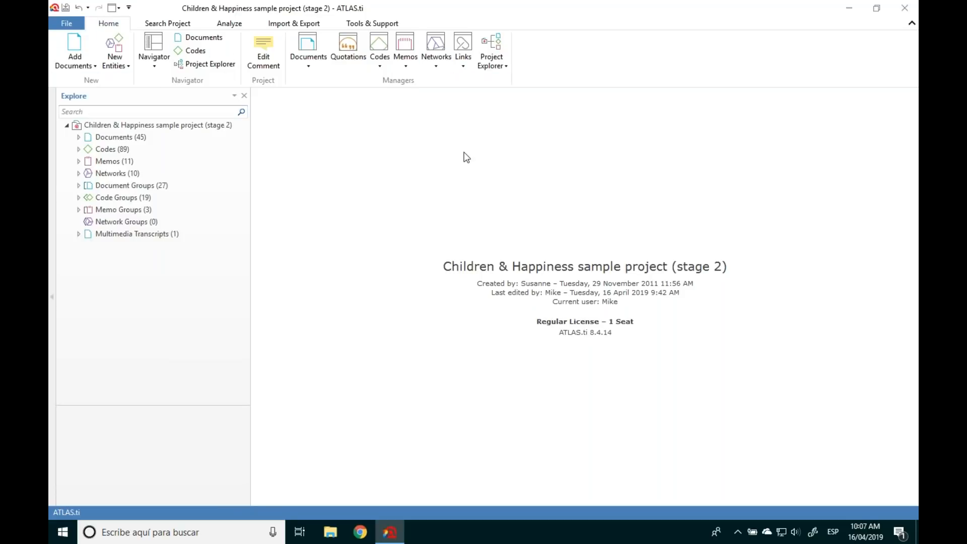
Step: Review the available commands for searching, analysing, importing and exporting project data, and for user management and support
left_click(164, 24)
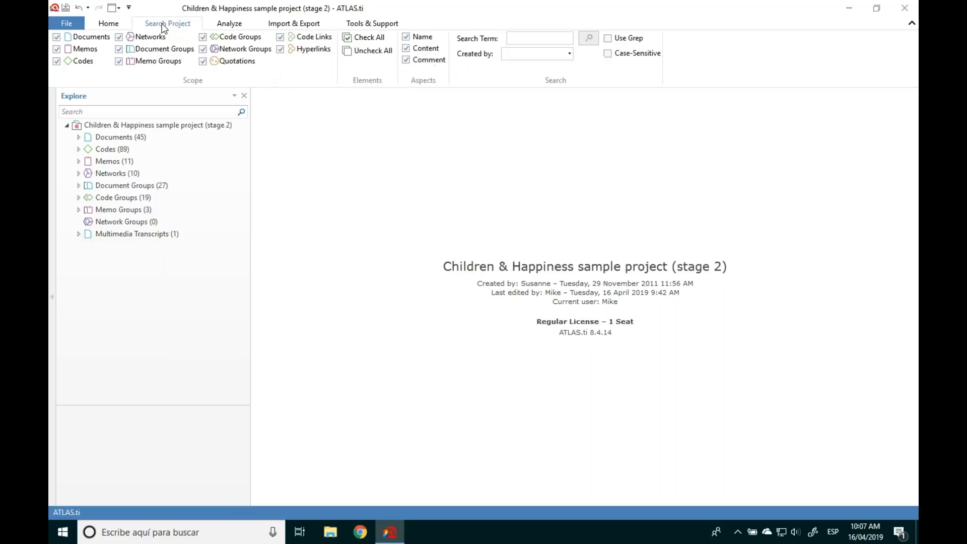
left_click(241, 23)
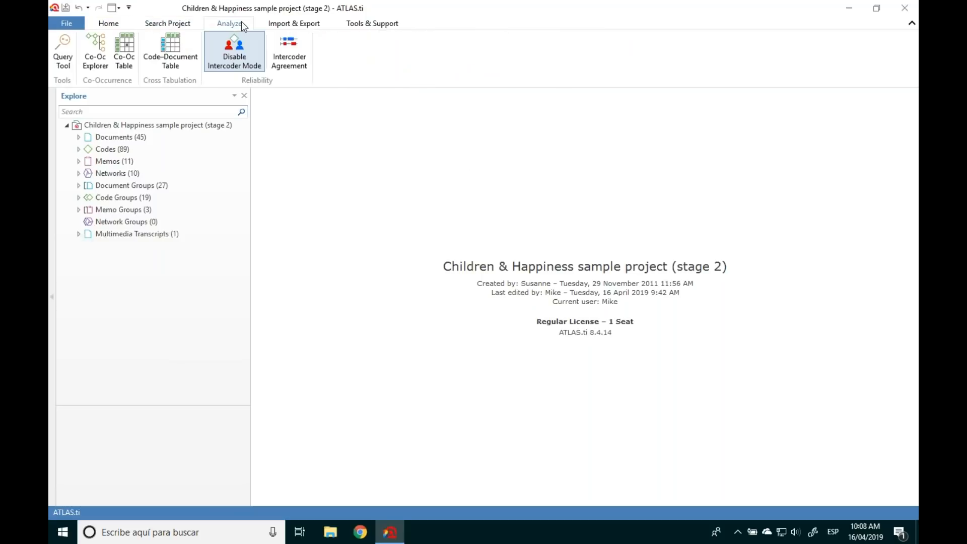
left_click(296, 24)
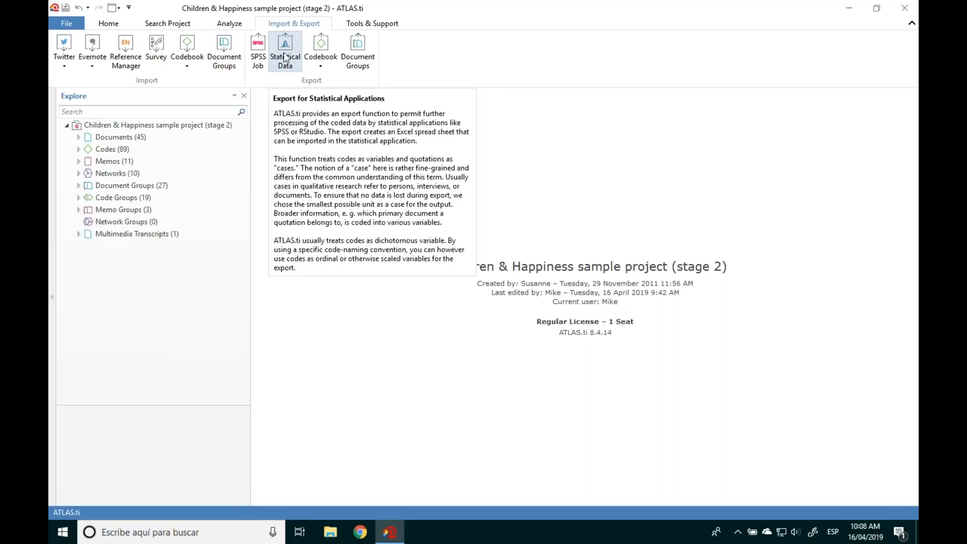
left_click(377, 25)
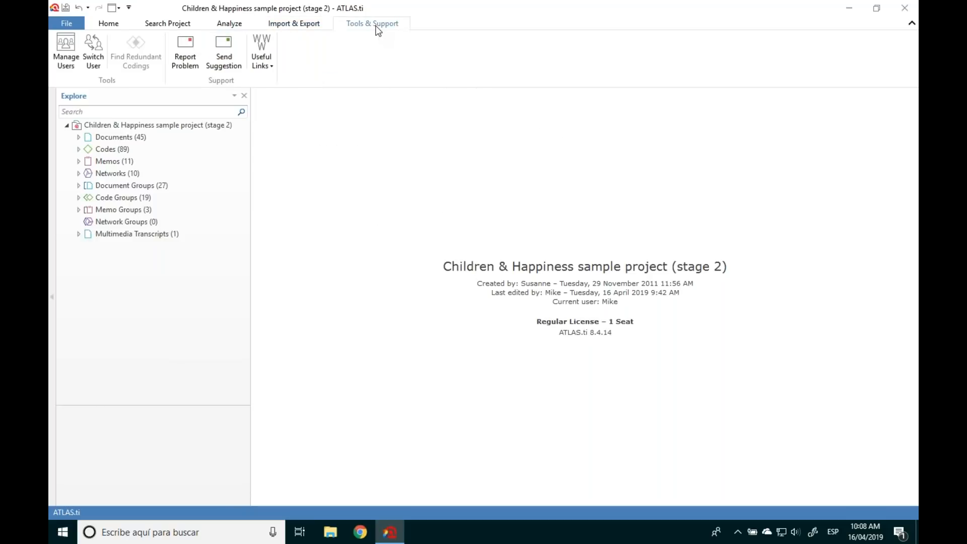
left_click(306, 22)
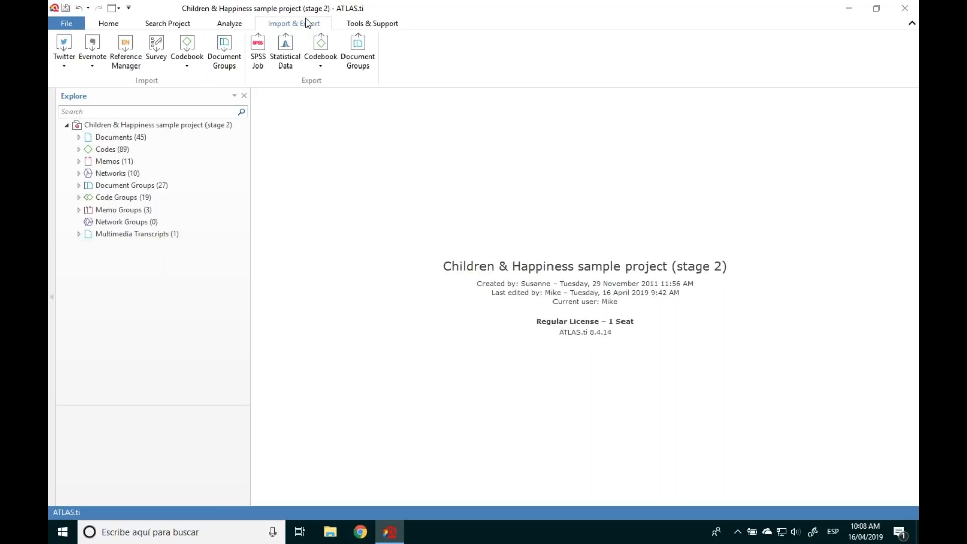
left_click(229, 24)
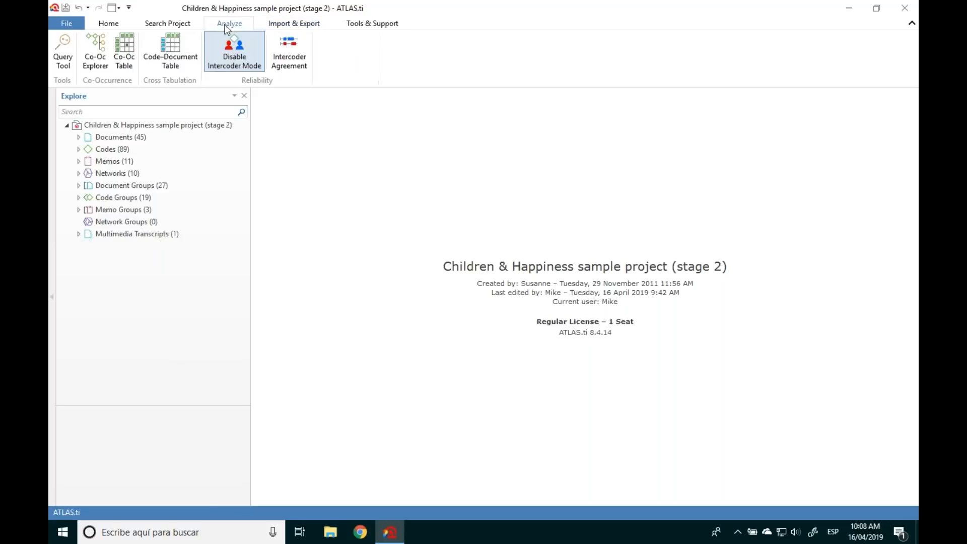
left_click(183, 27)
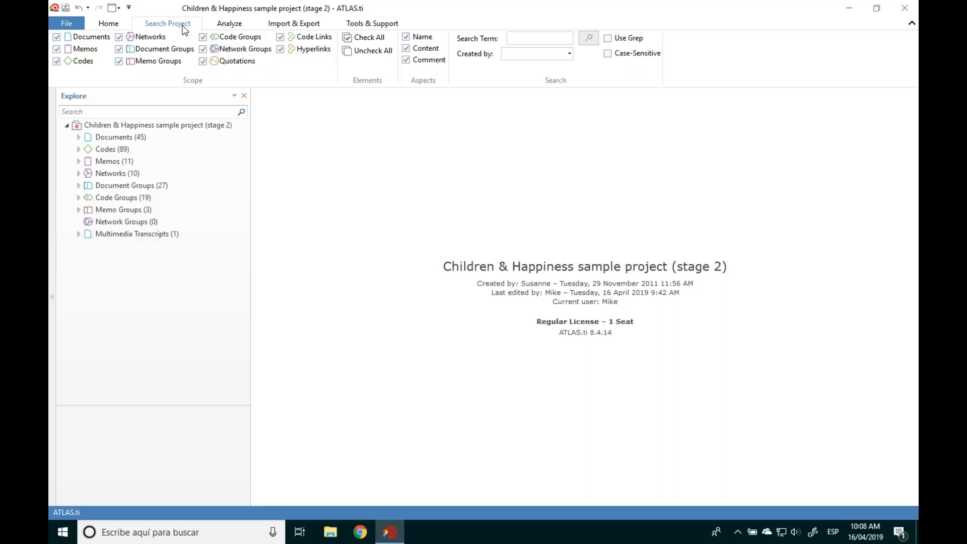
left_click(115, 24)
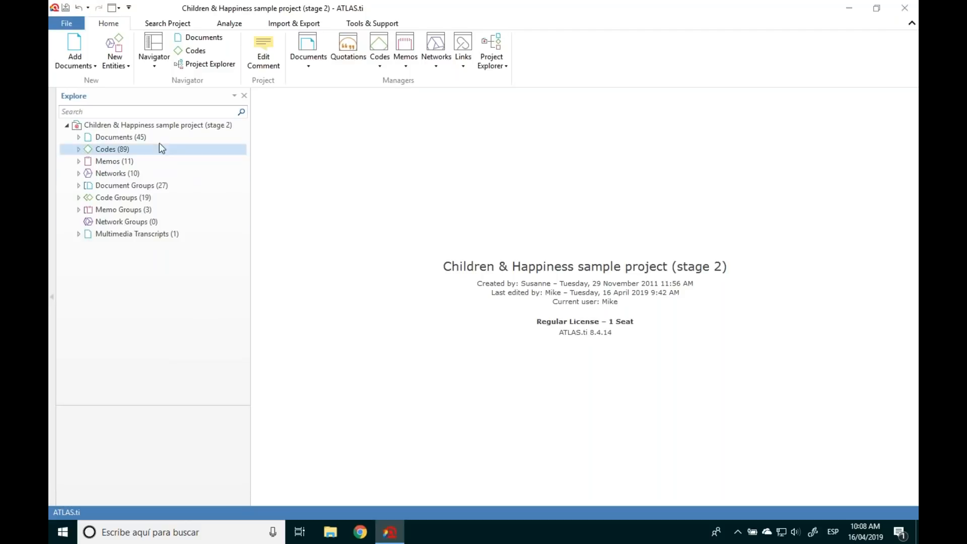
Step: Expand the project's document list and view the article D 1 and the survey document D 6 "case 1"
left_click(123, 137)
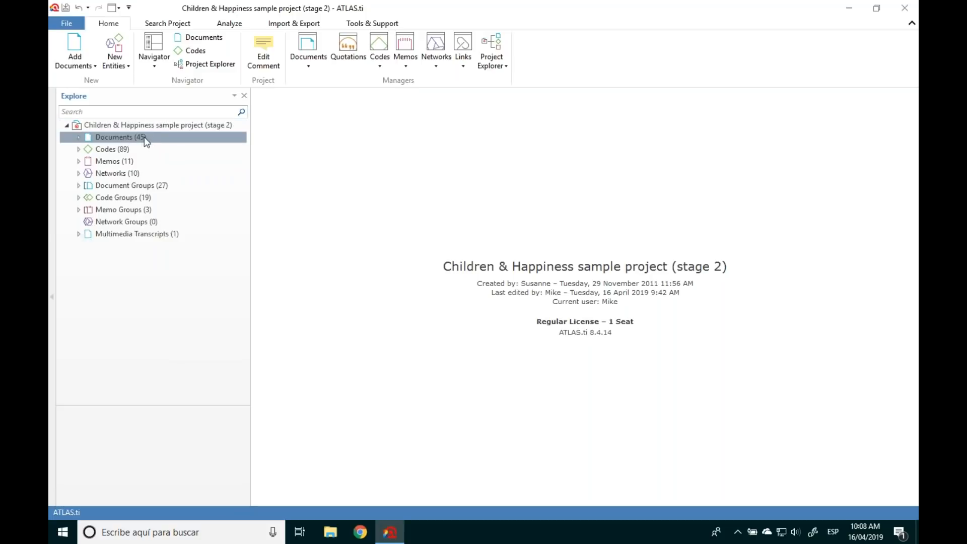
left_click(80, 137)
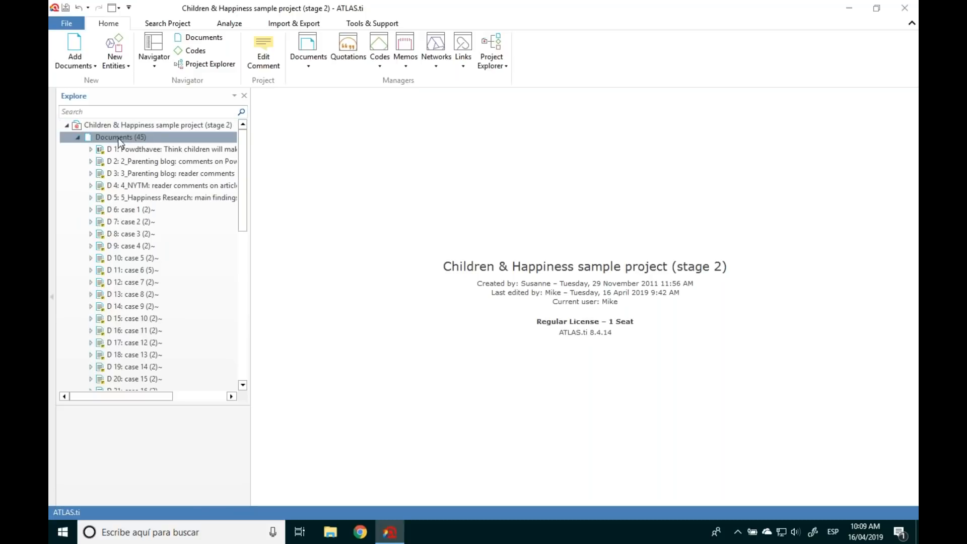
mouse_move(244, 156)
left_mouse_down()
mouse_move(244, 282)
mouse_move(247, 158)
left_mouse_up()
double_click(147, 148)
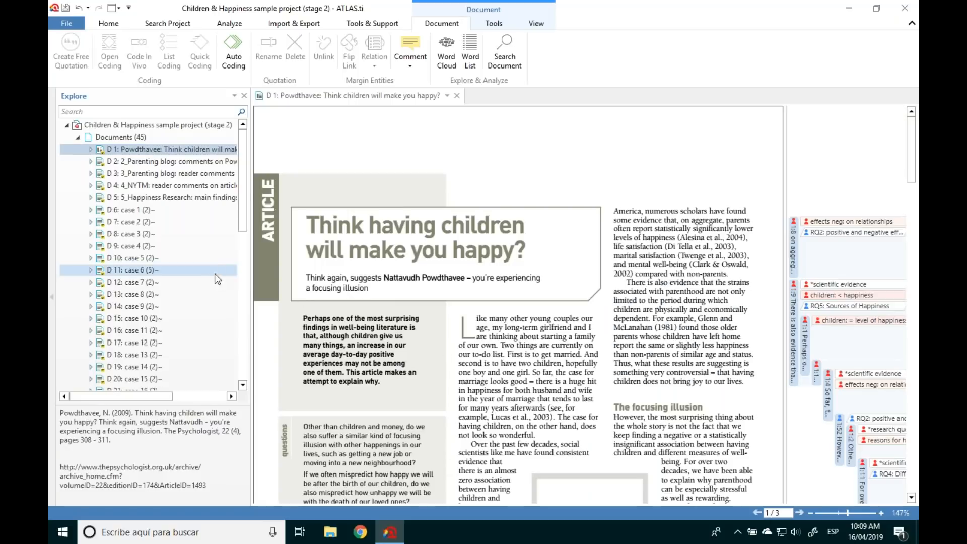
left_click(136, 211)
double_click(136, 210)
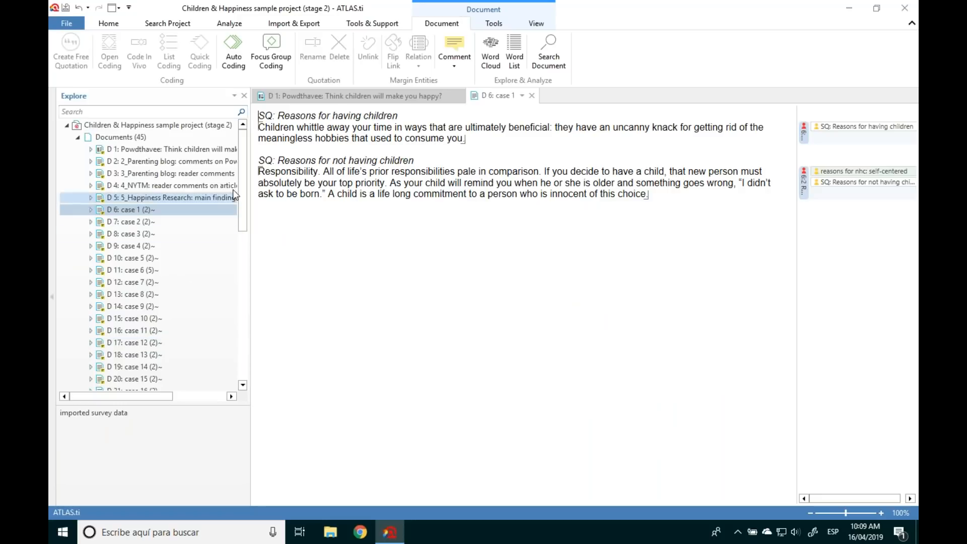
Step: View the video document D 32 "Raising Children Off-Grid - This Morning" and the image document D 34 "Family with Children"
scroll(156, 303, "down", 3)
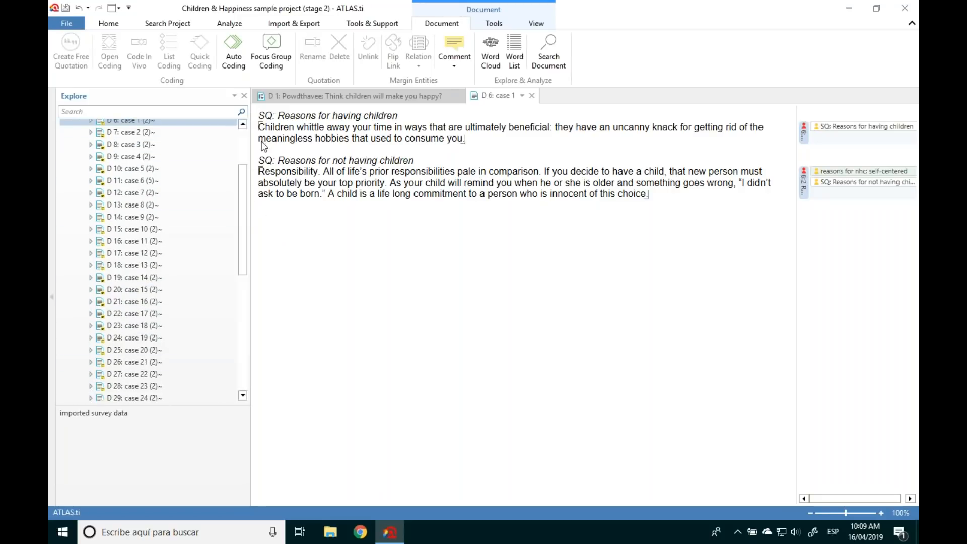
left_click_drag(243, 190, 238, 276)
double_click(195, 217)
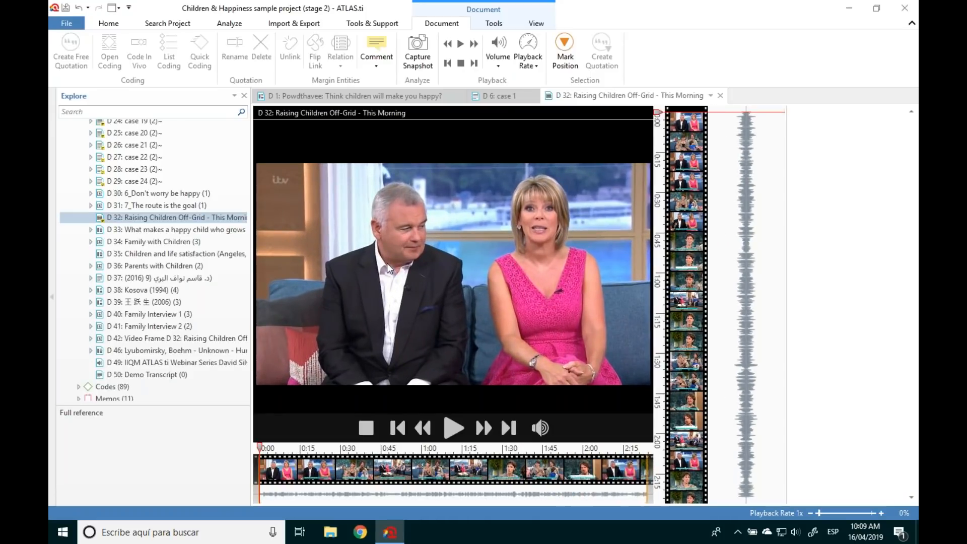
double_click(150, 241)
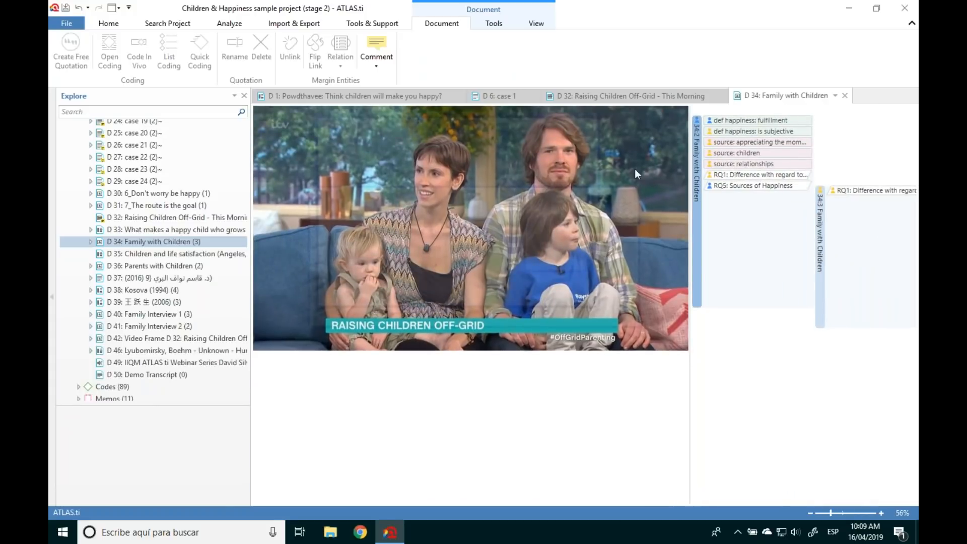
left_click_drag(240, 267, 244, 184)
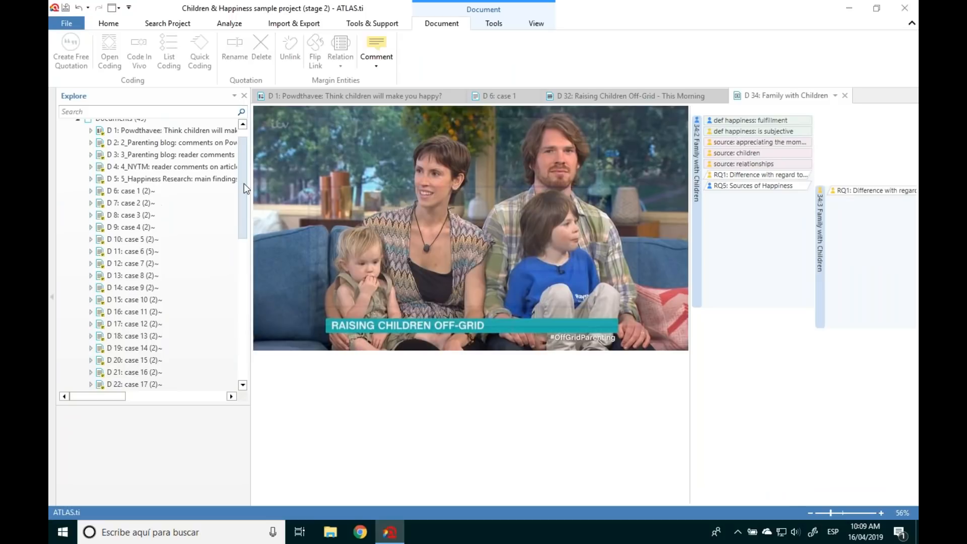
Step: Close all four open documents and check the available options for adding documents to the project
left_click(845, 97)
left_click(721, 97)
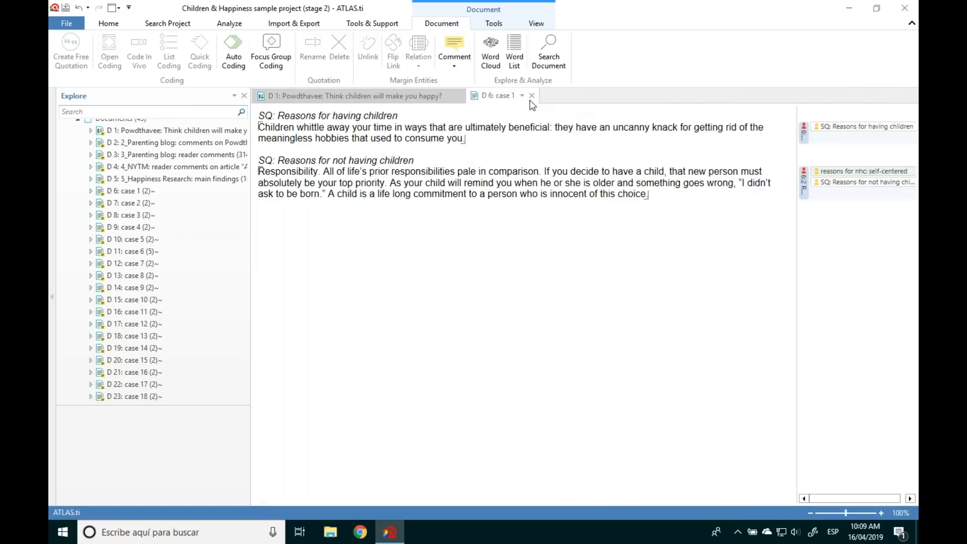
left_click(532, 96)
left_click(458, 95)
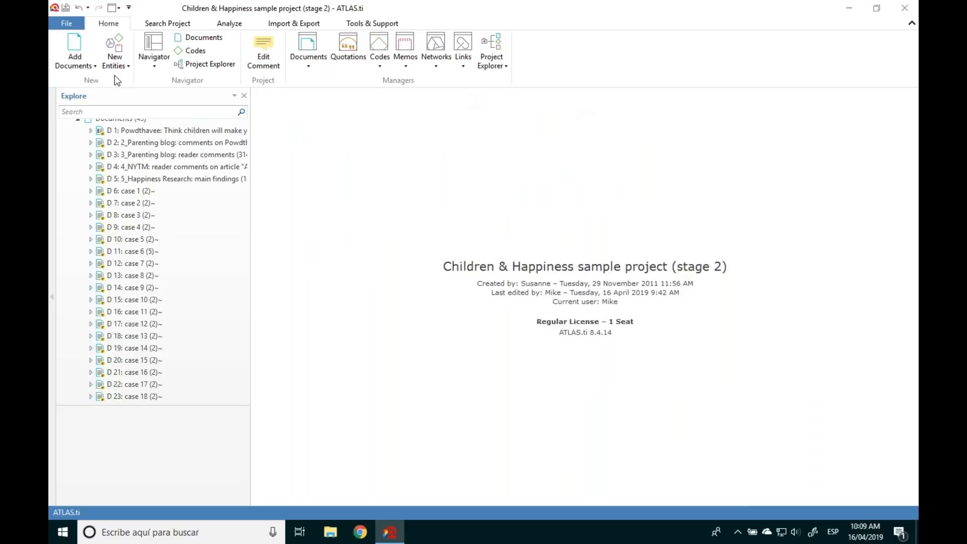
left_click(77, 58)
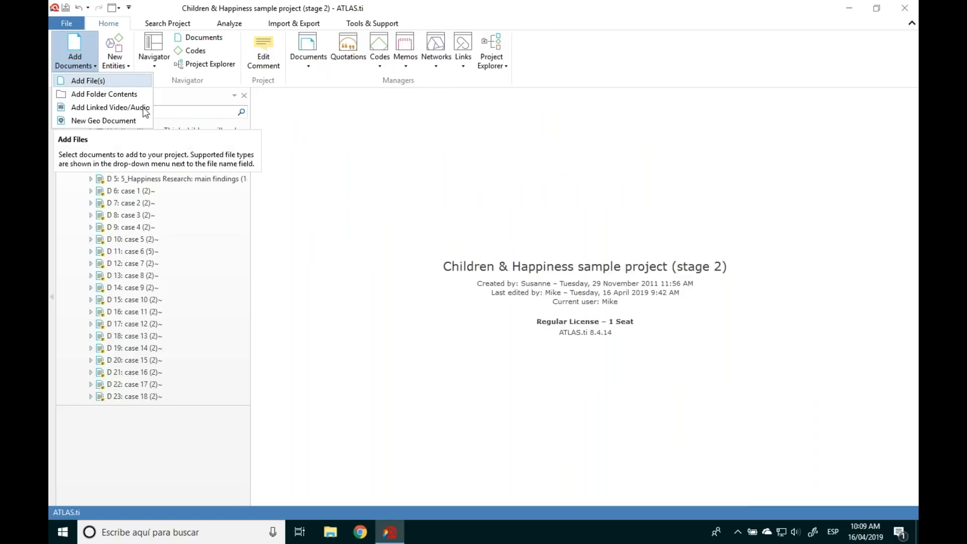
left_click(195, 237)
Step: Open the research paper D 35 "Children and life satisfaction" from the project's documents
left_click_drag(244, 168, 243, 283)
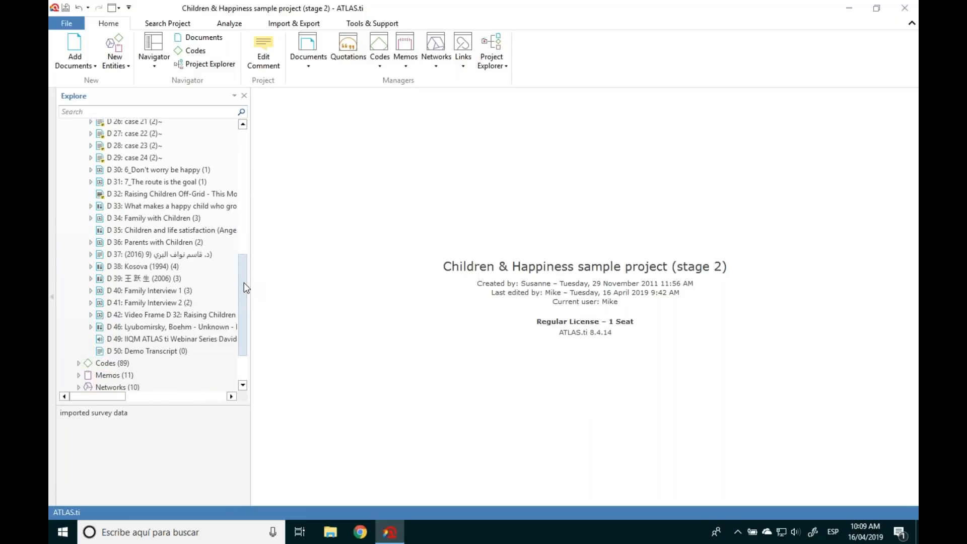
left_click(195, 229)
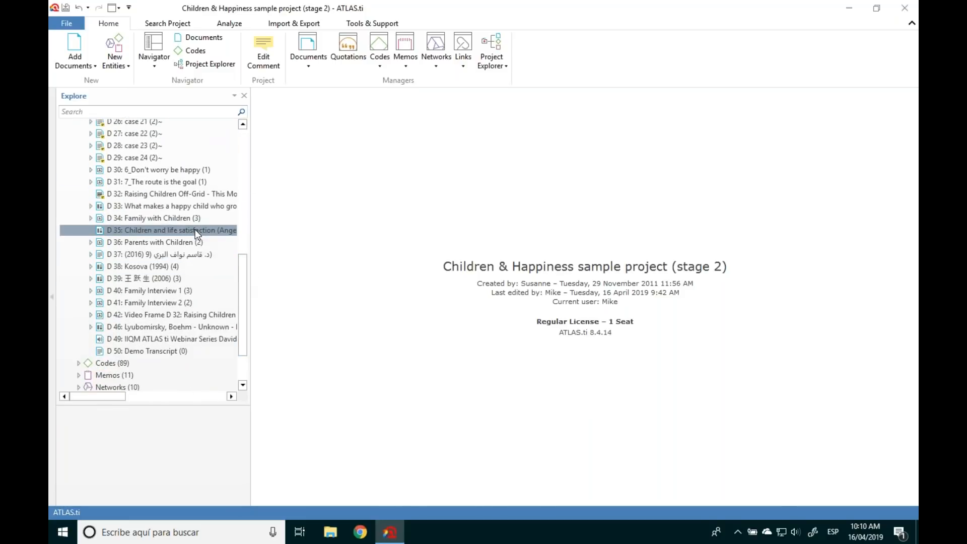
double_click(195, 228)
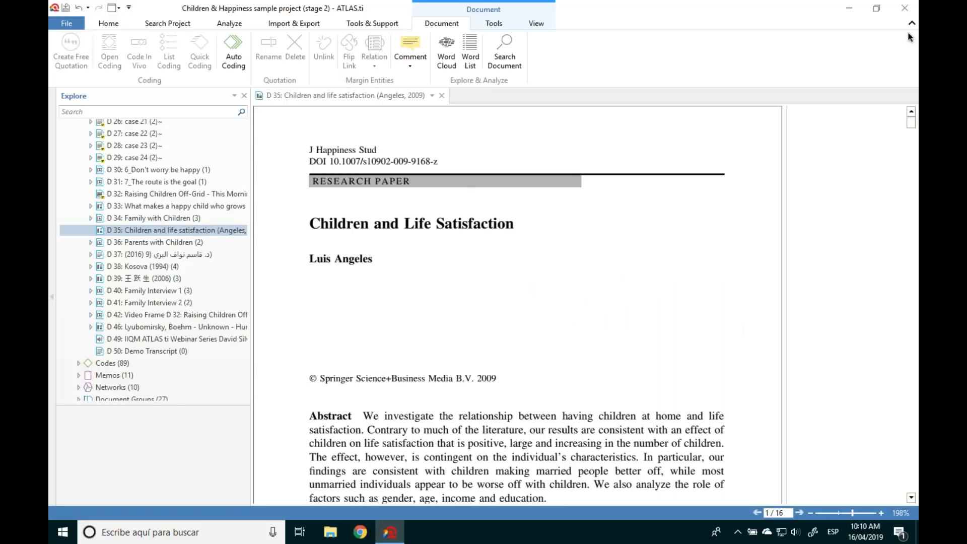
scroll(914, 124, "down", 1)
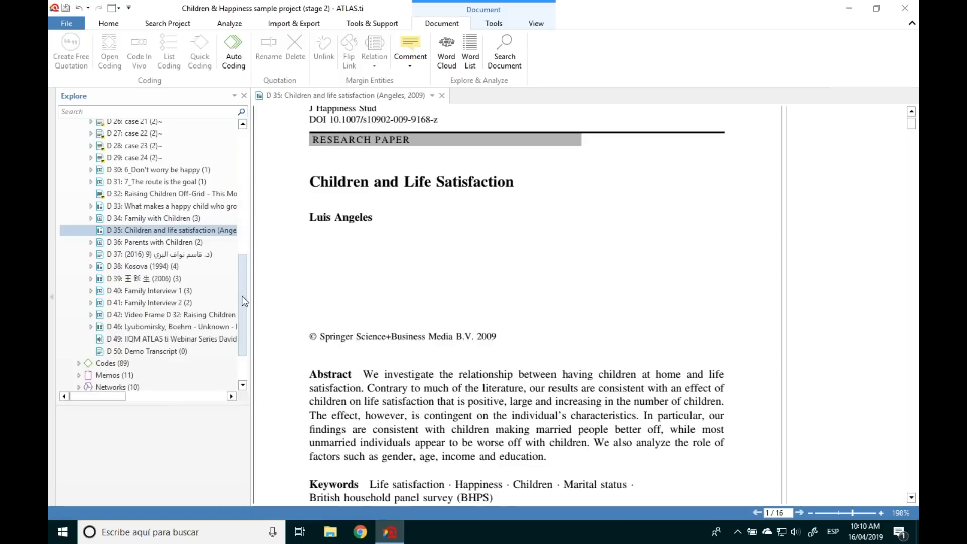
Step: Create a free quotation from the first sentence of the Introduction, from "One aspect of the research program" to "life satisfaction."
scroll(912, 129, "down", 5)
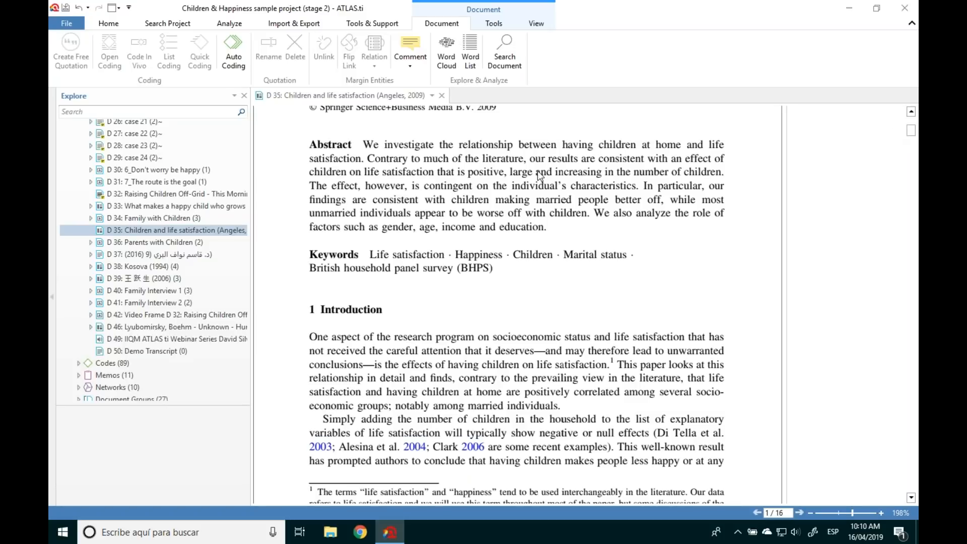
scroll(913, 140, "down", 4)
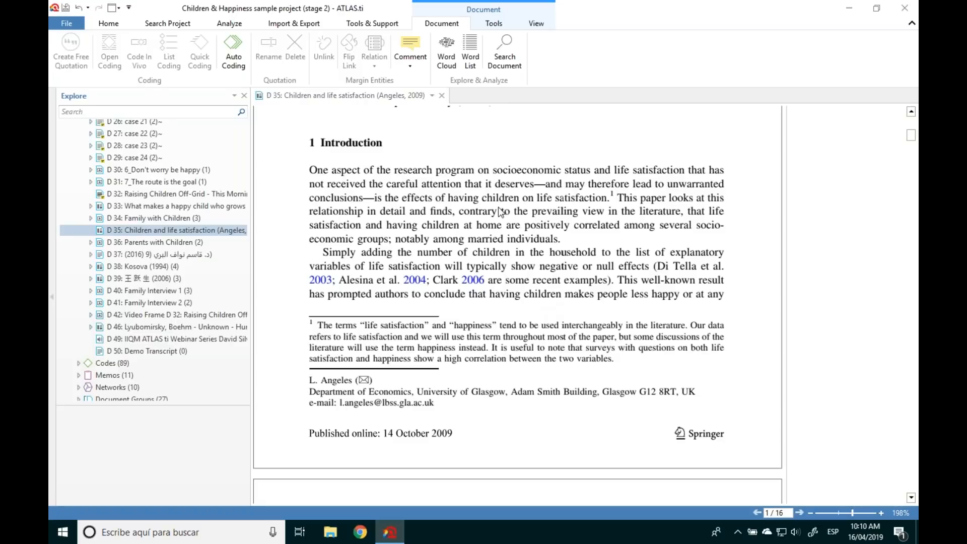
left_click_drag(310, 171, 605, 201)
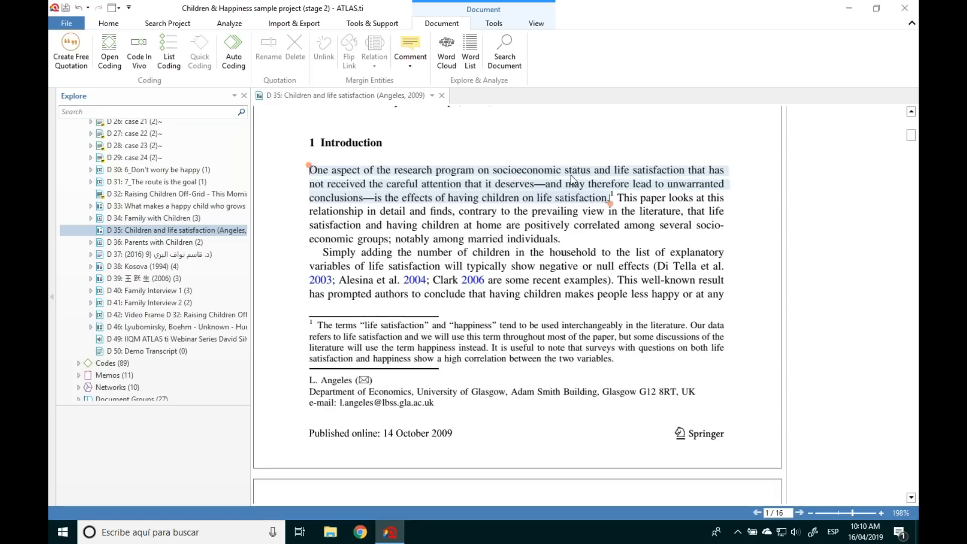
mouse_move(610, 202)
left_mouse_down()
mouse_move(675, 297)
mouse_move(726, 299)
mouse_move(386, 253)
mouse_move(328, 174)
mouse_move(516, 205)
mouse_move(610, 199)
left_mouse_up()
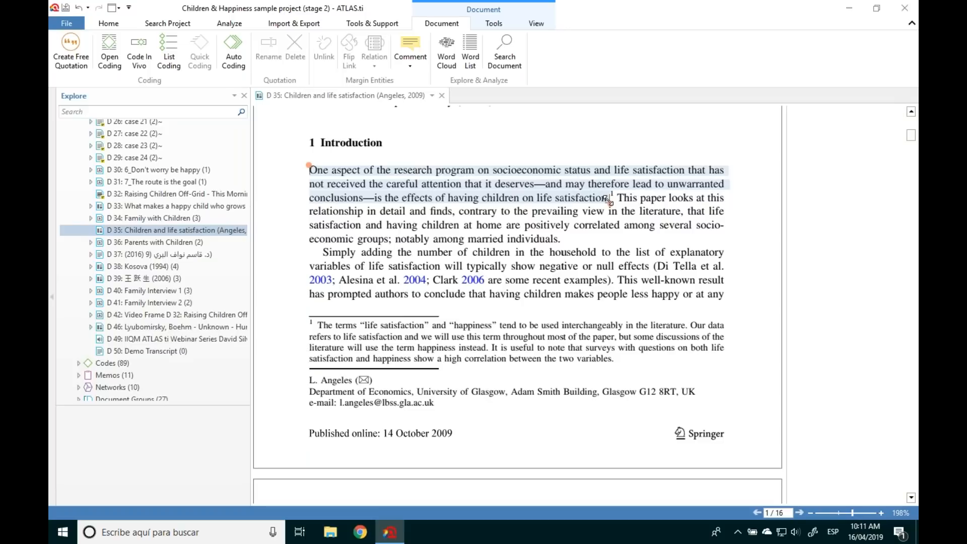
right_click(444, 187)
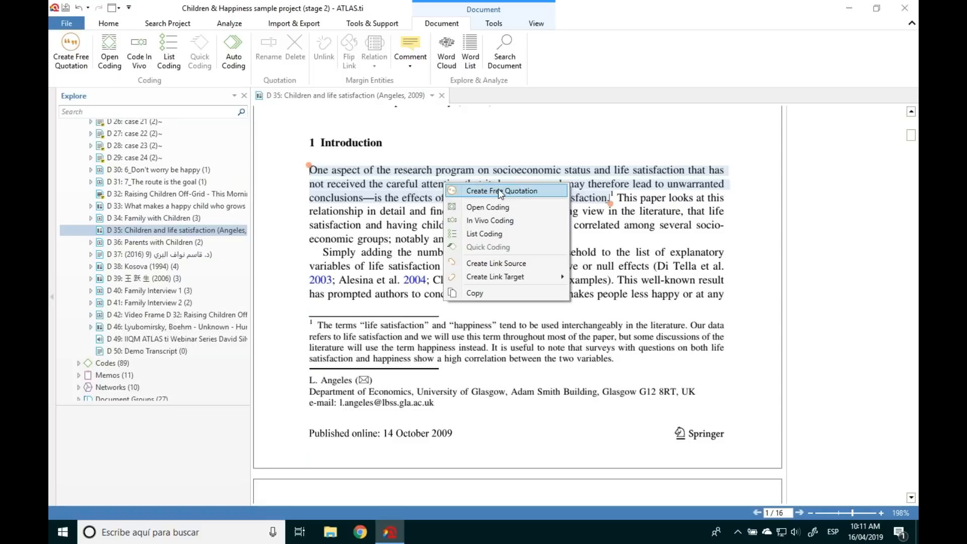
left_click(541, 191)
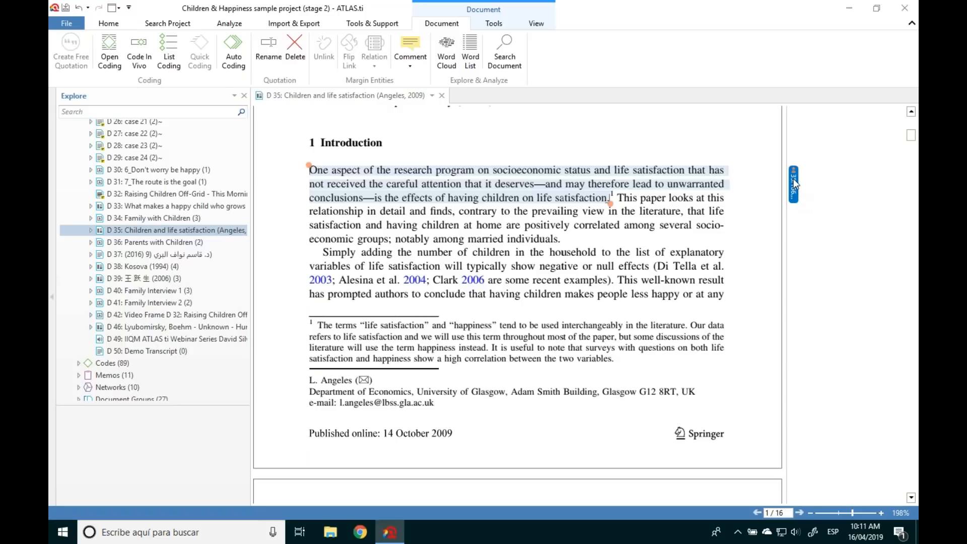
left_click(770, 212)
left_click(794, 180)
Step: Create another free quotation from the Introduction sentence running from "This paper looks at this relationship" to "notably among married individuals."
left_click_drag(620, 202, 561, 240)
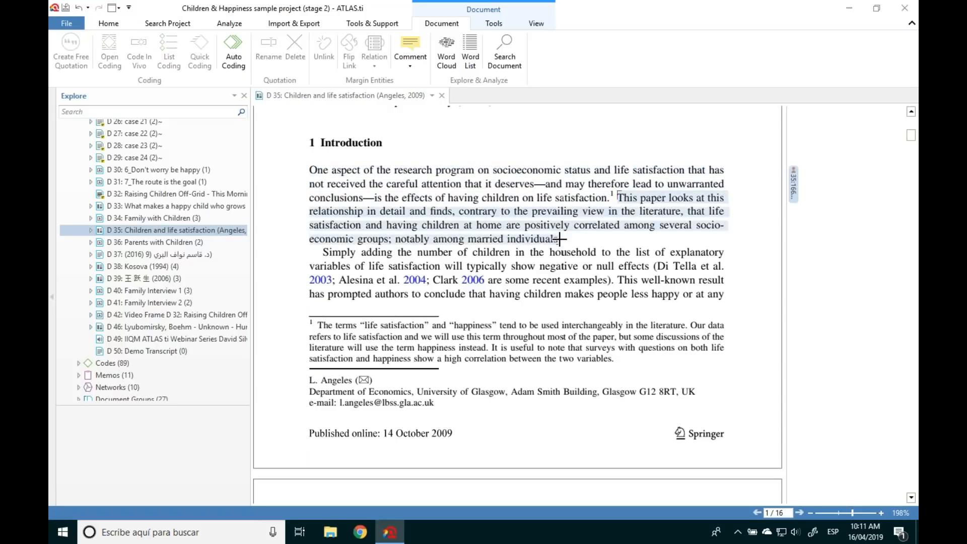
right_click(647, 214)
left_click(734, 220)
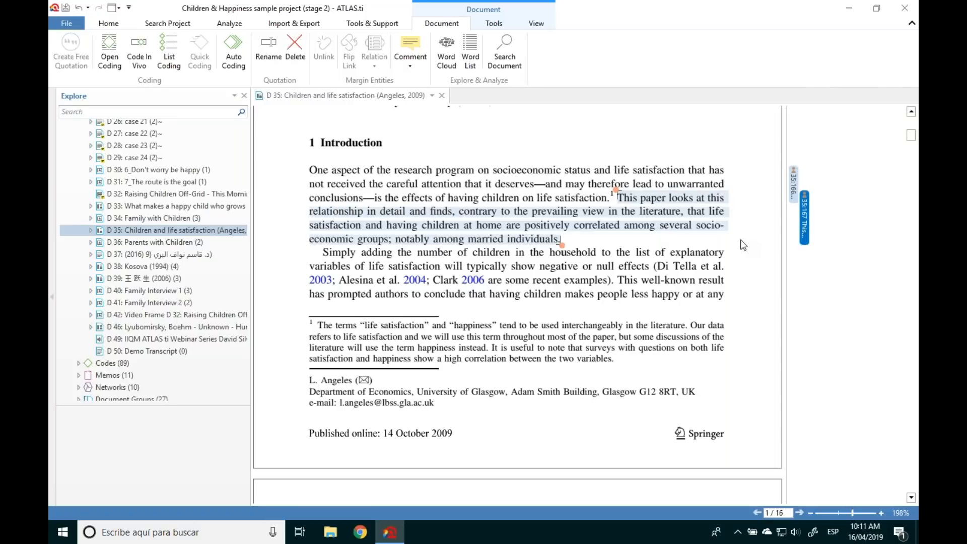
Step: Open-code the Blanchflower (2008) sentence on page 2 with the new codes Well-being, Families with children, Happiness and Life satisfaction
scroll(912, 146, "down", 3)
left_click_drag(912, 144, 911, 151)
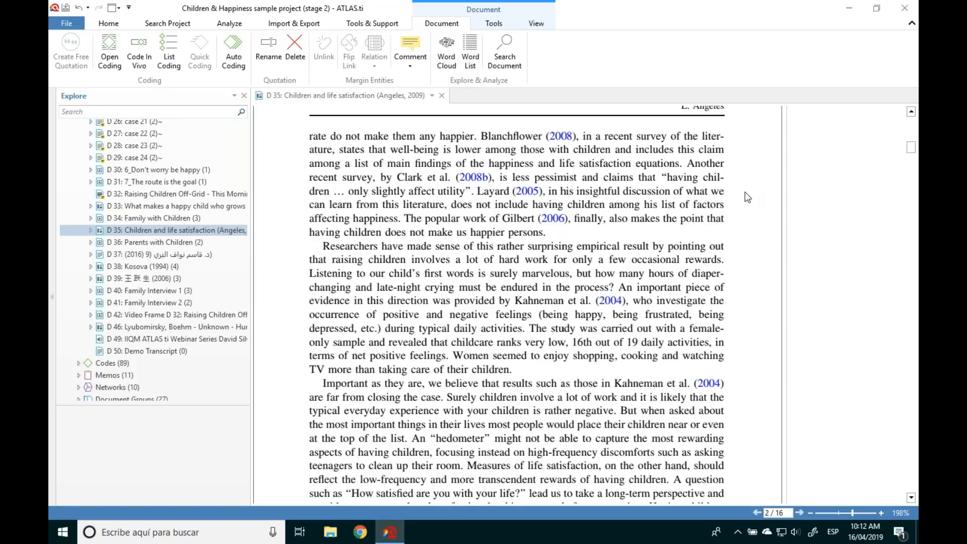
left_click_drag(481, 137, 681, 166)
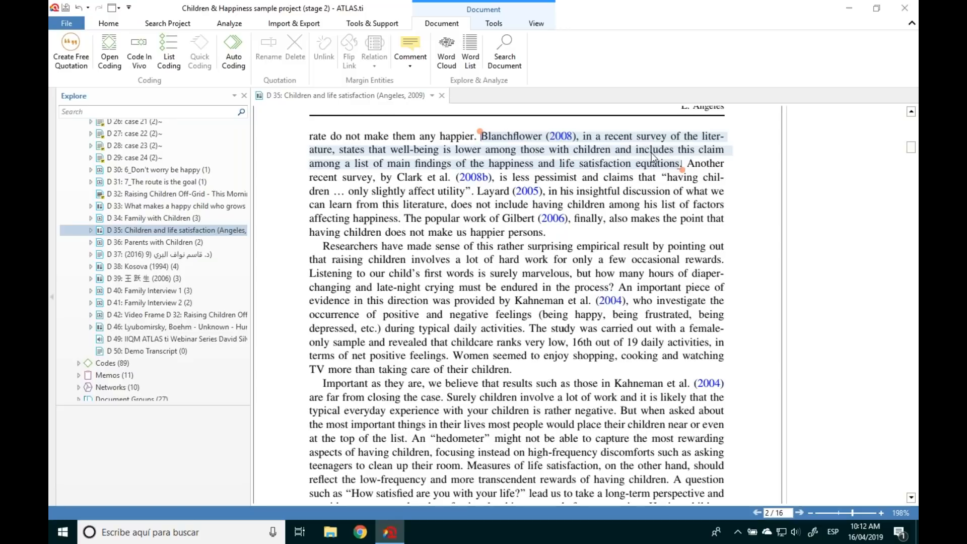
right_click(618, 148)
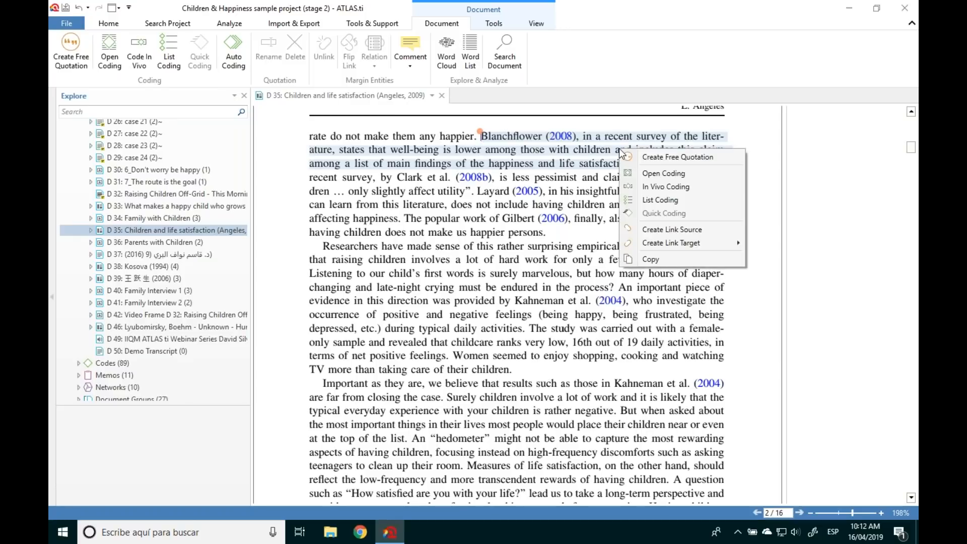
left_click(684, 176)
left_click_drag(251, 12, 466, 211)
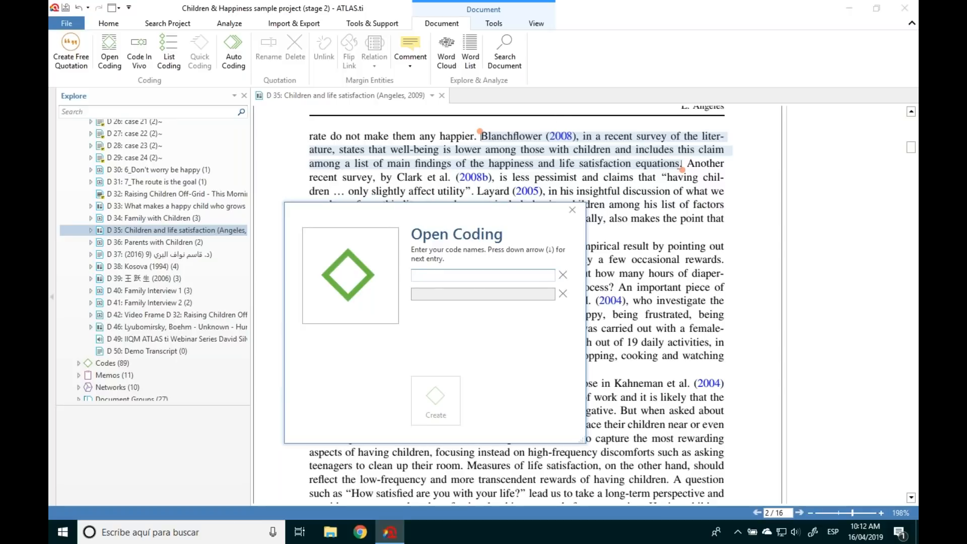
type("Well-being")
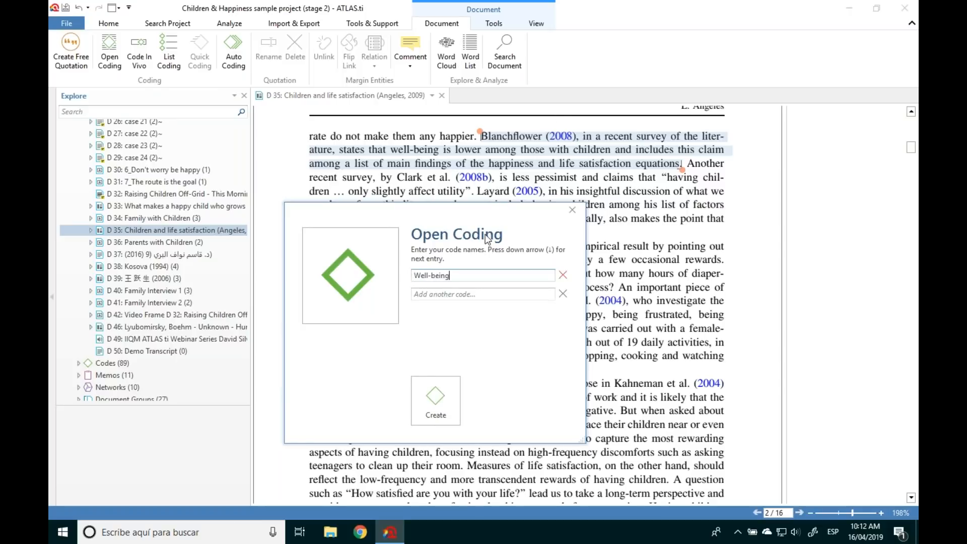
type("Fami")
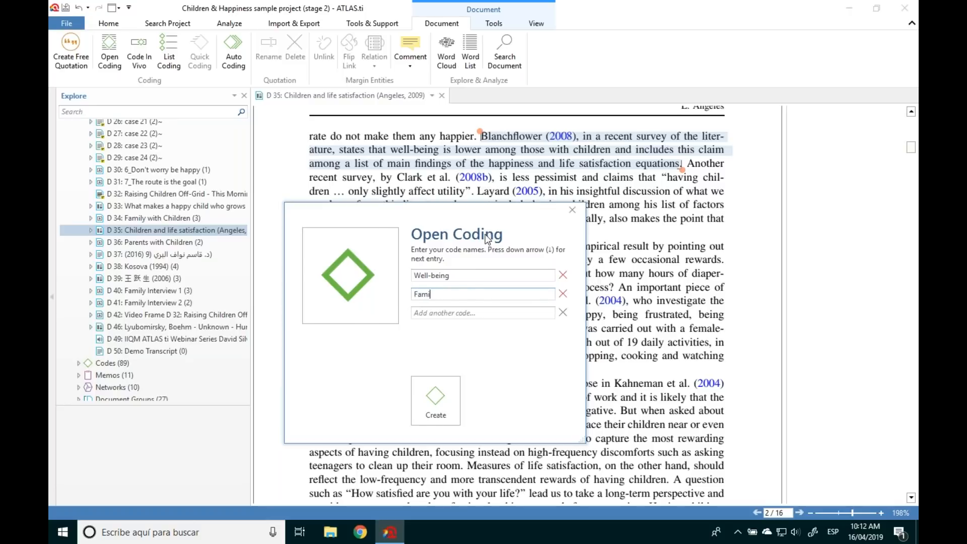
type("lies with children")
key("Down")
type("Happiness")
key("Down")
type("Life satisfaction")
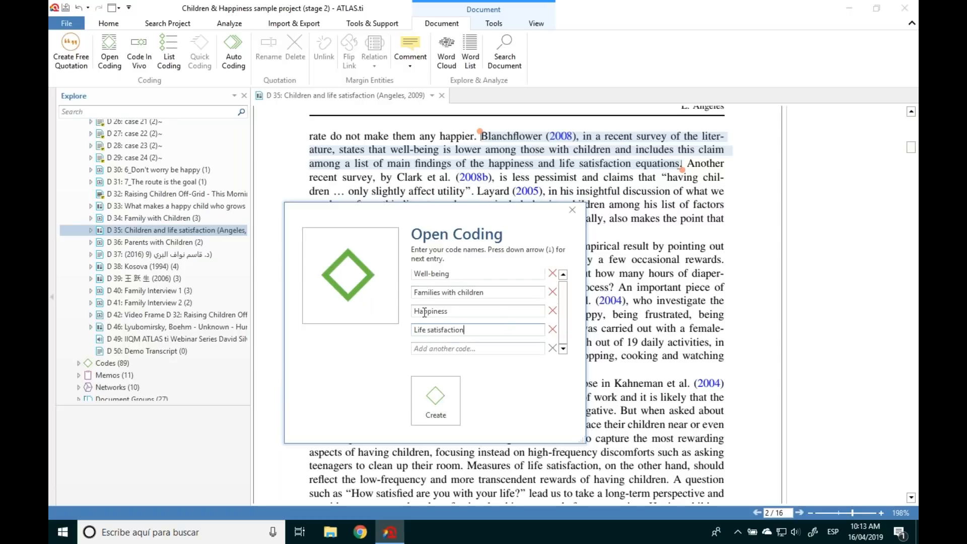
left_click(440, 389)
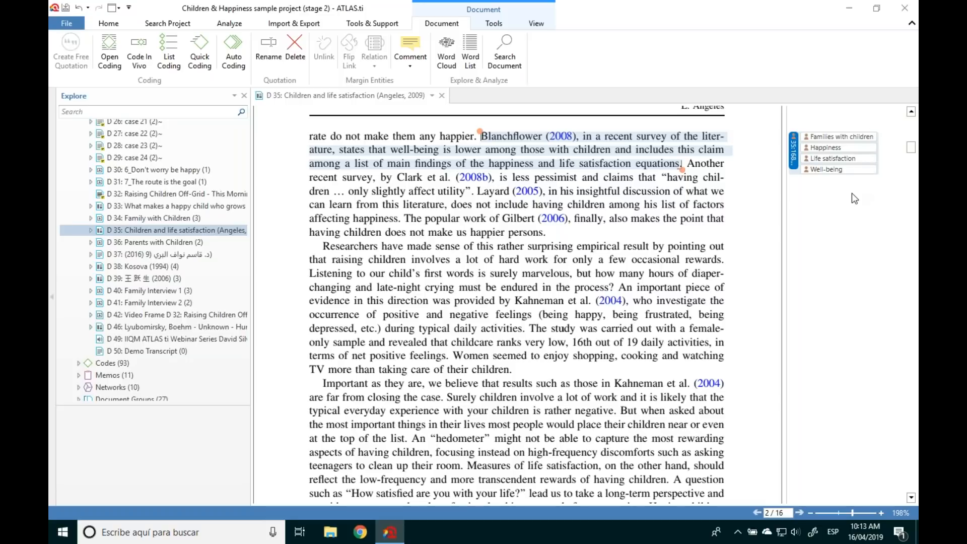
left_click(842, 169)
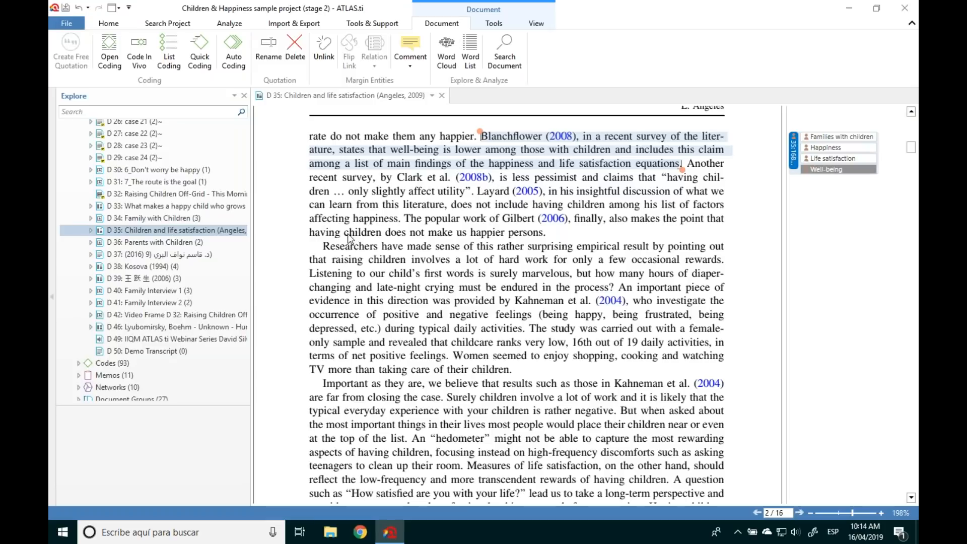
Step: Code the phrase "having children does not make us happier persons." in vivo
left_click_drag(310, 233, 544, 236)
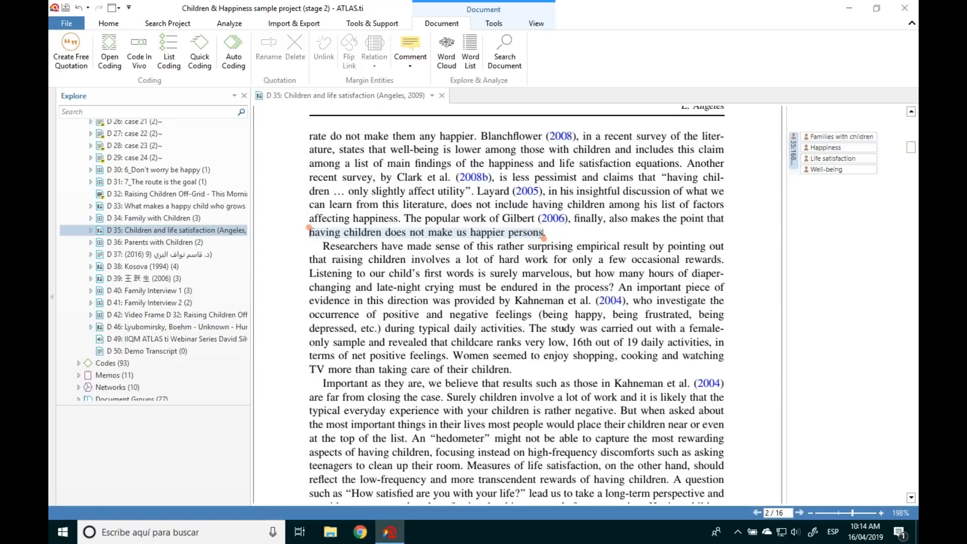
right_click(524, 244)
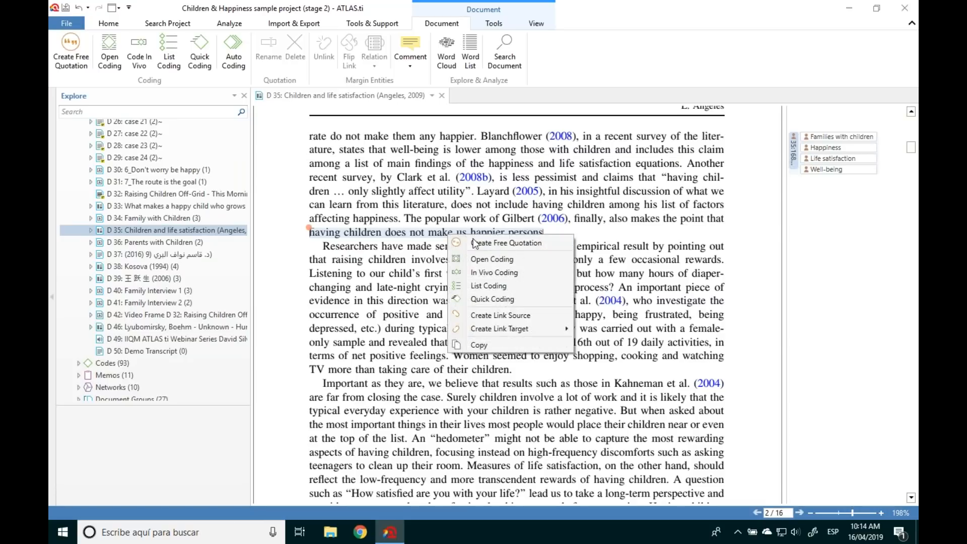
left_click(494, 272)
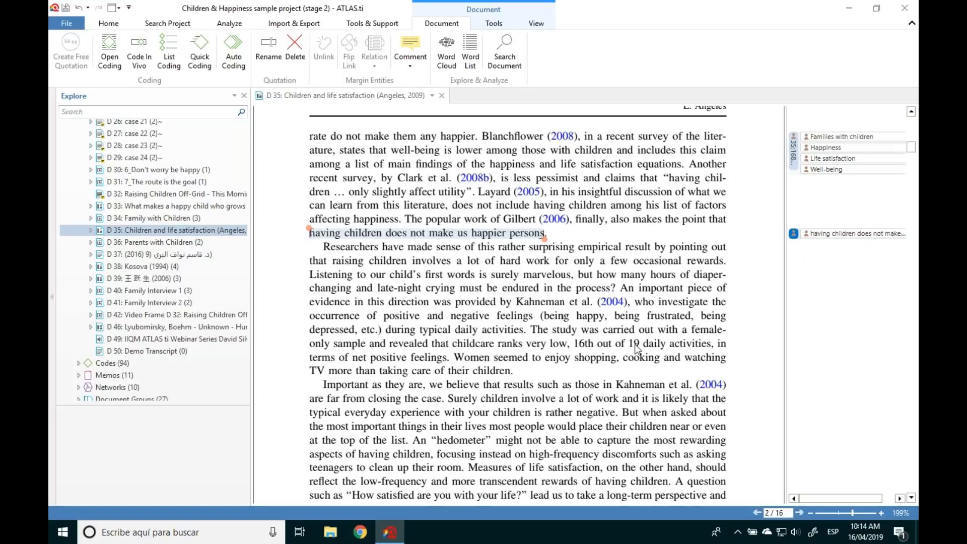
Step: Extend the in vivo quotation to run from "Layard (2005)" to "must be endured in the process?"
left_click(682, 313)
left_click(812, 233)
left_click_drag(308, 227, 492, 194)
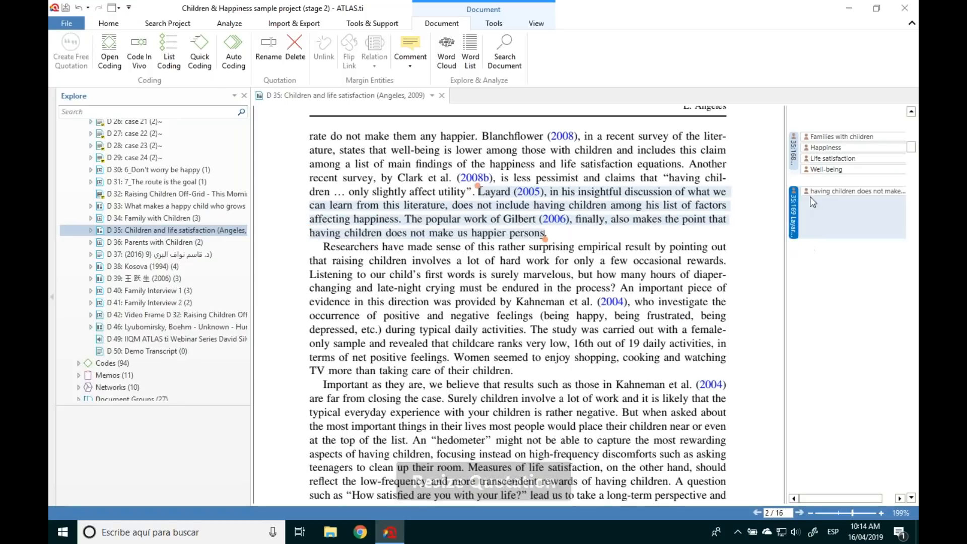
left_click_drag(545, 237, 615, 289)
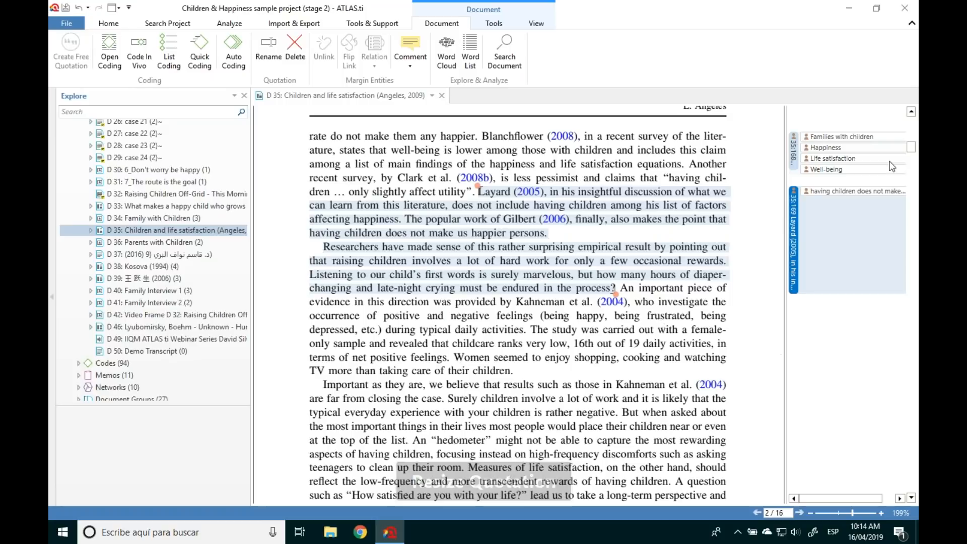
Step: Code the passage from "Important as they are" to "rather negative." with the existing codes Well-being and "reasons for nhc: don't feel the need"
scroll(865, 141, "down", 1)
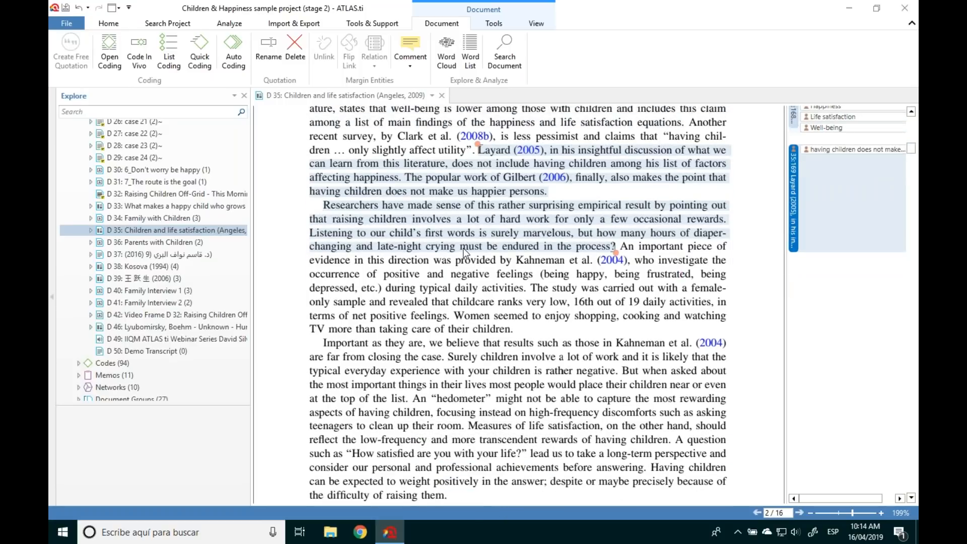
scroll(652, 266, "down", 1)
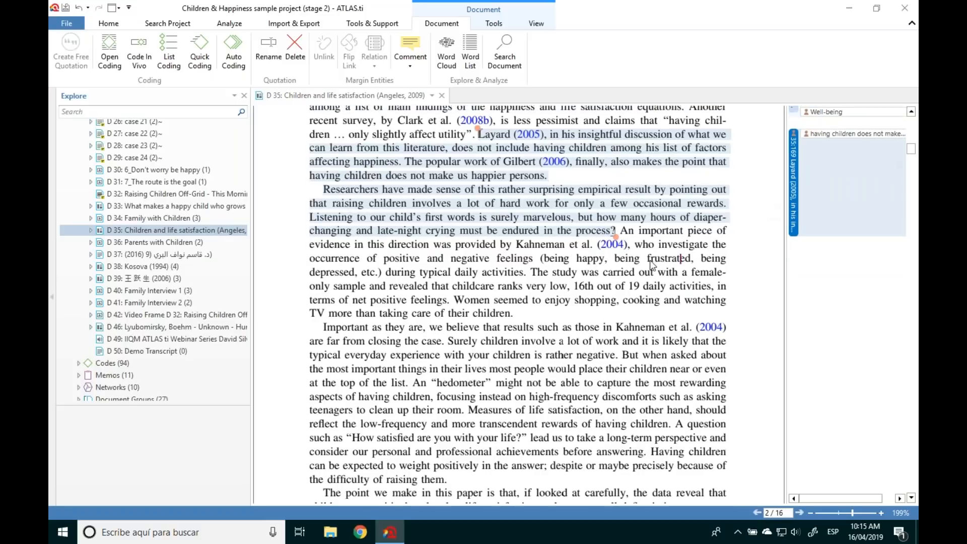
scroll(651, 266, "down", 1)
left_click_drag(322, 258, 622, 288)
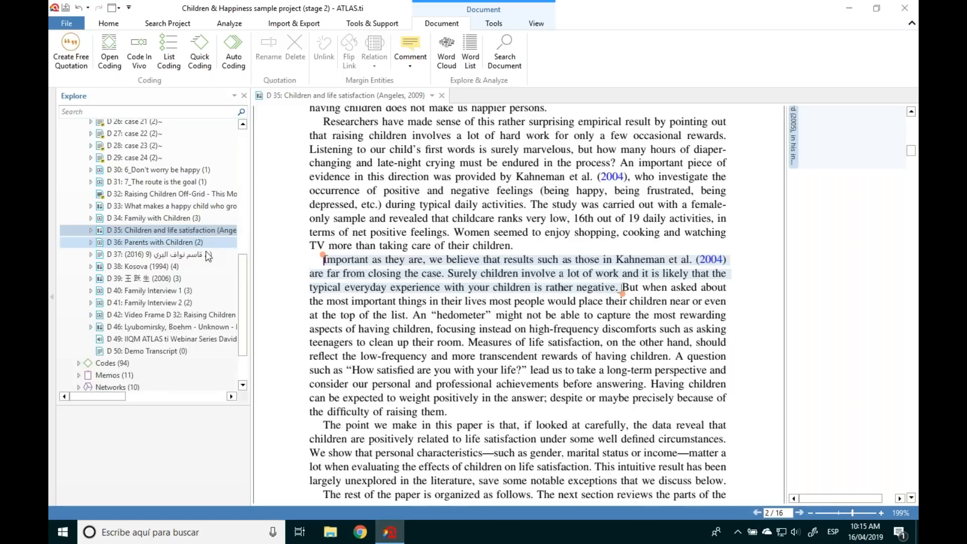
scroll(245, 302, "down", 2)
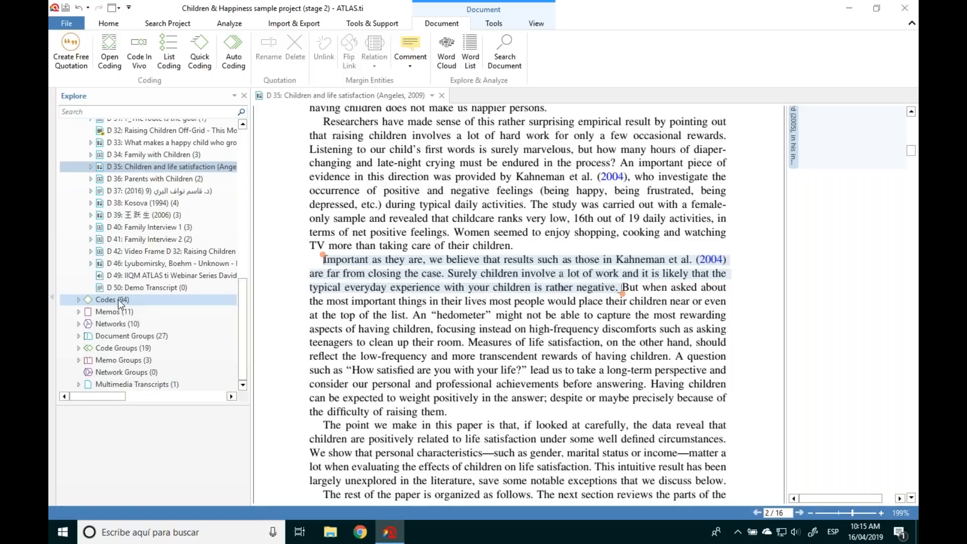
left_click(79, 301)
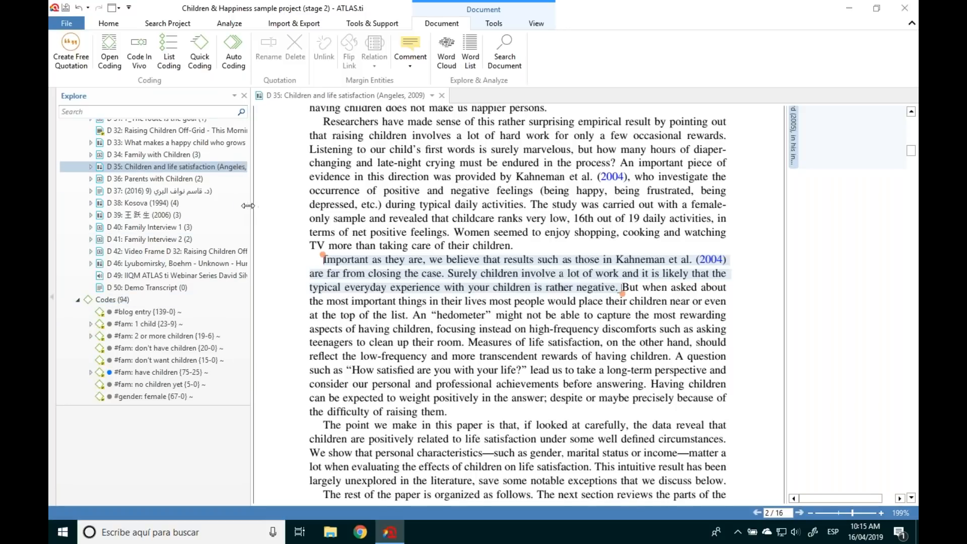
left_click_drag(246, 204, 241, 372)
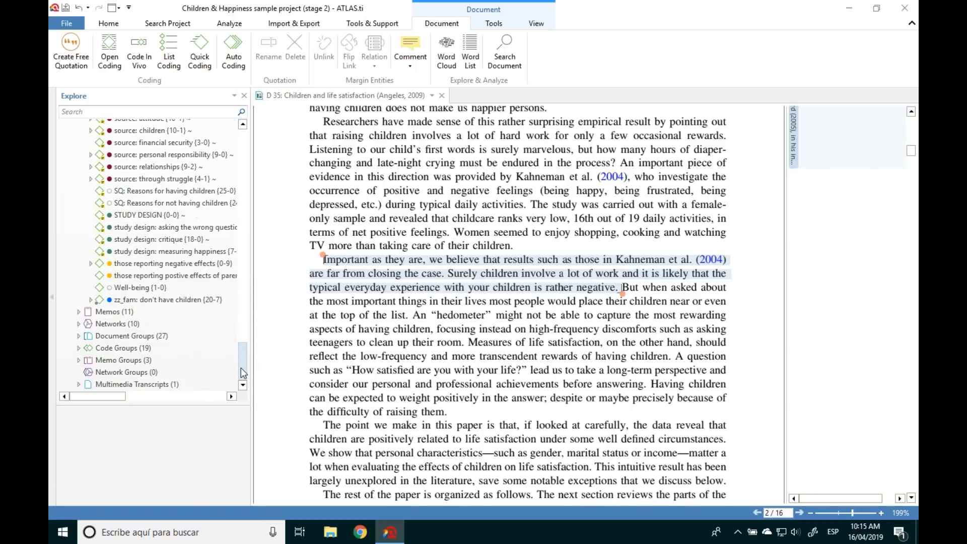
left_click(154, 286)
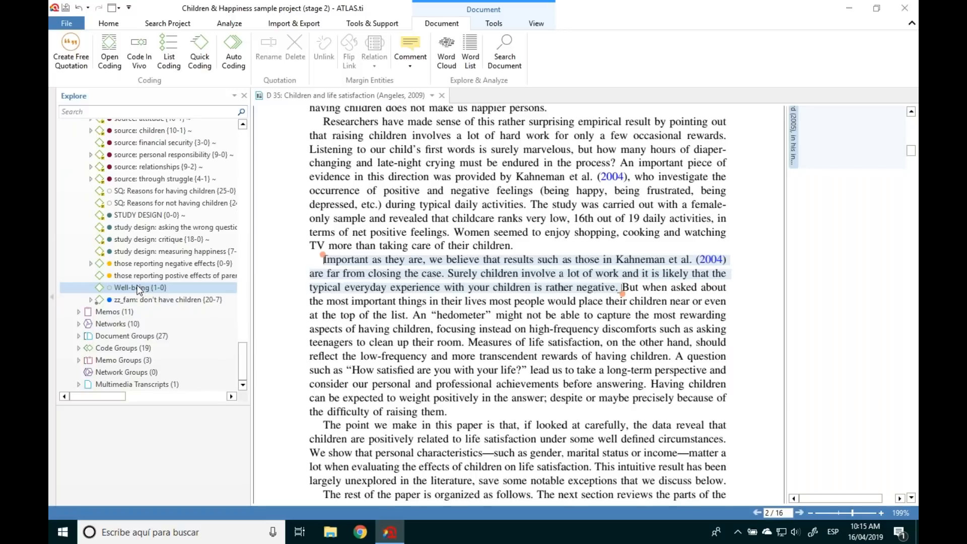
left_click_drag(117, 288, 395, 283)
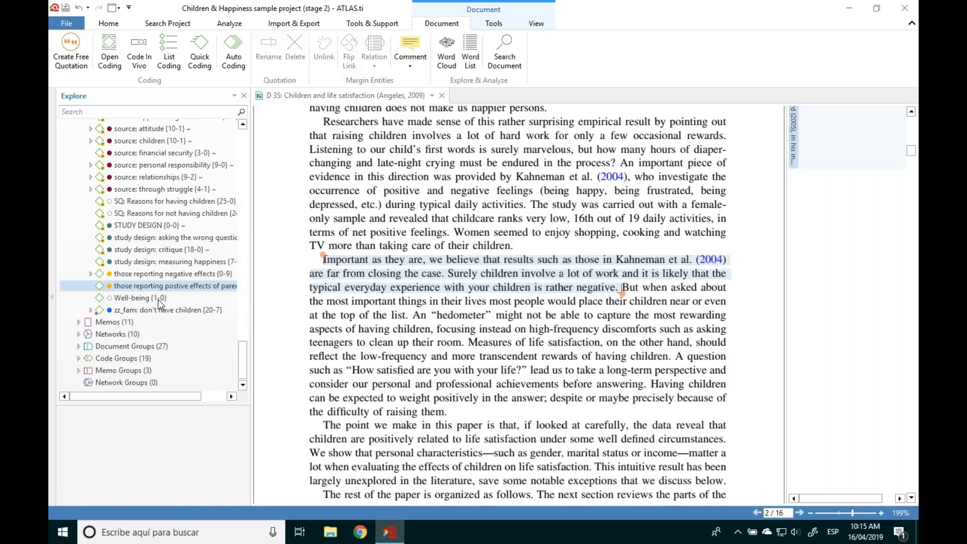
left_click_drag(126, 298, 375, 272)
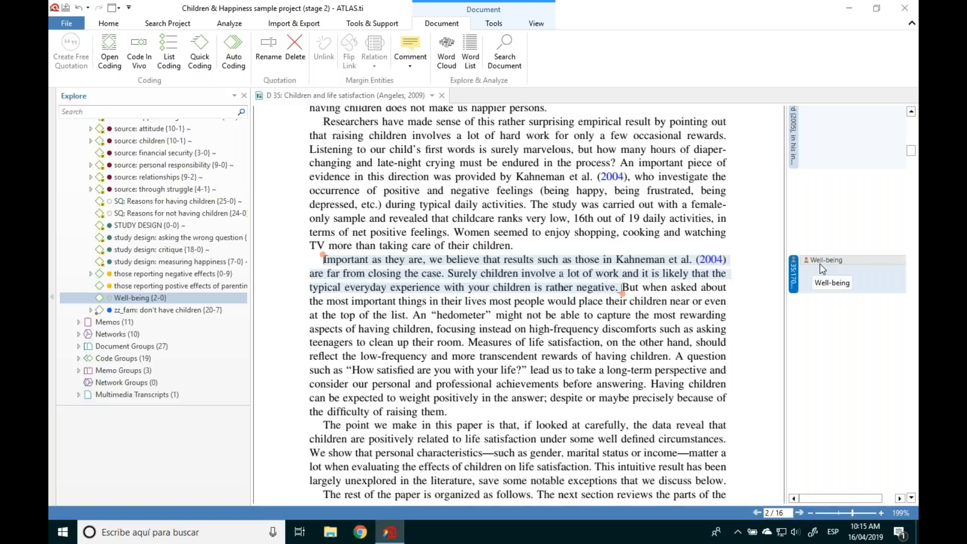
left_click_drag(244, 356, 237, 322)
left_click_drag(162, 258, 346, 270)
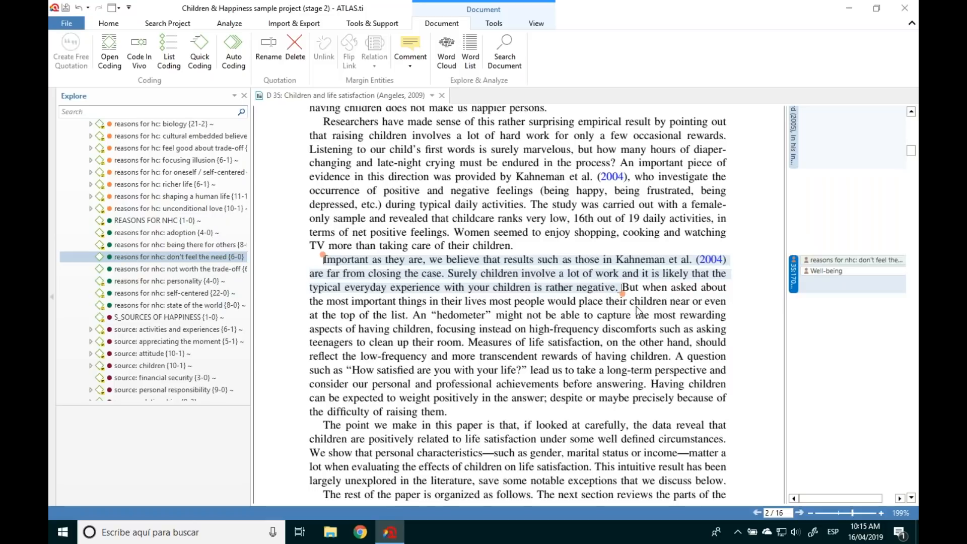
Step: Check the coding options available for the passage that follows "hedometer" without applying a code
left_click_drag(483, 314, 613, 385)
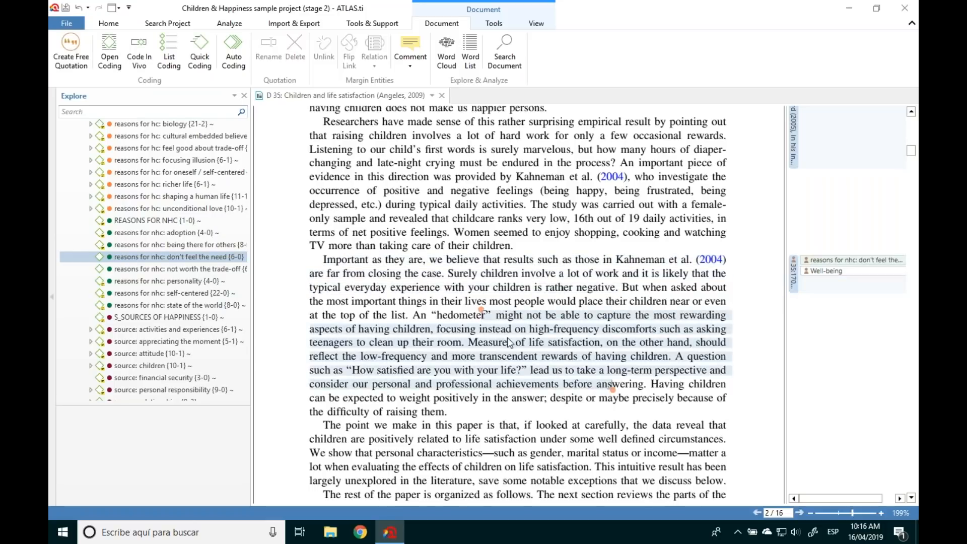
right_click(500, 331)
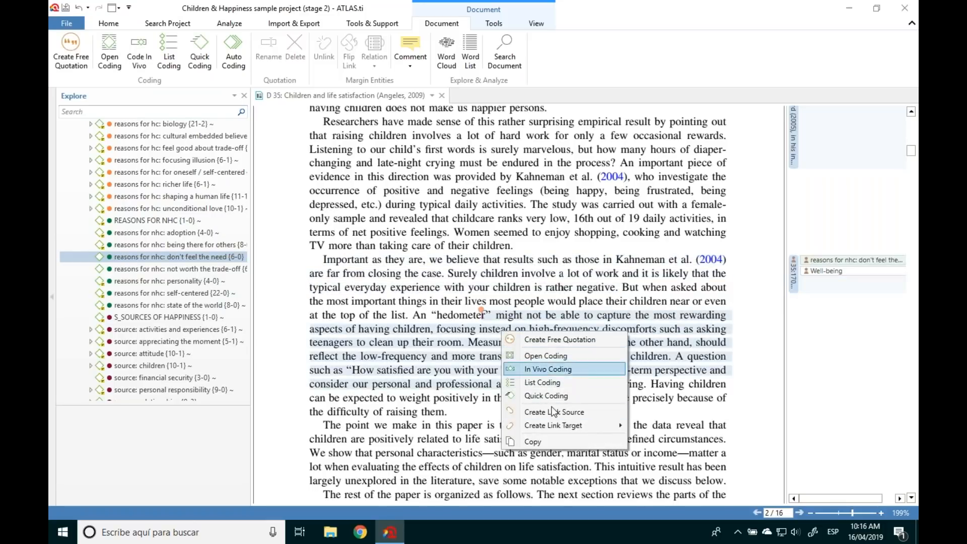
key("Escape")
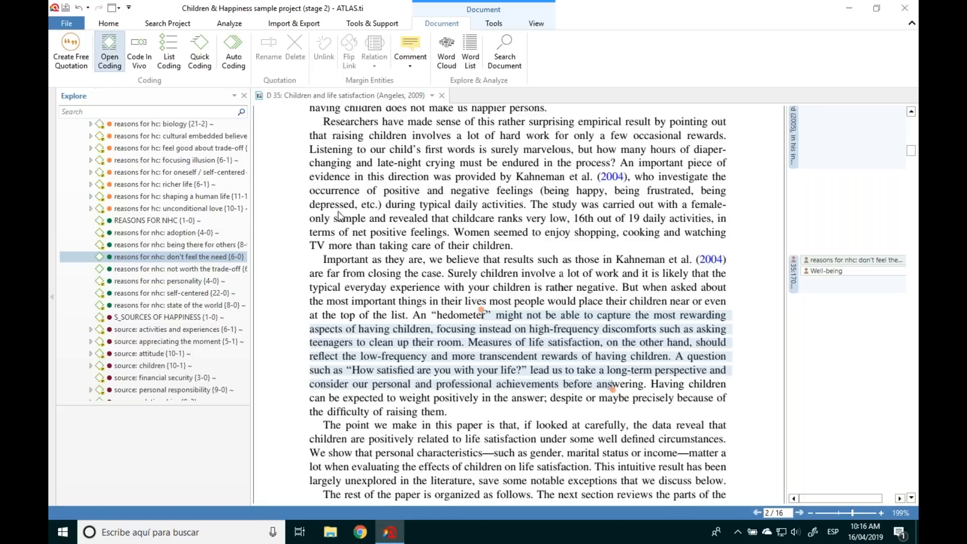
left_click(395, 260)
left_click(483, 356)
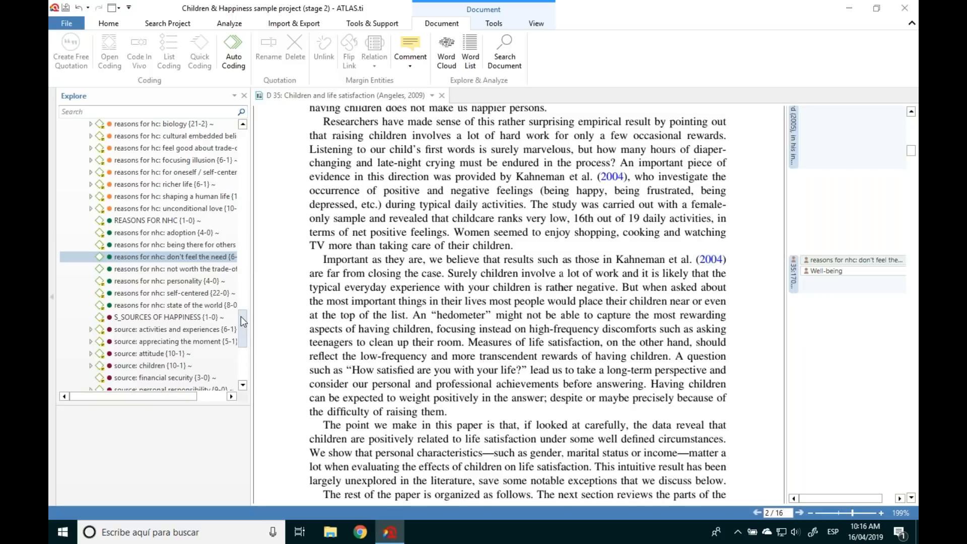
Step: Expand the project's memos below the codes and look through the existing ones
left_click_drag(241, 342, 241, 360)
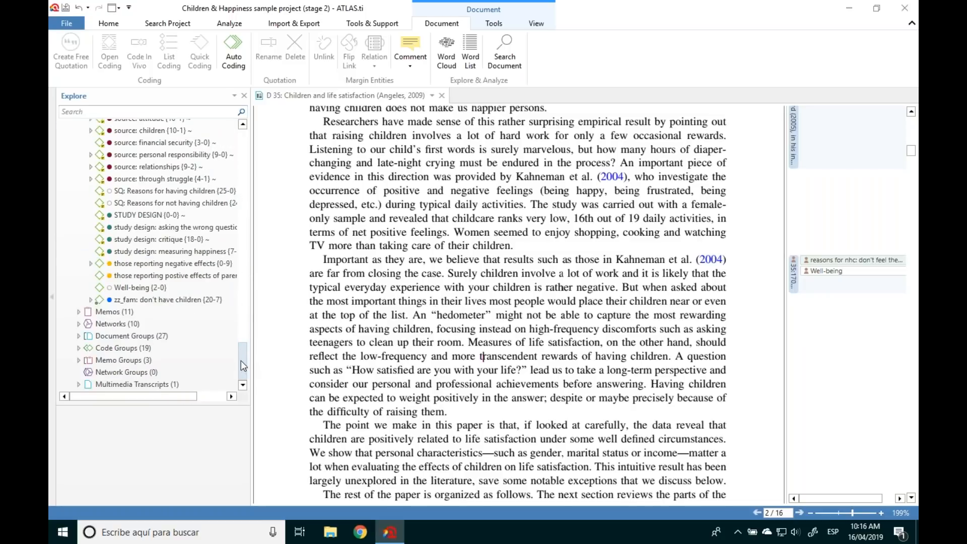
left_click(113, 313)
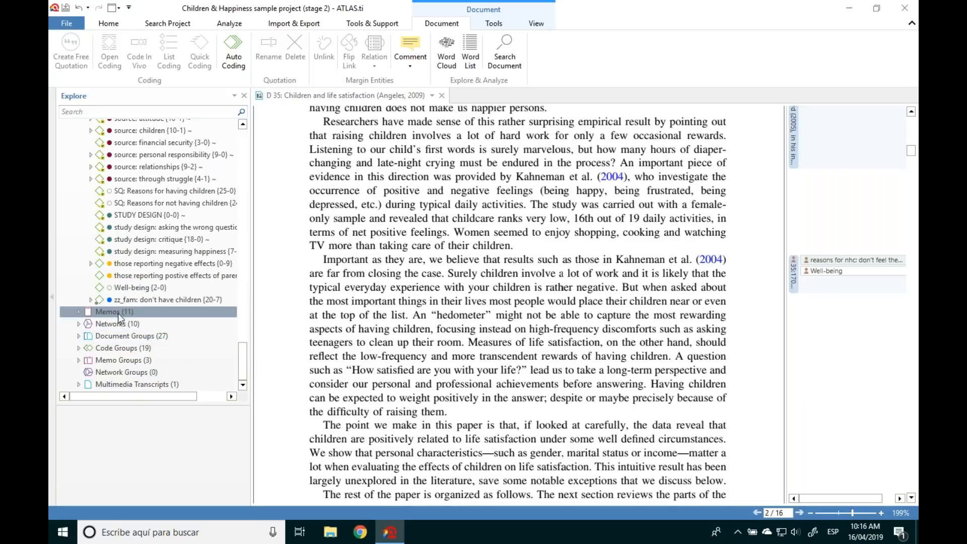
left_click(78, 312)
scroll(244, 346, "down", 4)
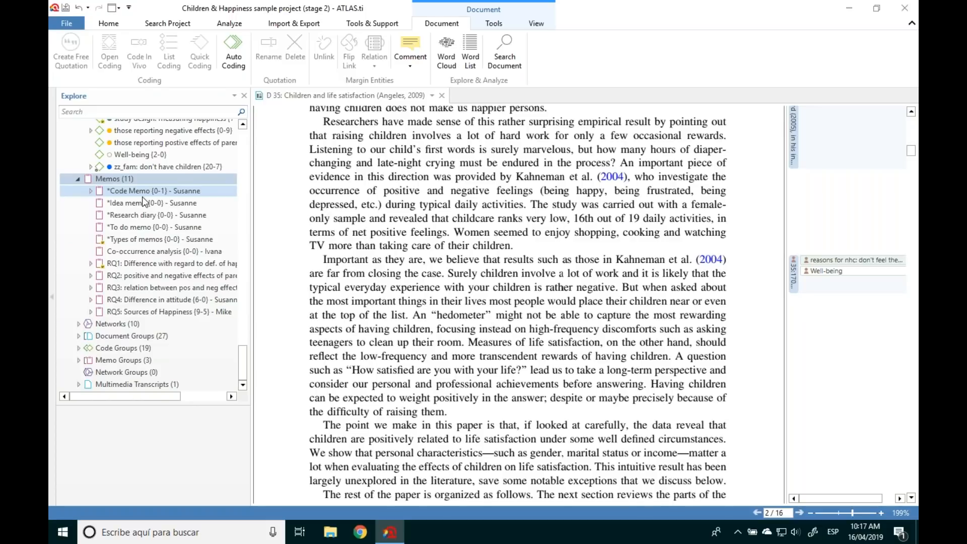
Step: Create a new memo named Well-being
left_click(792, 290)
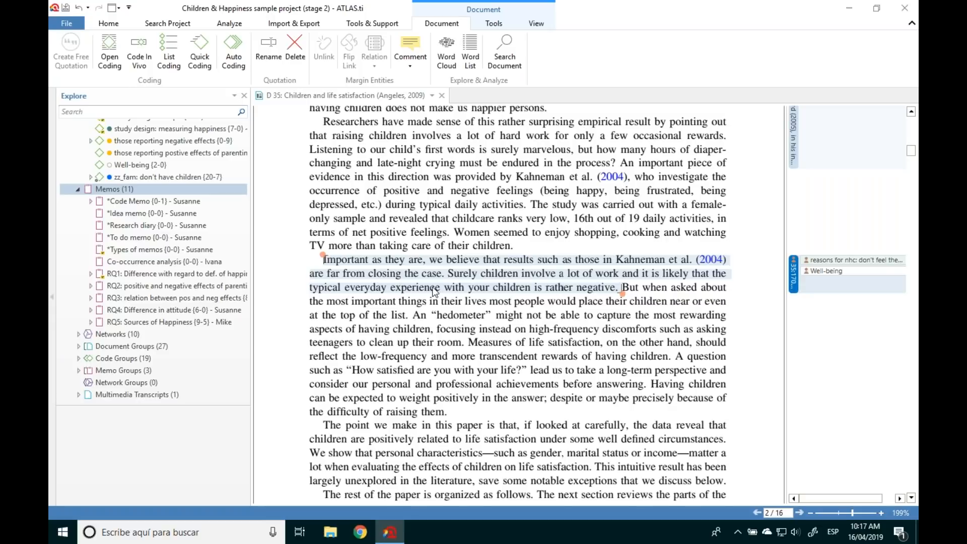
left_click(106, 23)
left_click(116, 63)
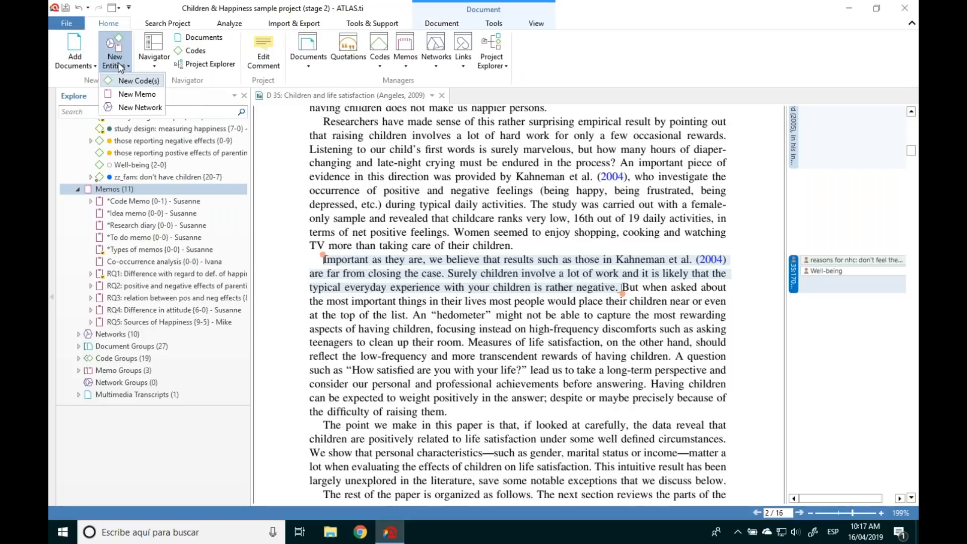
left_click(135, 94)
type("Well-being")
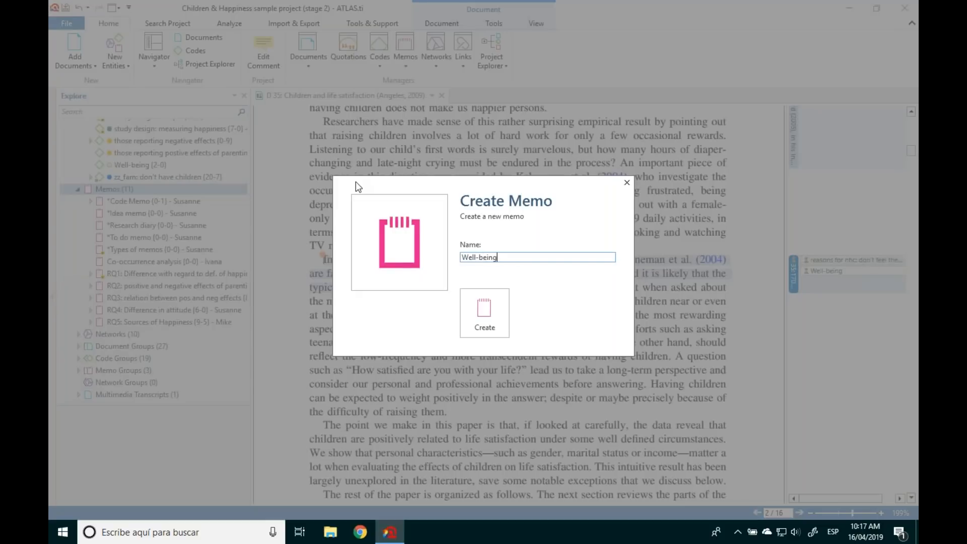
key("Return")
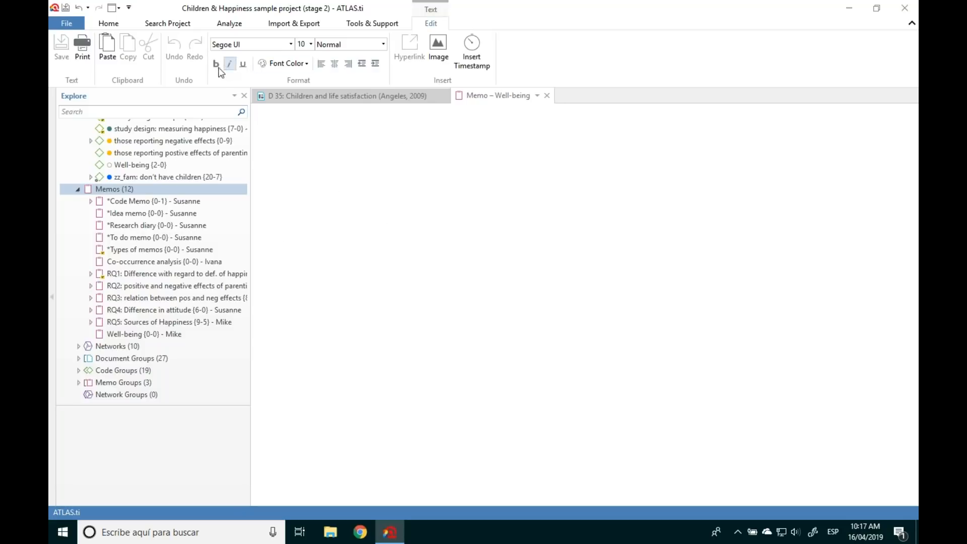
Step: Insert a timestamp at the start of the Well-being memo
left_click(292, 45)
left_click(372, 163)
left_click(472, 50)
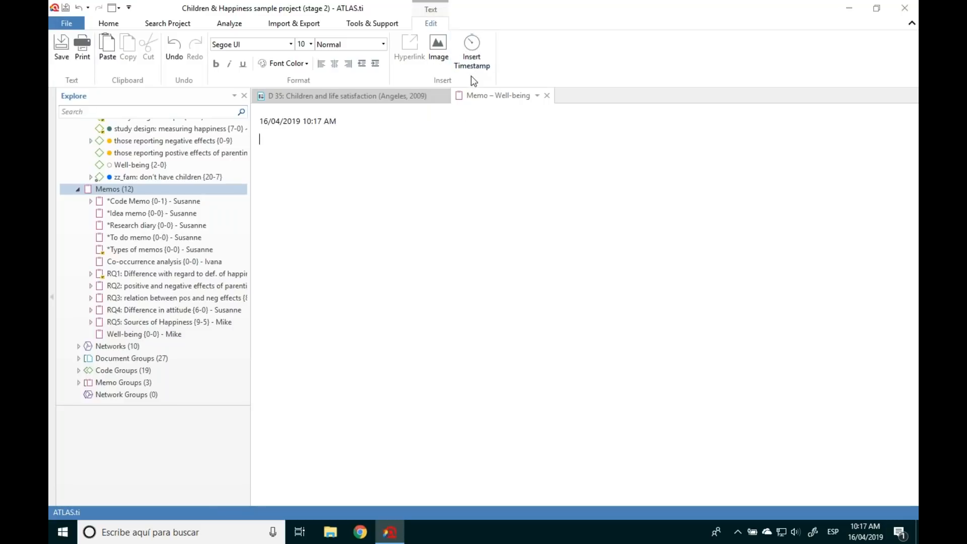
Step: Write the line "Write analyses, ideas, descriptions, questions, doubts, tasks, research diary..." below the memo's timestamp
key("Return")
type("Write")
type("aan")
type("aly")
key("BackSpace")
key("BackSpace")
key("BackSpace")
key("BackSpace")
key("BackSpace")
type("nalyses, ideas, descriptions")
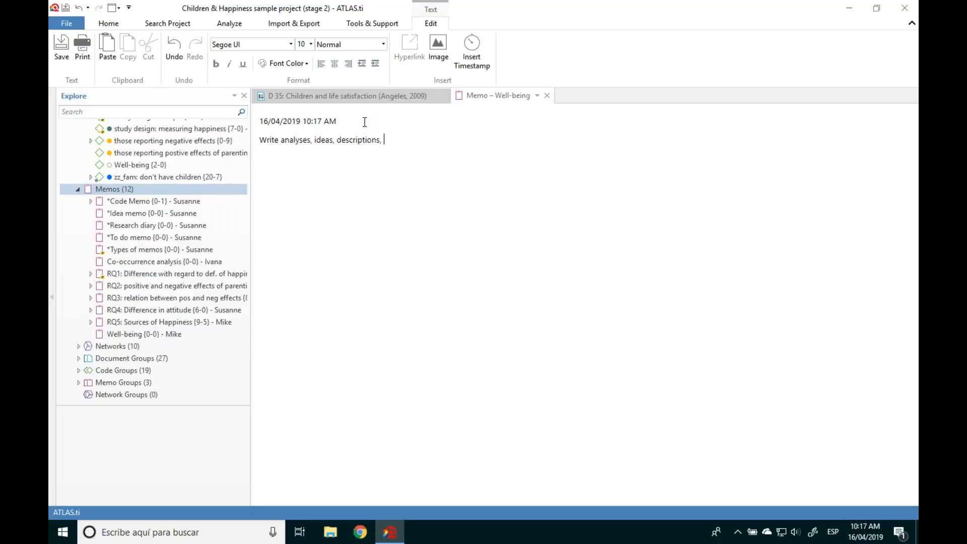
type(", questions, doubts, tasks, research diary")
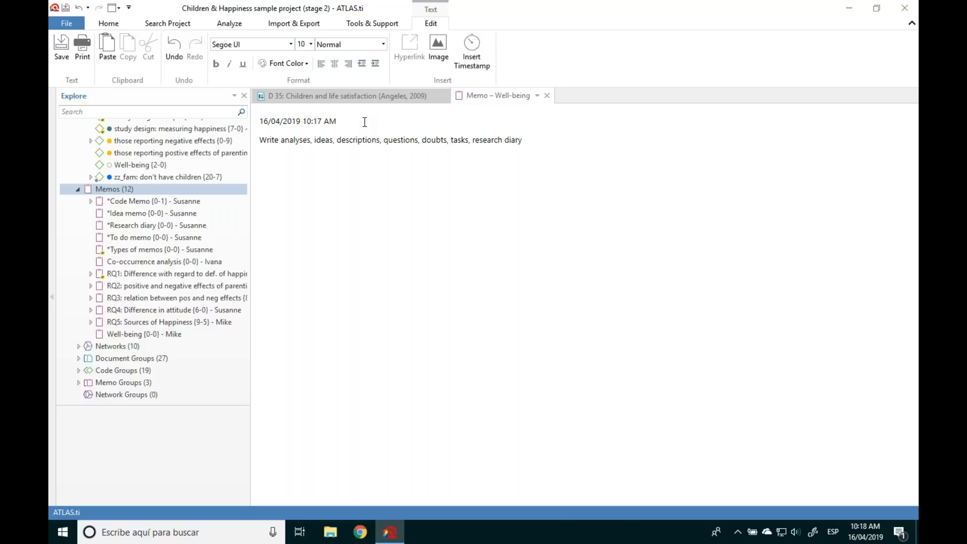
type("...")
Step: Add a paragraph beginning "I find it very interesting how", cite the paper's author (2009), finish with "defines well-being because....", and save the memo
type("I find it ")
type("very interesting how")
type(" Angeles (200")
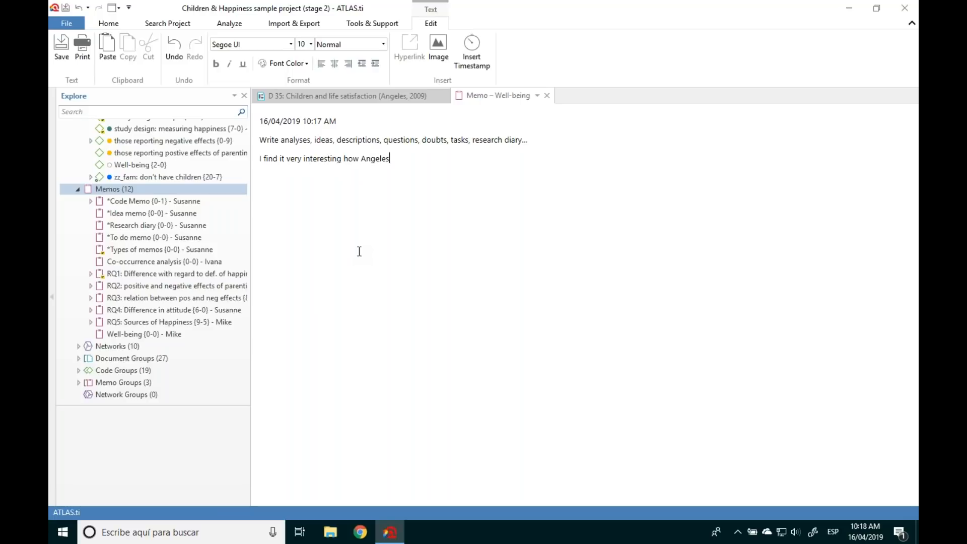
type("9) defines well-being because....")
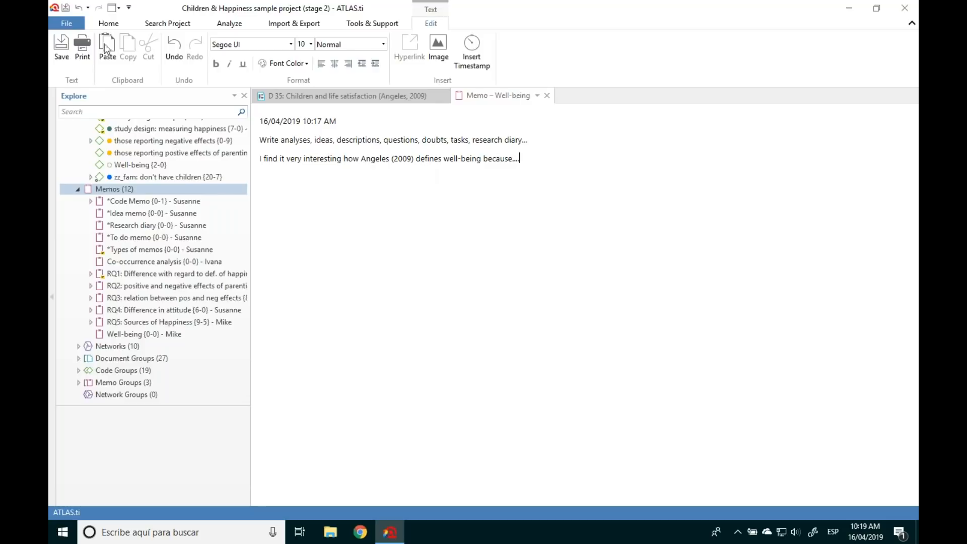
left_click(62, 48)
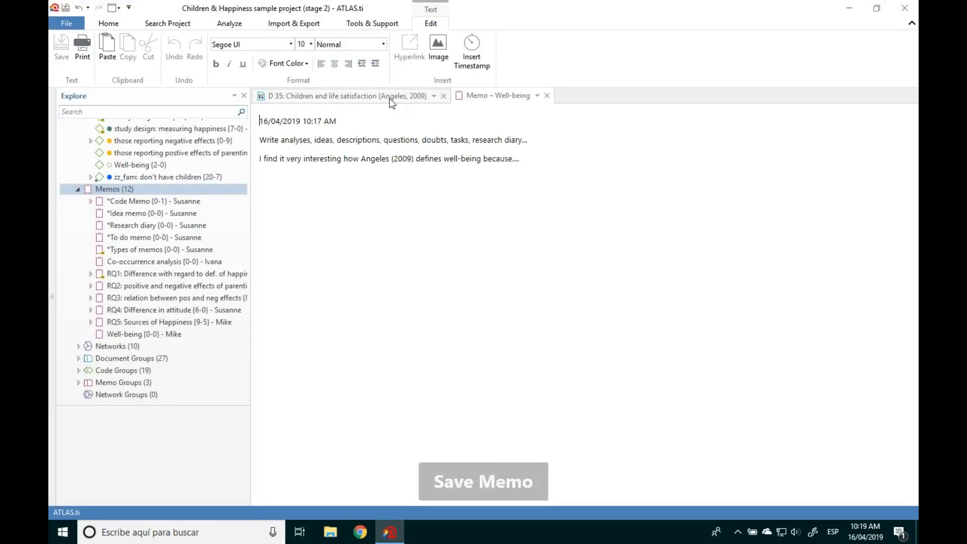
Step: Link the Well-being memo to the quotation starting "Important as they are" in document D 35
left_click(389, 98)
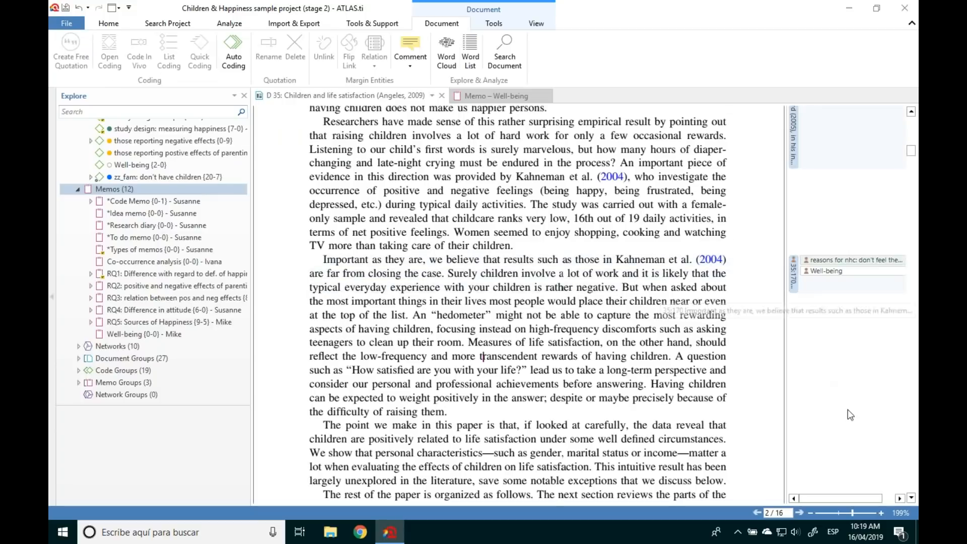
left_click(911, 499)
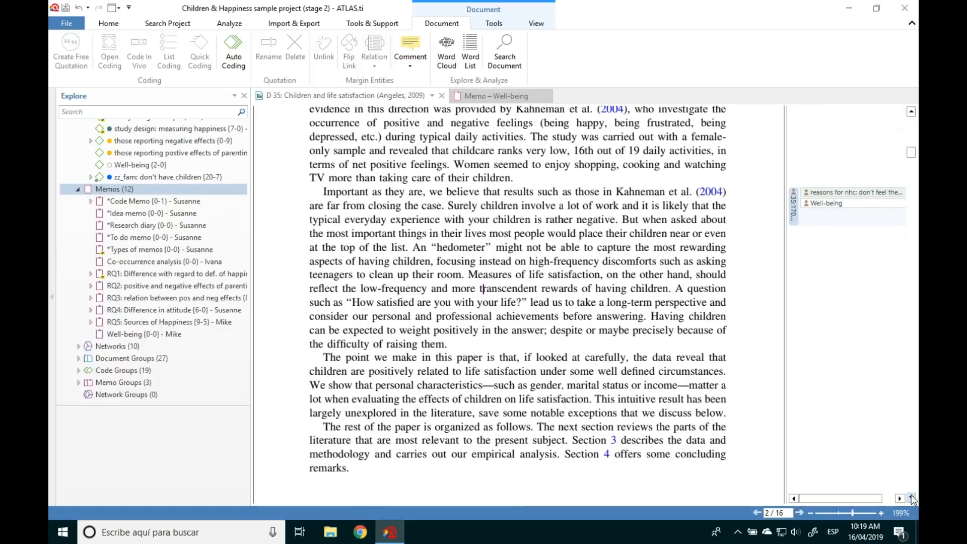
left_click(793, 210)
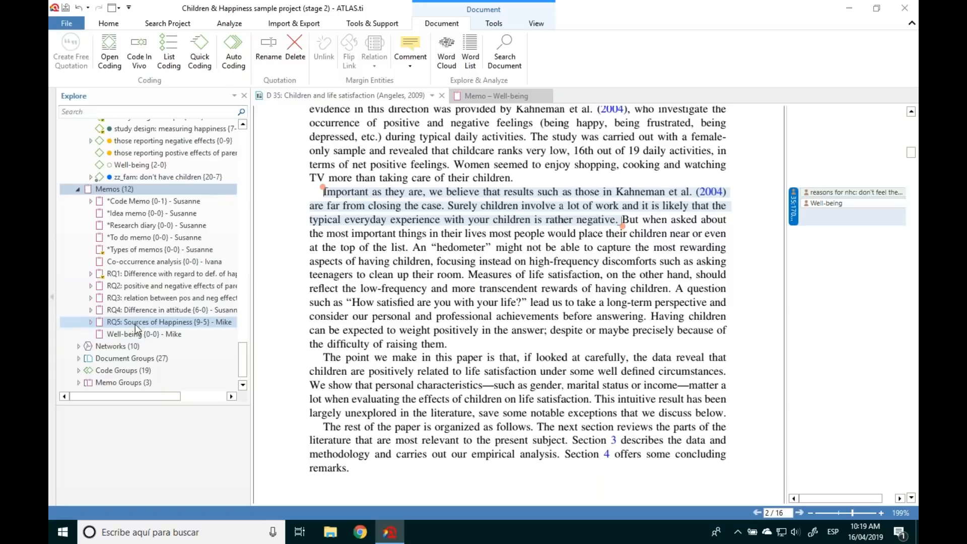
left_click_drag(120, 336, 499, 214)
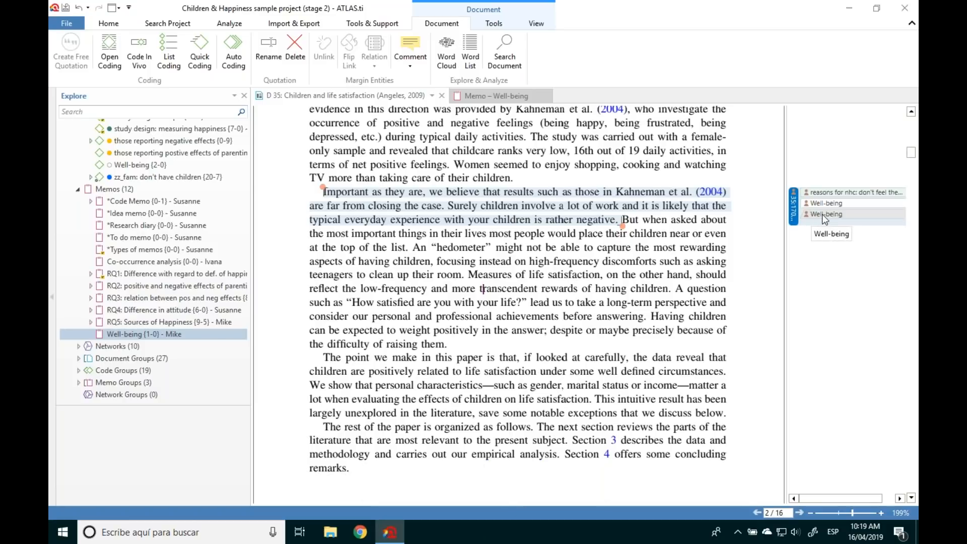
Step: Preview the linked Well-being memo from the quotation's margin, open it in full and close both memo views
left_click(849, 210)
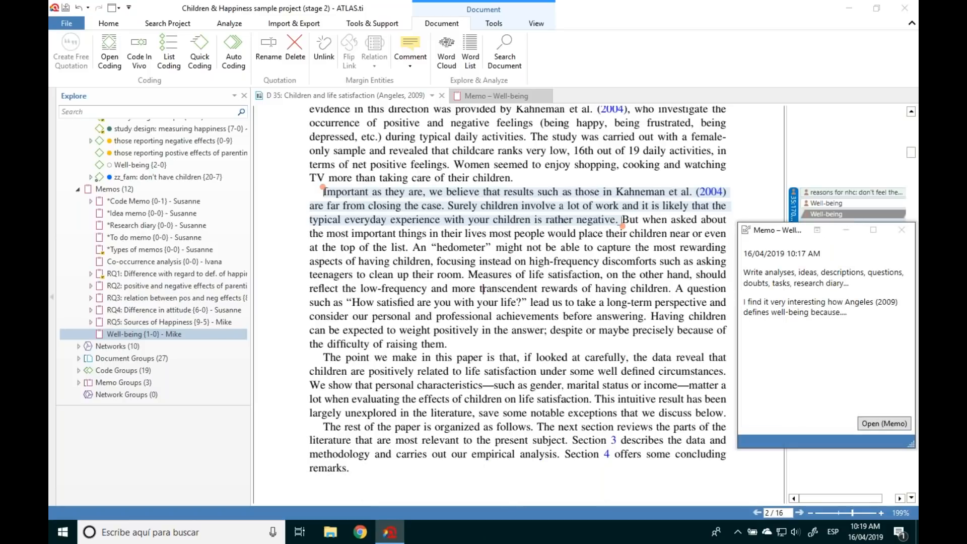
left_click_drag(779, 236, 603, 224)
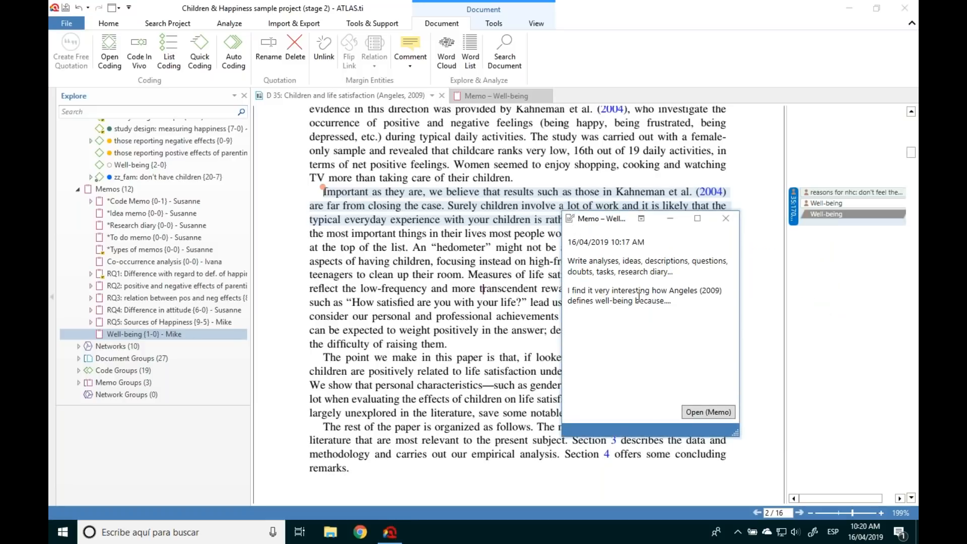
left_click(708, 412)
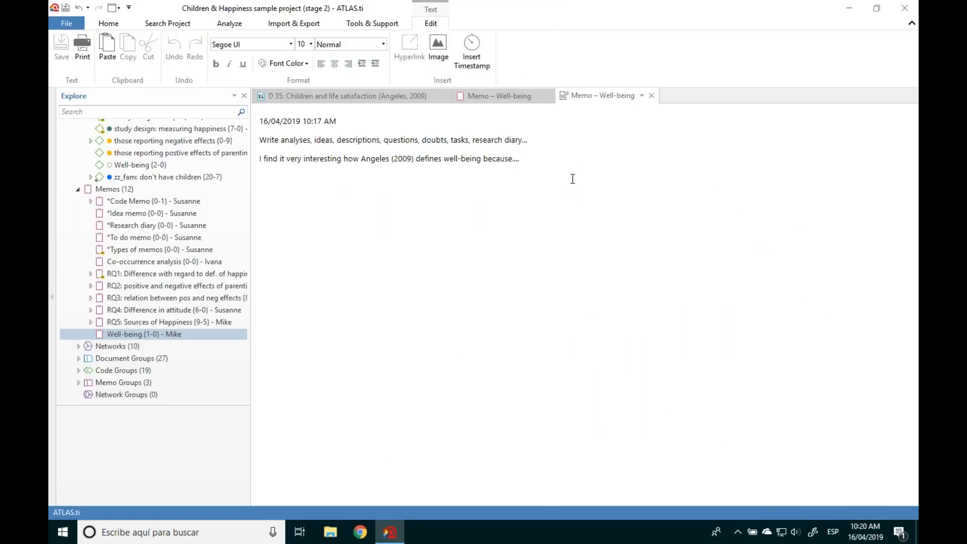
left_click(651, 95)
left_click(547, 97)
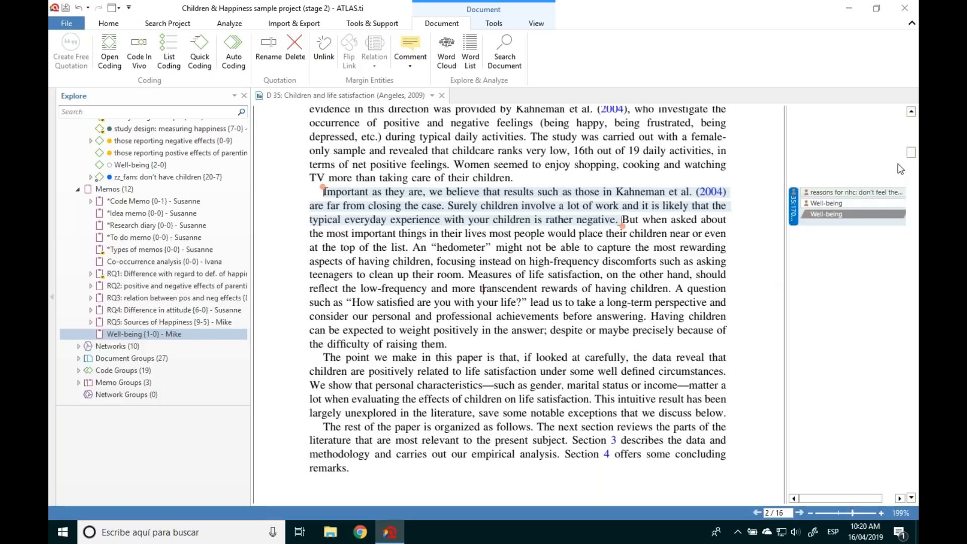
Step: Generate a word cloud of the research paper and check how often words such as "children" and "satisfaction" occur
left_click_drag(912, 155, 910, 120)
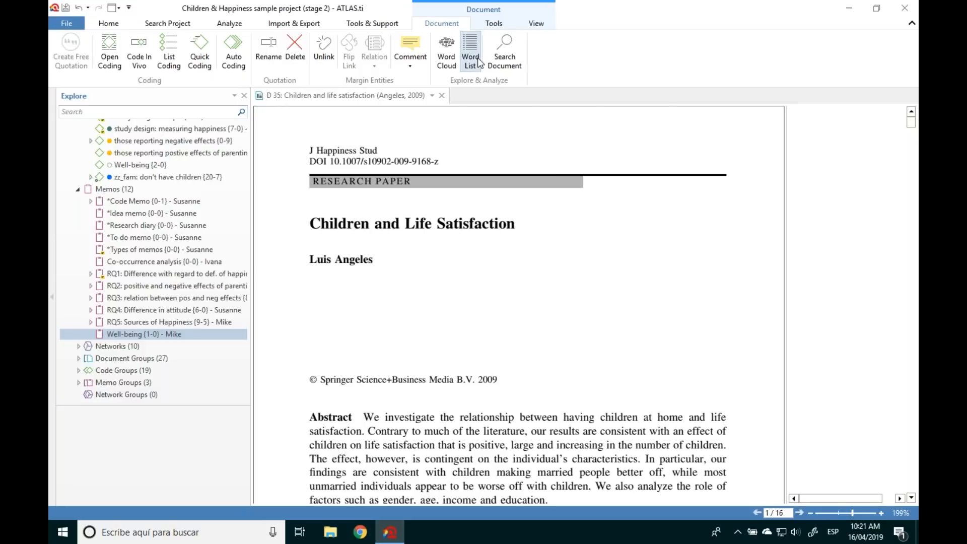
left_click(448, 65)
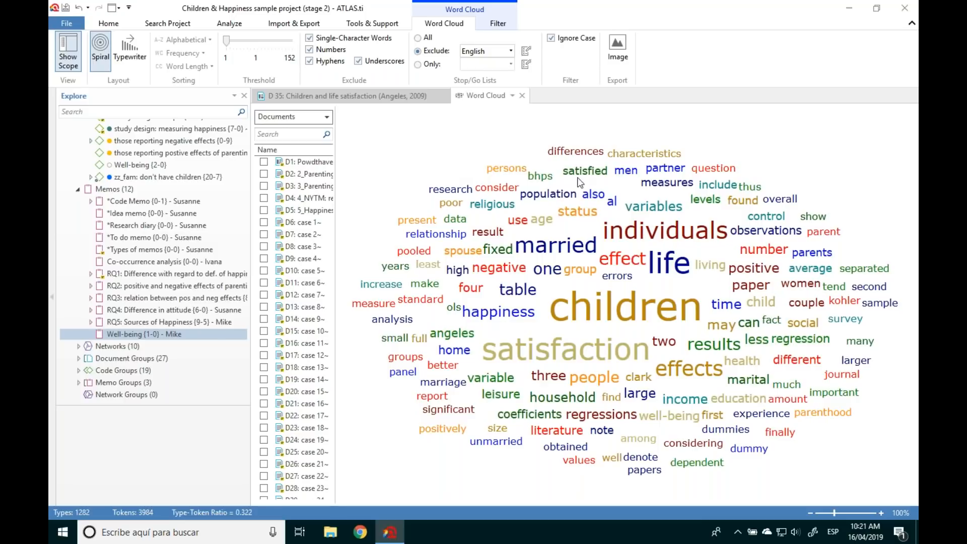
mouse_move(609, 307)
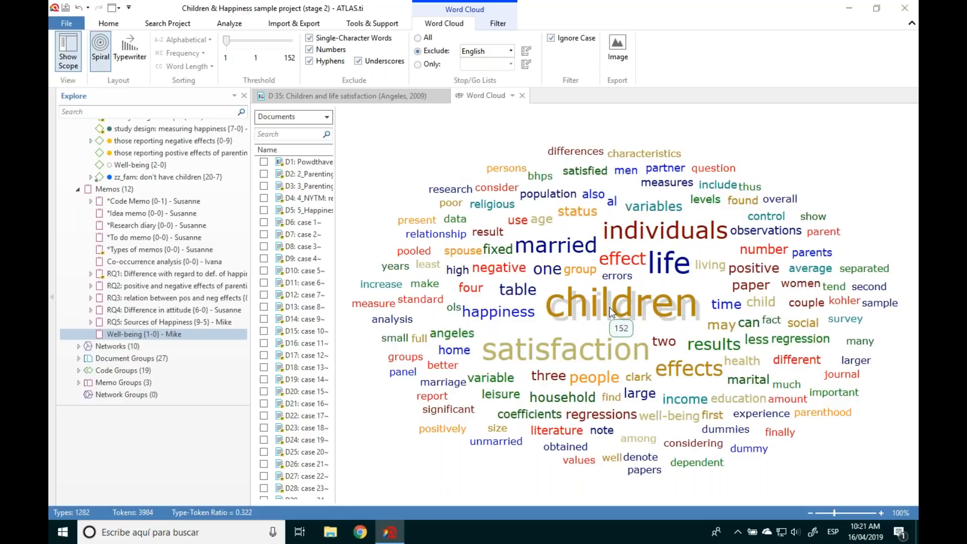
mouse_move(591, 345)
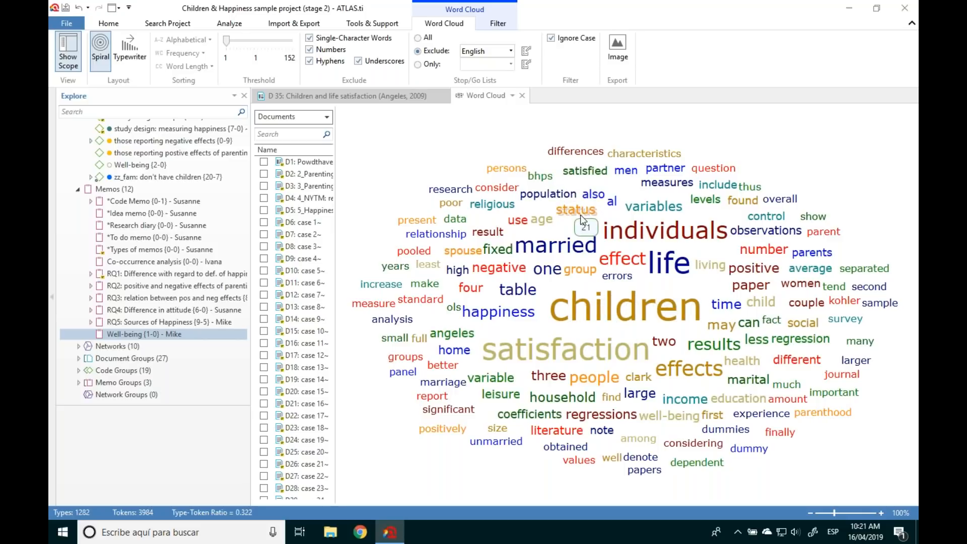
Step: Explore the word cloud's typewriter layout and threshold, check the frequency of "effects" in the spiral layout, and close the cloud
left_click(129, 48)
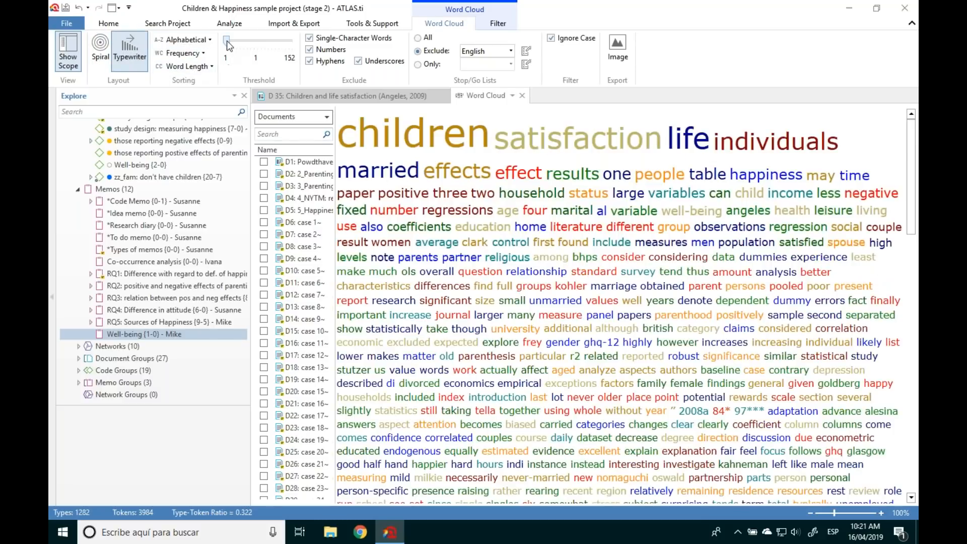
mouse_move(228, 41)
left_mouse_down()
mouse_move(241, 43)
mouse_move(227, 44)
left_mouse_up()
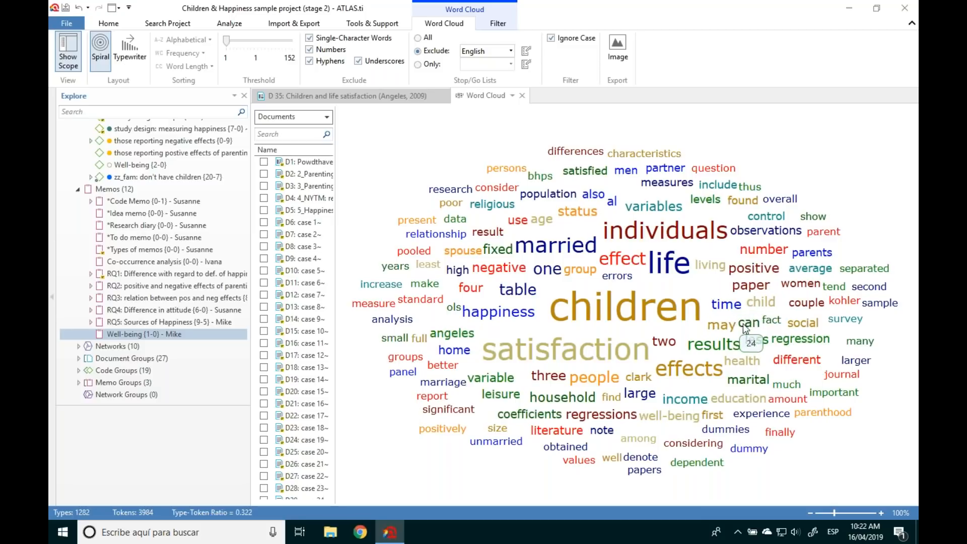
mouse_move(700, 369)
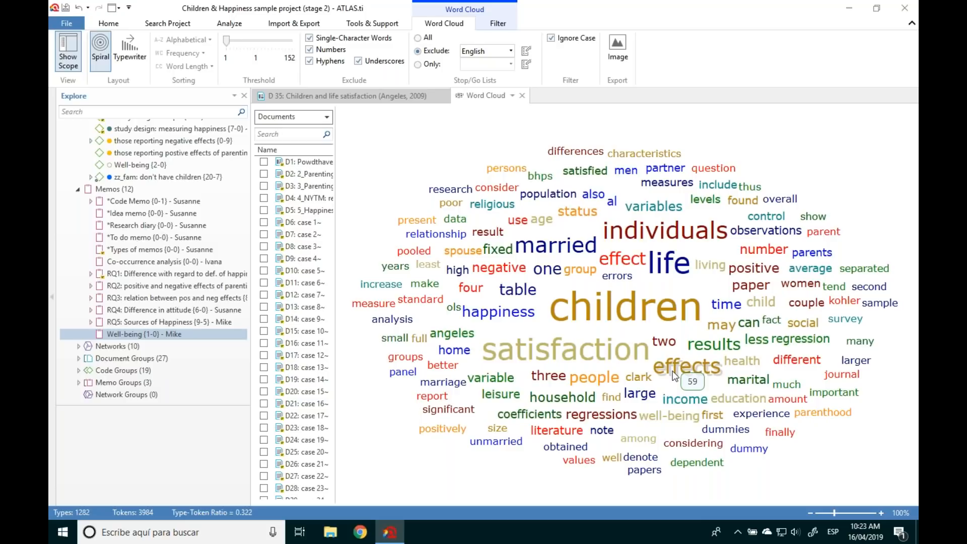
left_click(522, 97)
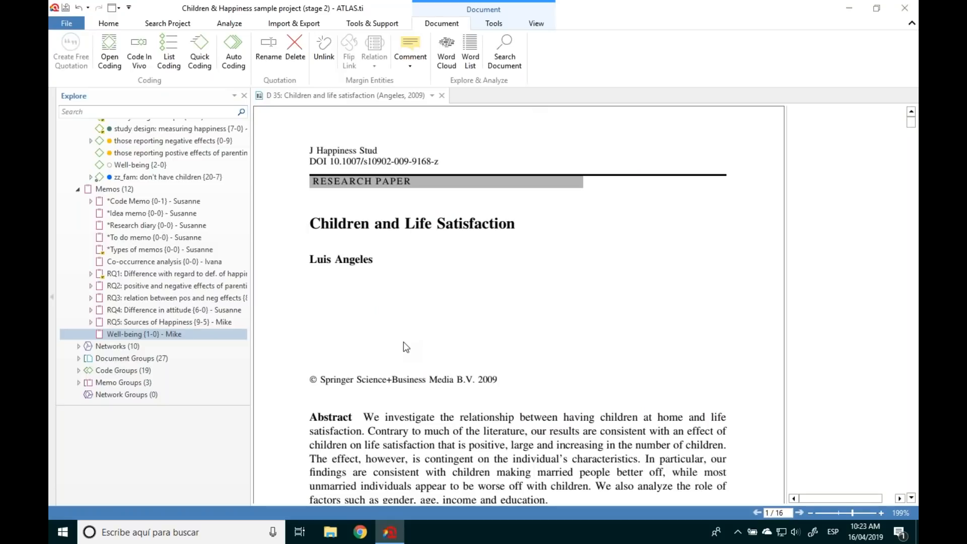
Step: Set up Auto Coding for the paper with "effect" as the search term
left_click(233, 65)
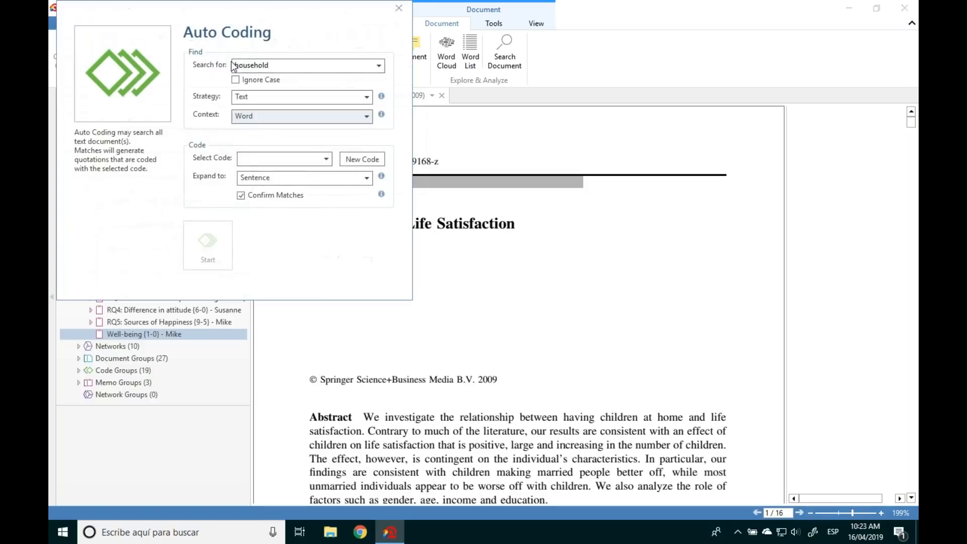
type("ff")
key("BackSpace")
key("BackSpace")
type("effect")
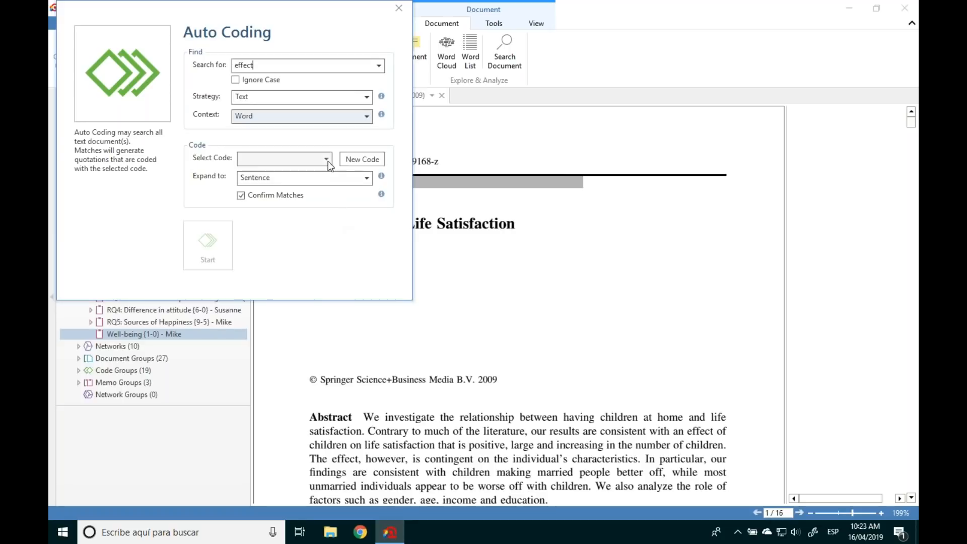
Step: Create a new code named Effects for the auto-coding matches
left_click(302, 159)
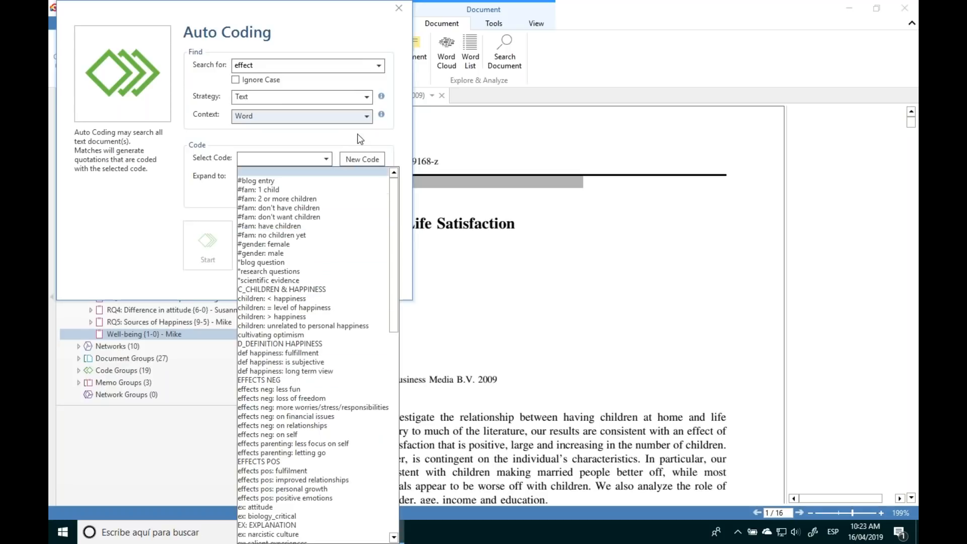
left_click(344, 161)
left_click(344, 162)
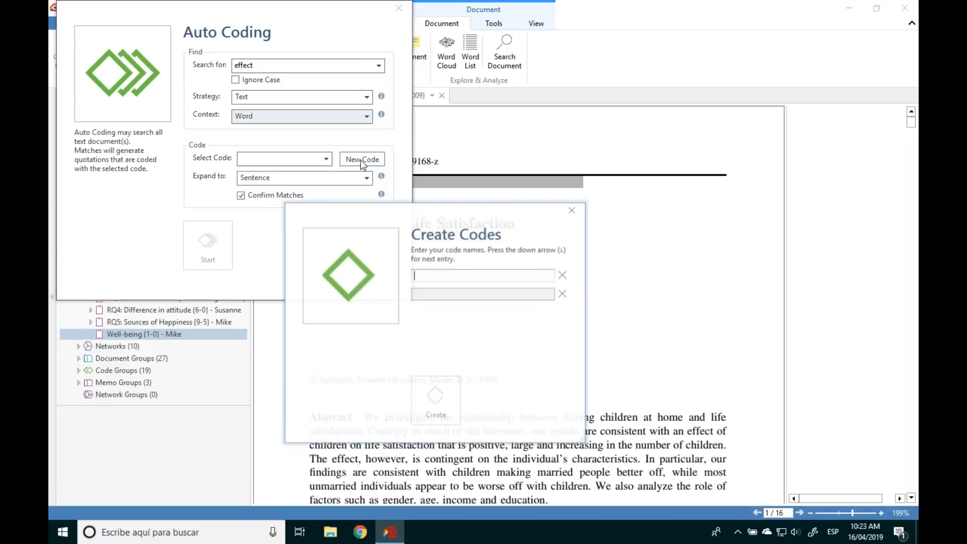
type("Effects")
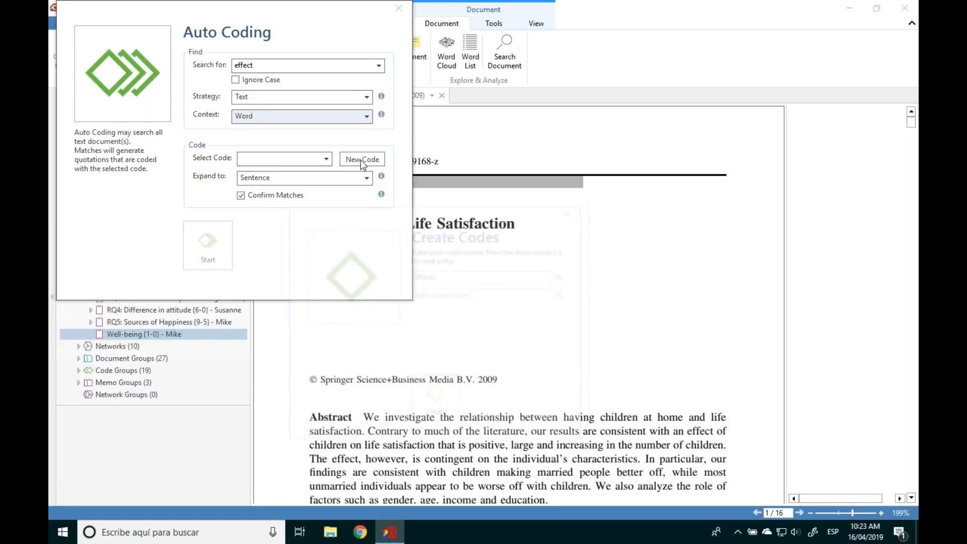
key("Return")
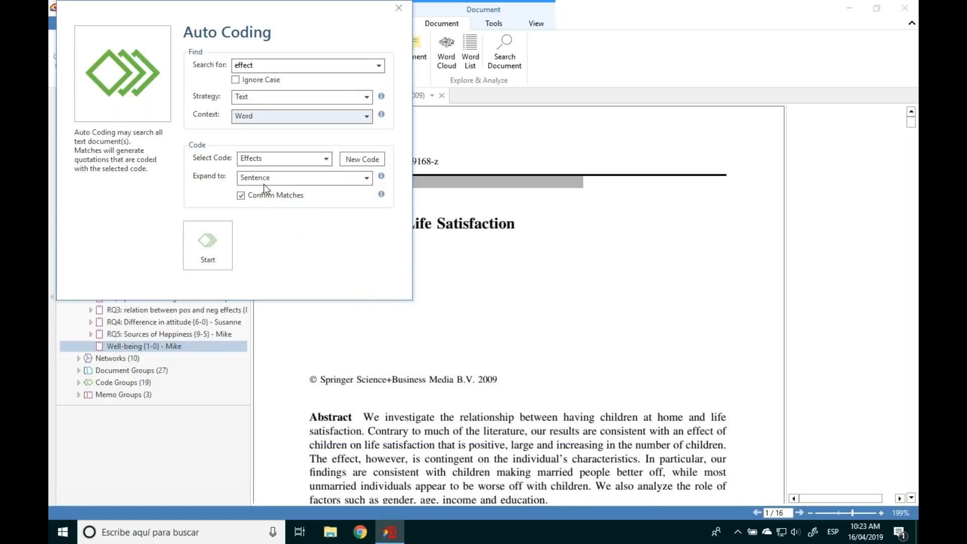
Step: Expand the matches to Sentence and start the auto coding with match confirmation enabled
left_click(322, 179)
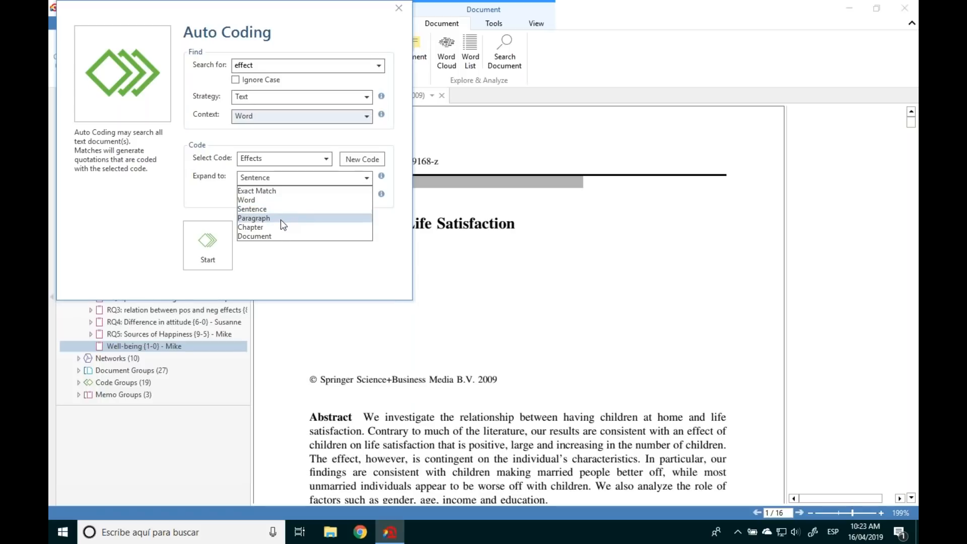
left_click(274, 209)
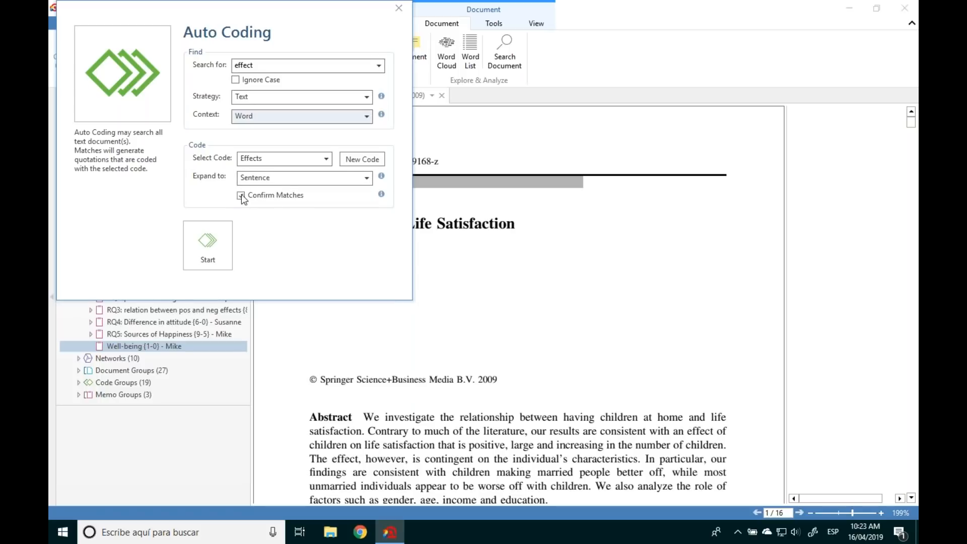
left_click(208, 250)
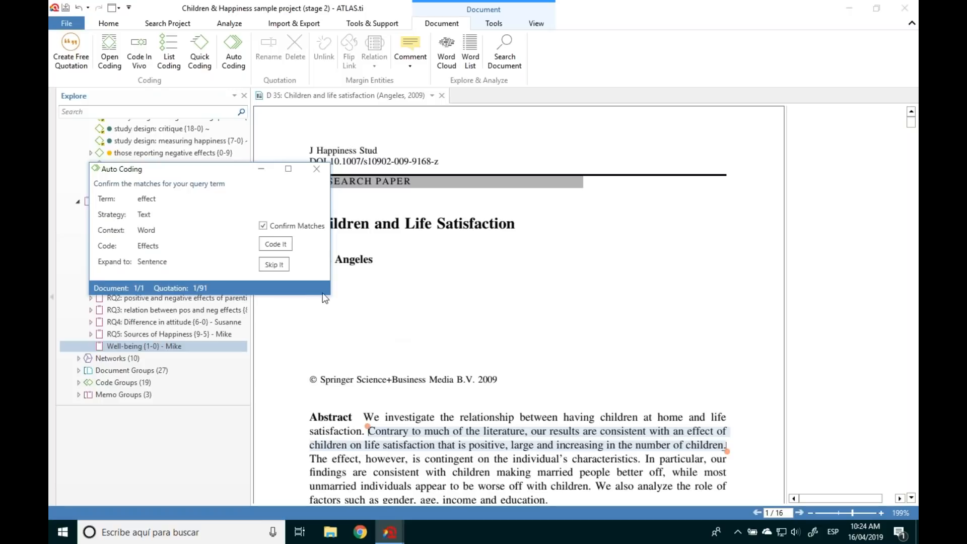
Step: Skip the first two matches and code the sentence starting "One aspect of the research program" with Effects
left_click(278, 266)
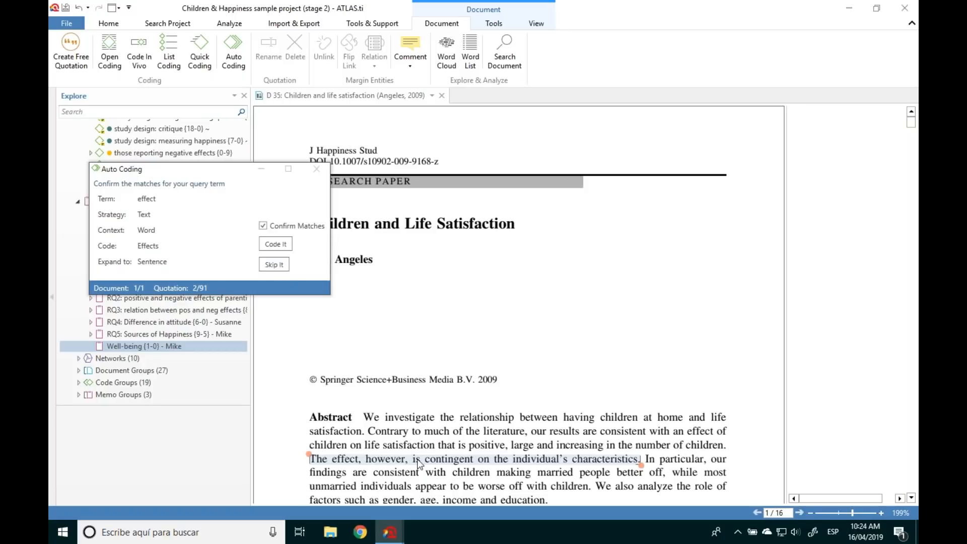
left_click(280, 268)
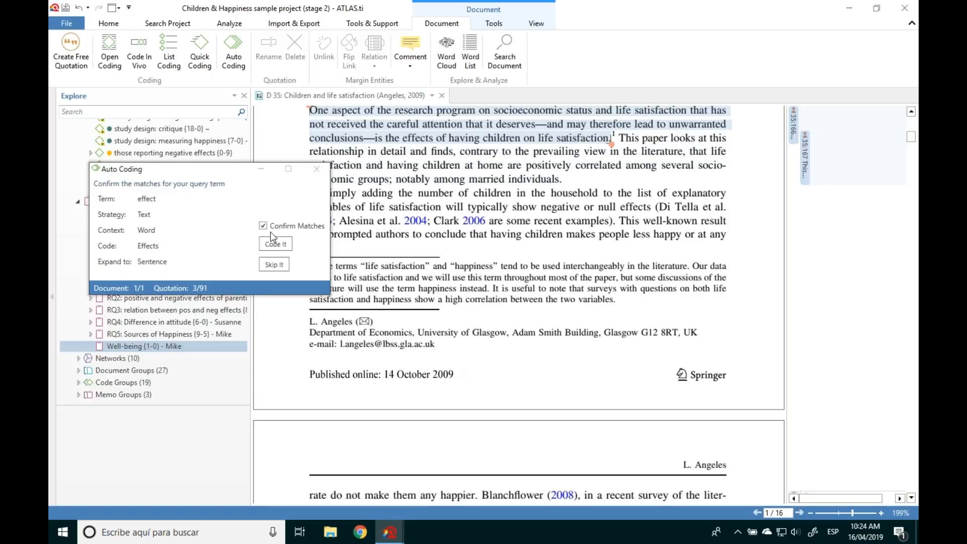
left_click(265, 247)
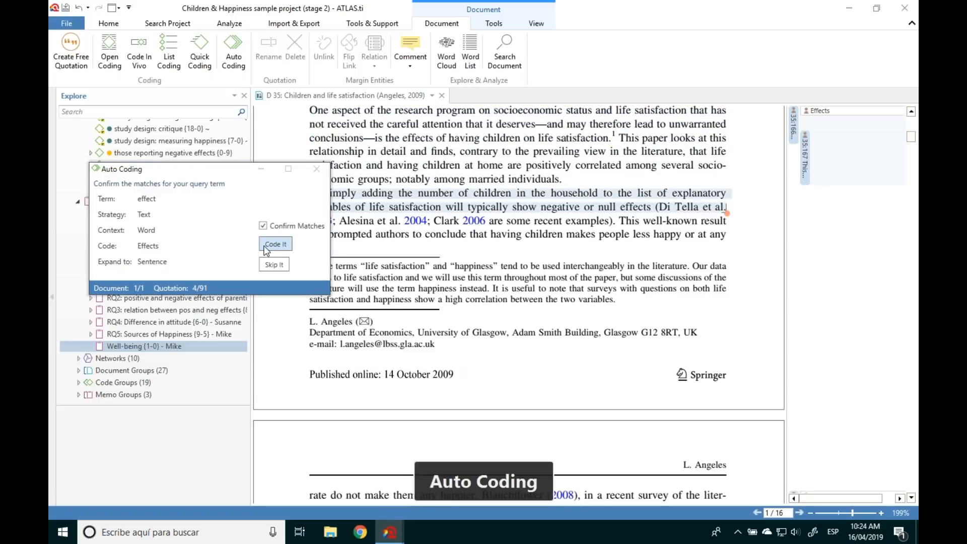
left_click_drag(234, 172, 222, 202)
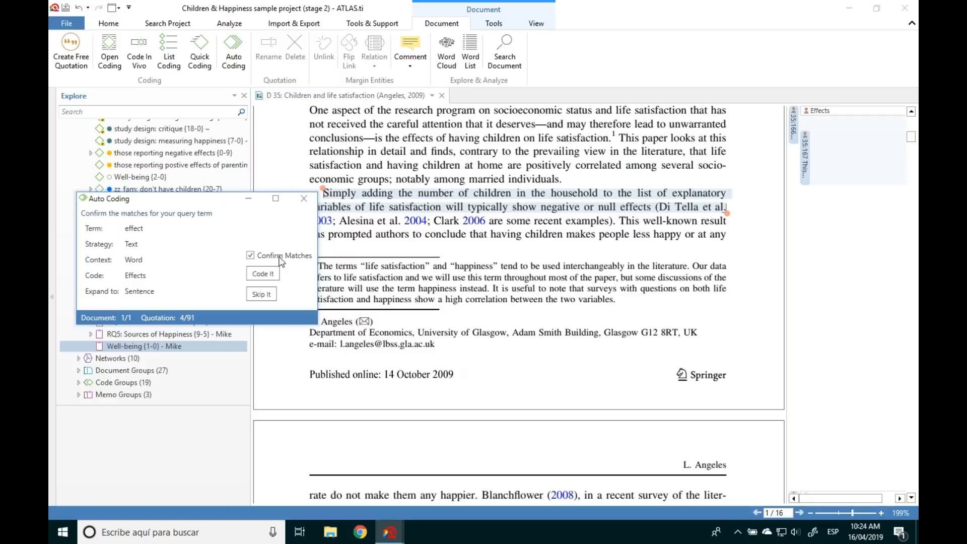
Step: Review the next six auto-coding matches one by one, coding them with Effects but skipping the third and fifth
left_click(274, 275)
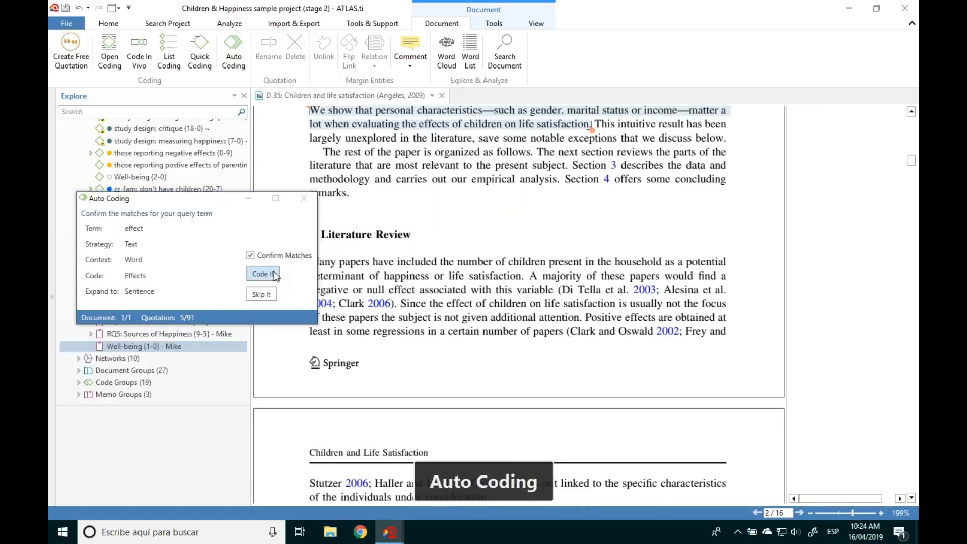
left_click(273, 275)
left_click(262, 294)
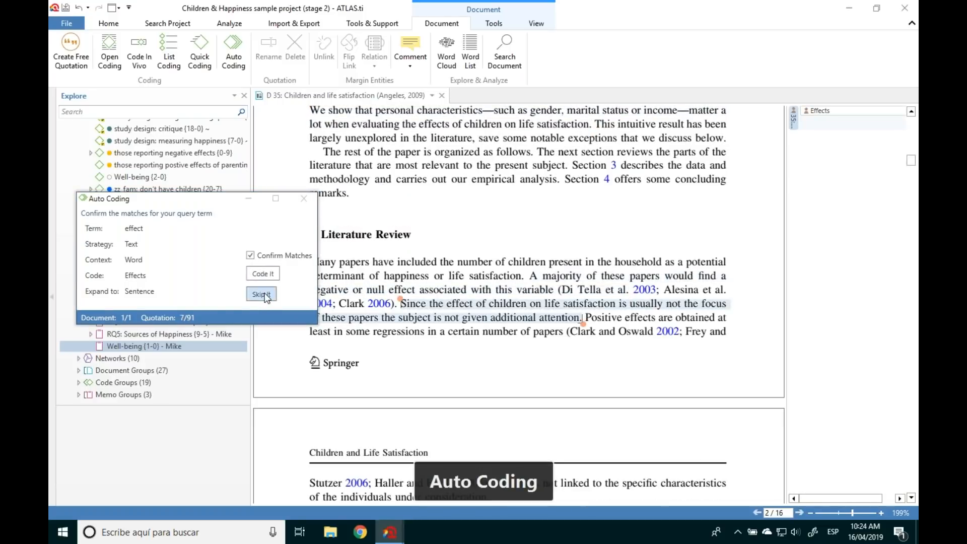
left_click(266, 276)
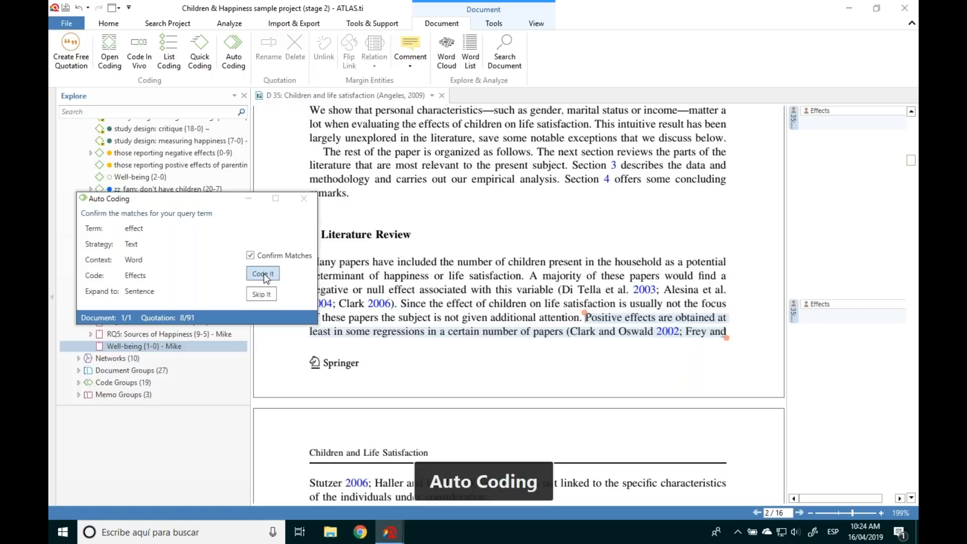
left_click(262, 294)
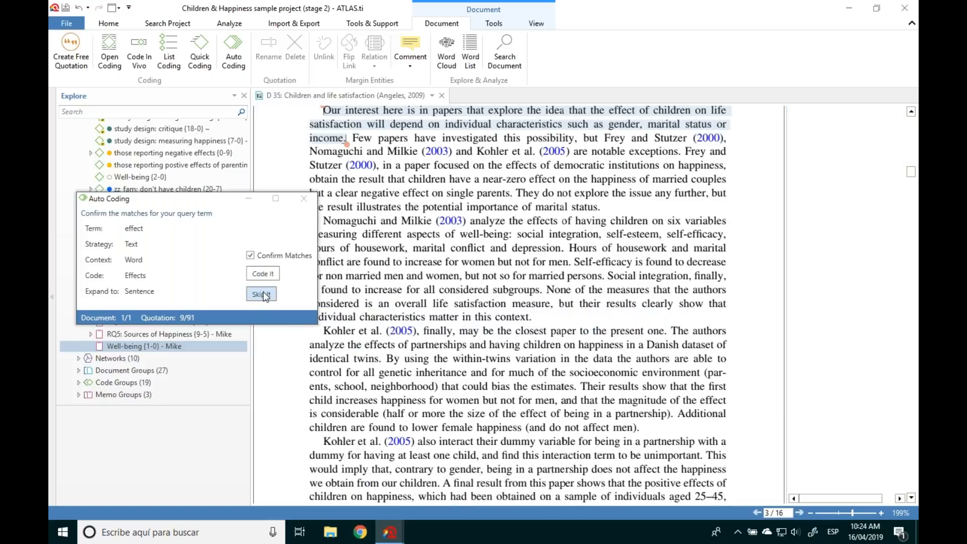
left_click(264, 276)
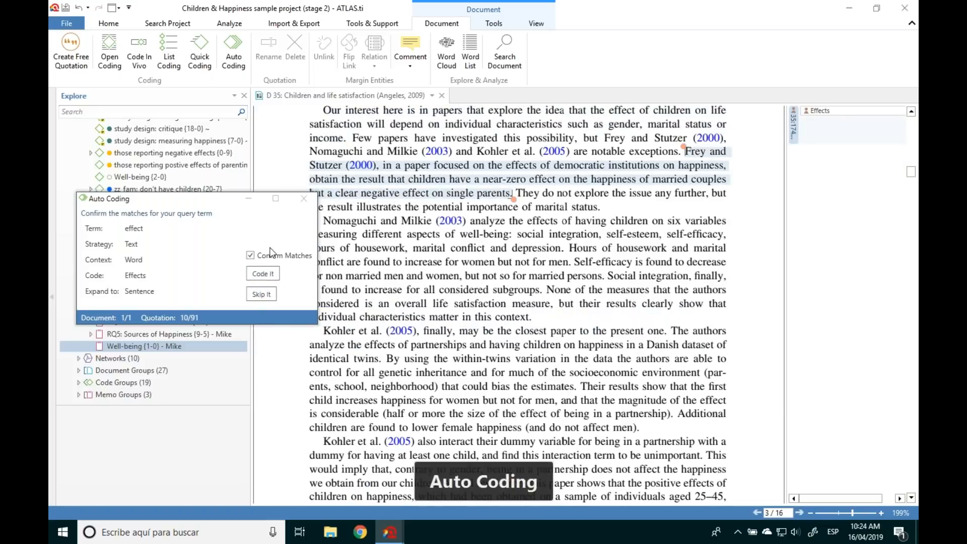
Step: Turn off match confirmation and auto-code all remaining matches with Effects
left_click(251, 255)
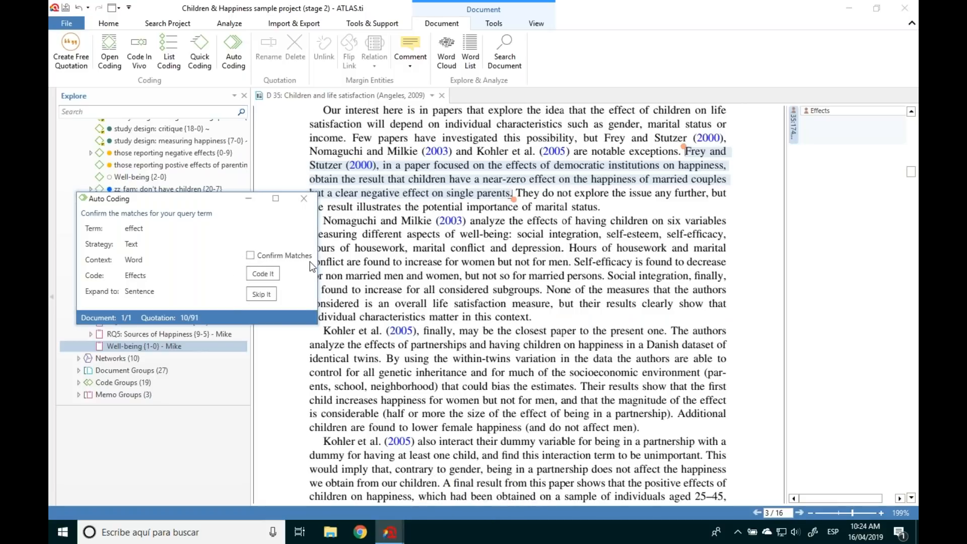
left_click(261, 275)
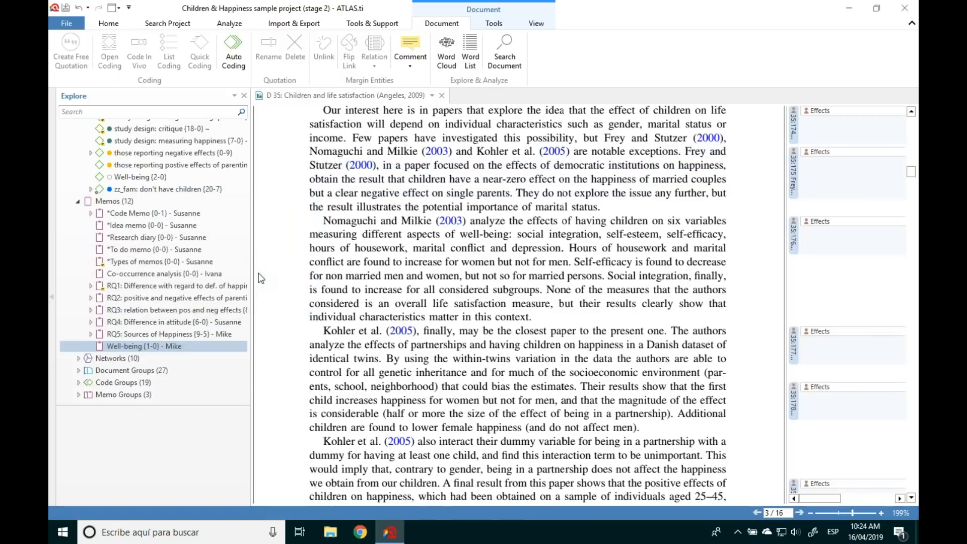
key("super+Tab")
left_click(316, 163)
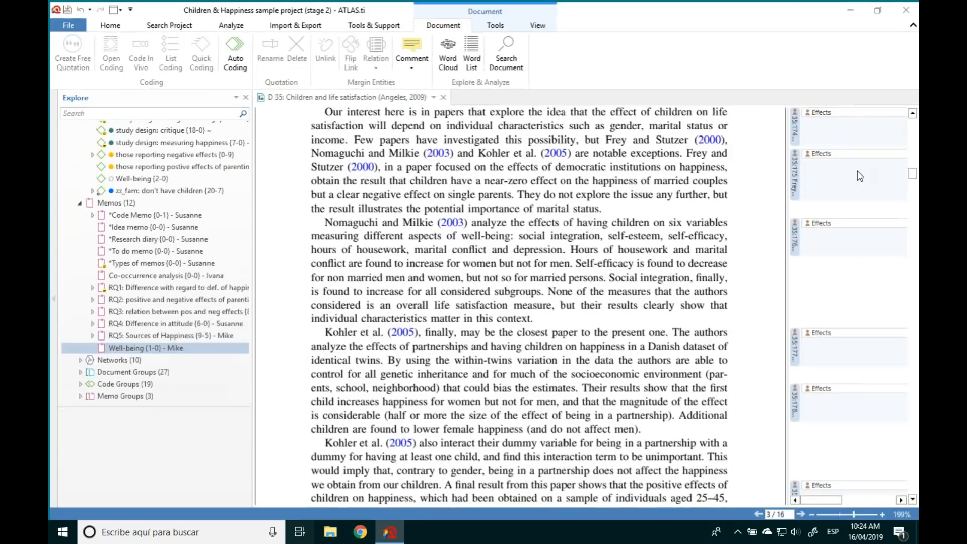
Step: Link the Well-being memo and the code effects pos: personal growth to the page 5 quotation starting "As it stands, though"
scroll(909, 177, "down", 5)
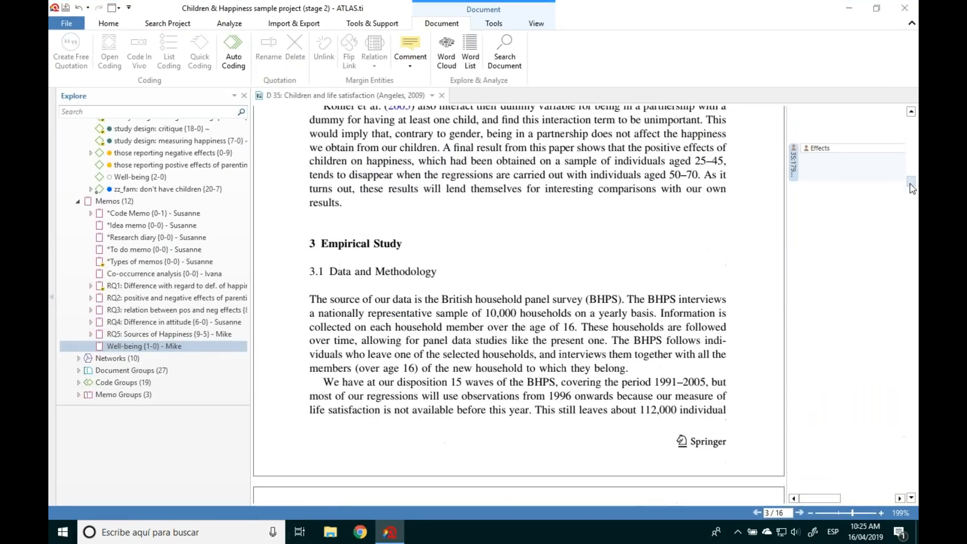
left_click(794, 162)
left_click_drag(910, 180, 913, 230)
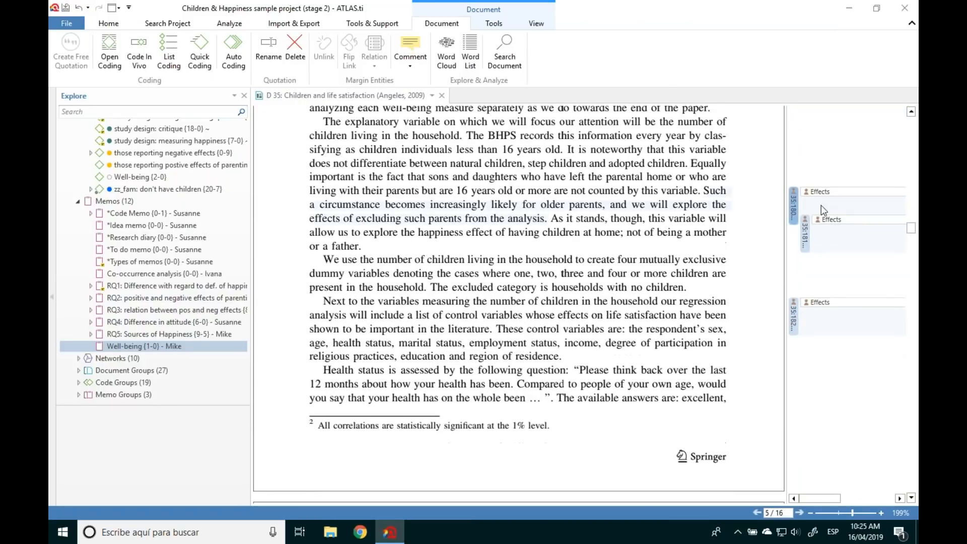
left_click(806, 232)
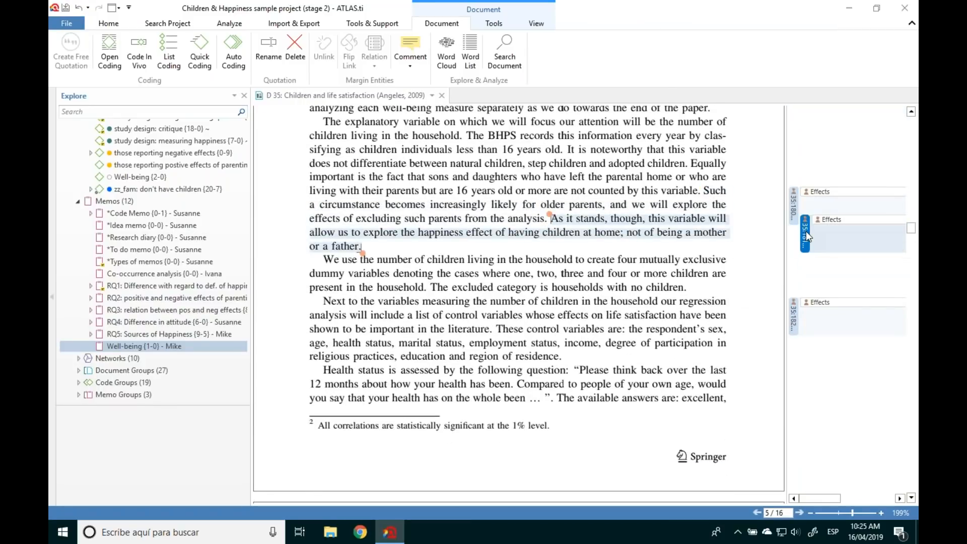
left_click_drag(146, 348, 806, 225)
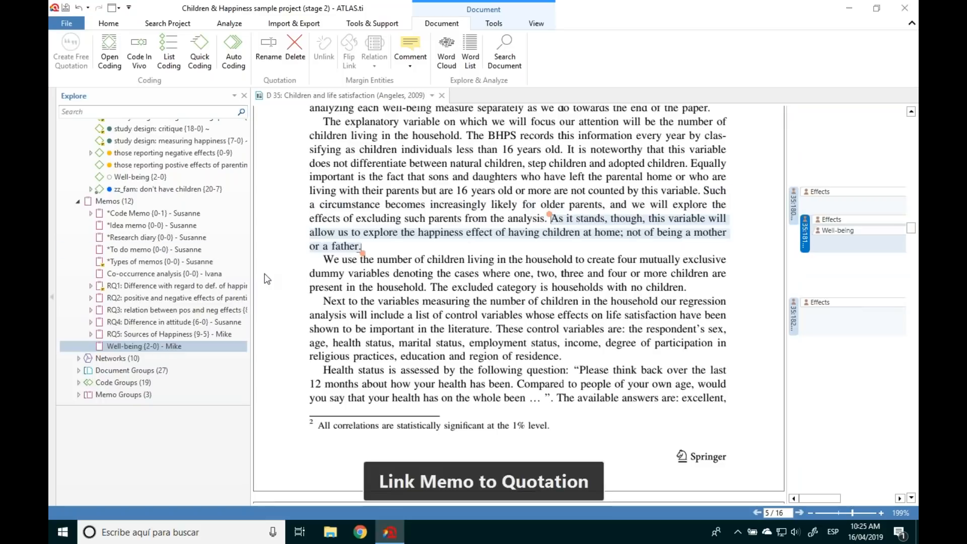
left_click_drag(243, 355, 242, 252)
left_click_drag(159, 204, 806, 234)
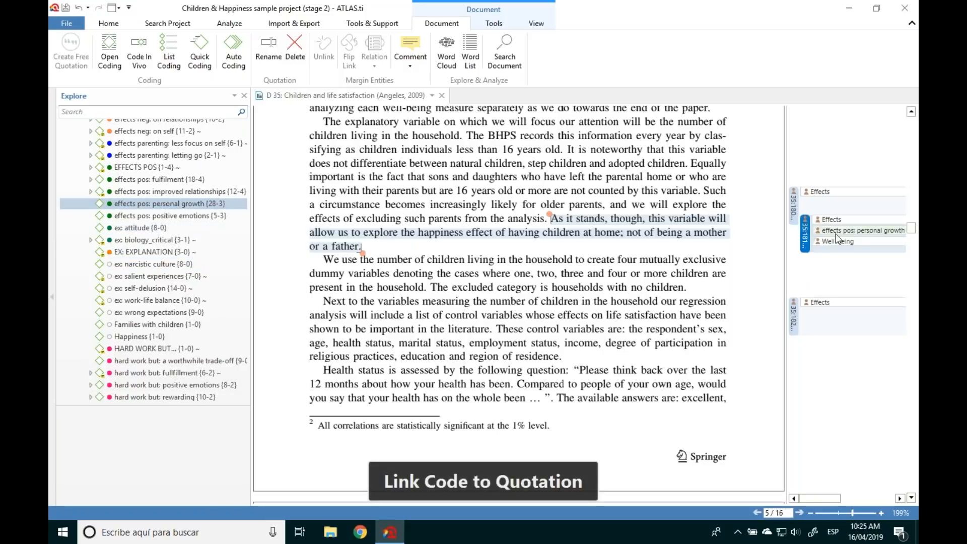
Step: Delete the quotation starting "Such a circumstance" and extend the following quotation back to "It is noteworthy that this variable"
right_click(794, 204)
left_click(828, 286)
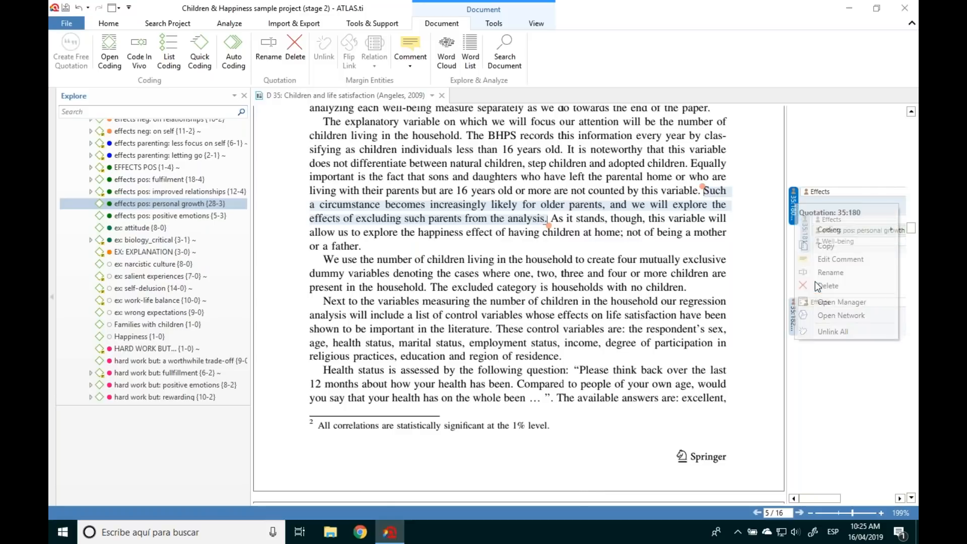
left_click_drag(549, 216, 568, 149)
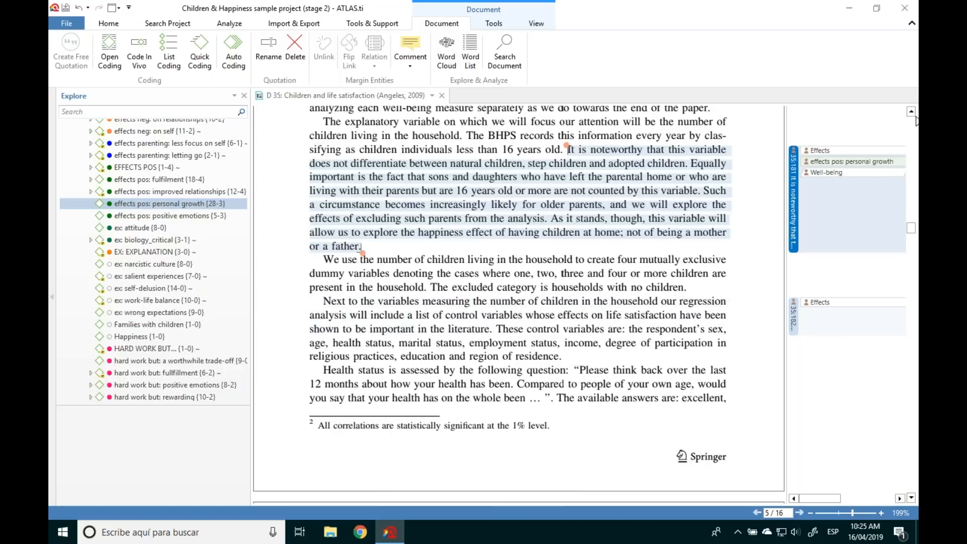
Step: Examine the quotation starting "Next to the variables" and the surrounding pages, then return to the paper's first page
left_click(911, 499)
left_click(793, 307)
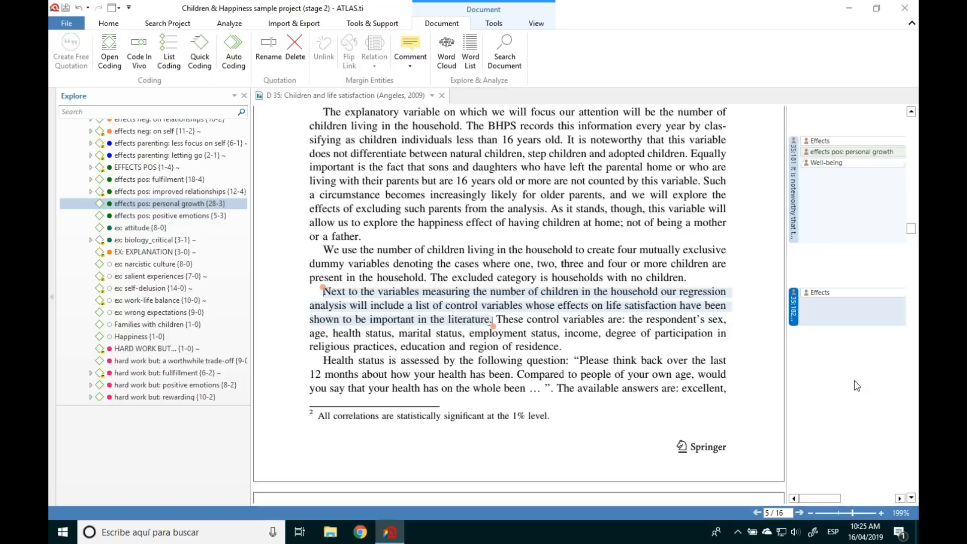
scroll(912, 497, "down", 4)
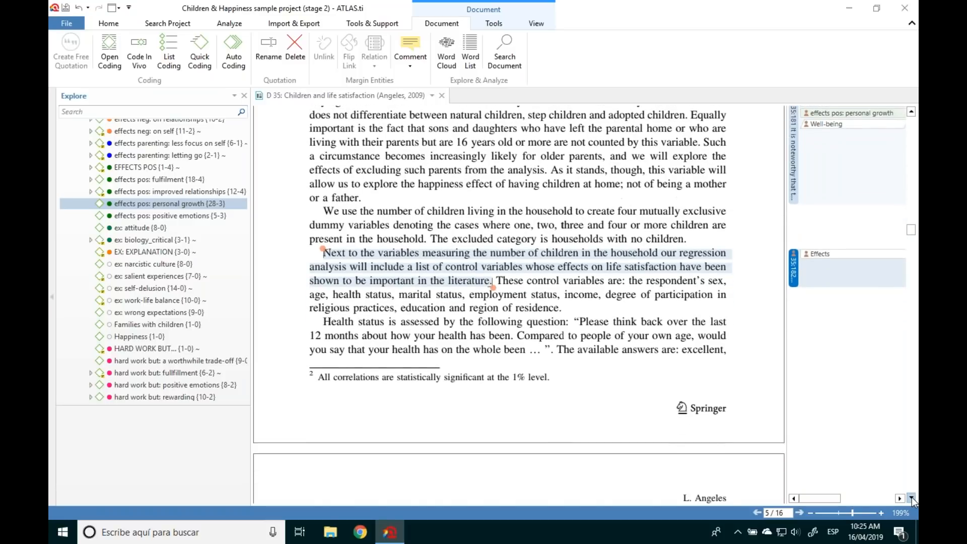
scroll(912, 498, "down", 2)
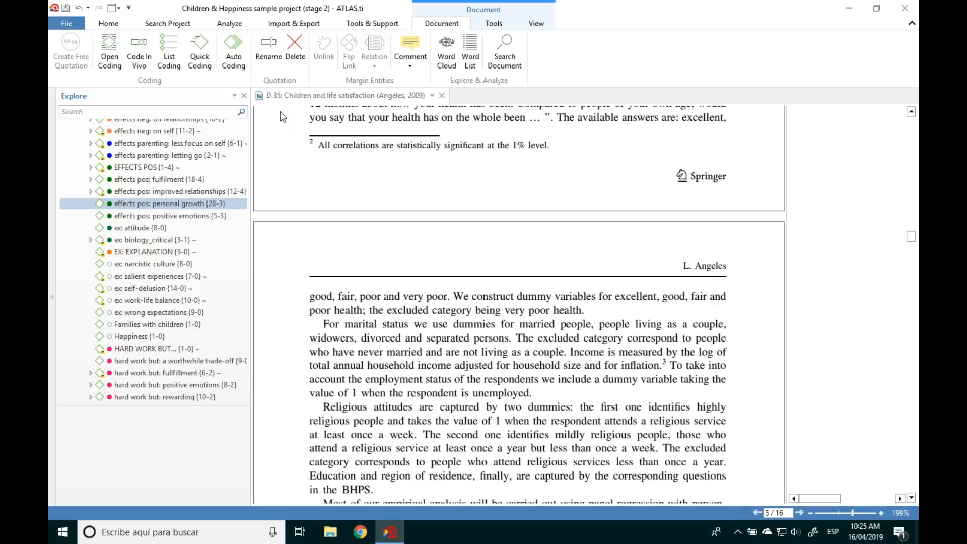
left_click(911, 112)
left_click(912, 112)
left_click(912, 112)
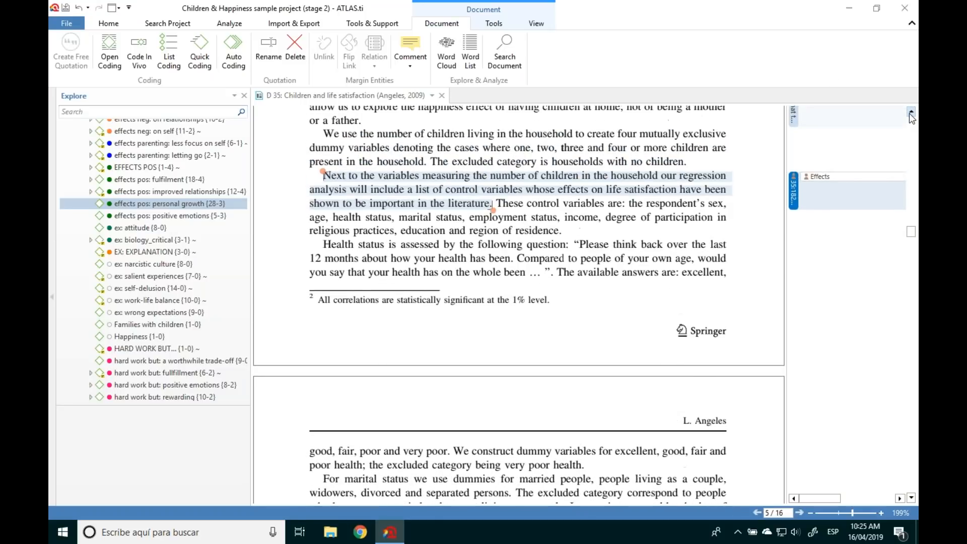
left_click(911, 112)
left_click(911, 112)
left_click(911, 112)
left_click(912, 112)
left_click(911, 112)
left_click(911, 112)
left_click(911, 112)
left_click(911, 112)
left_click(911, 112)
left_click(911, 111)
left_click_drag(911, 220, 912, 121)
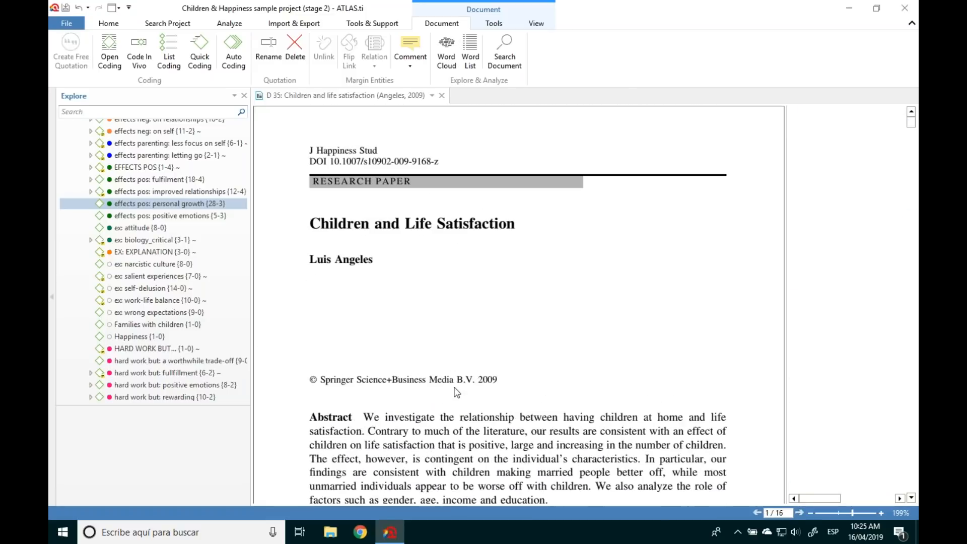
Step: Open the video document D 32: Raising Children Off-Grid in place of the paper and widen its video display
left_click(442, 95)
left_click_drag(239, 265, 232, 187)
double_click(160, 242)
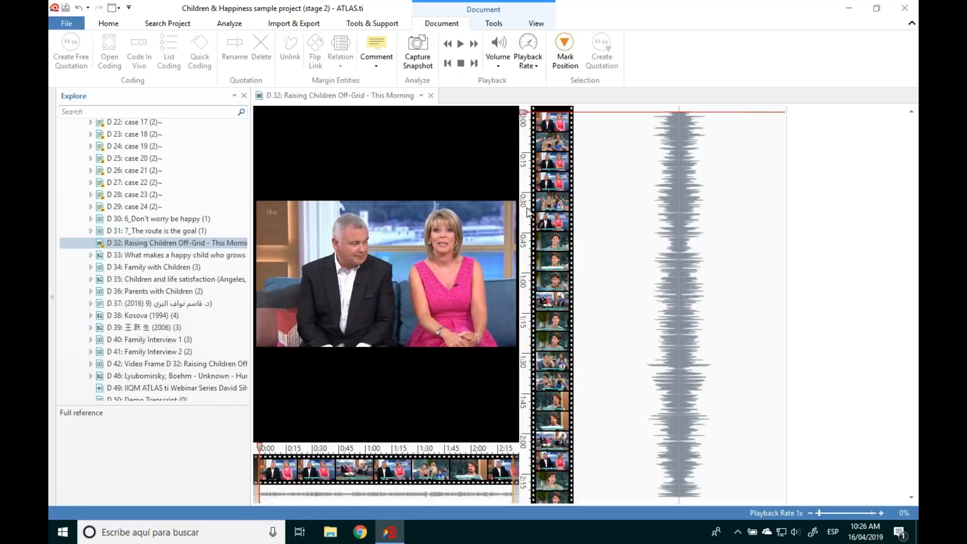
left_click_drag(522, 214, 714, 217)
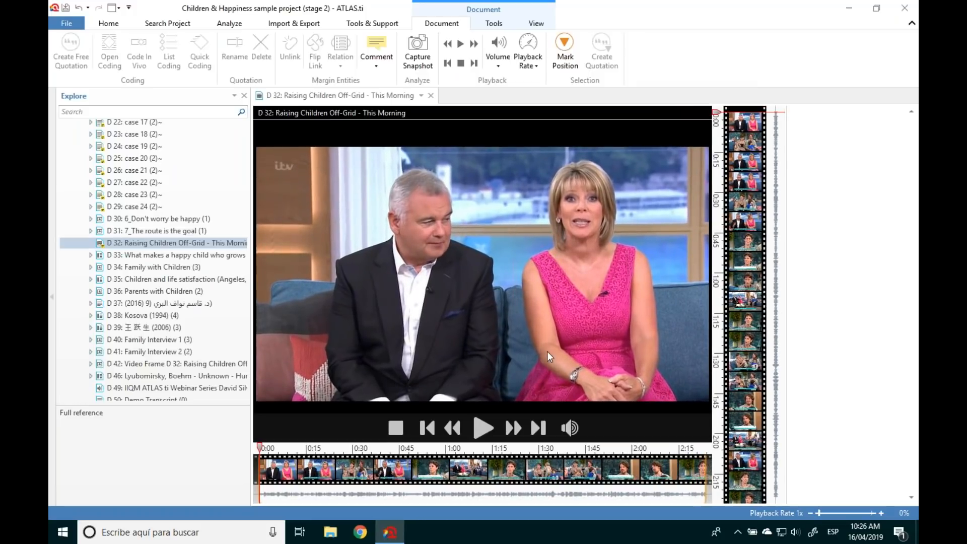
Step: Preview the first seconds of the video and check the volume and playback rate controls
left_click(481, 427)
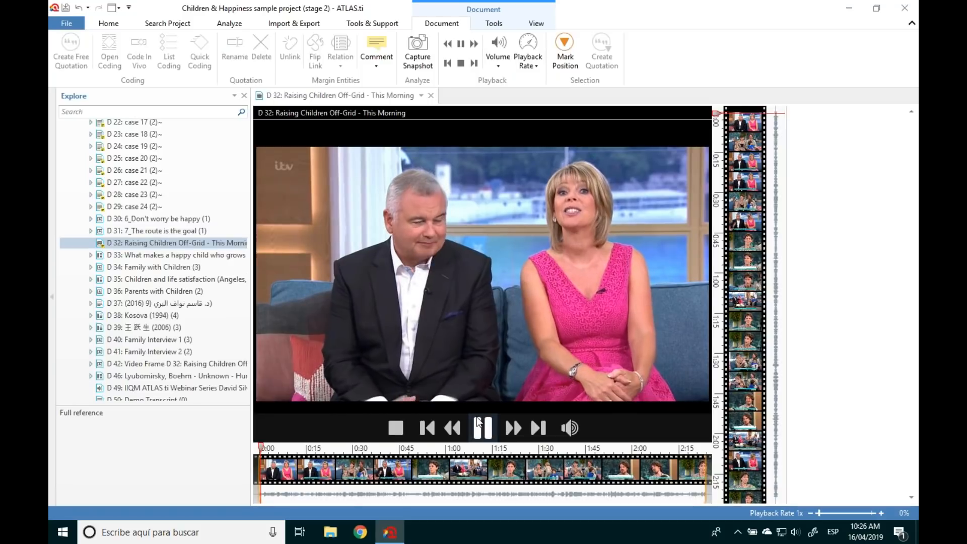
left_click(480, 427)
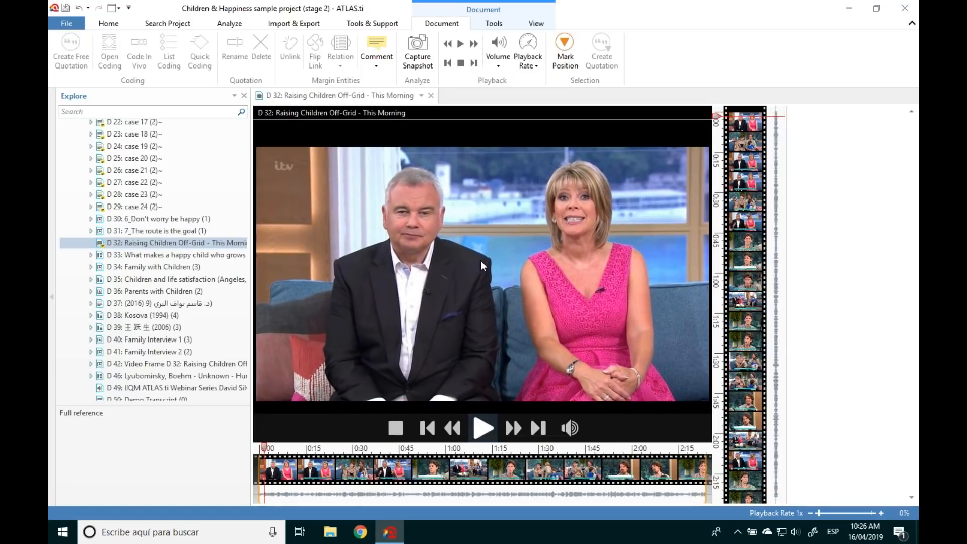
left_click(496, 59)
left_click(541, 63)
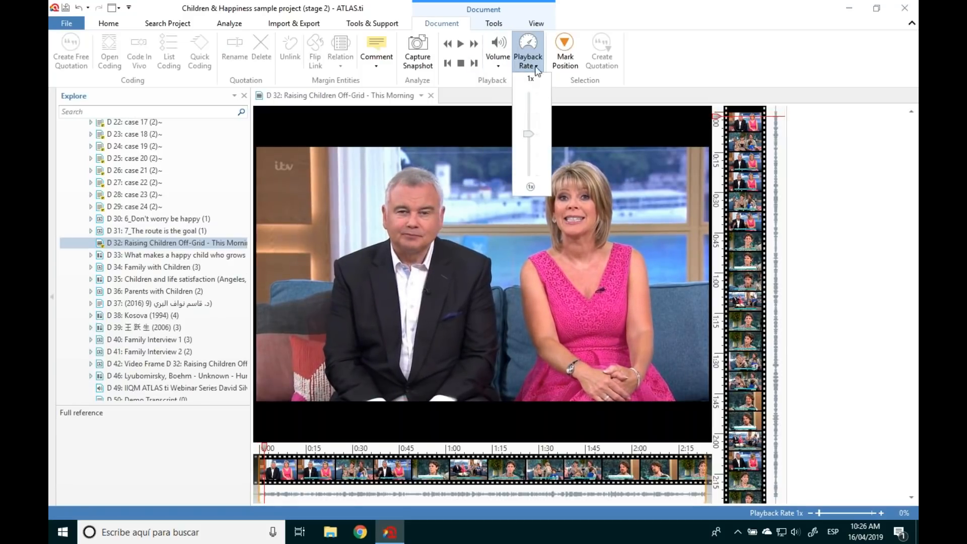
left_click(594, 167)
left_click(486, 432)
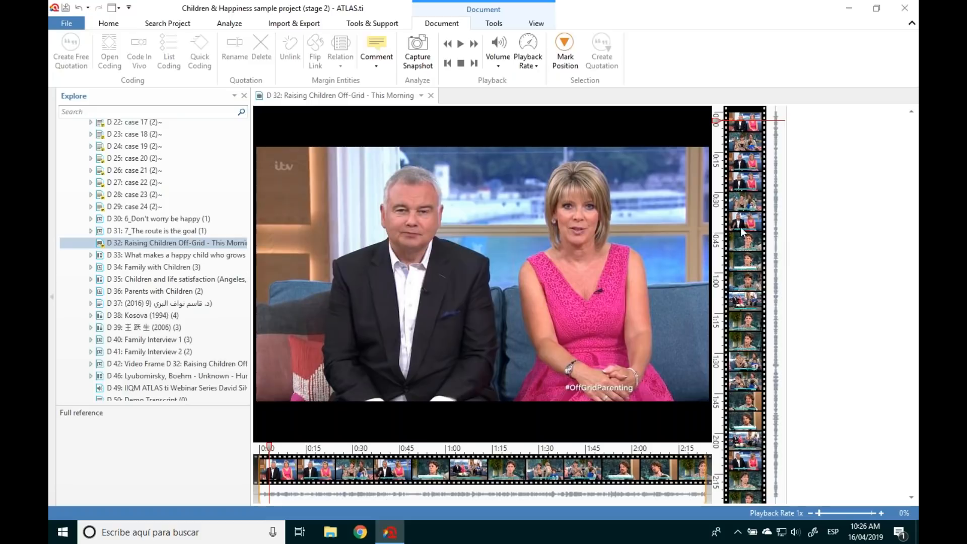
Step: Create a video quotation from about 0:18 to 0:43 and play its opening seconds
left_click_drag(751, 162, 754, 226)
left_click(776, 170)
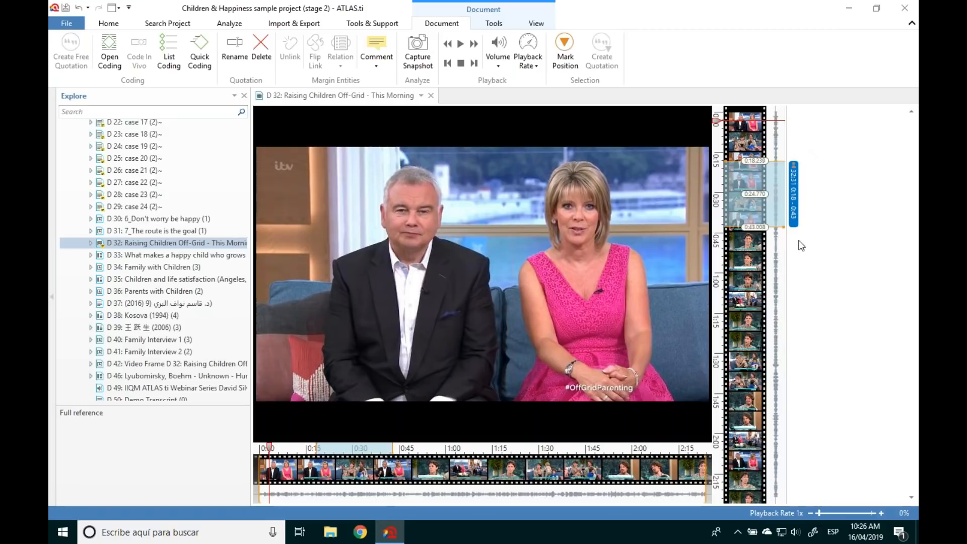
mouse_move(777, 185)
left_click(776, 187)
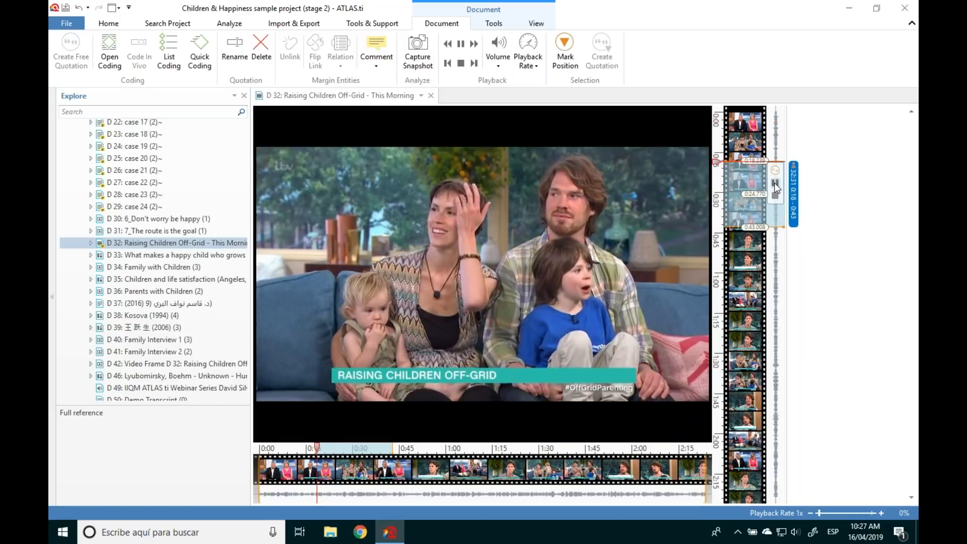
left_click(776, 186)
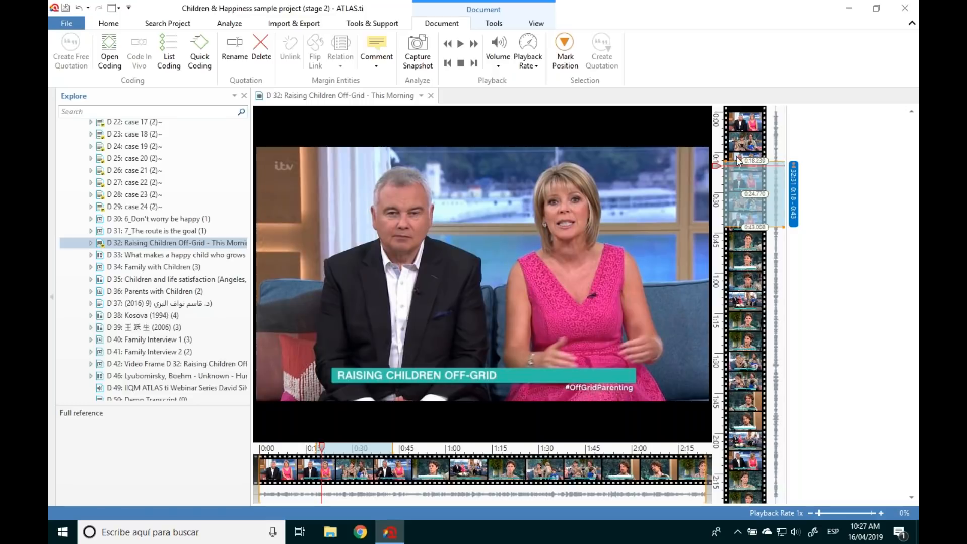
Step: Resize the video quotation to run from about 0:14 to 0:37
left_click_drag(736, 161, 736, 149)
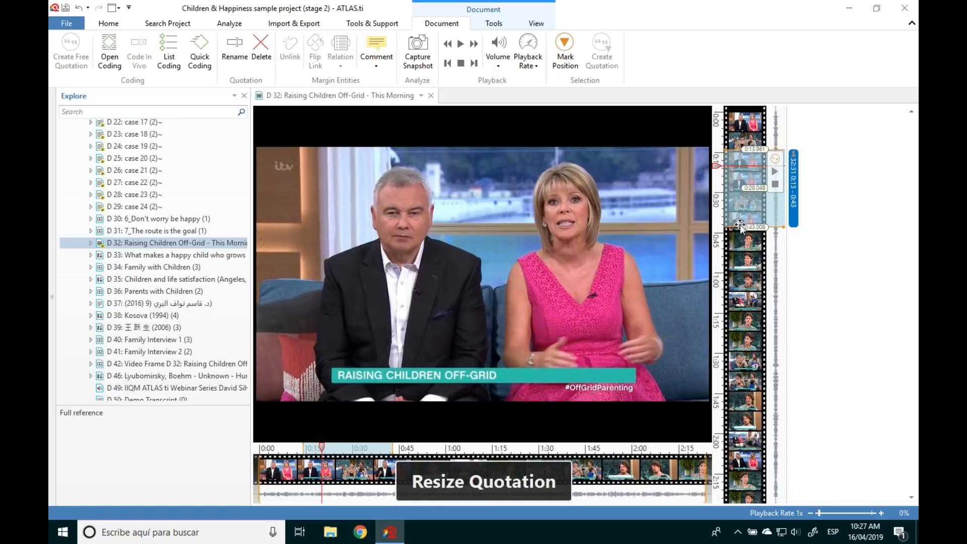
left_click_drag(738, 227, 738, 209)
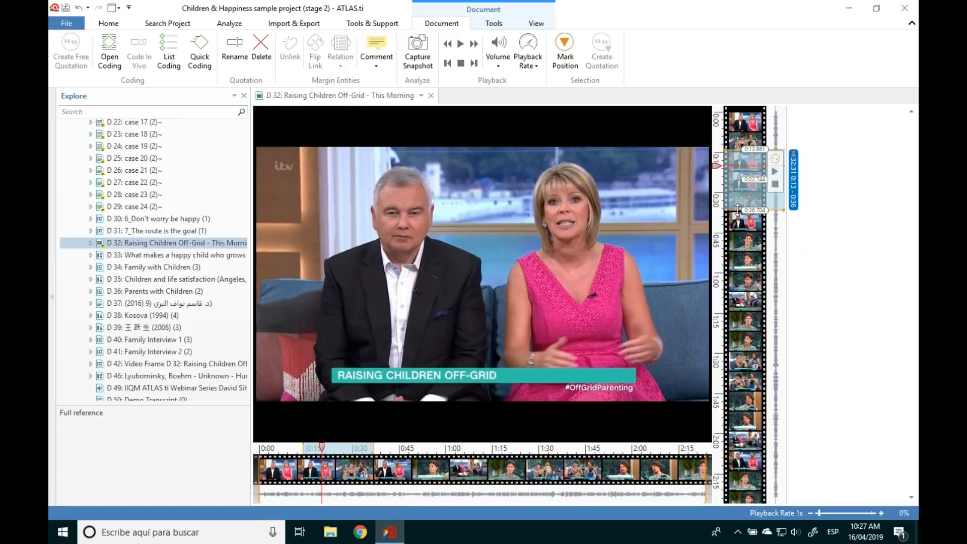
right_click(794, 204)
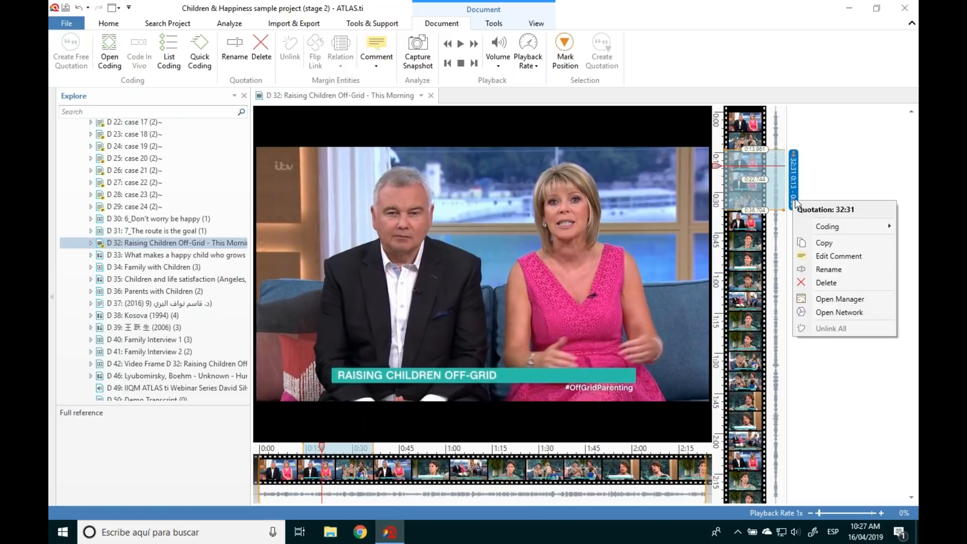
mouse_move(817, 226)
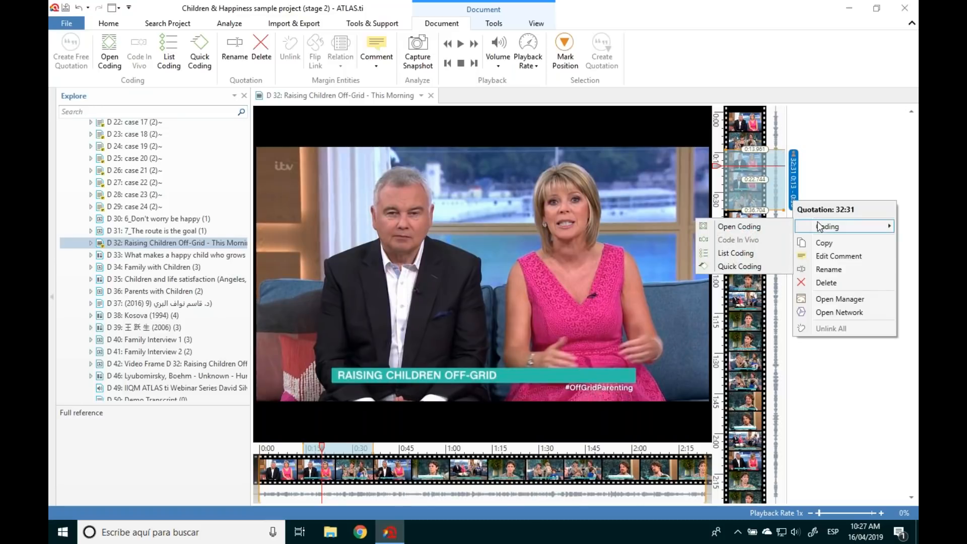
left_click(800, 182)
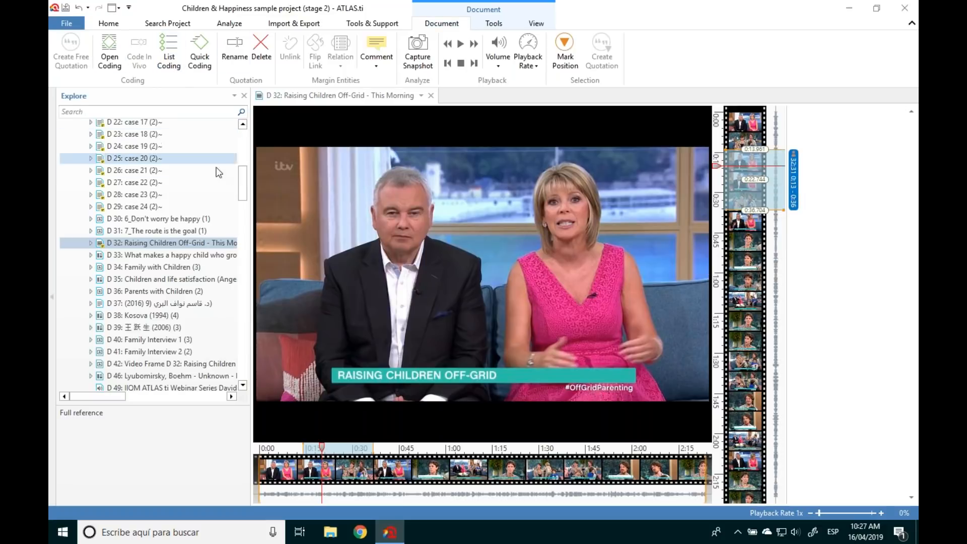
Step: Link the code effects neg: on financial issues to the video quotation
scroll(160, 210, "down", 15)
left_click_drag(160, 211, 801, 195)
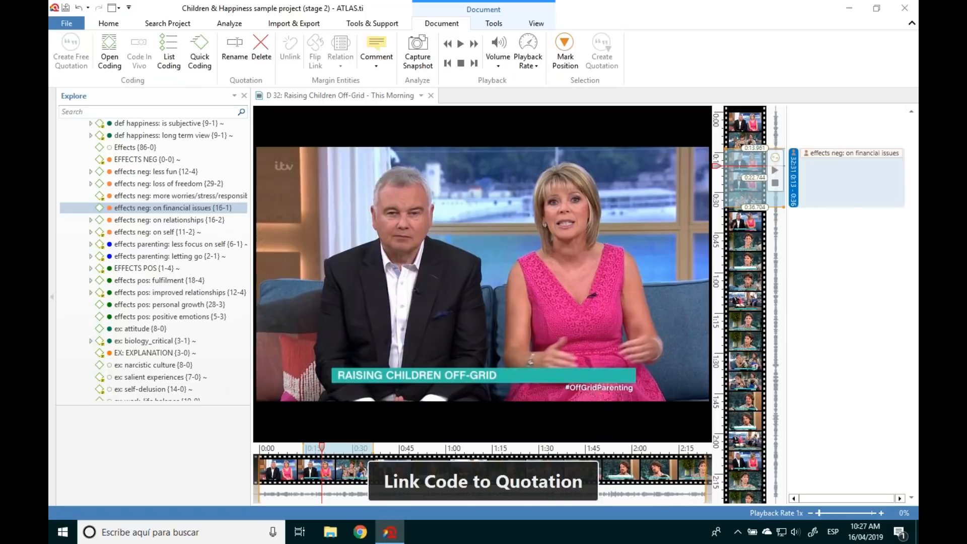
Step: Create a second video quotation in the Raising Children Off-Grid video from about 0:47 to 1:21
mouse_move(678, 383)
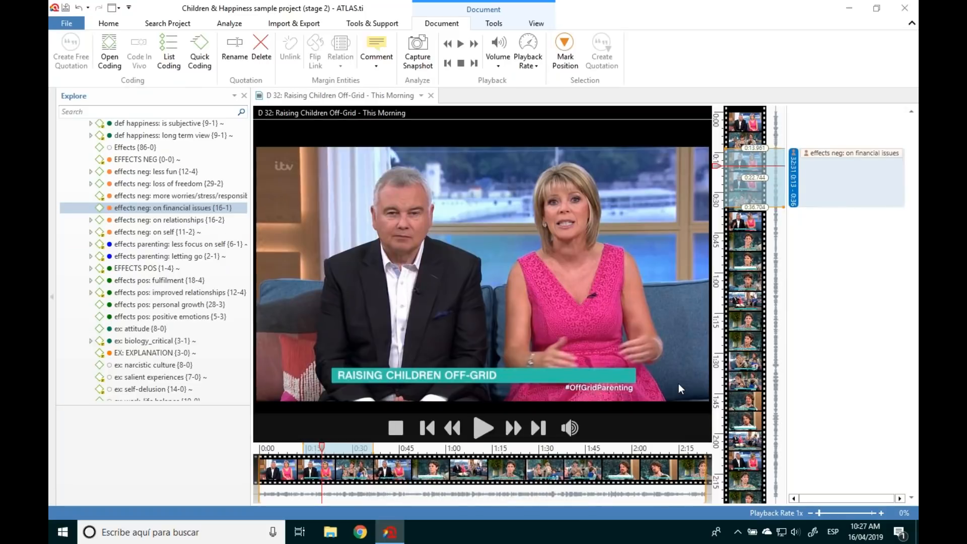
left_click_drag(754, 237, 761, 324)
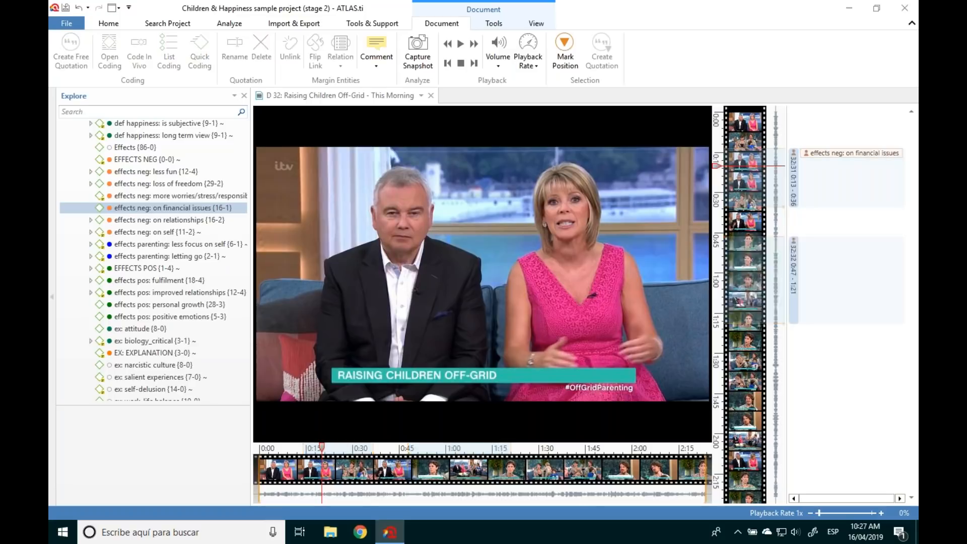
Step: Link the code effects pos: improved relationships and the memo Co-occurrence analysis to the second video quotation
left_click_drag(151, 292, 794, 281)
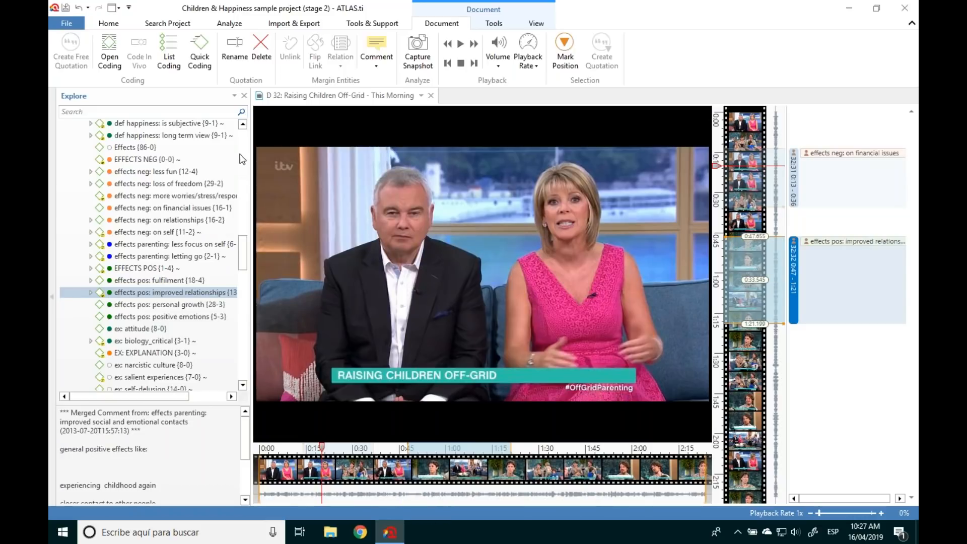
left_click_drag(246, 259, 248, 370)
left_click_drag(141, 272, 794, 274)
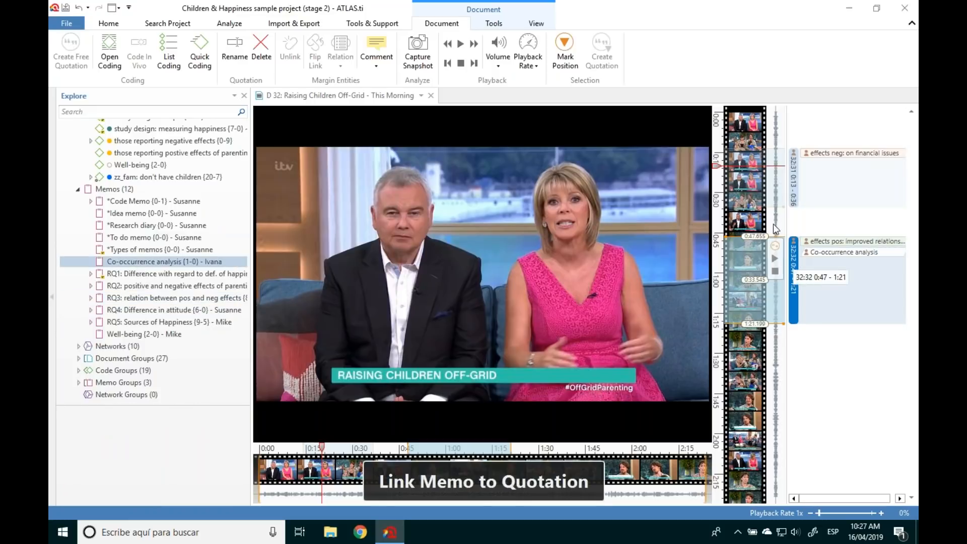
Step: Reposition the playhead to about 0:33 and play the video from there
left_click_drag(716, 166, 716, 205)
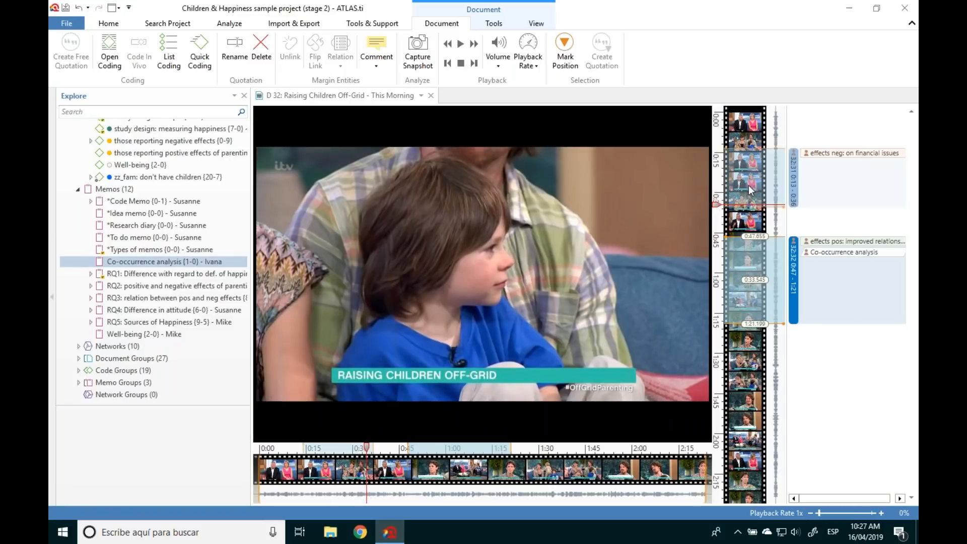
left_click_drag(718, 205, 718, 206)
left_click_drag(717, 204, 717, 200)
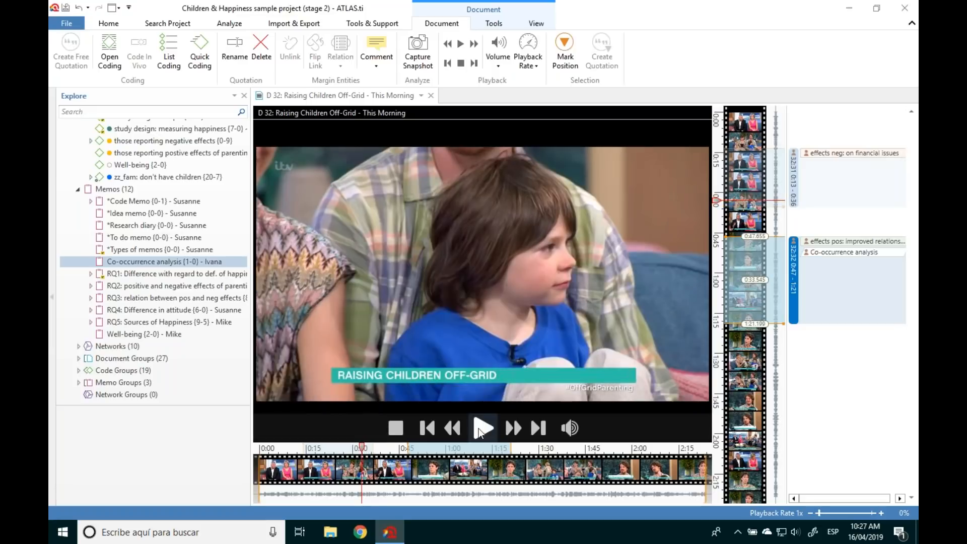
left_click(481, 429)
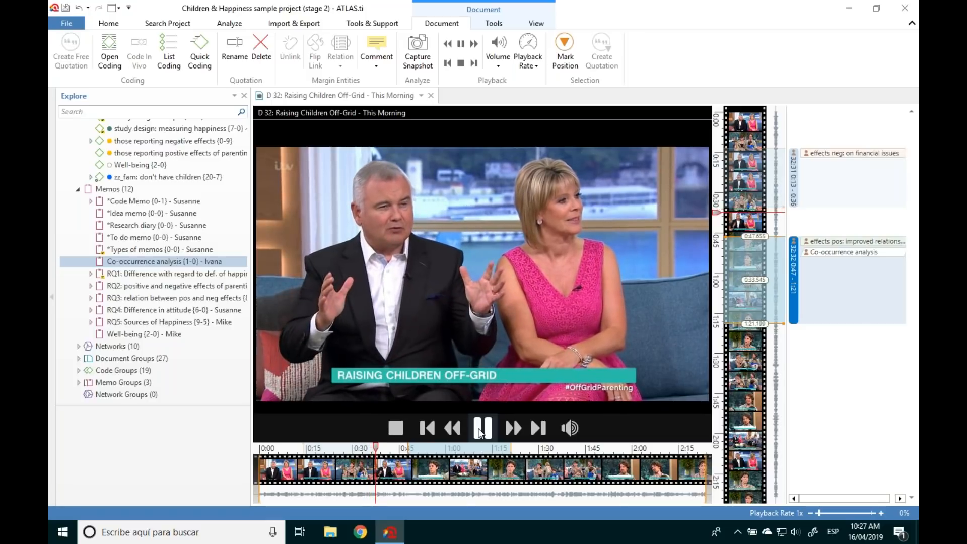
Step: Jump to about 1:10, play briefly, pause on the wide shot of everyone seated, and capture a snapshot of that frame
left_click_drag(381, 448, 477, 447)
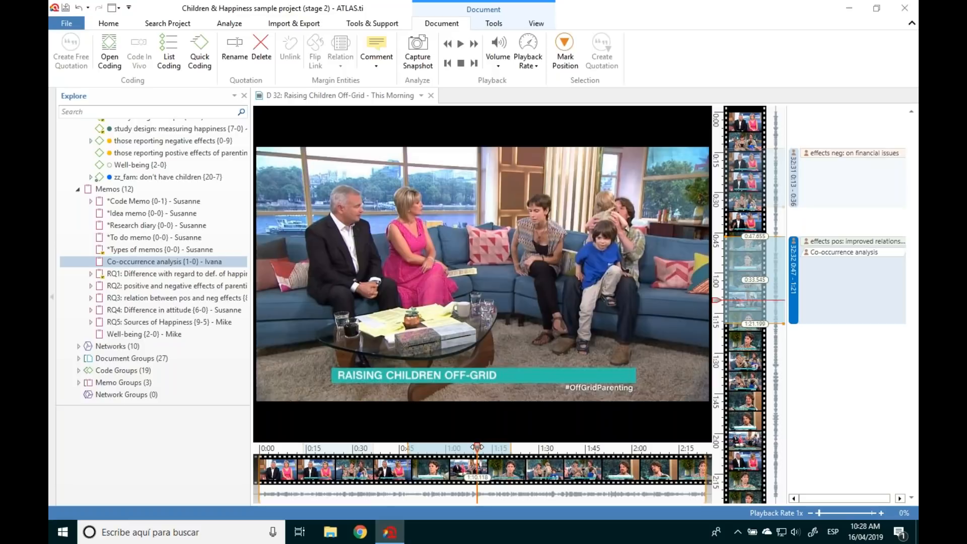
left_click(484, 430)
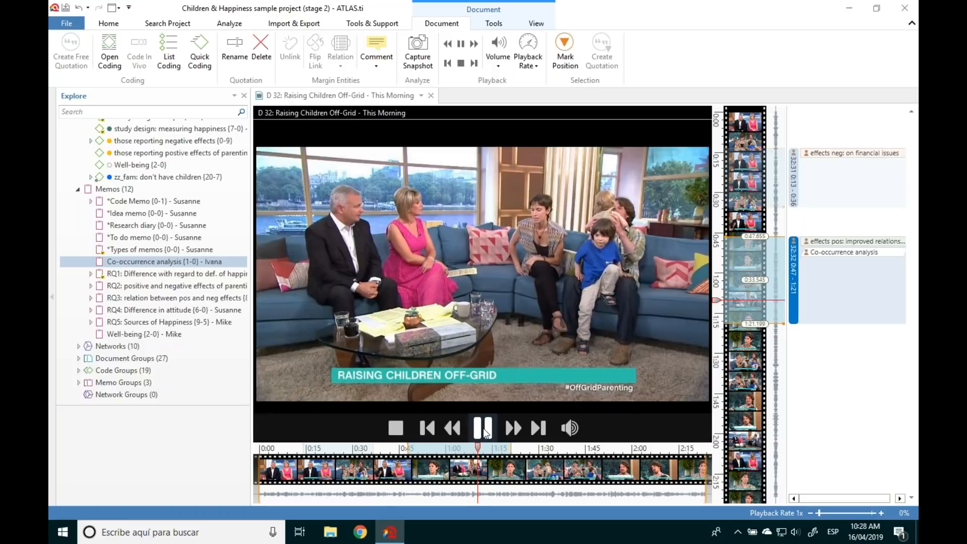
left_click(483, 430)
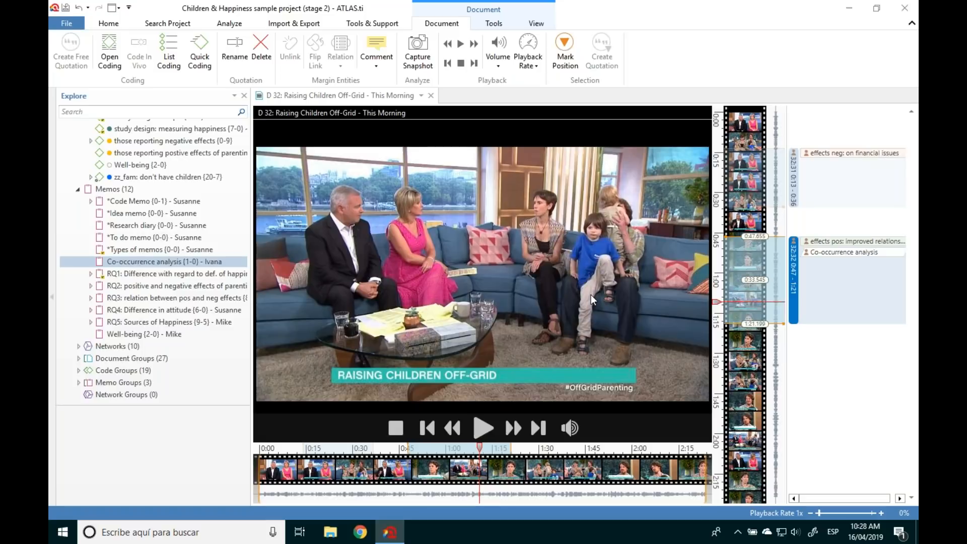
left_click(426, 56)
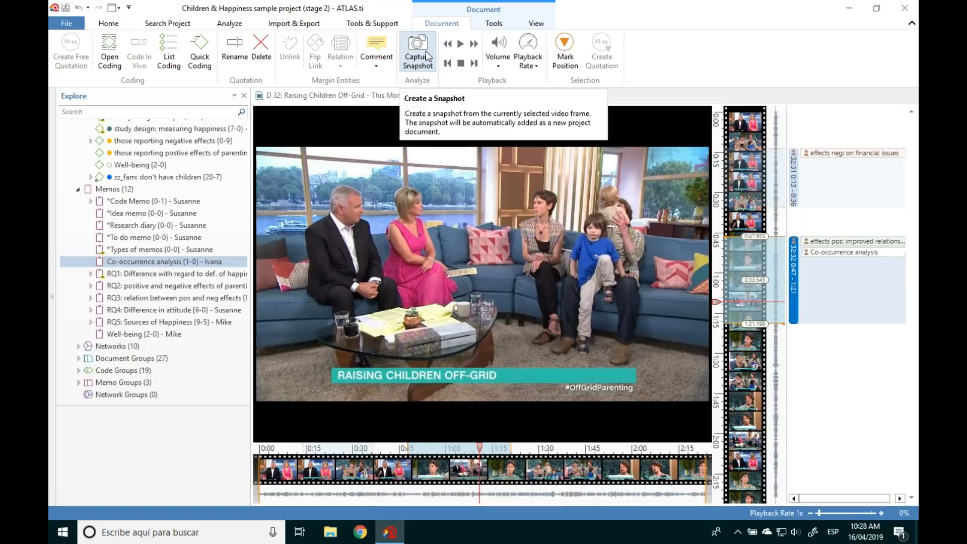
Step: Open the captured video frame document D 57, fit the whole image in view, and compare it with the source video
scroll(246, 347, "up", 1)
left_click_drag(245, 348, 256, 210)
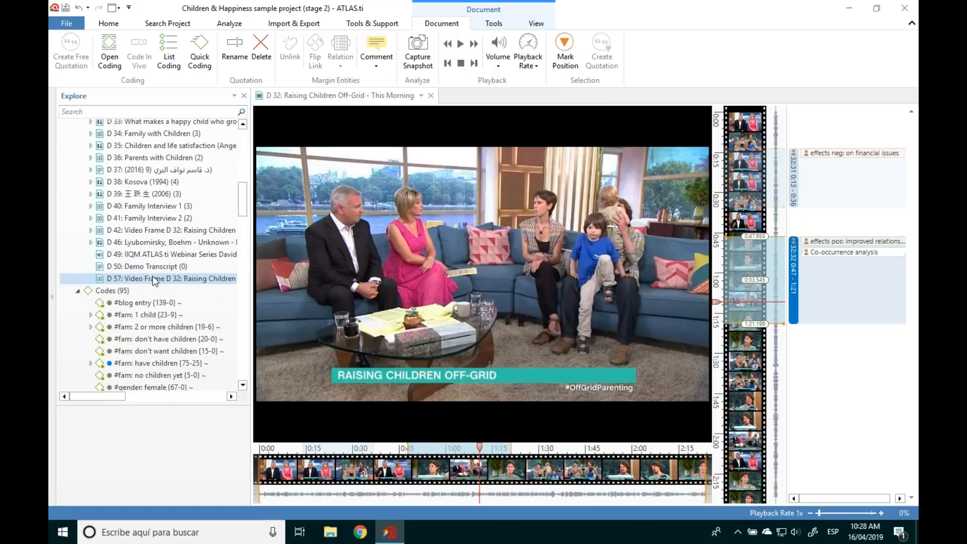
double_click(146, 279)
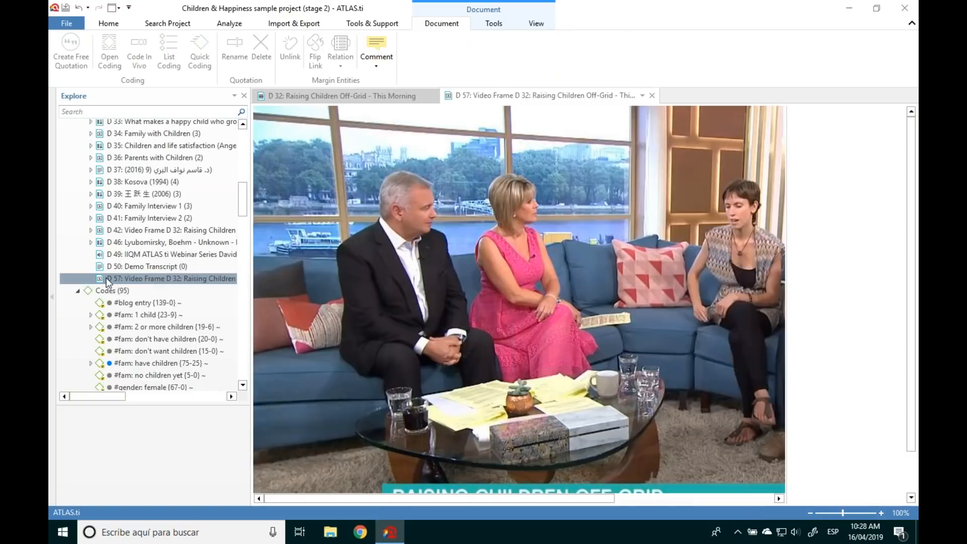
left_click_drag(786, 167, 835, 217)
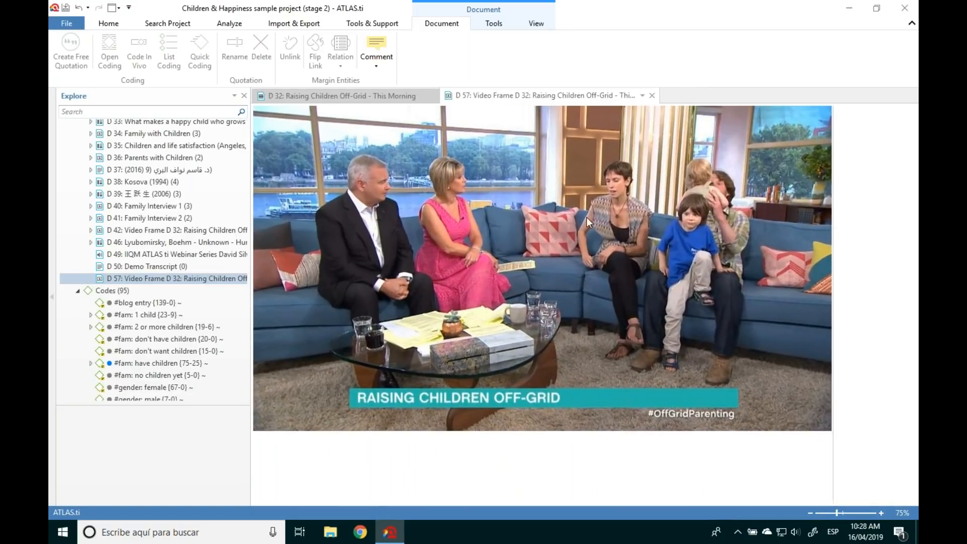
left_click(329, 96)
left_click(484, 96)
Step: Create an image quotation around the woman, man and children seated together in the captured frame
mouse_move(584, 145)
left_mouse_down()
mouse_move(739, 232)
mouse_move(747, 373)
mouse_move(759, 384)
left_mouse_up()
left_click_drag(581, 262, 563, 263)
left_click(71, 50)
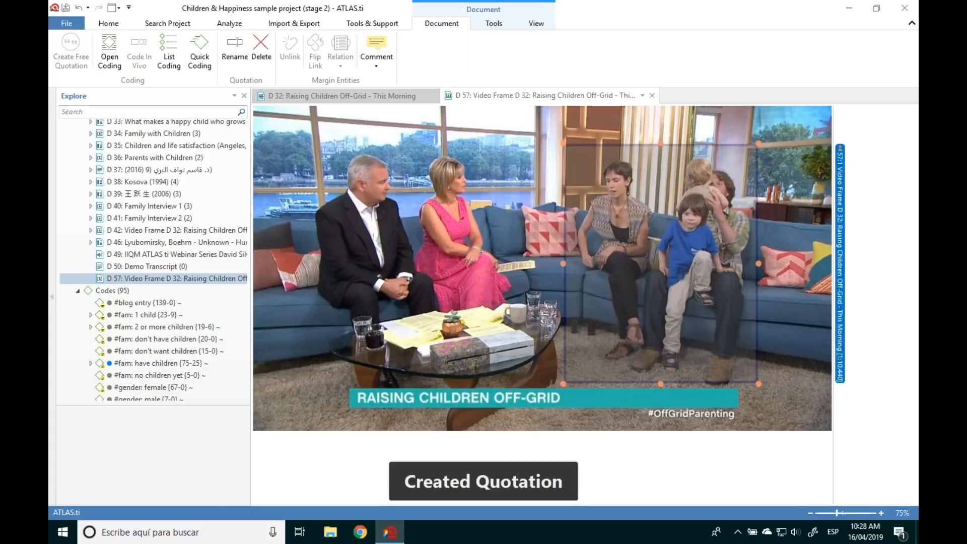
Step: Link the code #fam: have children to the family image quotation
right_click(590, 198)
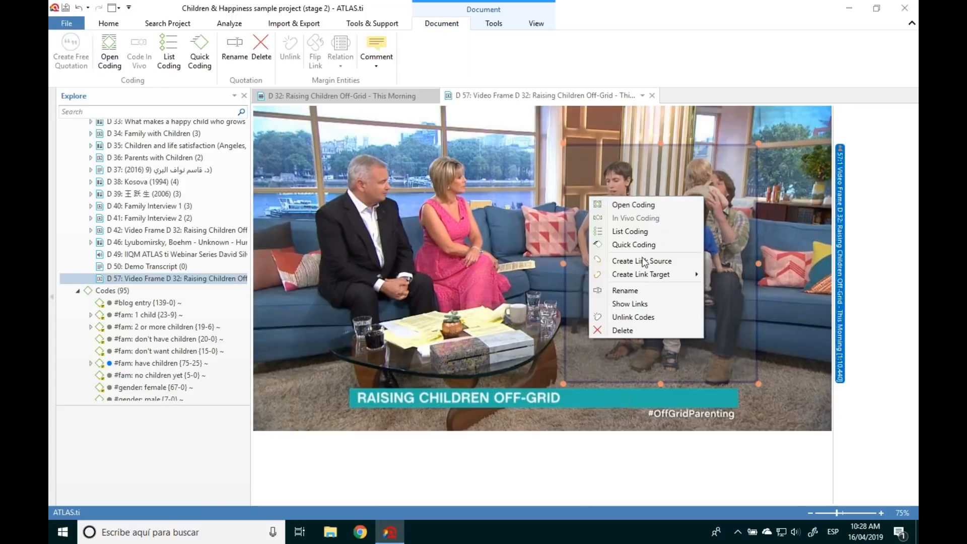
left_click(176, 319)
scroll(152, 322, "down", 10)
scroll(152, 324, "up", 6)
left_click_drag(146, 247, 888, 152)
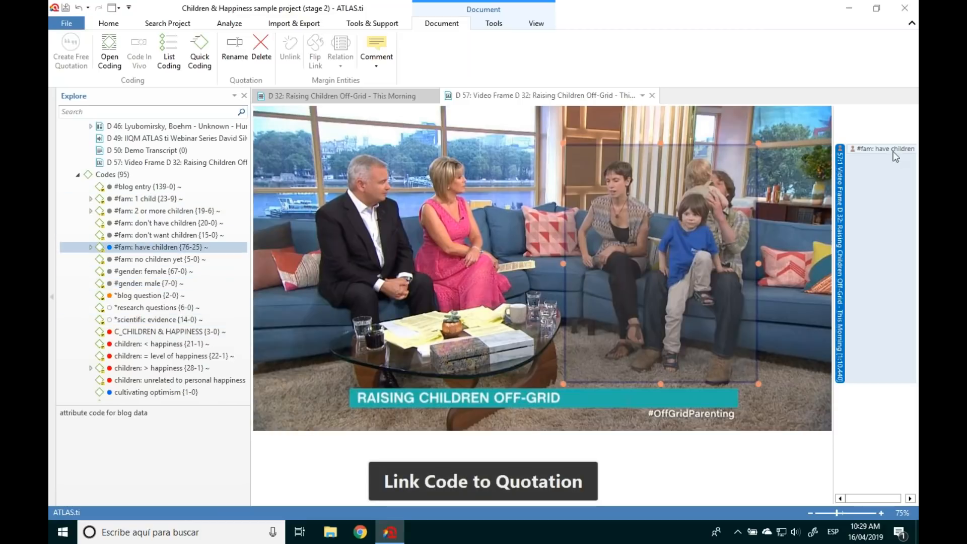
Step: Mark the area around the two children in the frame and code it with #fam: 2 or more children
left_click(763, 208)
left_click_drag(679, 167, 722, 304)
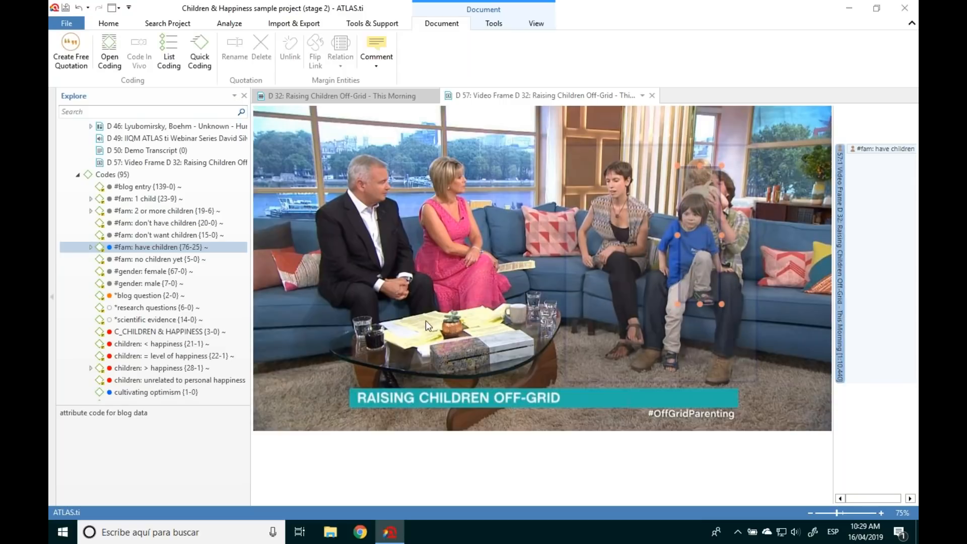
left_click_drag(151, 211, 697, 209)
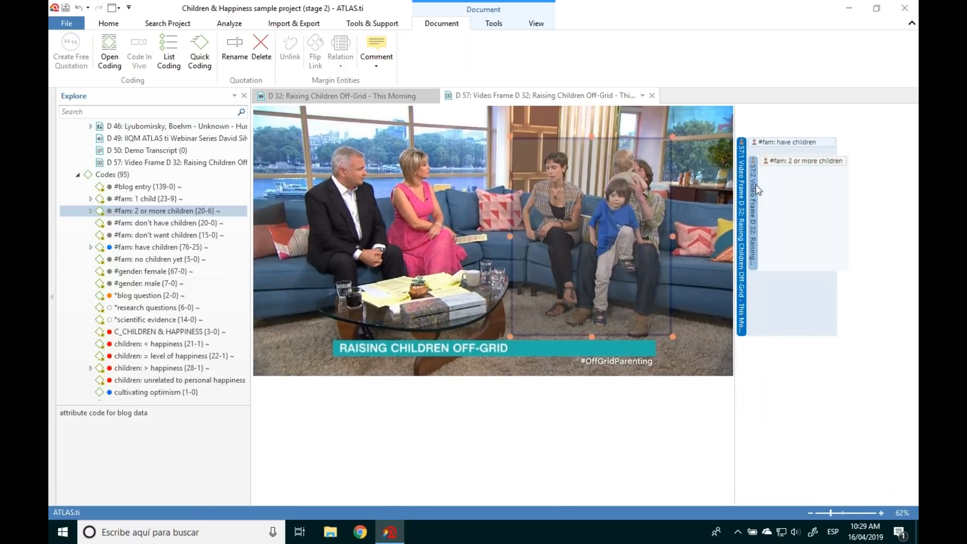
left_click(745, 190)
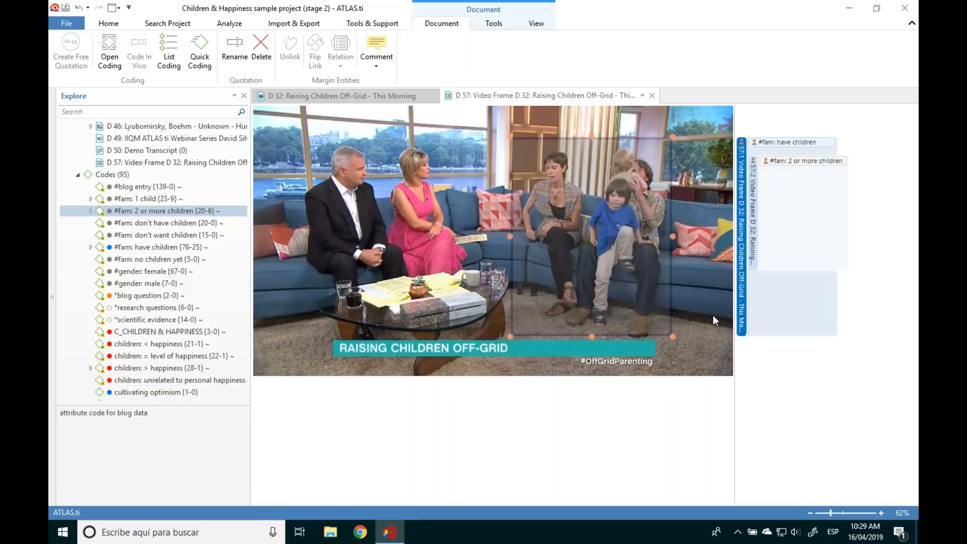
left_click(550, 425)
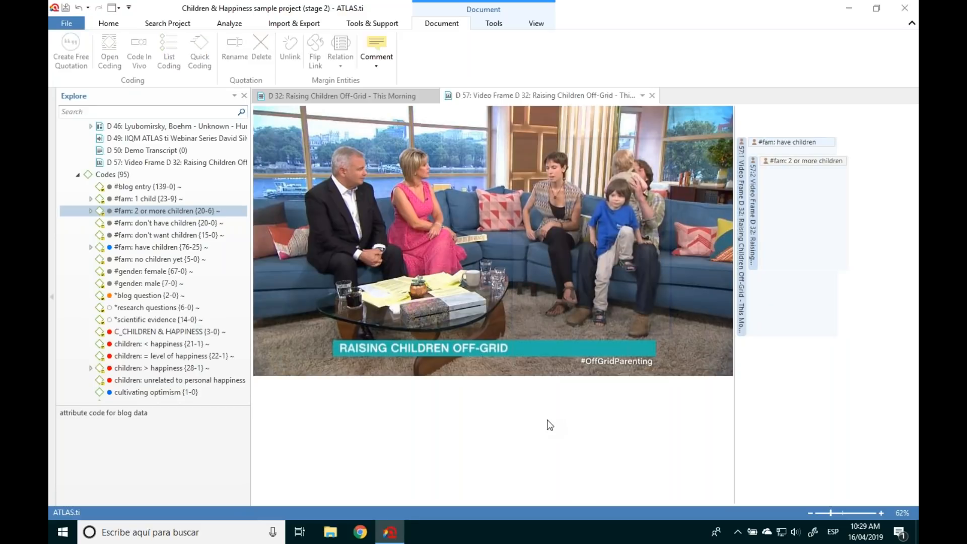
Step: Close both open documents and collapse the Documents, Codes and Memos branches of the project tree
left_click(652, 95)
left_click(431, 95)
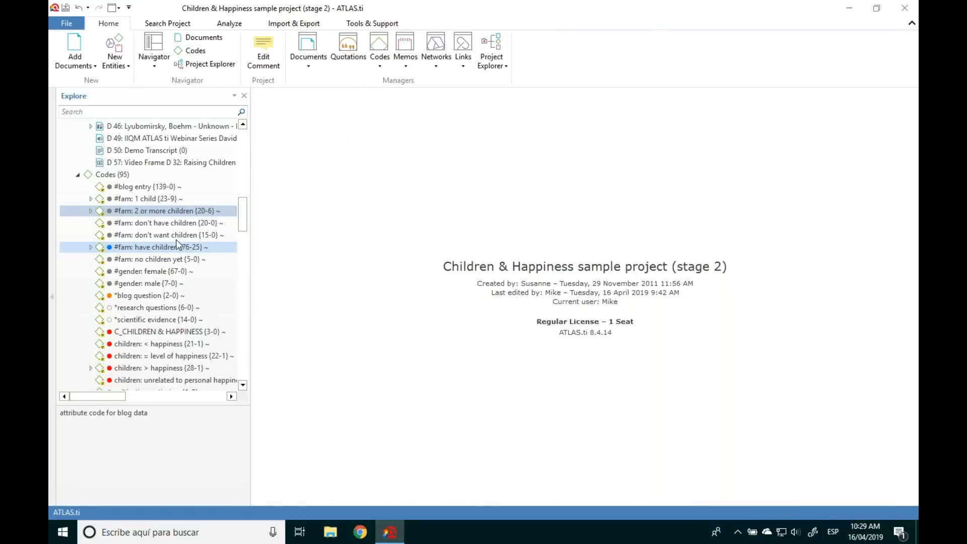
left_click_drag(241, 199, 247, 139)
left_click(78, 137)
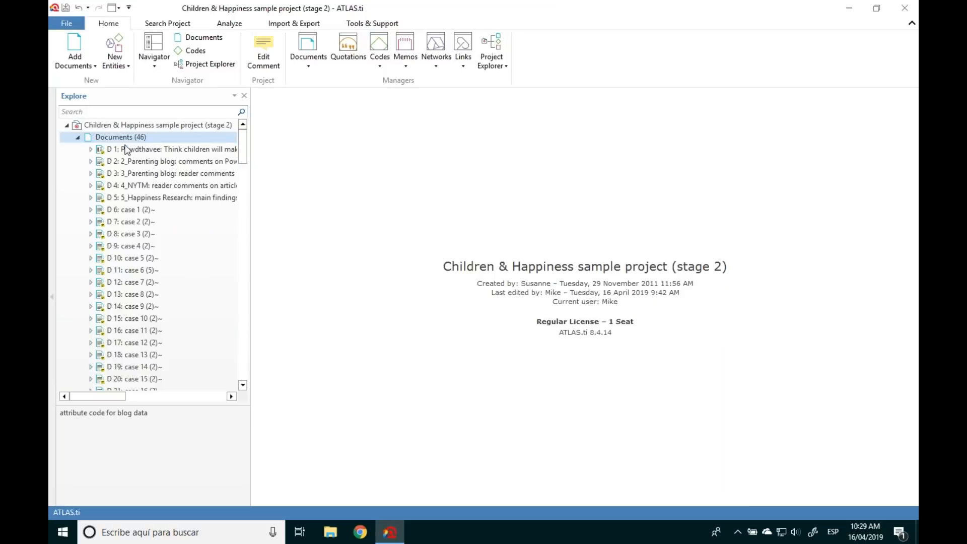
left_click(79, 150)
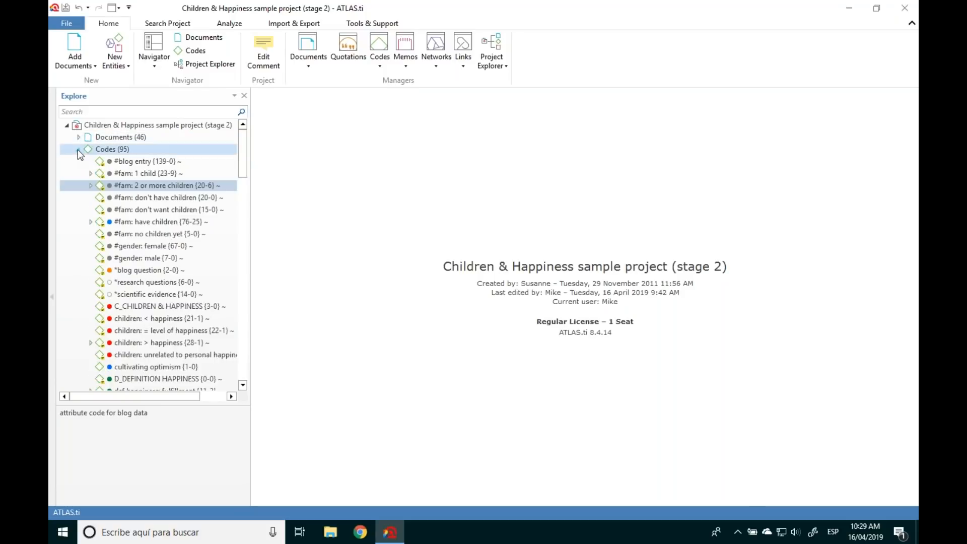
left_click(78, 161)
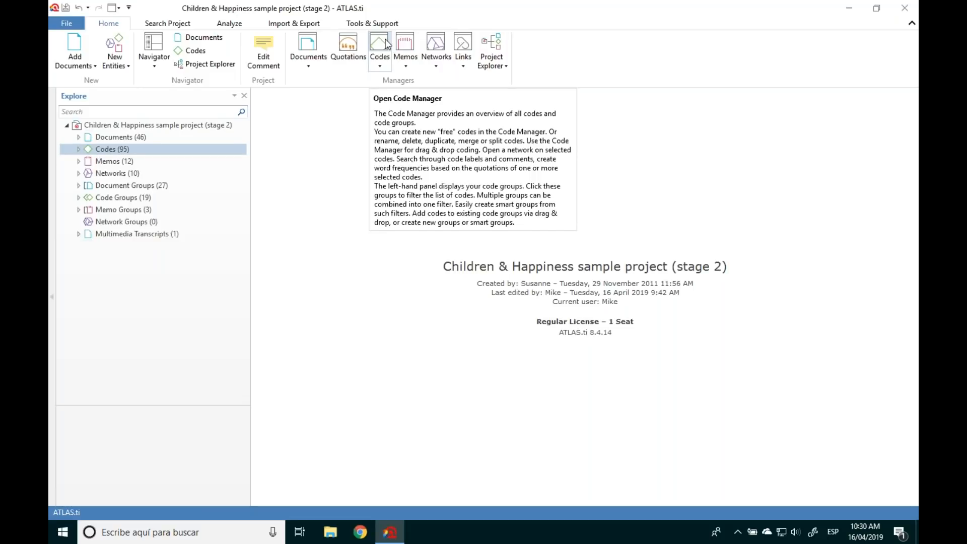
Step: Expand the Codes branch of the project tree, and open the Code Manager to look through its code list
left_click(78, 149)
scroll(241, 173, "down", 2)
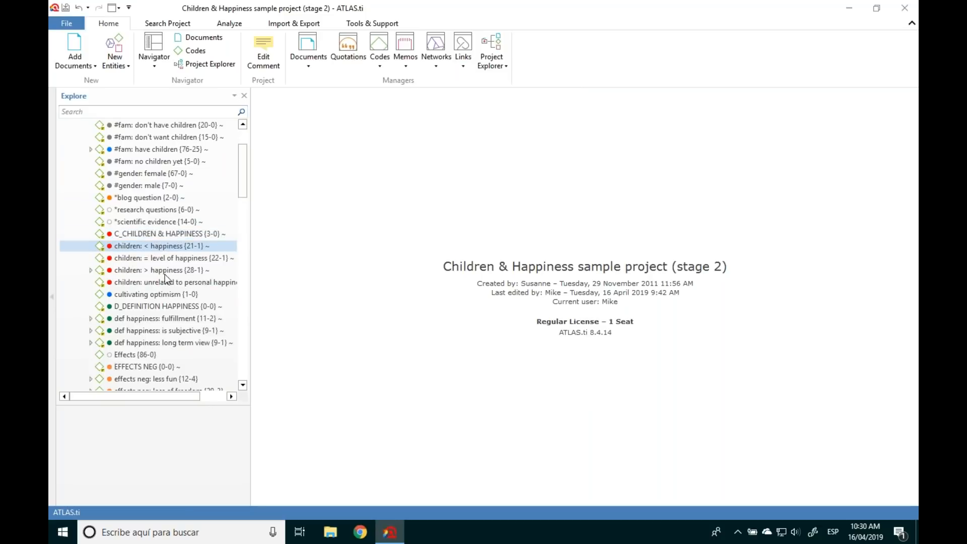
left_click(377, 42)
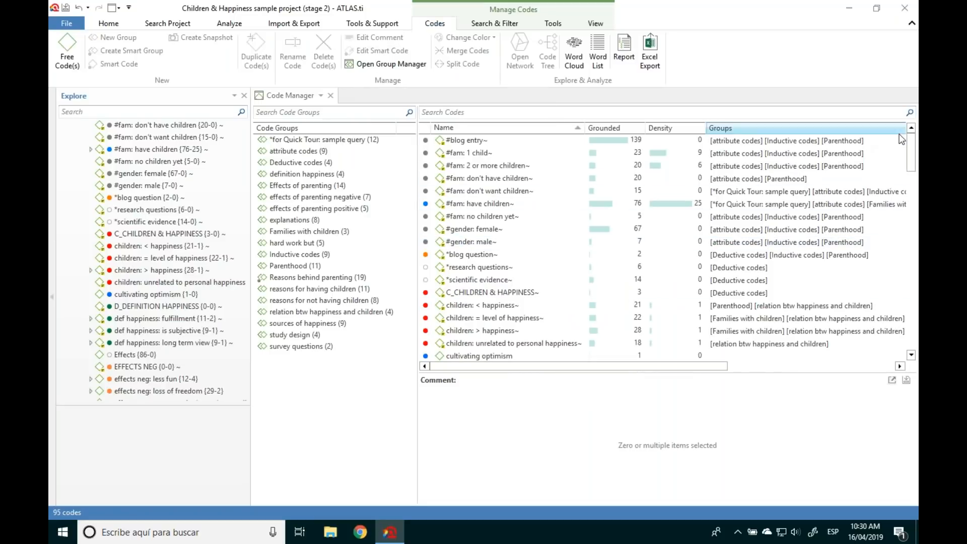
left_click_drag(909, 147, 909, 159)
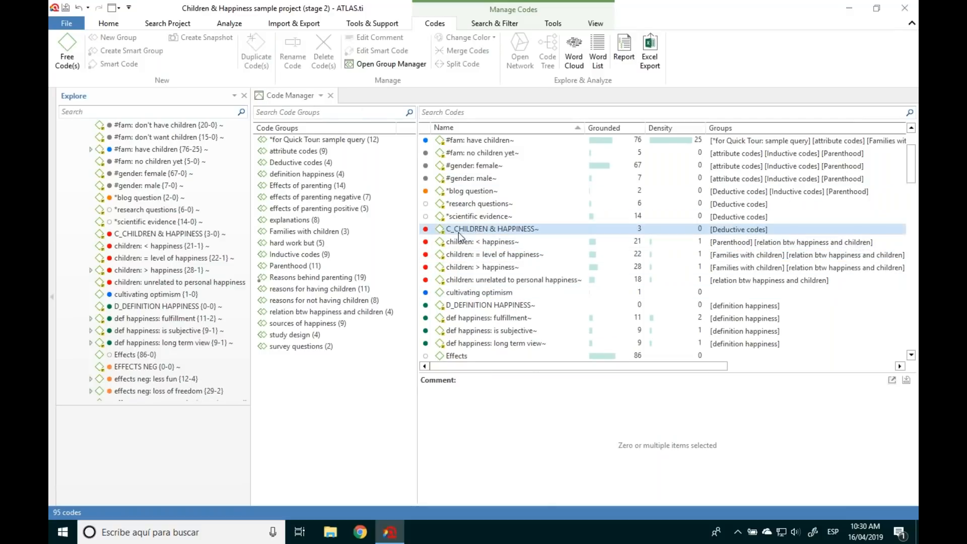
Step: Change the colour of the code *research questions to light blue, and select the code *scientific evidence
left_click(461, 203)
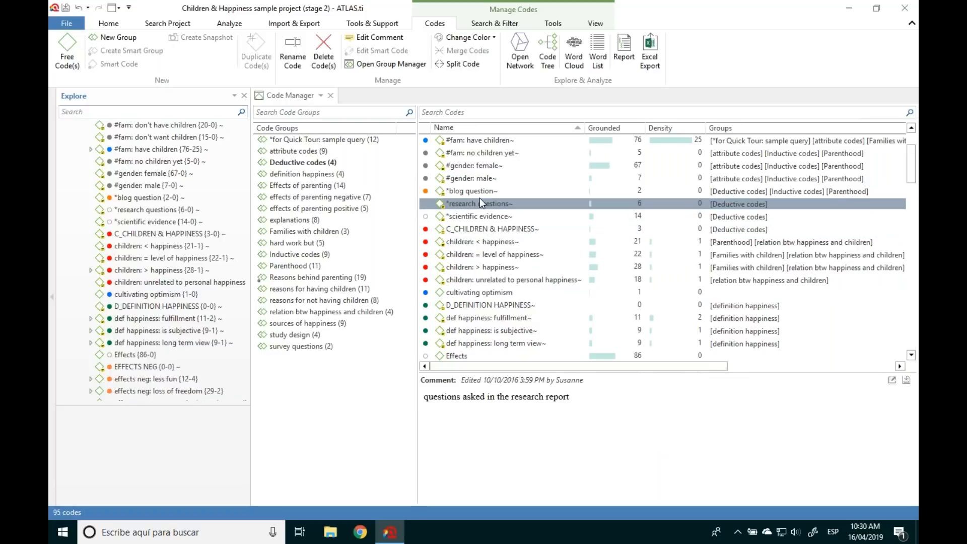
left_click(493, 37)
left_click(446, 147)
left_click(461, 216)
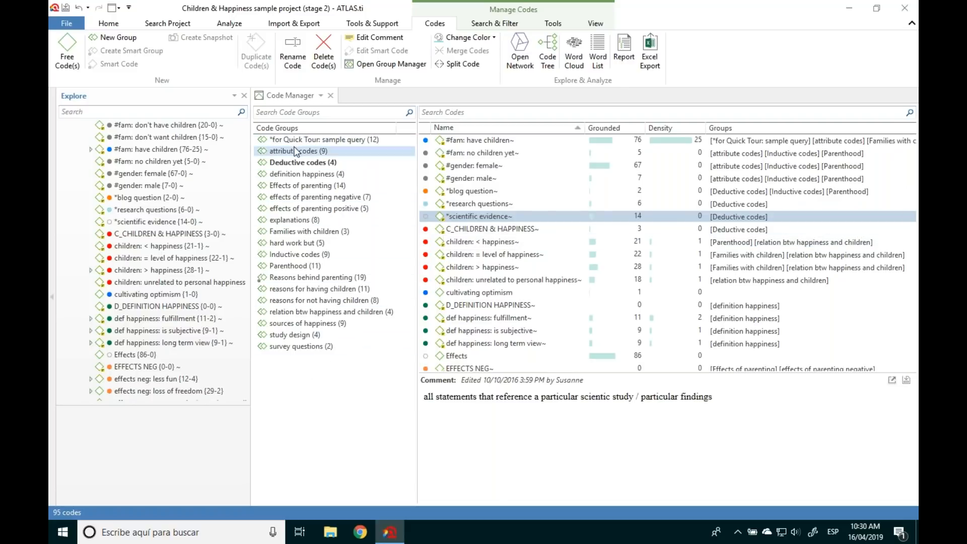
Step: View the codes in the groups effects of parenting negative, effects of parenting positive and definition happiness, clear the filter, and select *blog question
left_click(291, 198)
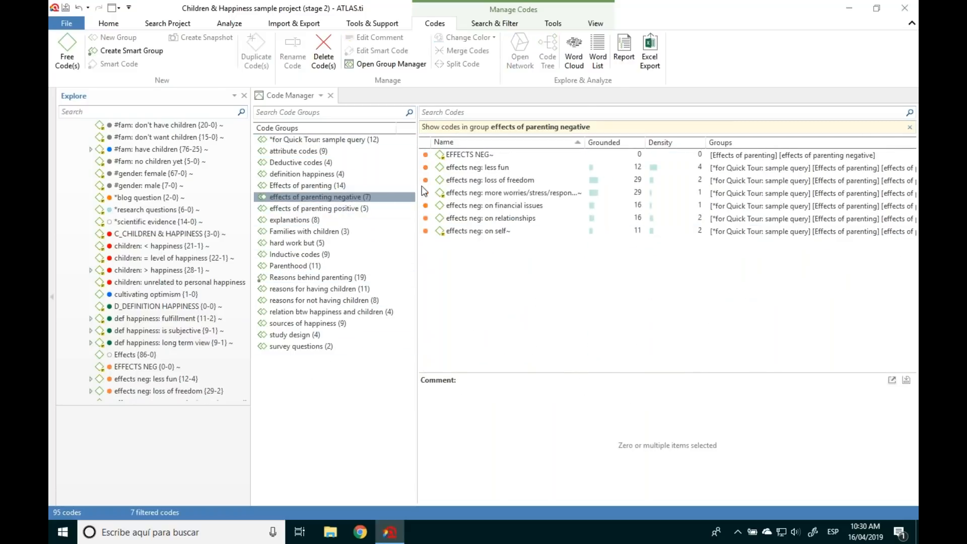
left_click(401, 209)
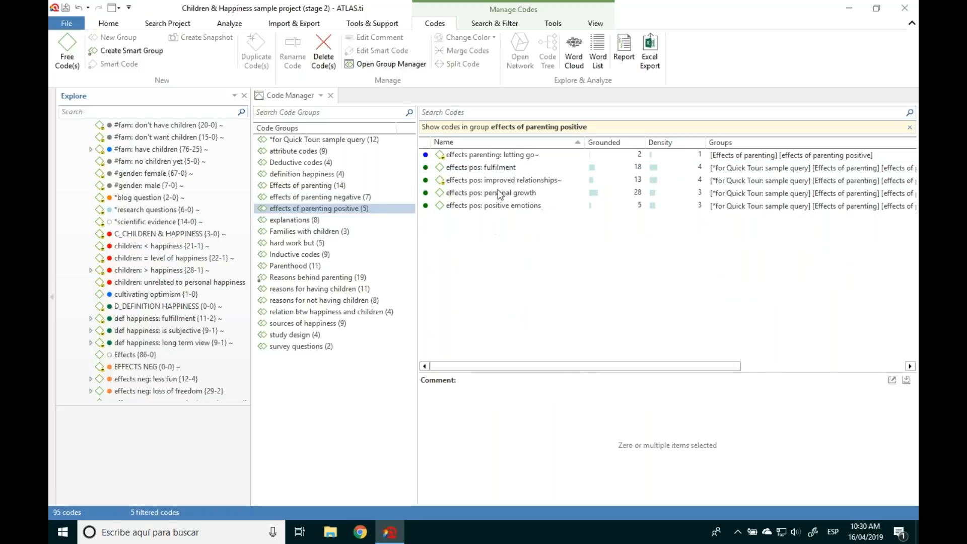
left_click(296, 176)
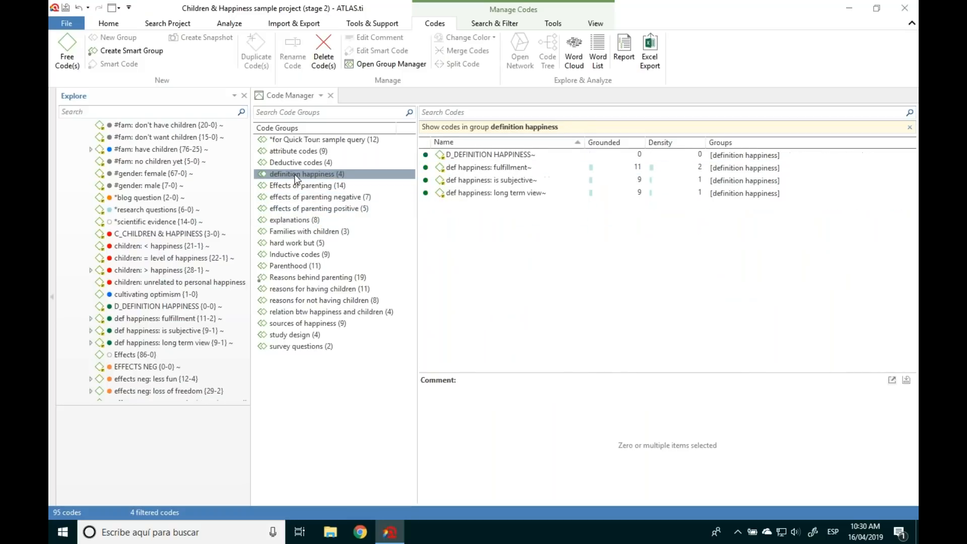
left_click(316, 392)
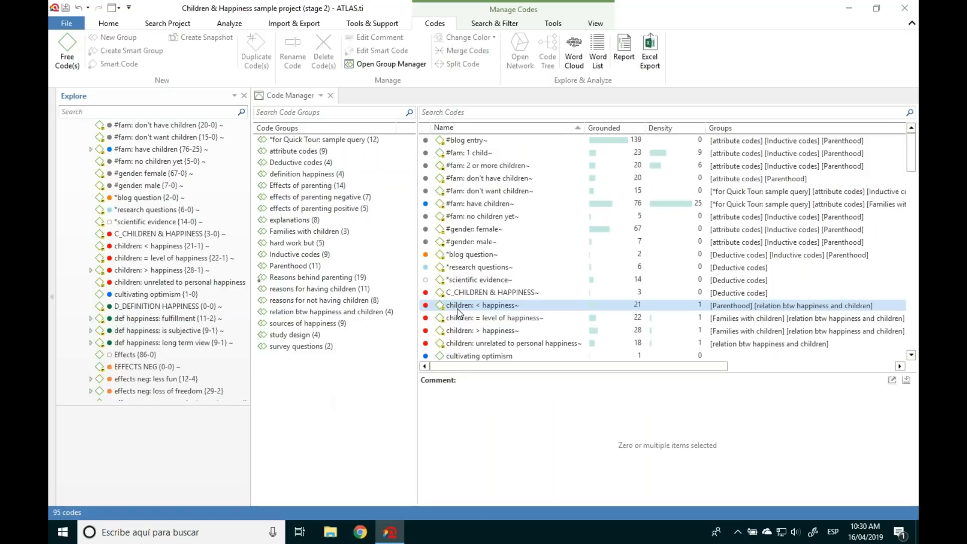
left_click(464, 256)
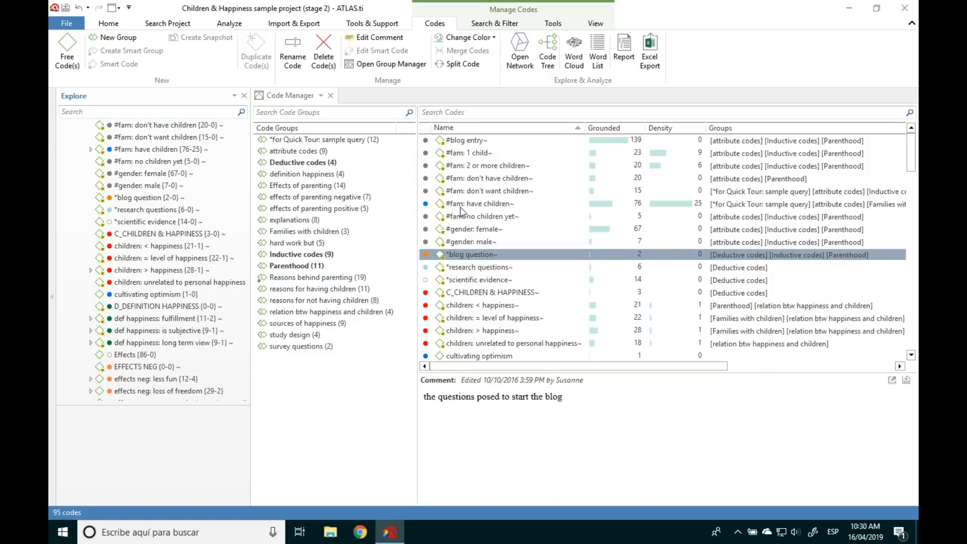
Step: Create a code group named Instrumental codes from the codes #blog entry through *blog question, view its codes, and clear the filter
left_click(458, 141, "shift")
left_click_drag(498, 197, 310, 377)
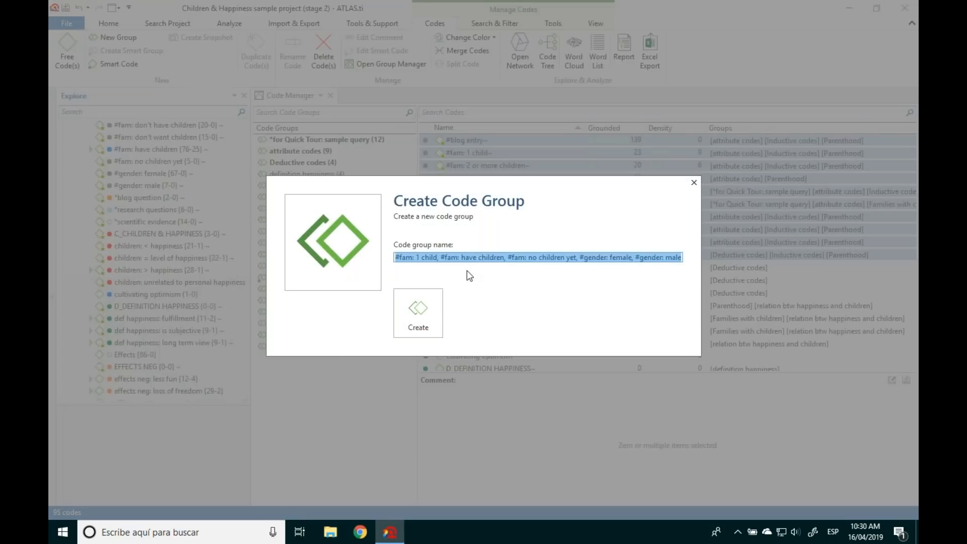
type("Inst")
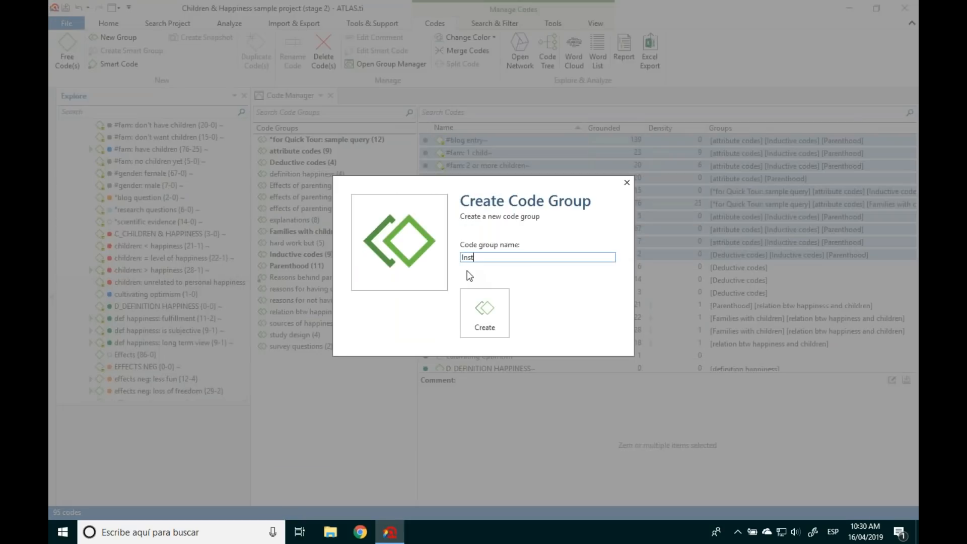
type("rumental codes")
key("Return")
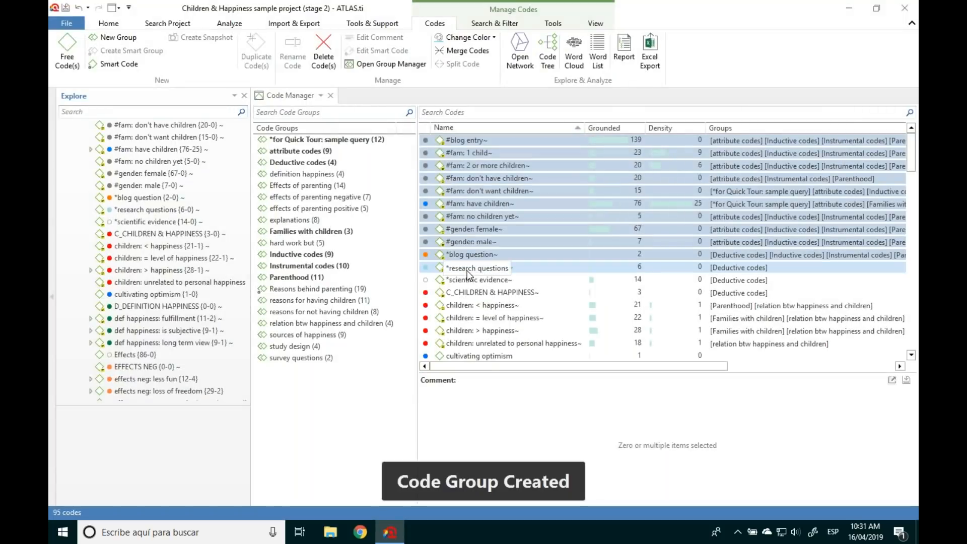
left_click(307, 265)
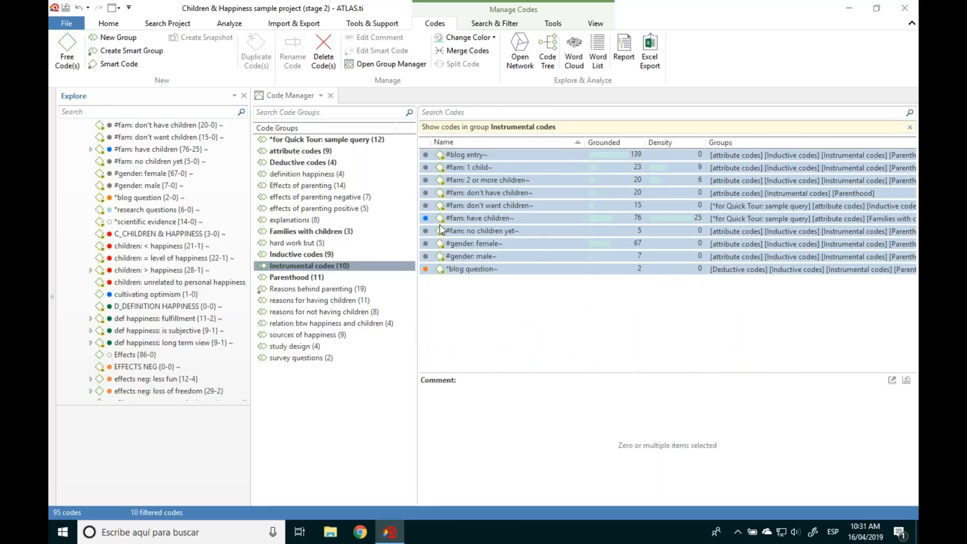
left_click(346, 403)
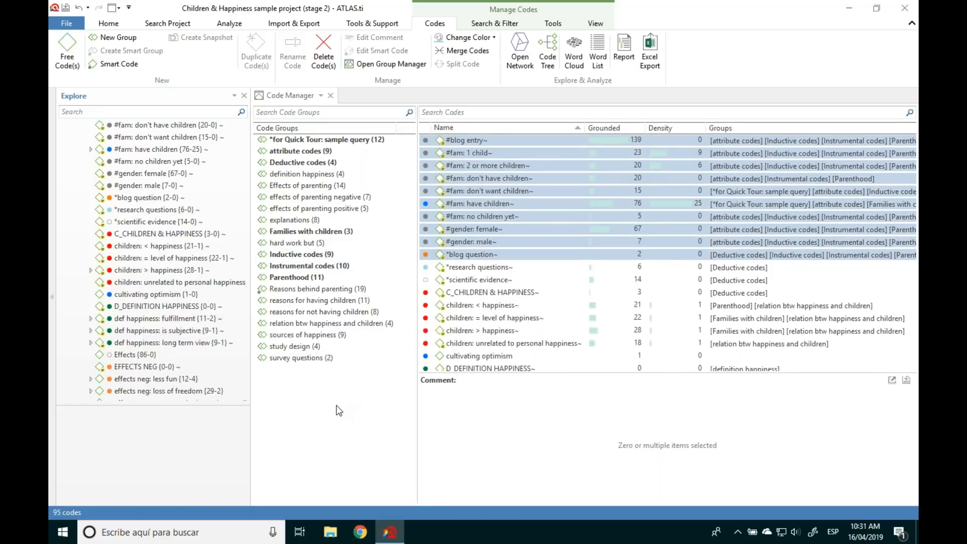
Step: Filter the codes by the group relation btw happiness and children, and read the comments of its codes
left_click(489, 306)
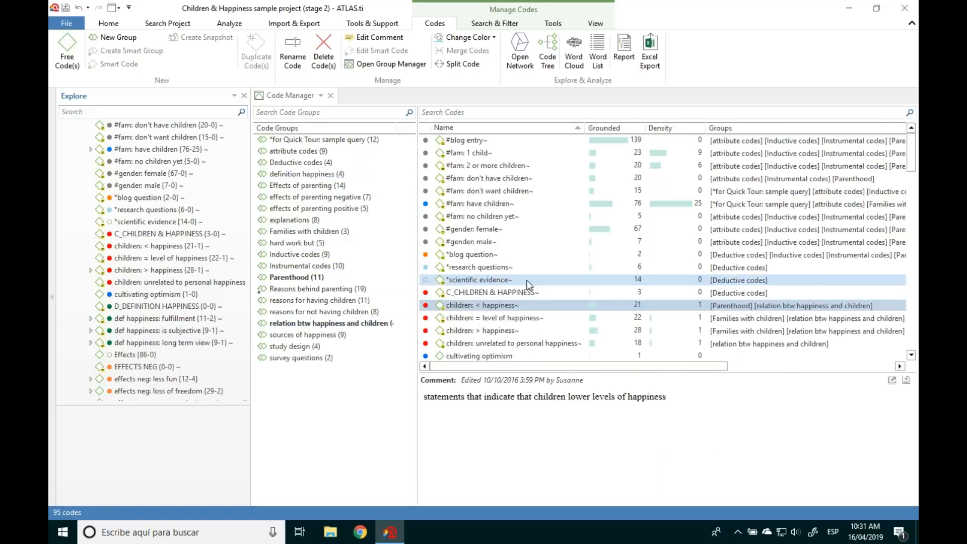
left_click(355, 334)
left_click(352, 324)
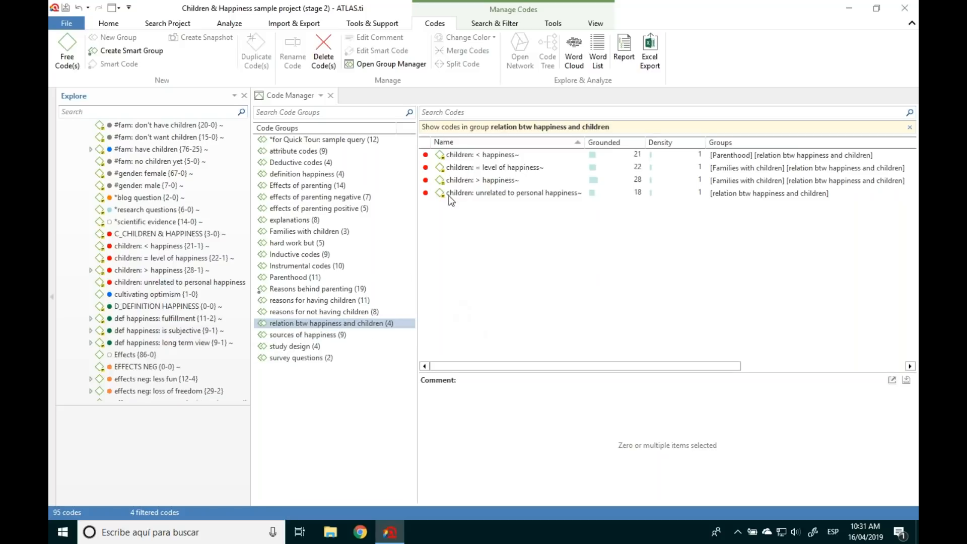
left_click(487, 155)
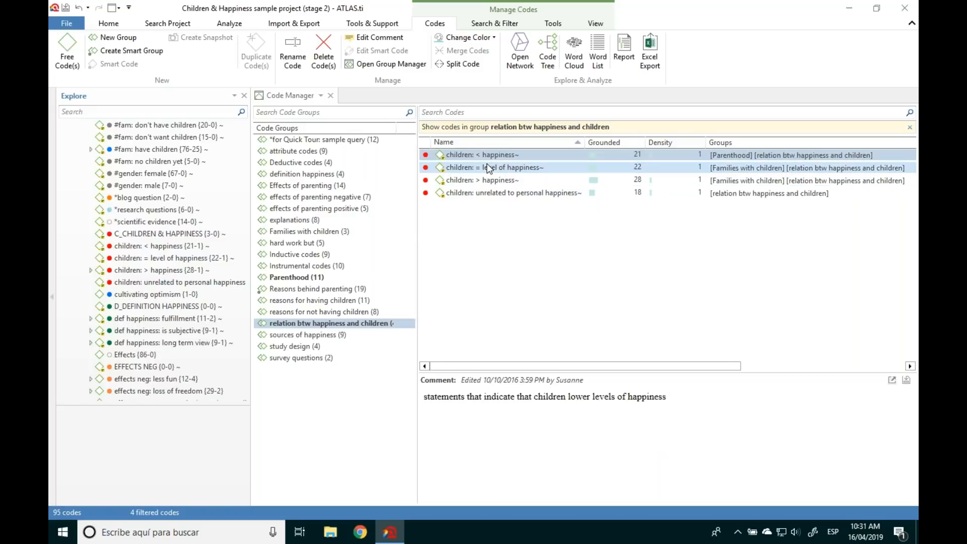
left_click(487, 167)
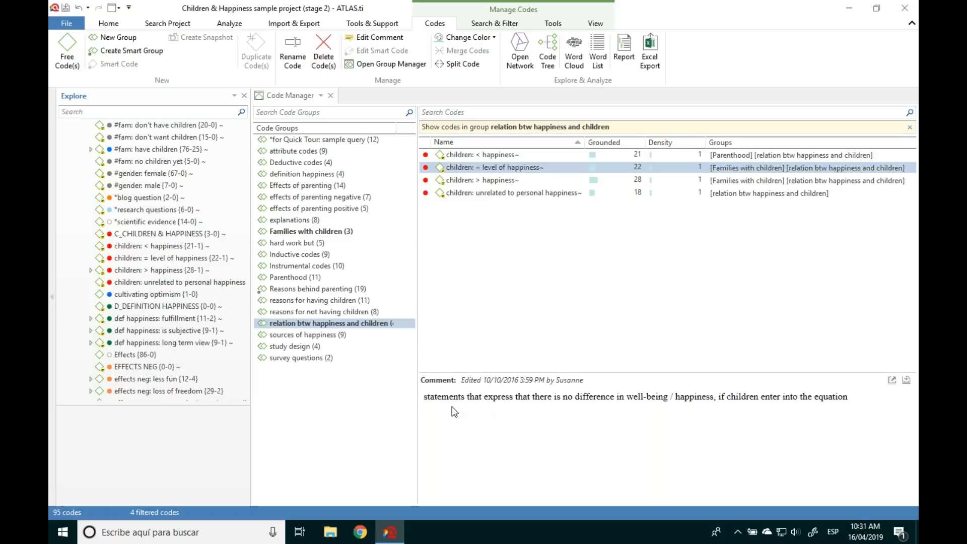
left_click(470, 180)
left_click(476, 191)
Step: Add the line "operational definition" to the comment of the code children: > happiness
key("Up")
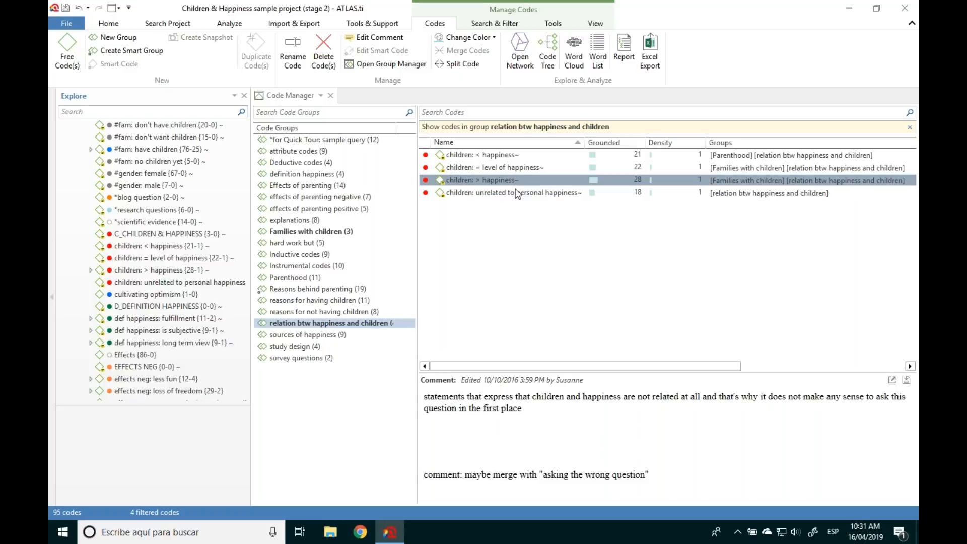
left_click(763, 410)
key("Return")
type("operational definition")
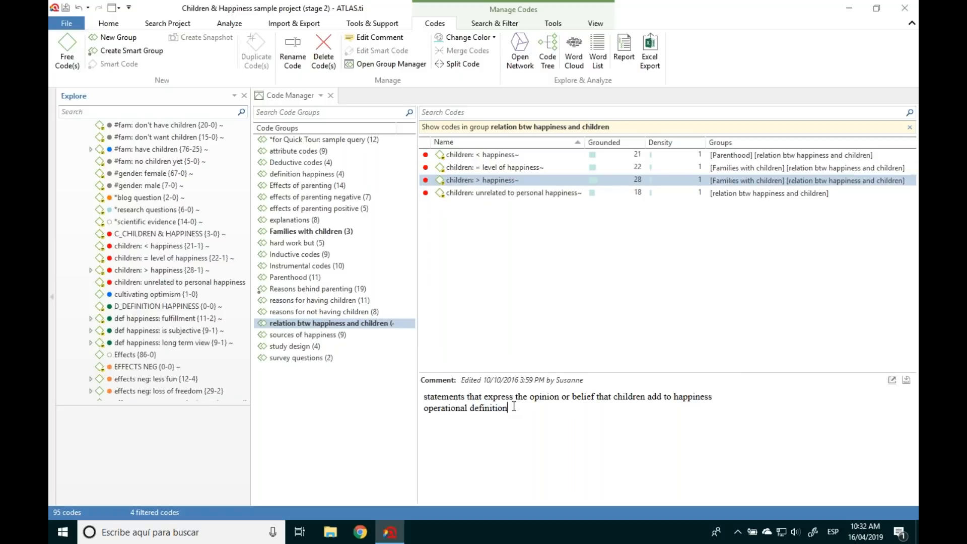
Step: Select all four codes of the filtered group and start a code report for the selected items
left_click(484, 154)
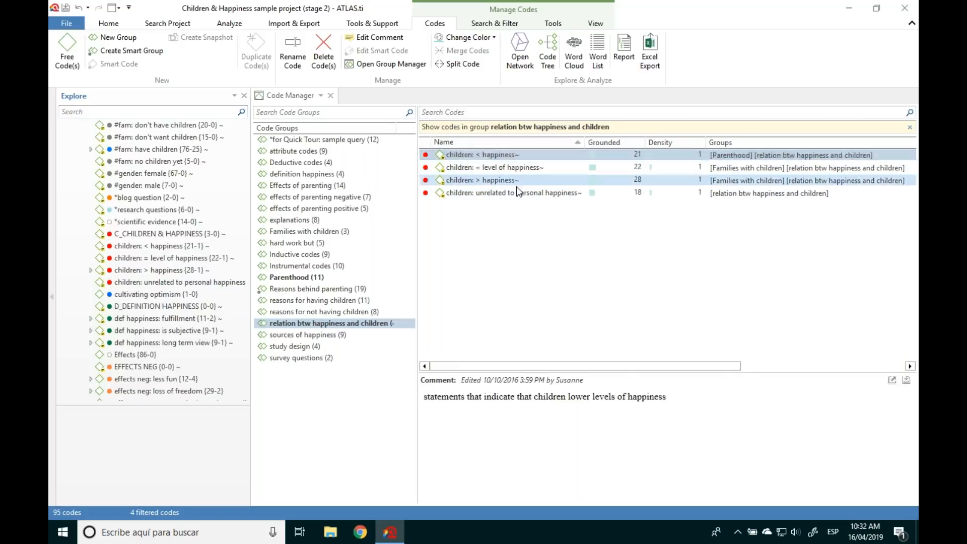
left_click(504, 190, "shift")
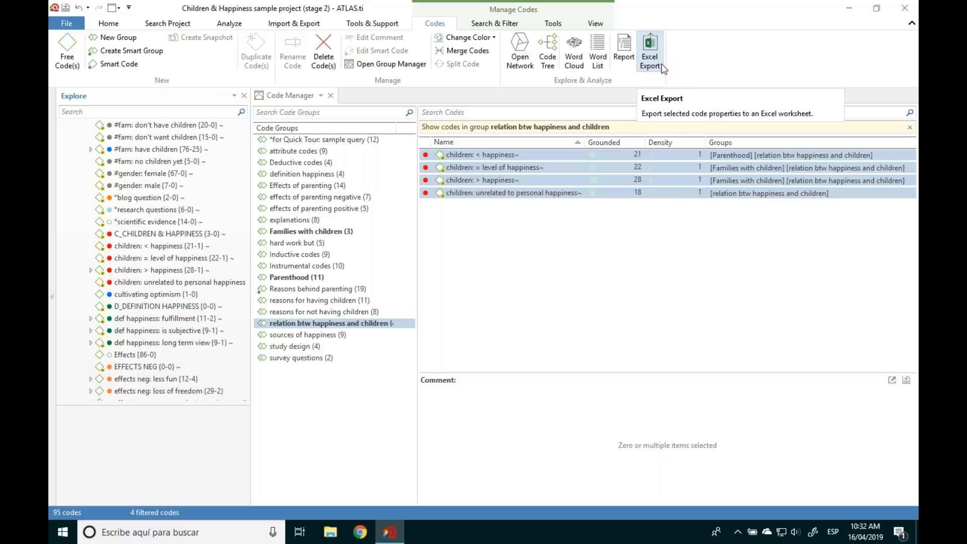
left_click(625, 50)
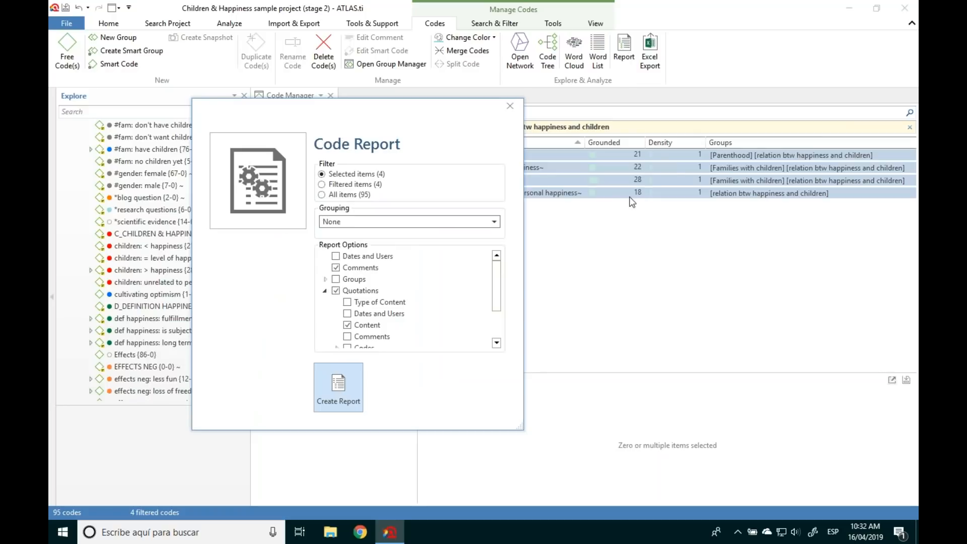
left_click_drag(457, 113, 420, 97)
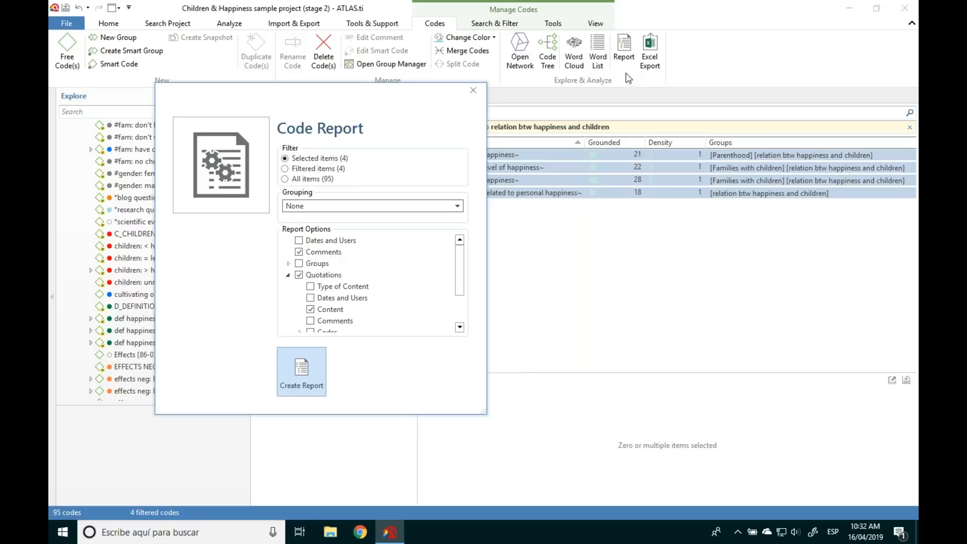
left_click_drag(330, 94, 319, 85)
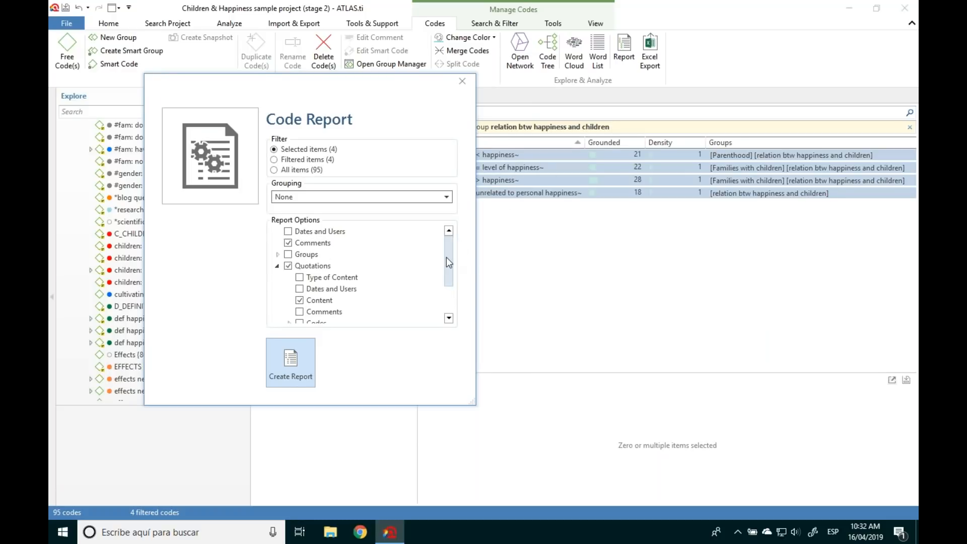
Step: Include the quotations' memos with their content in the report options, and create the code report
left_click_drag(447, 258, 446, 264)
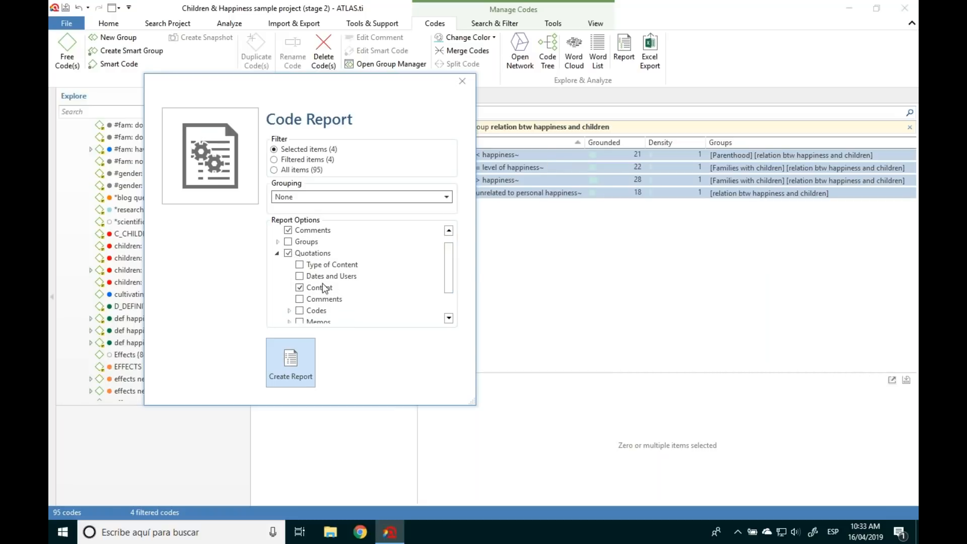
mouse_move(454, 273)
left_mouse_down()
mouse_move(449, 290)
mouse_move(451, 256)
left_mouse_up()
left_click(303, 288)
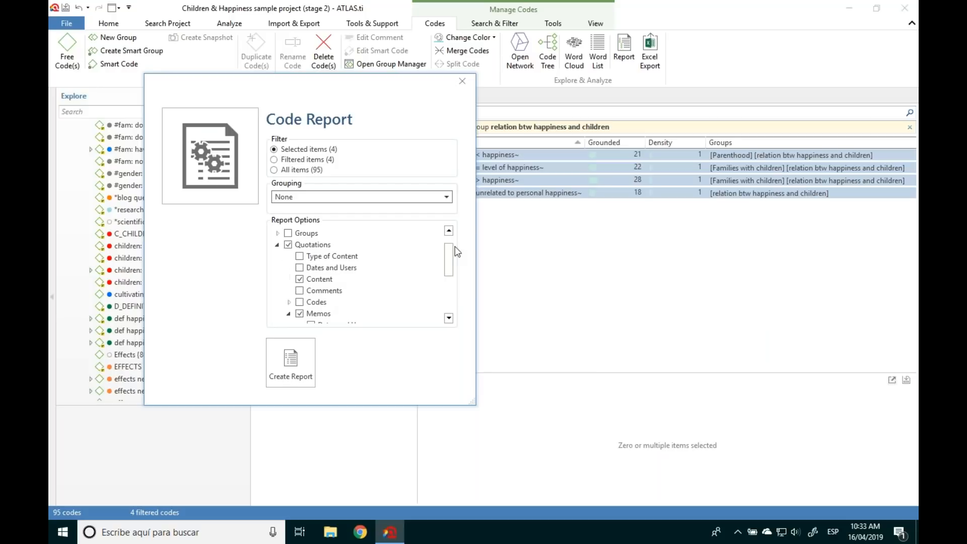
left_click_drag(446, 259, 446, 259)
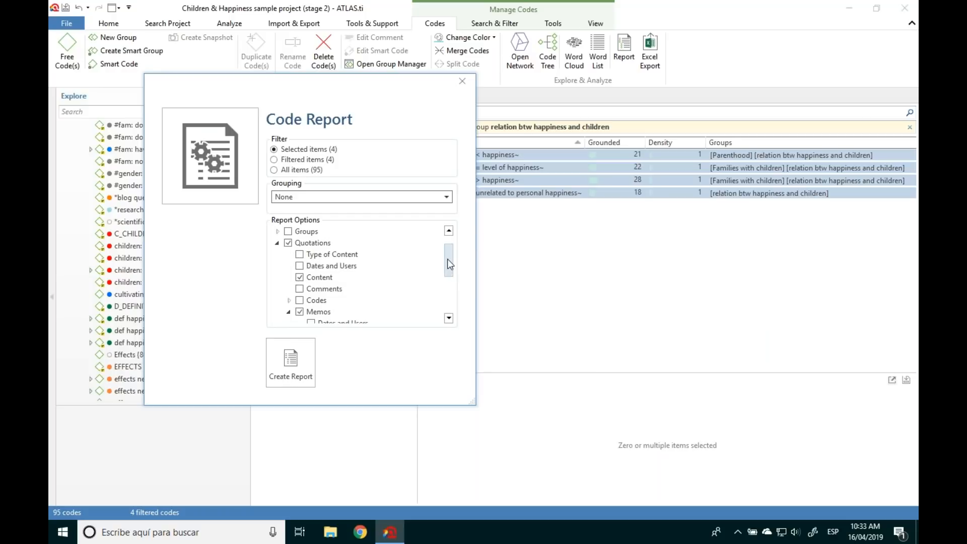
left_click_drag(449, 262, 449, 291)
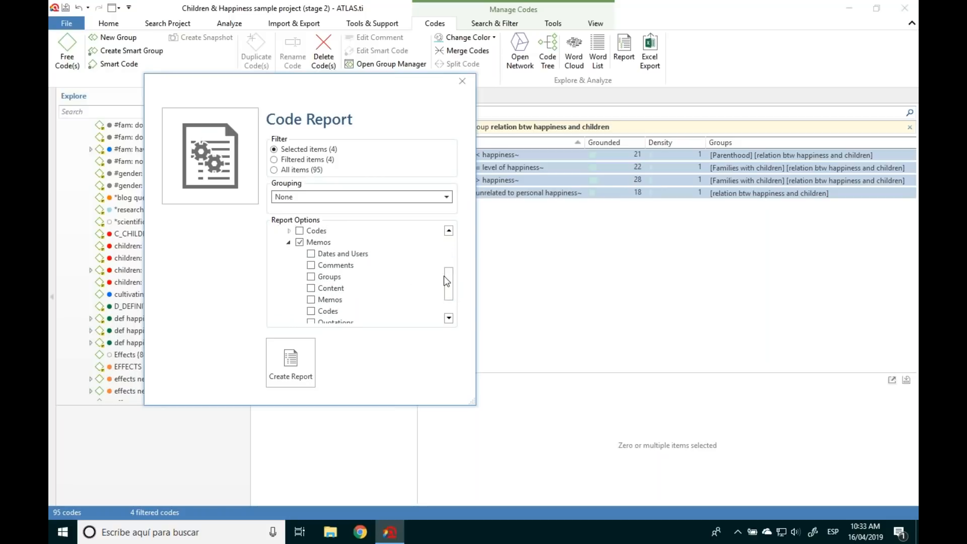
left_click(311, 288)
left_click(289, 242)
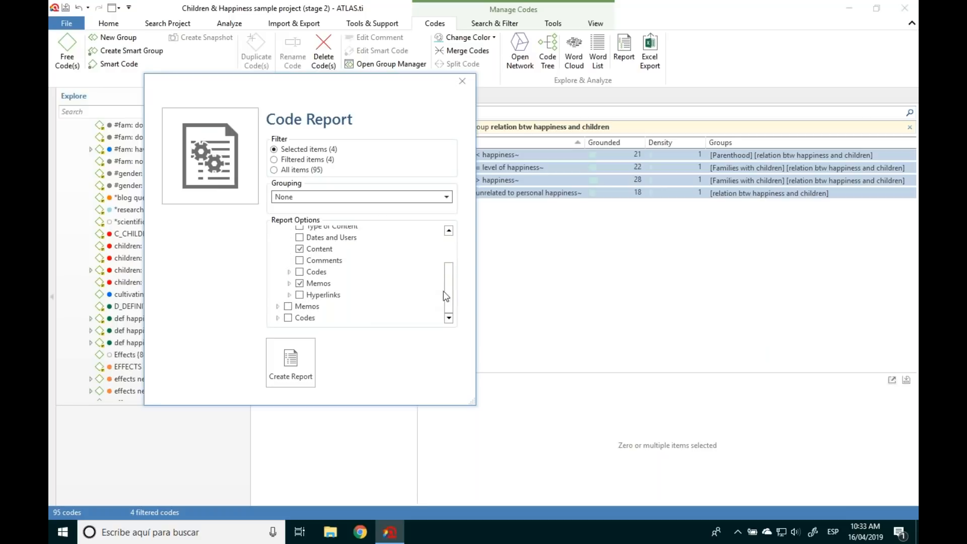
left_click_drag(455, 293, 449, 269)
left_click(277, 245)
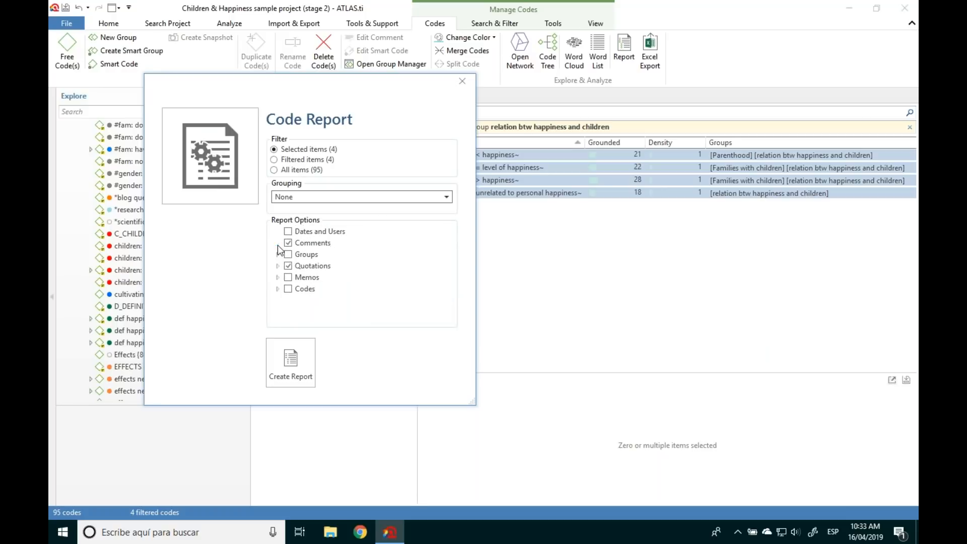
left_click(287, 367)
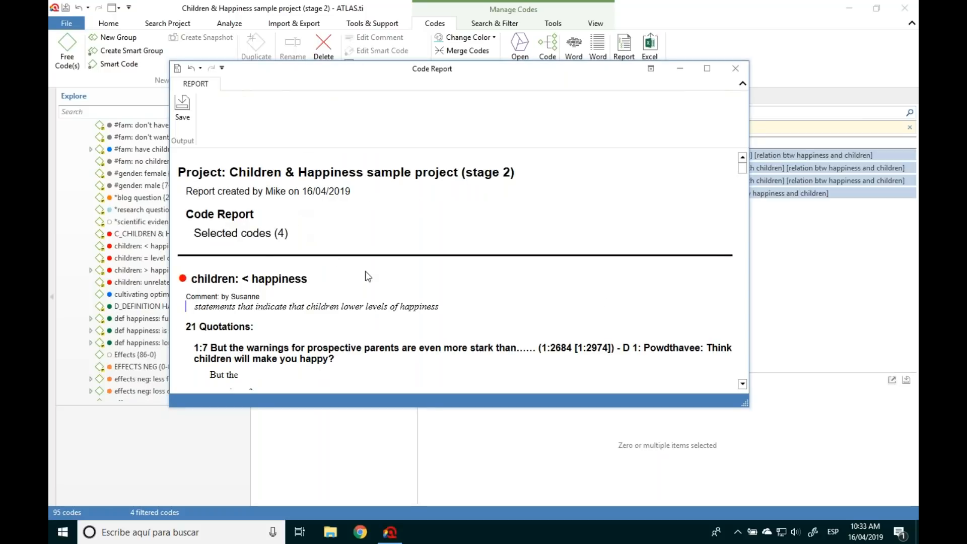
Step: Look through the code report's comments, quotation texts and memos, from children: < happiness to children: > happiness
scroll(734, 361, "down", 3)
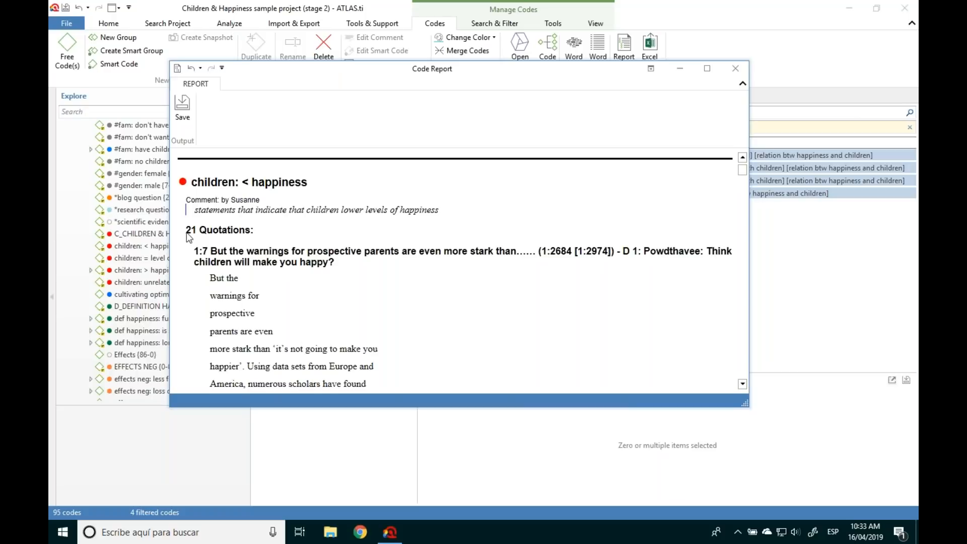
left_click(743, 384)
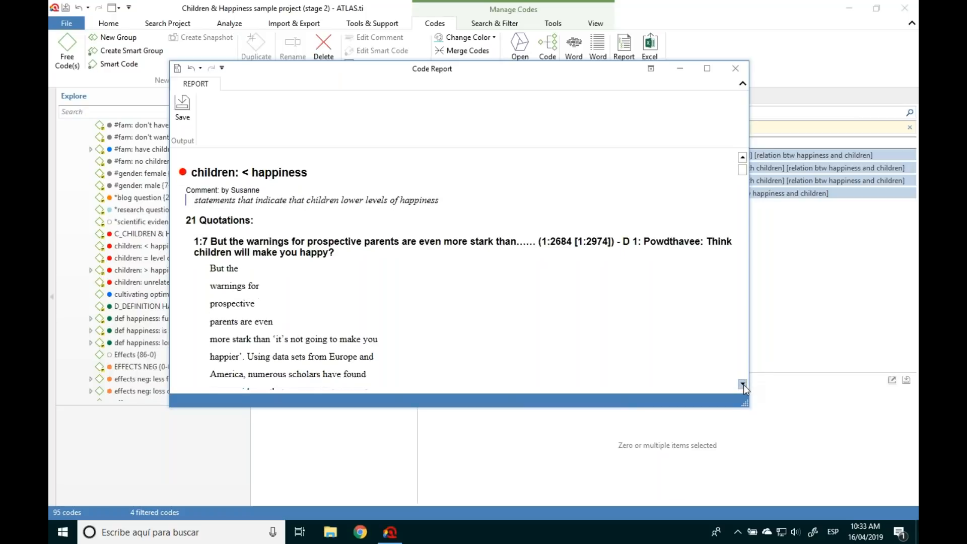
left_click(743, 384)
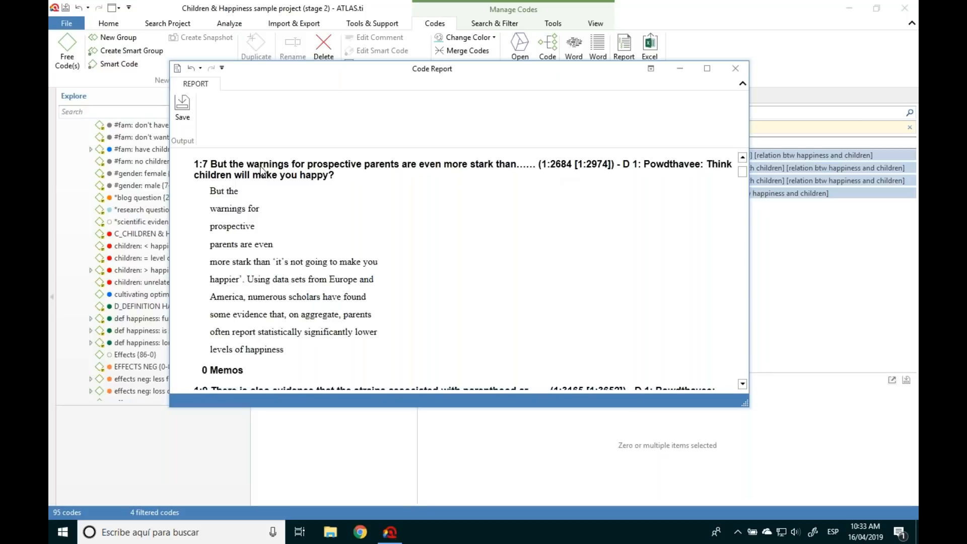
left_click_drag(210, 189, 295, 349)
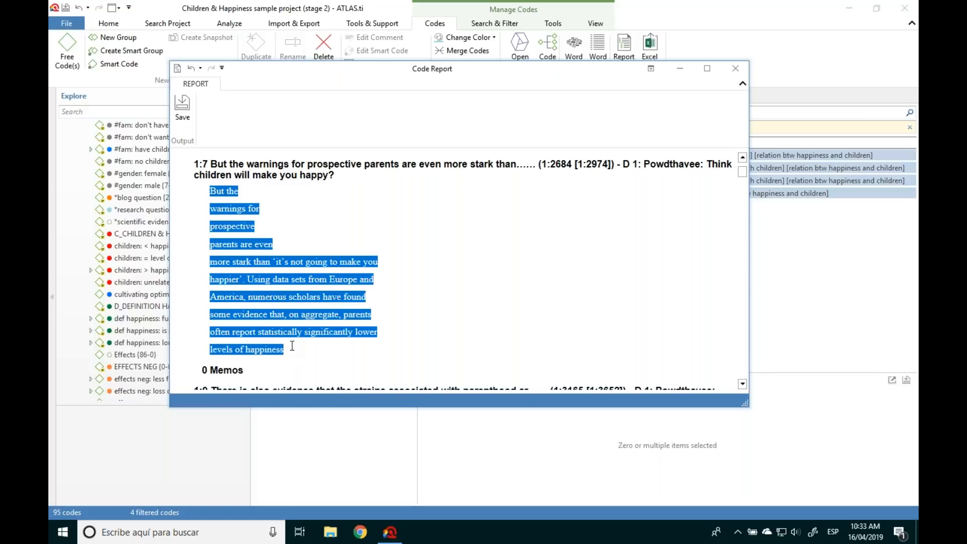
left_click(203, 371)
triple_click(204, 372)
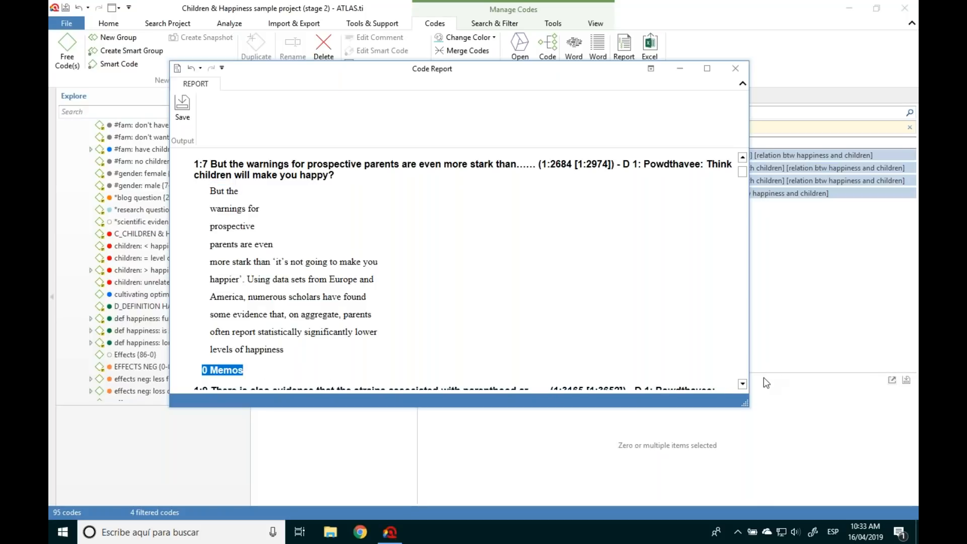
scroll(463, 272, "down", 2)
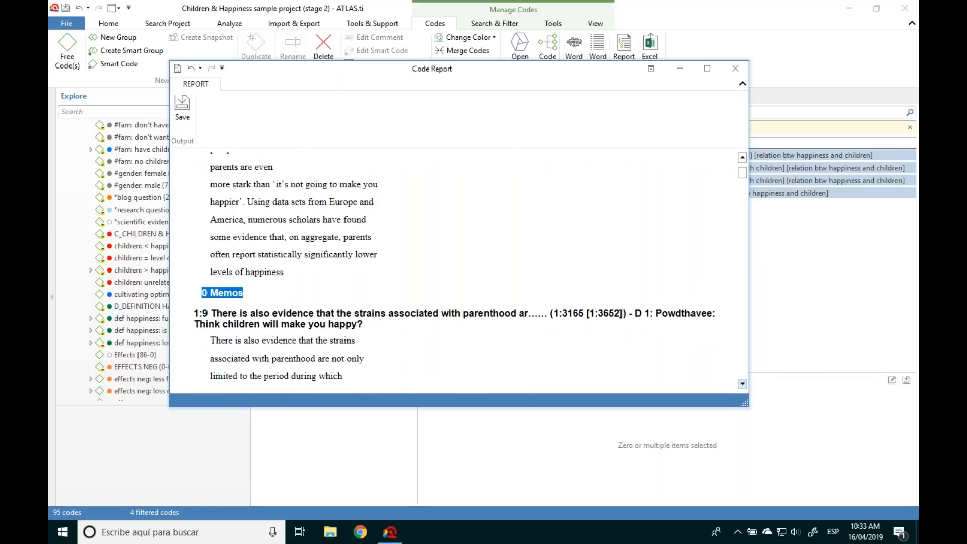
left_click(742, 384)
left_click_drag(742, 174, 742, 235)
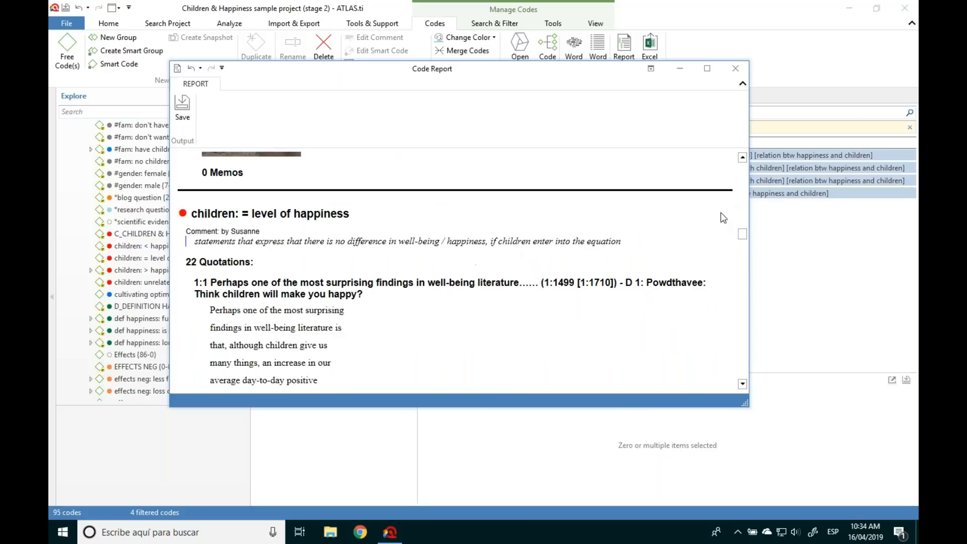
left_click_drag(743, 236, 743, 284)
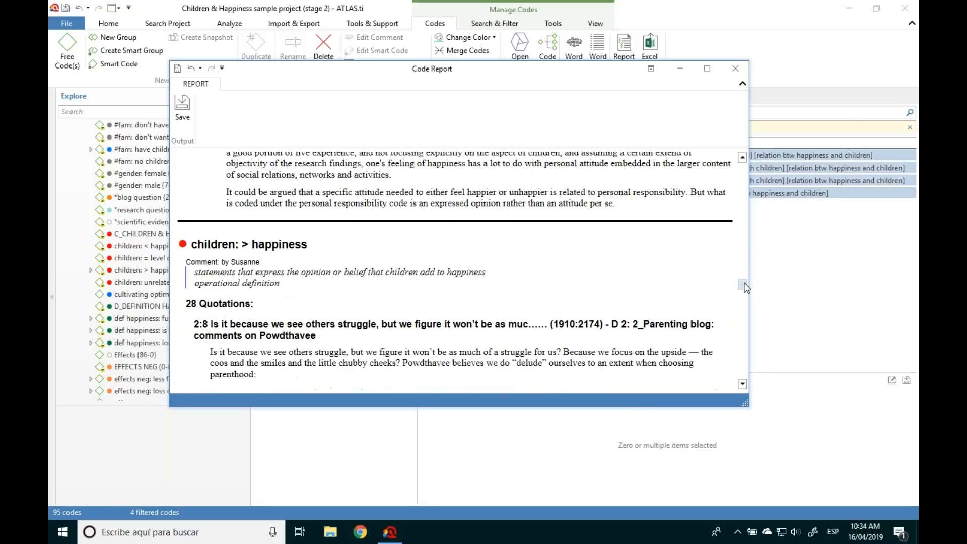
Step: Check the file types offered for saving the code report, and cancel the save
left_click(183, 123)
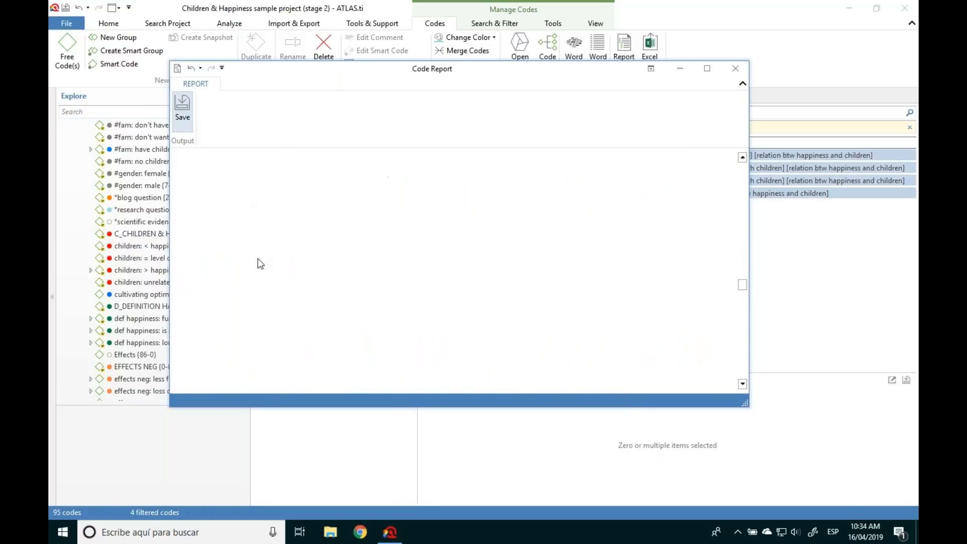
left_click(294, 265)
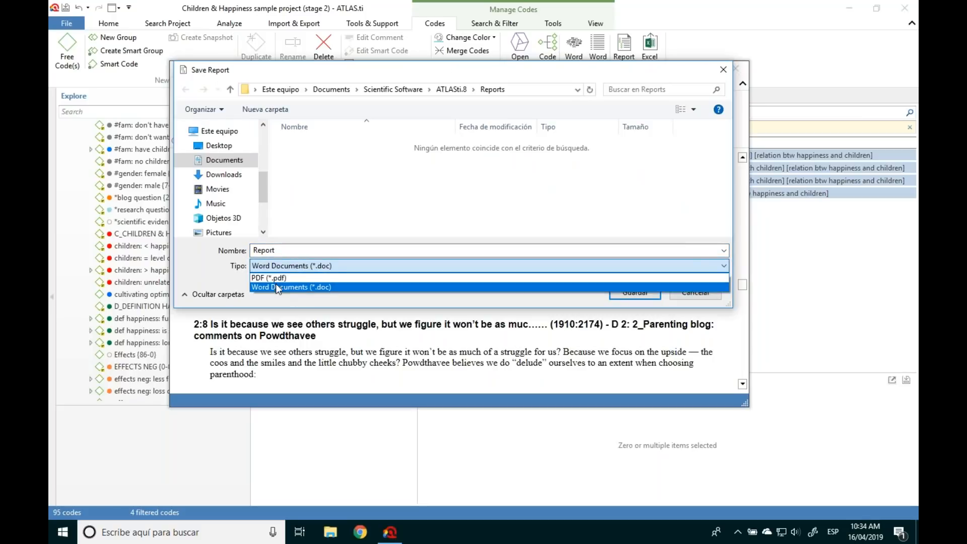
left_click(706, 328)
left_click(689, 294)
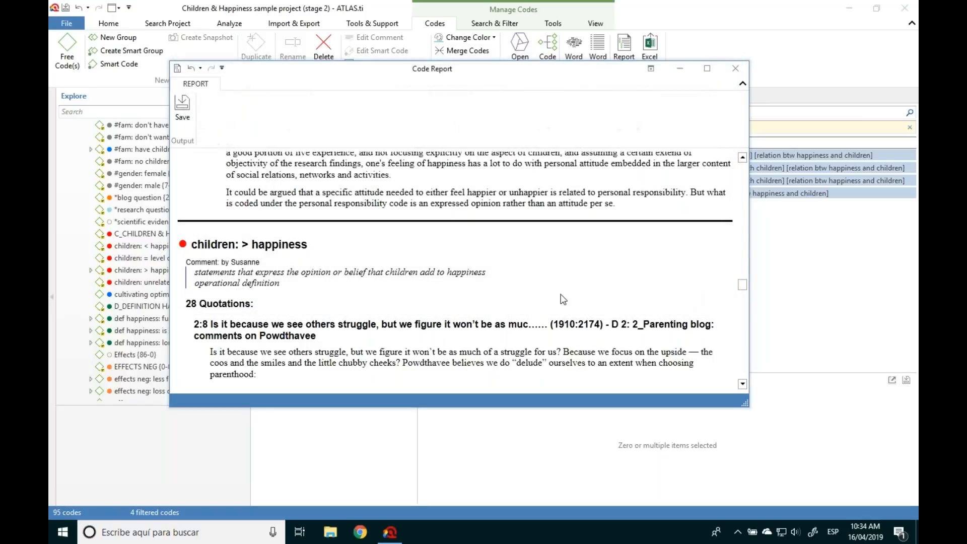
left_click_drag(743, 288, 737, 157)
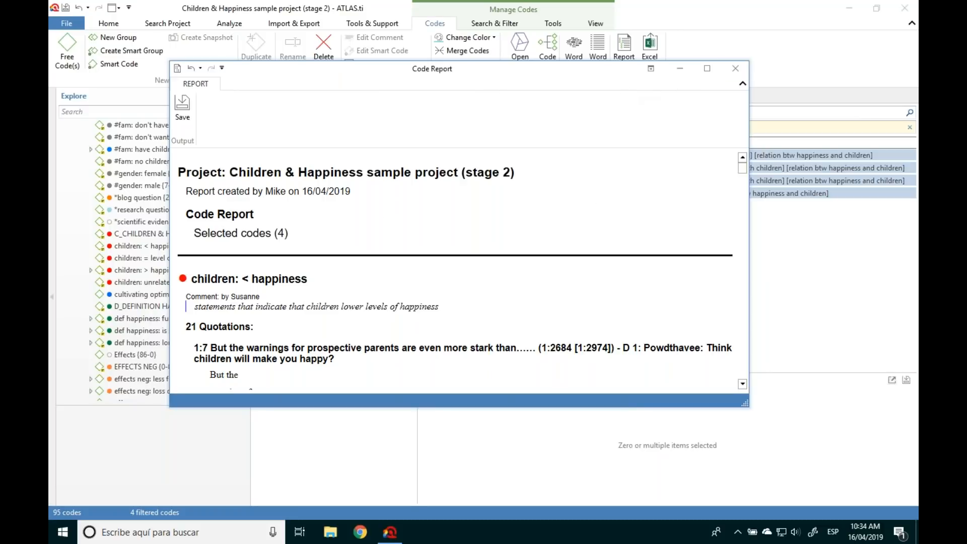
Step: Close the code report and the Code Manager, and open the Document Manager
left_click(736, 70)
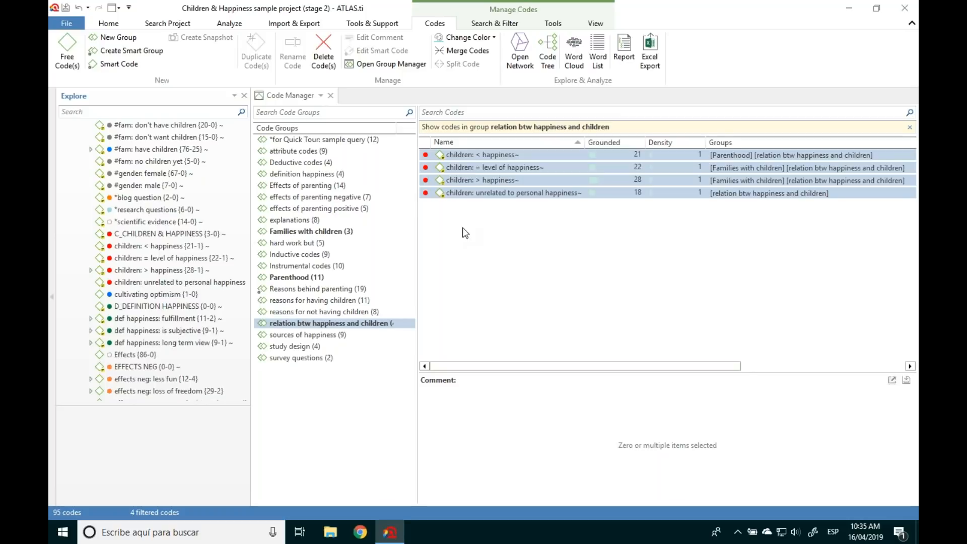
left_click(332, 96)
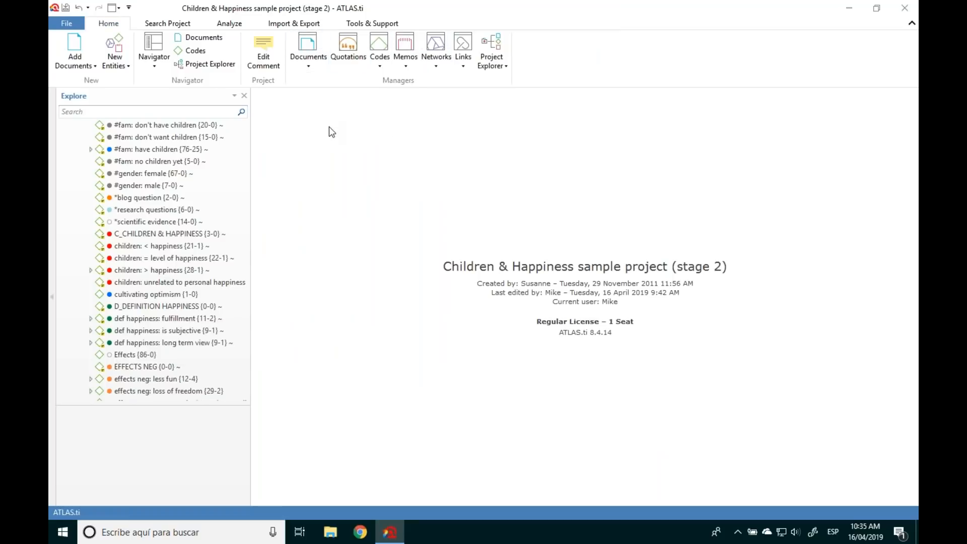
left_click(307, 45)
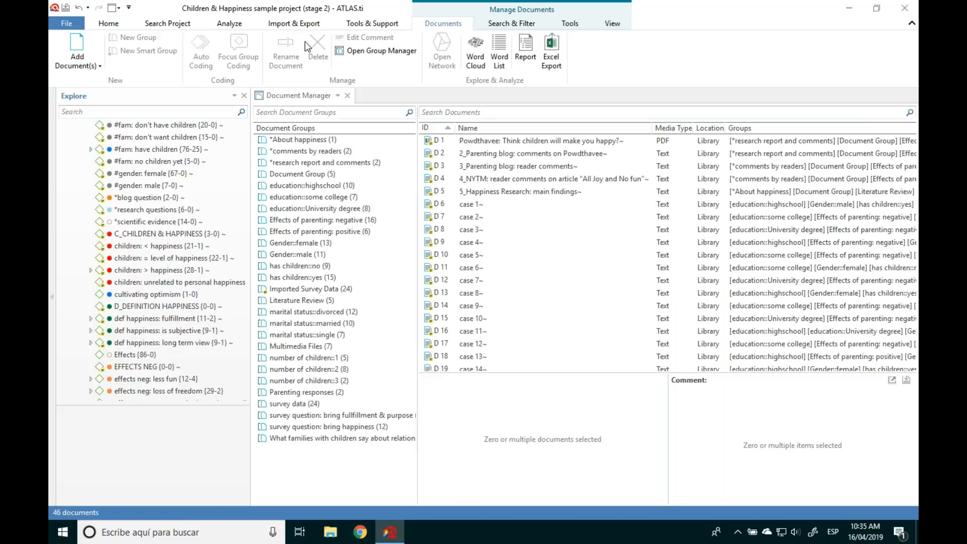
Step: Browse the document list and preview documents D 3, D 2 and D 1 together with their comments
scroll(540, 231, "down", 10)
scroll(540, 231, "up", 10)
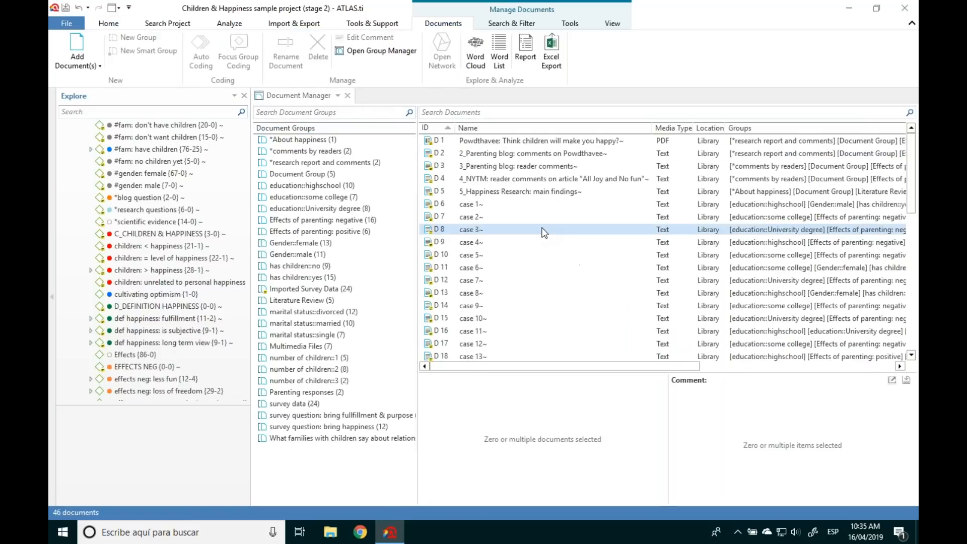
left_click(507, 161)
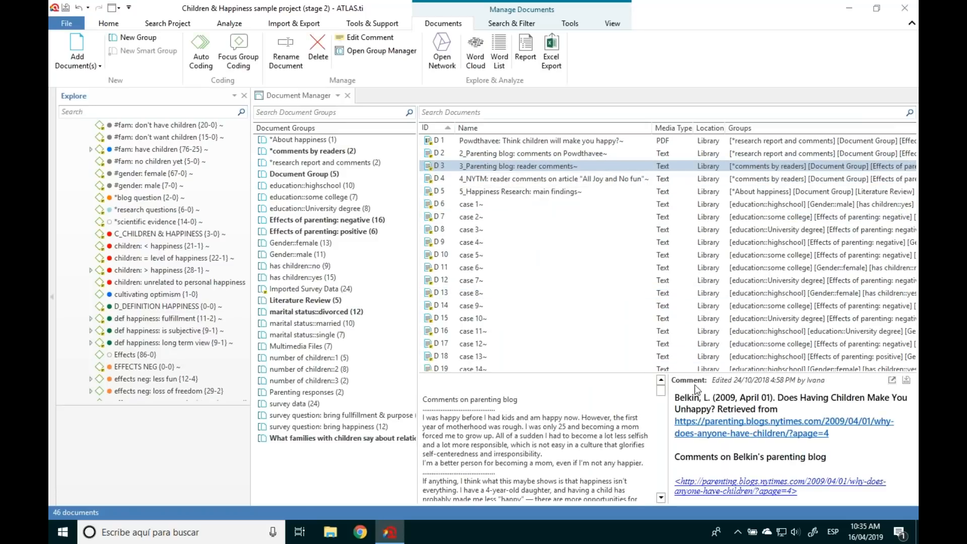
left_click(557, 153)
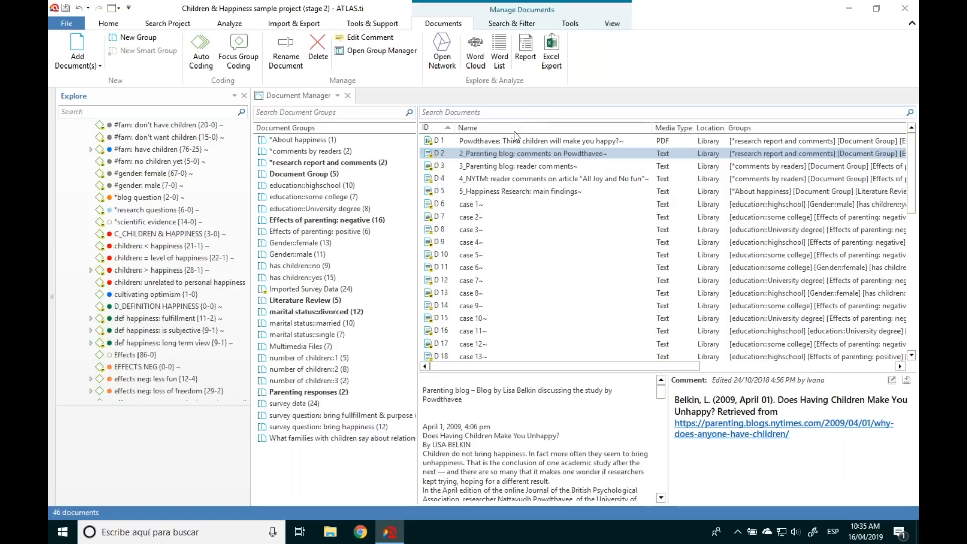
left_click(539, 141)
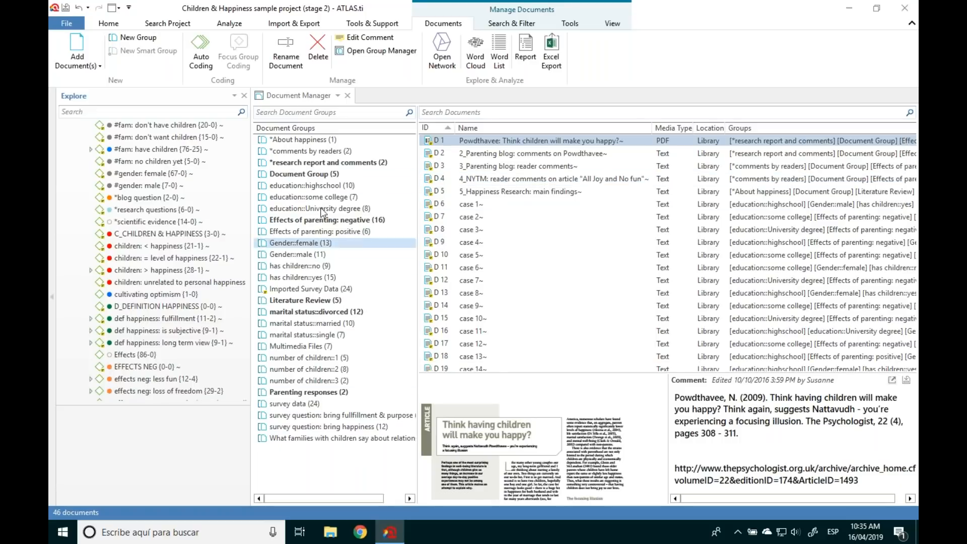
Step: View the documents in the groups marital status::divorced and number of children::2, then clear the filter and close the Document Manager
left_click(323, 311)
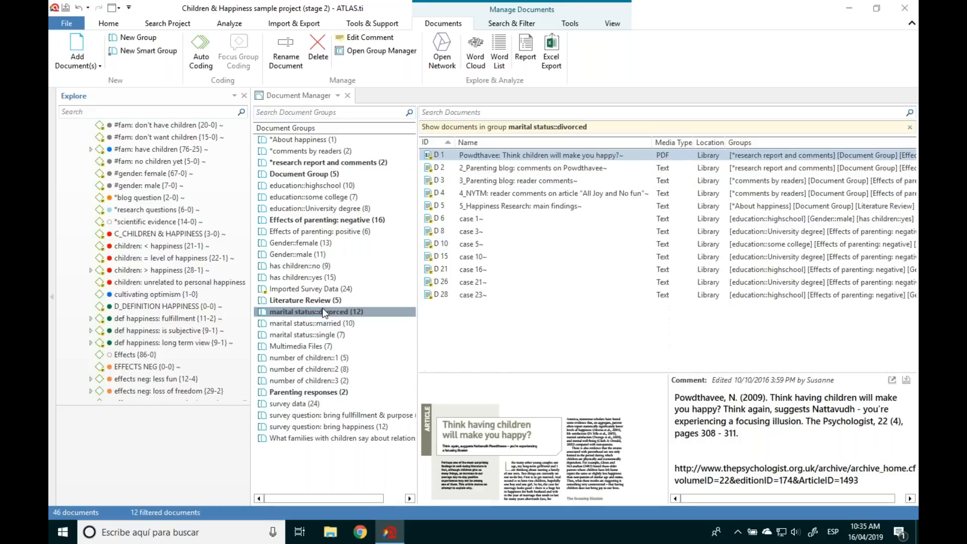
left_click(319, 369)
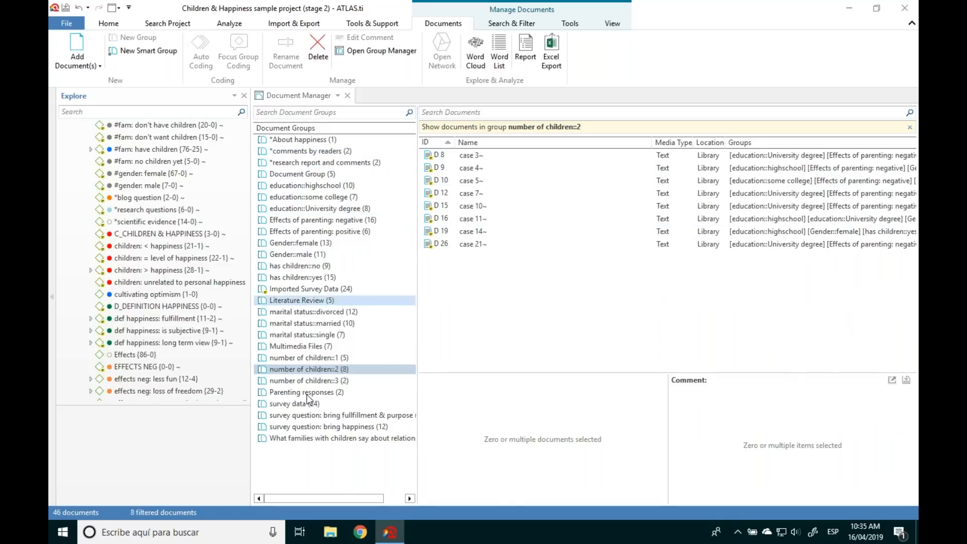
left_click(315, 465)
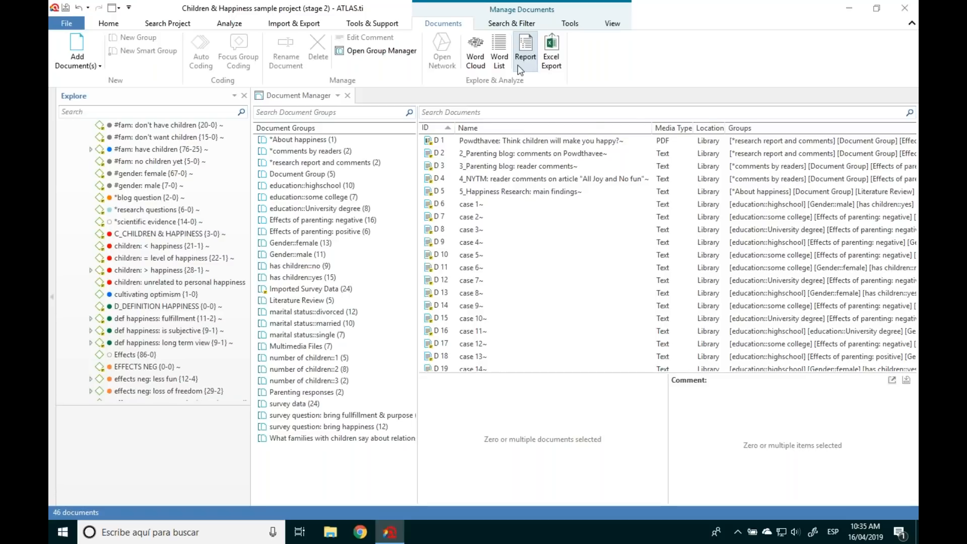
left_click(346, 95)
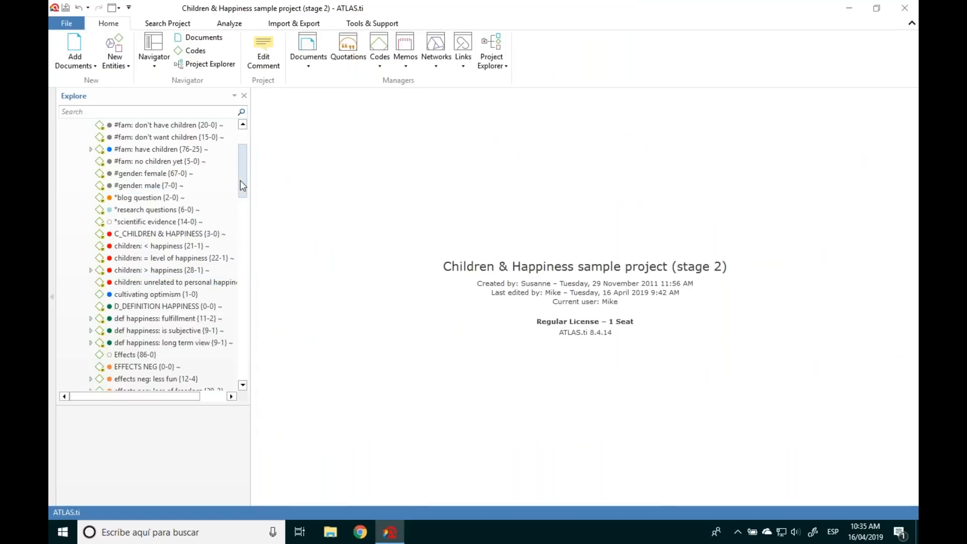
Step: Collapse the project's codes in the project tree and expand its networks to view the existing ones
left_click_drag(242, 182, 240, 151)
left_click(78, 150)
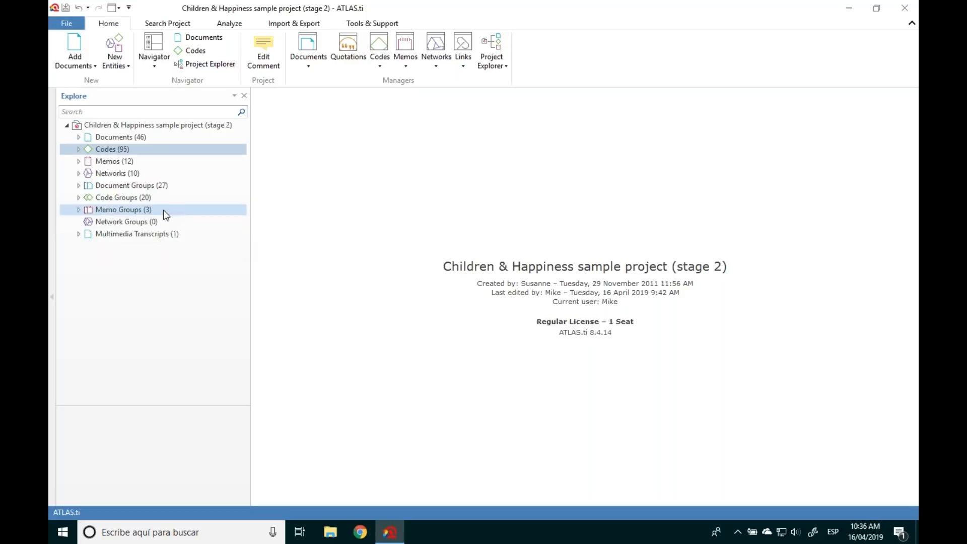
left_click(79, 174)
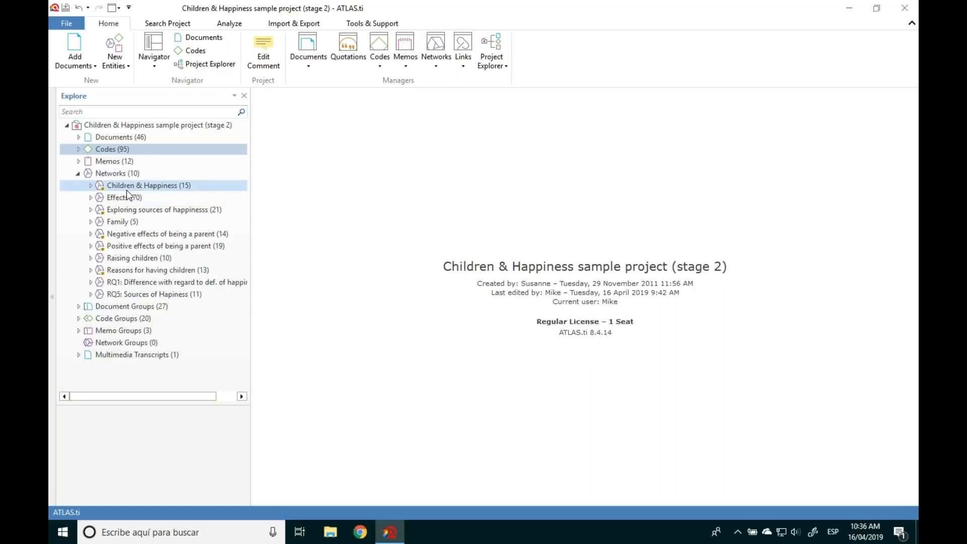
Step: Create a new network named "Definitions of happiness"
left_click(120, 56)
left_click(135, 107)
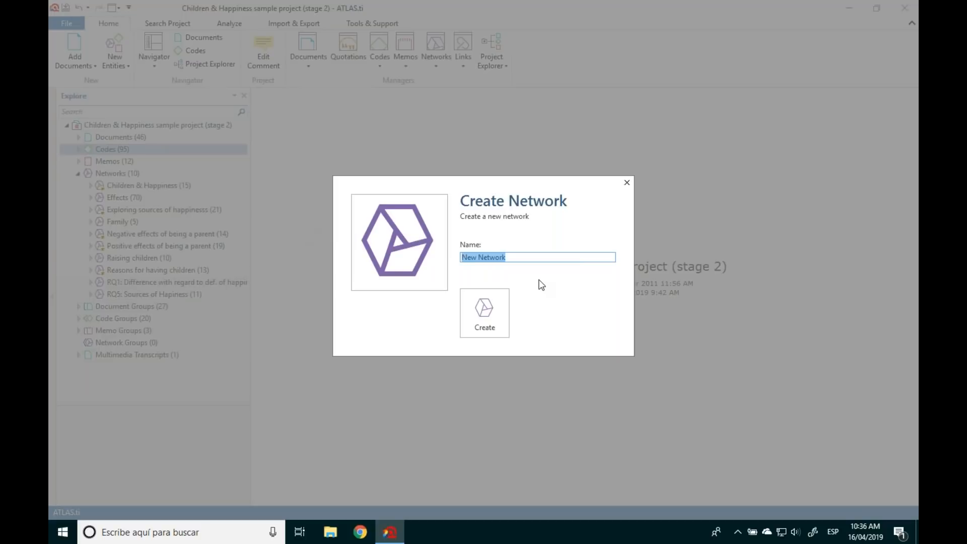
type("Definitions of happiness")
key("Return")
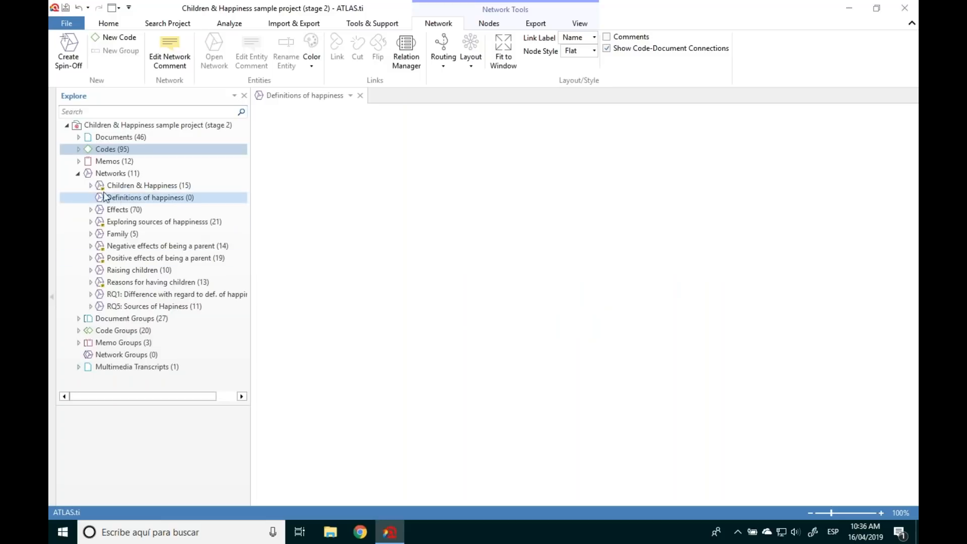
Step: Add the code D_DEFINITION HAPPINESS and the three def happiness codes from the project tree to the network
left_click(78, 173)
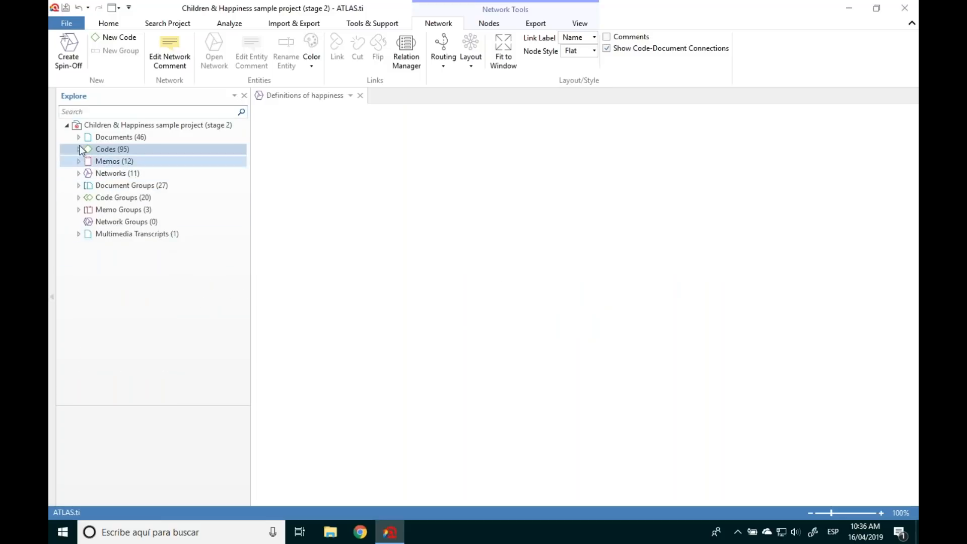
left_click(78, 150)
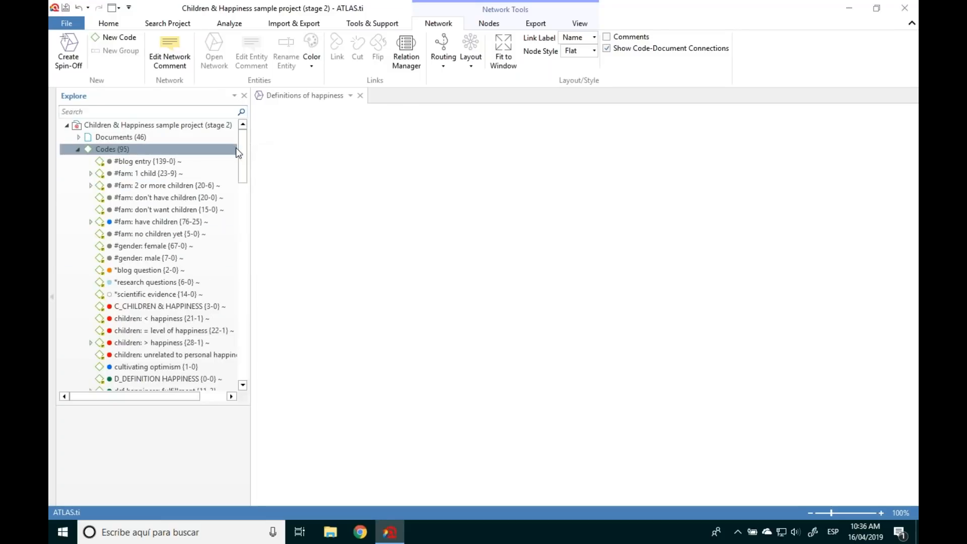
left_click_drag(242, 159, 241, 190)
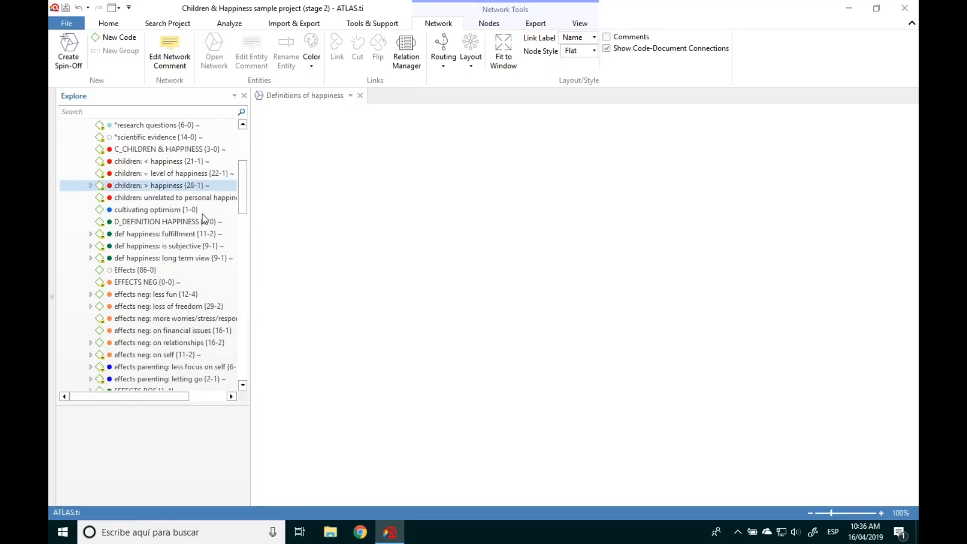
left_click(168, 234)
left_click(171, 255)
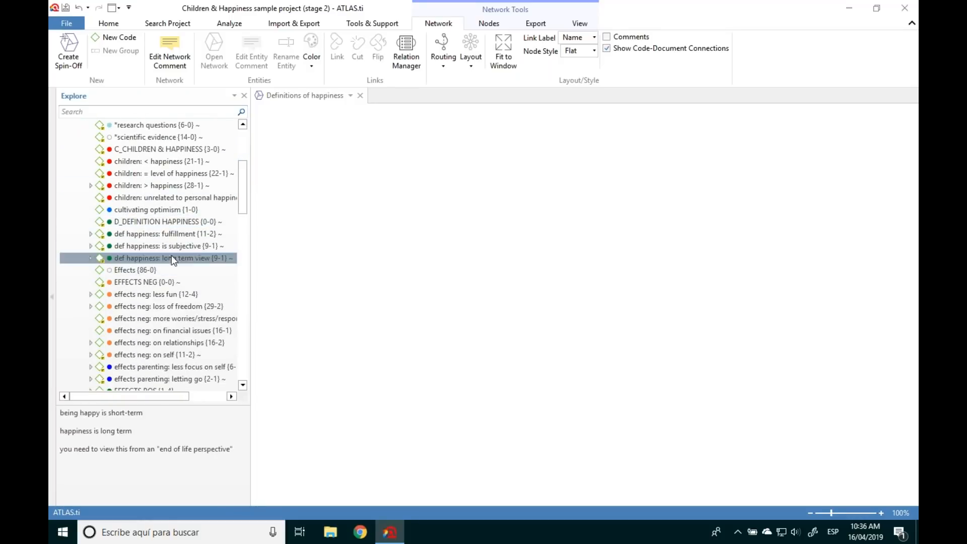
left_click(170, 223, "shift")
left_click_drag(120, 243, 458, 171)
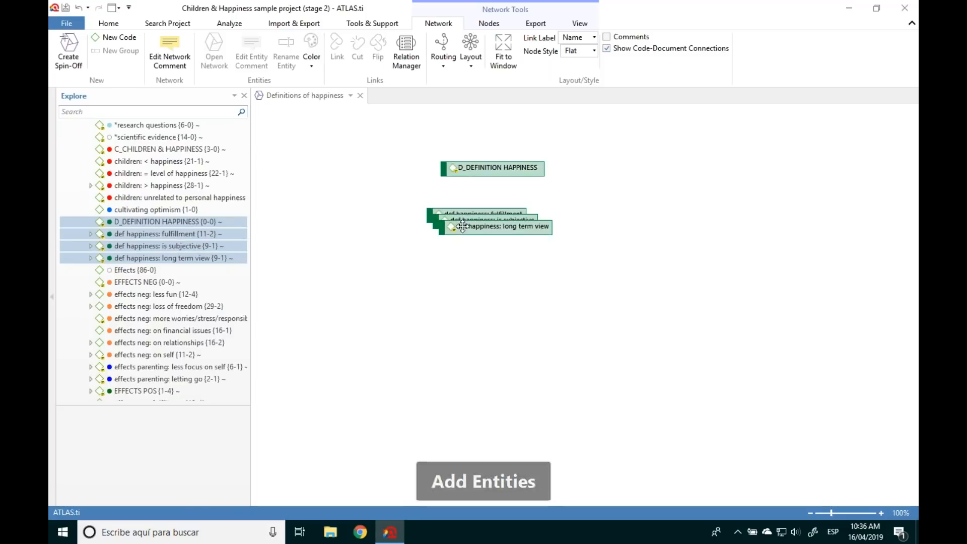
Step: Arrange the network with long term view, is subjective and fulfillment in a row and D_DEFINITION HAPPINESS centred above them
left_click_drag(466, 228, 379, 236)
left_click_drag(521, 228, 553, 241)
left_click_drag(500, 213, 671, 230)
left_click_drag(447, 163, 490, 146)
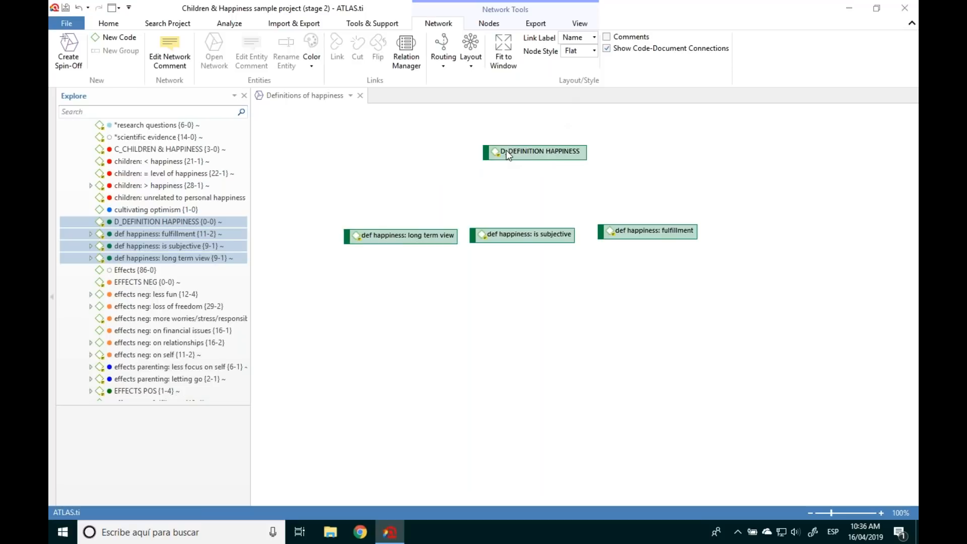
Step: Shift the D_DEFINITION HAPPINESS node slightly and link "def happiness: long term view" to it with the "is part of" relation
left_click_drag(508, 156, 494, 156)
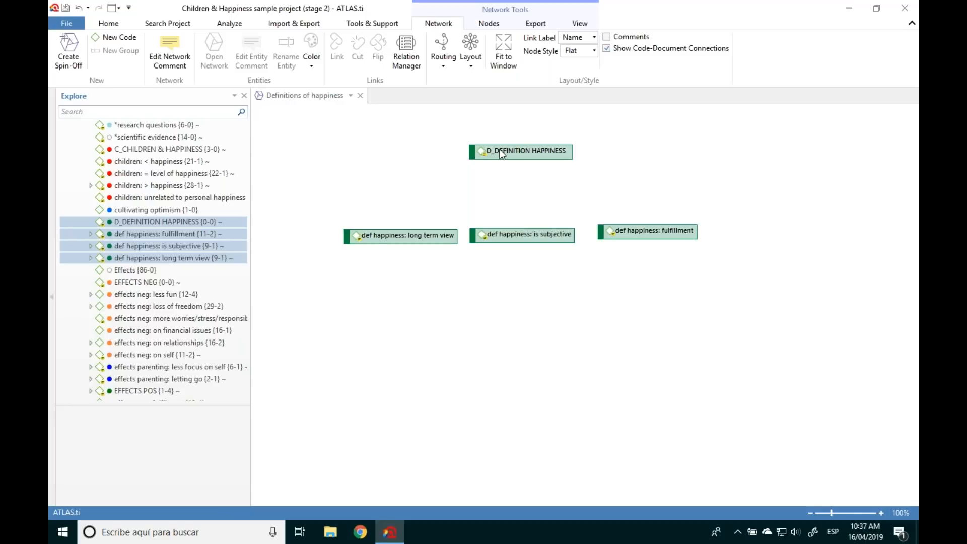
left_click(395, 237)
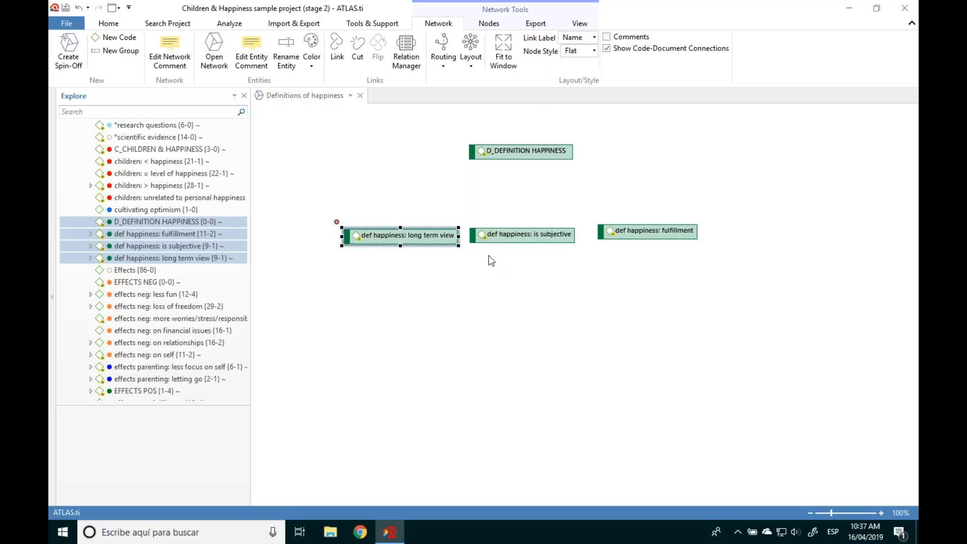
left_click_drag(336, 221, 527, 150)
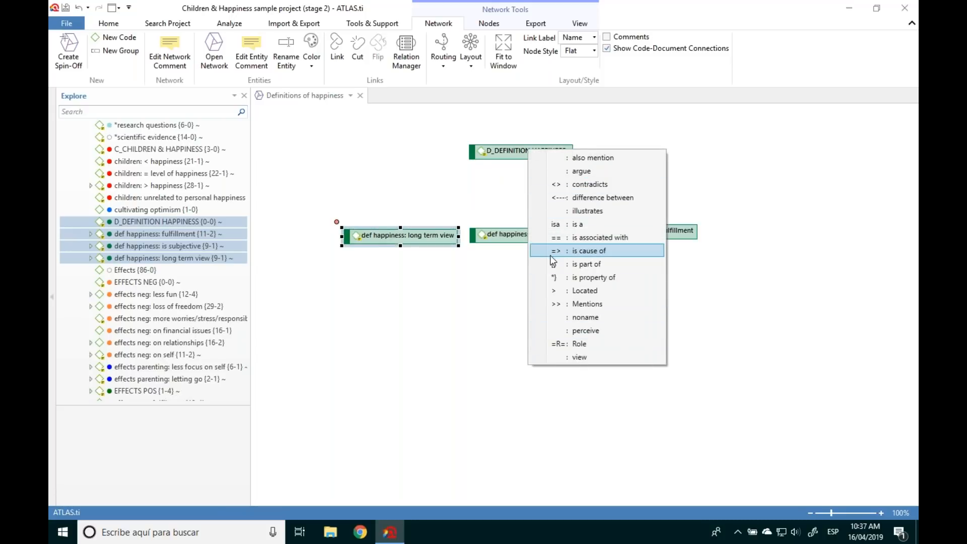
left_click(585, 265)
Step: Link "def happiness: is subjective" and "def happiness: fulfillment" to D_DEFINITION HAPPINESS with the "is part of" relation
left_click(494, 234)
left_click_drag(463, 222, 527, 154)
left_click(591, 267)
left_click(605, 232)
left_click_drag(591, 217, 519, 157)
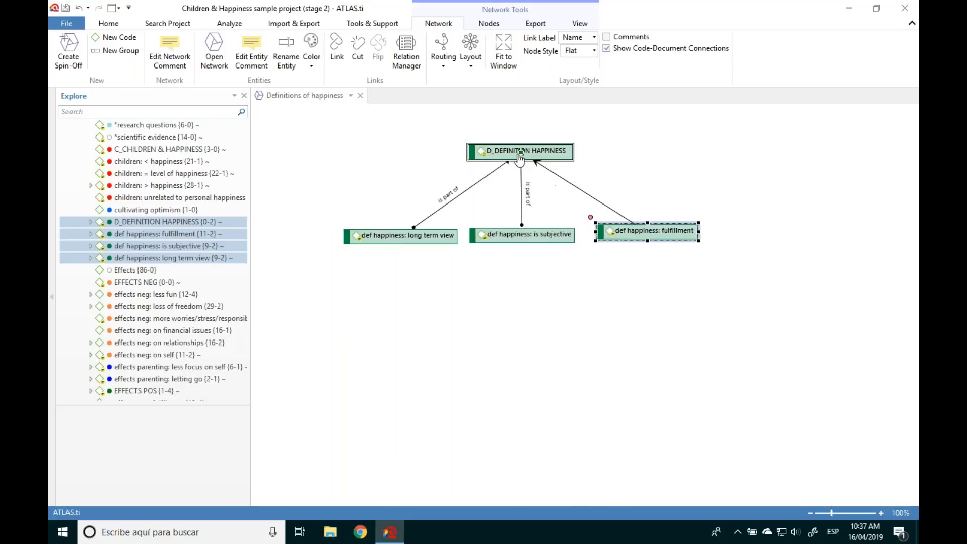
left_click(587, 272)
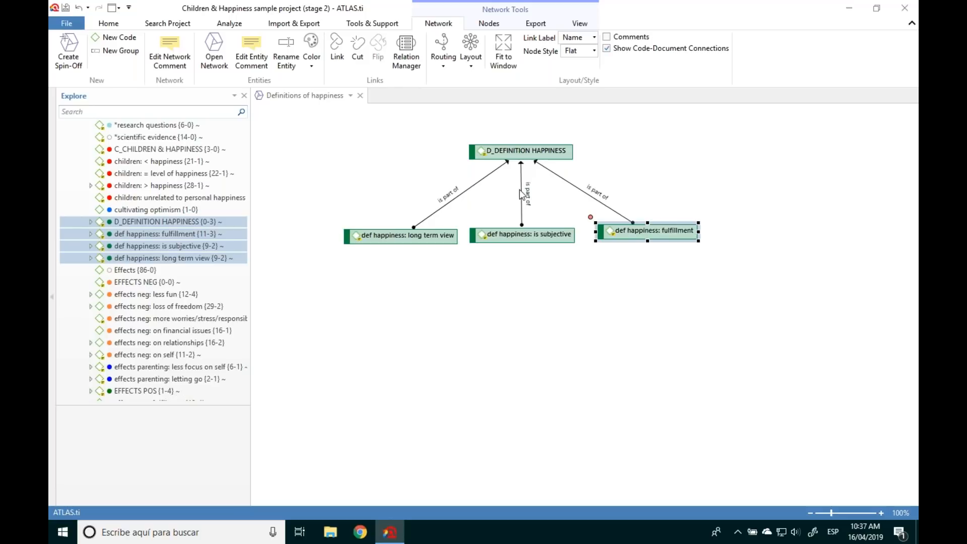
left_click(531, 312)
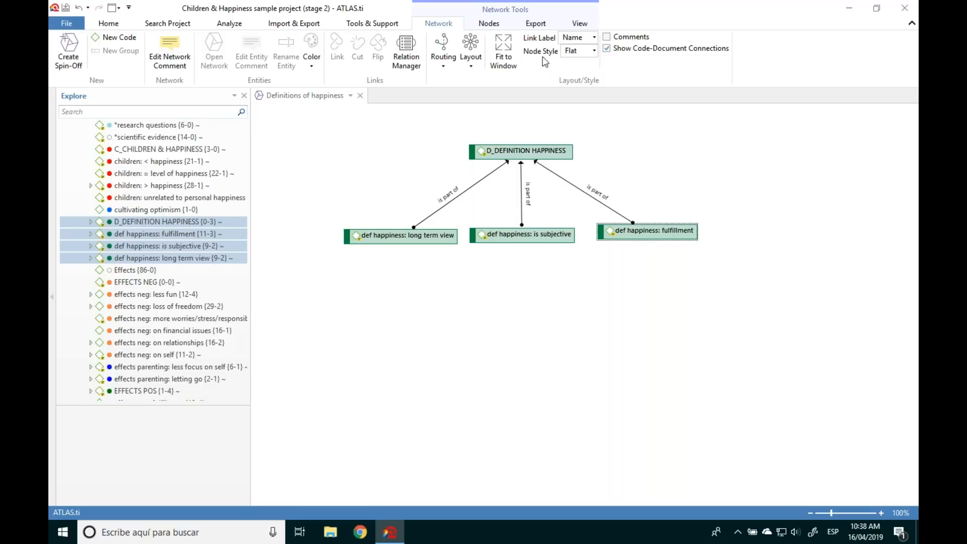
Step: Show comments in the network nodes and spread the four code nodes apart with "is subjective" slightly lower
left_click(578, 26)
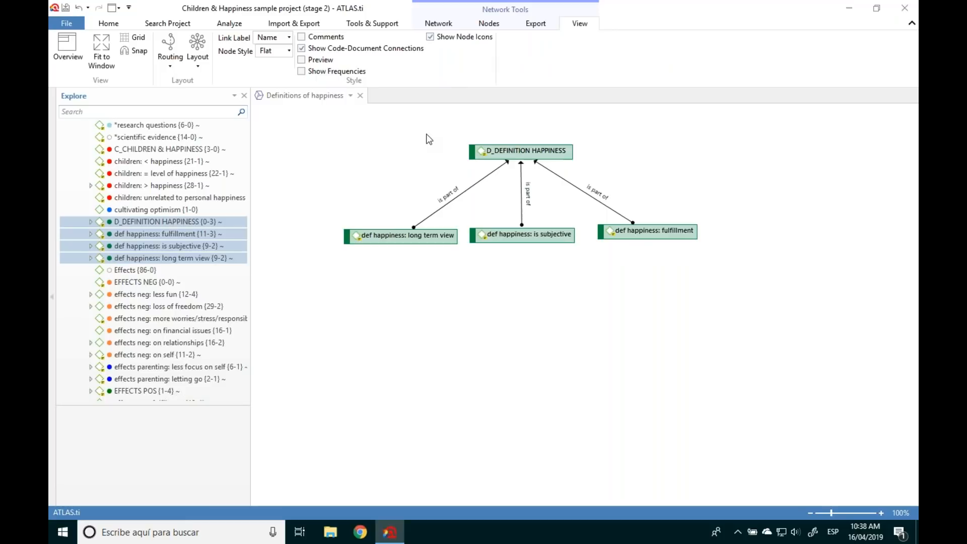
left_click(302, 38)
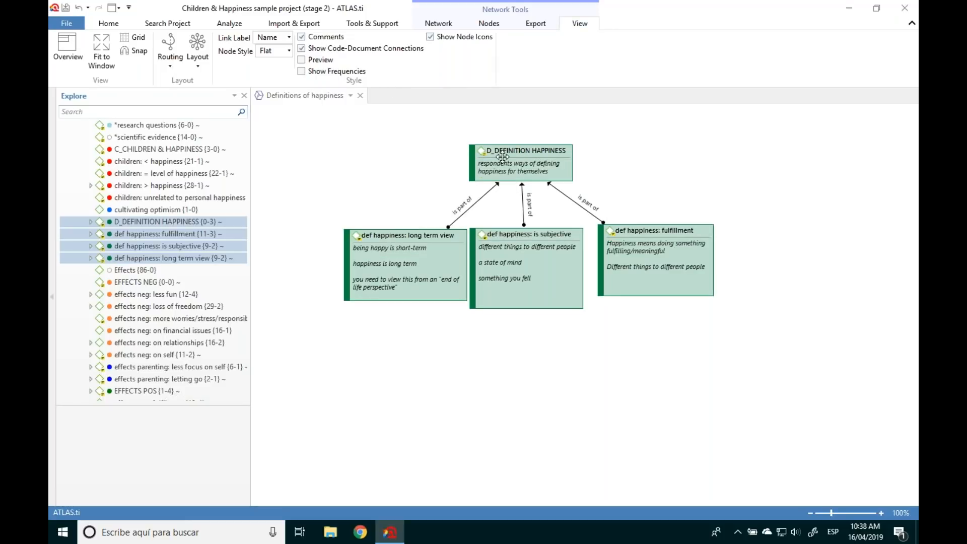
left_click_drag(650, 231, 656, 232)
left_click_drag(421, 235, 364, 235)
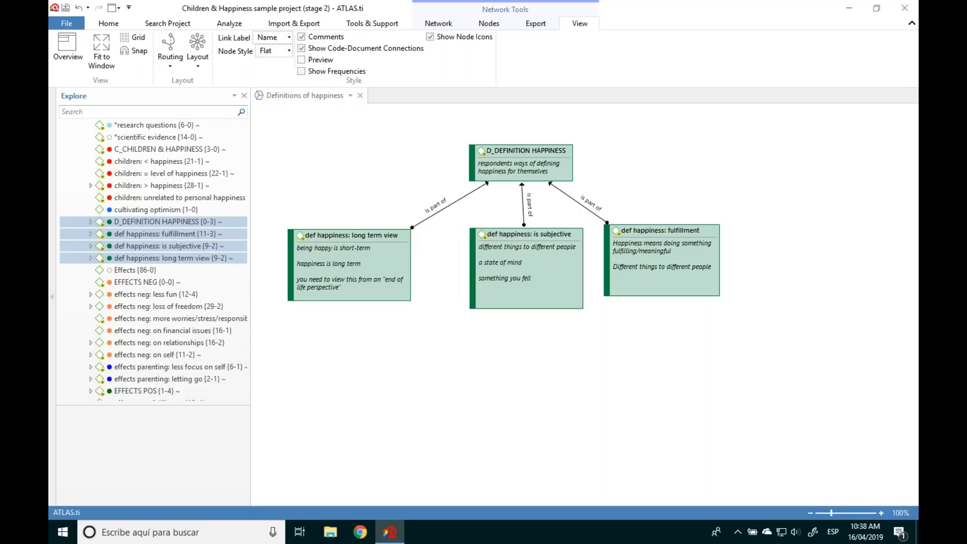
left_click_drag(554, 241, 546, 260)
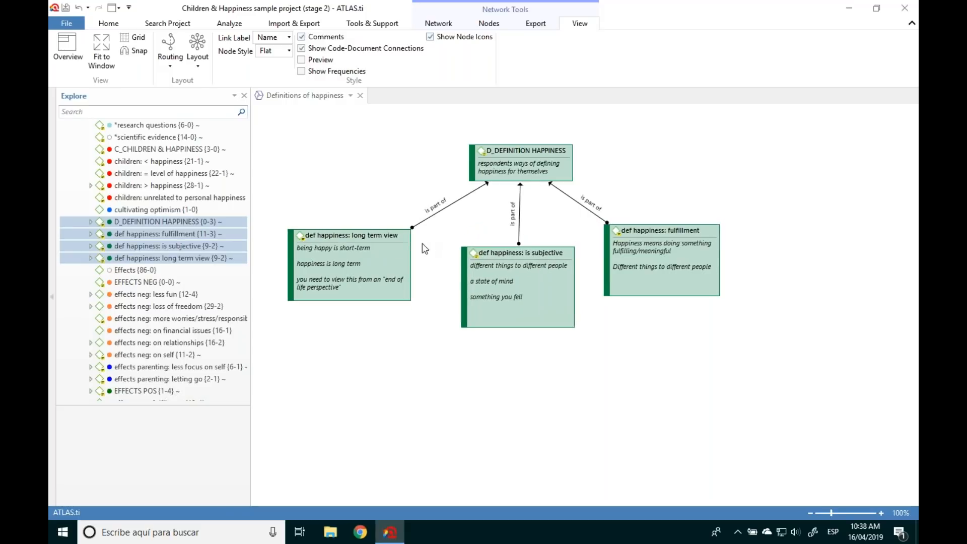
left_click_drag(407, 244, 417, 237)
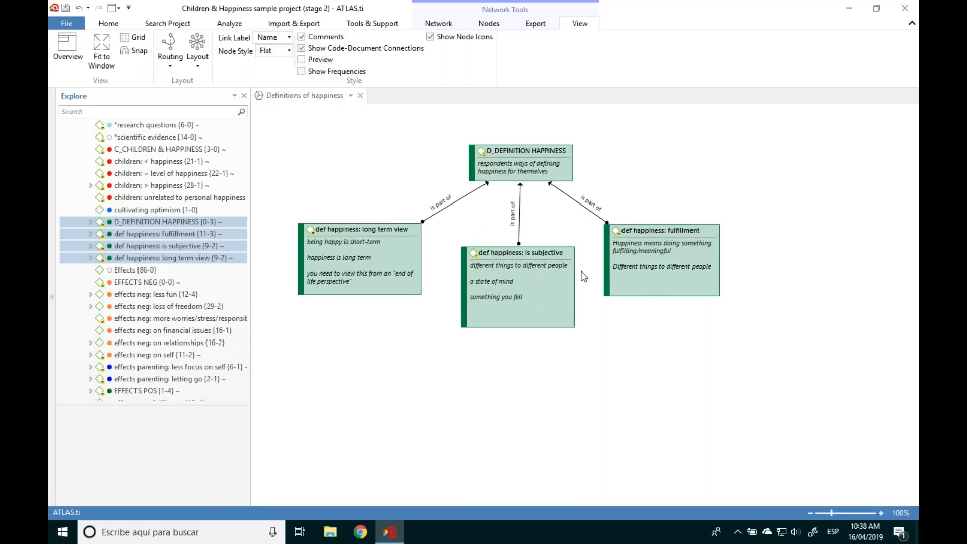
left_click_drag(507, 156, 499, 153)
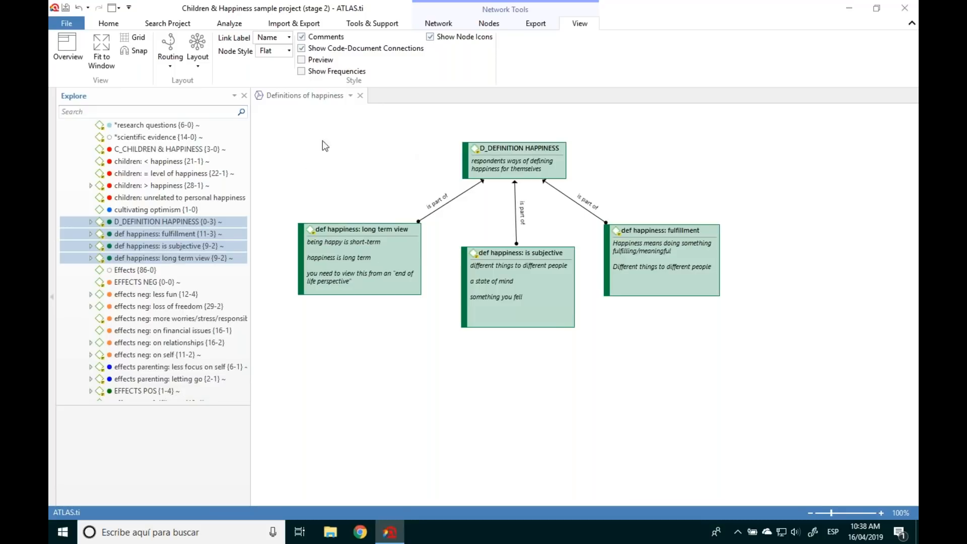
Step: Close and reopen the "Definitions of happiness" network, displaying both frequencies and comments on its nodes
left_click(301, 72)
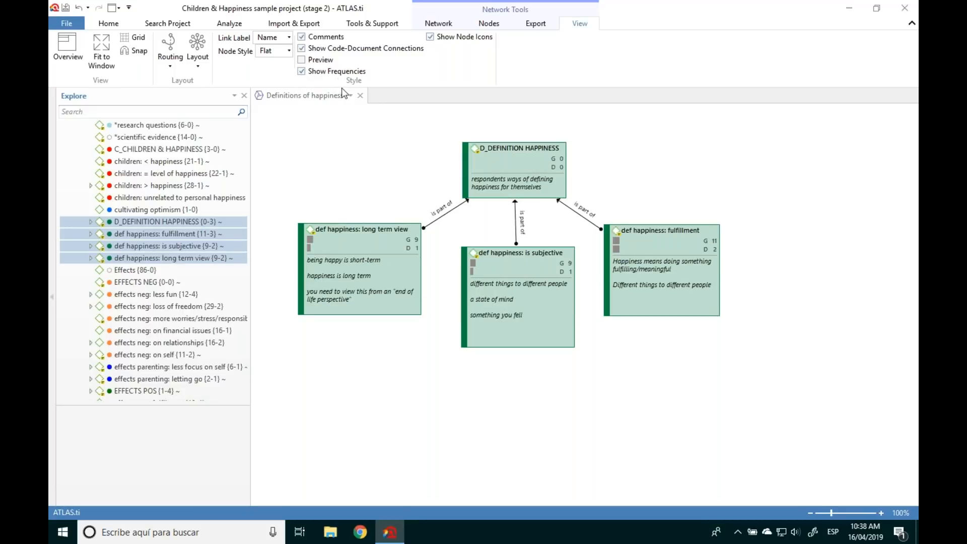
left_click(361, 96)
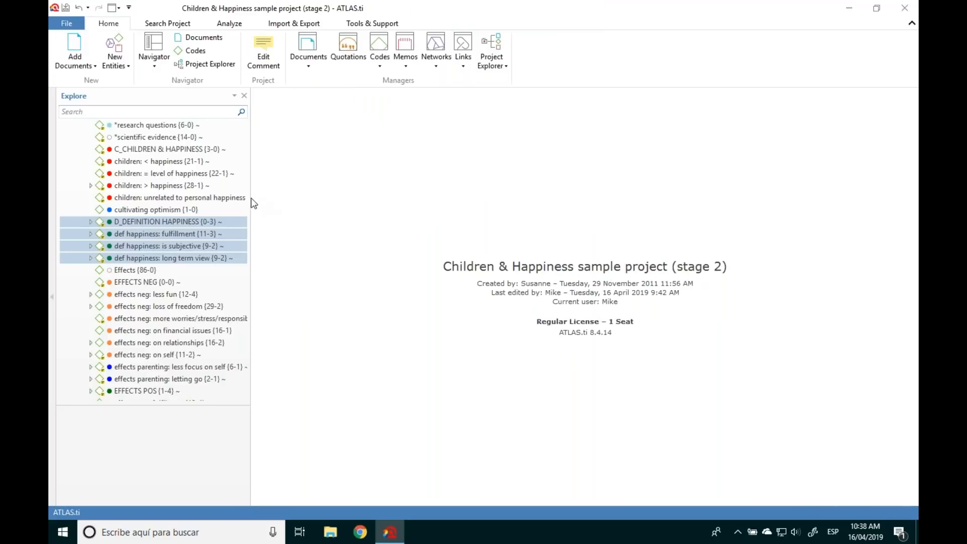
left_click_drag(242, 204, 244, 367)
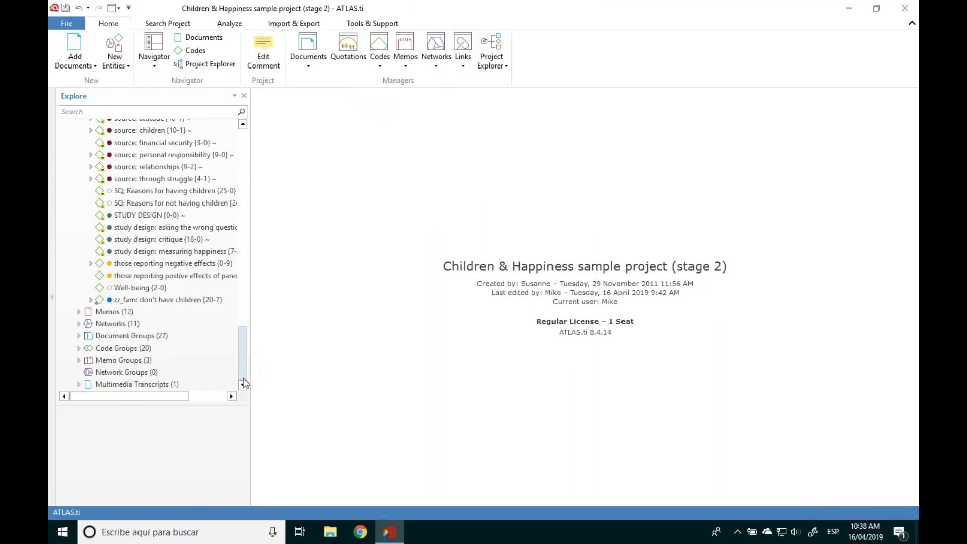
left_click(78, 324)
double_click(129, 351)
left_click(564, 25)
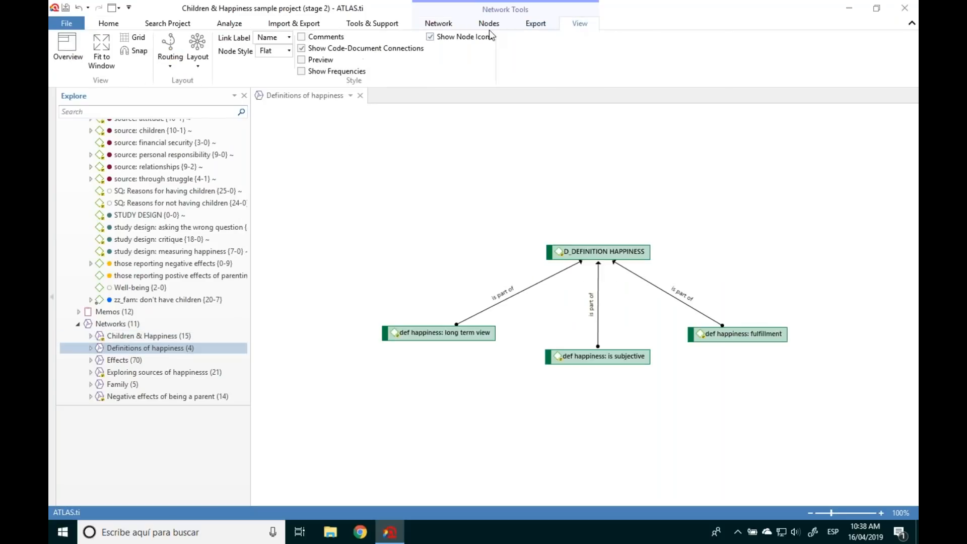
left_click(302, 71)
left_click(301, 37)
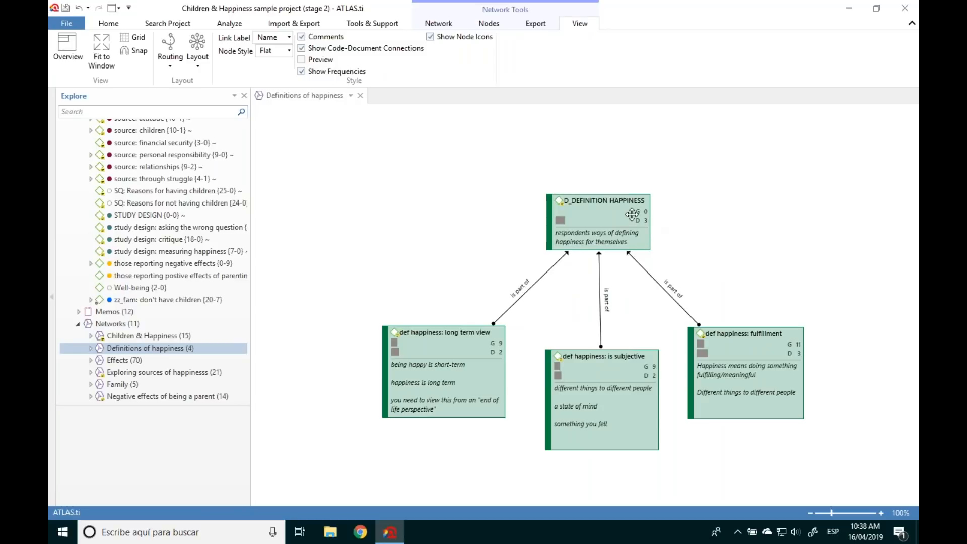
Step: Examine the groundedness and density values on the four code nodes of the network
mouse_move(622, 219)
left_click(580, 214)
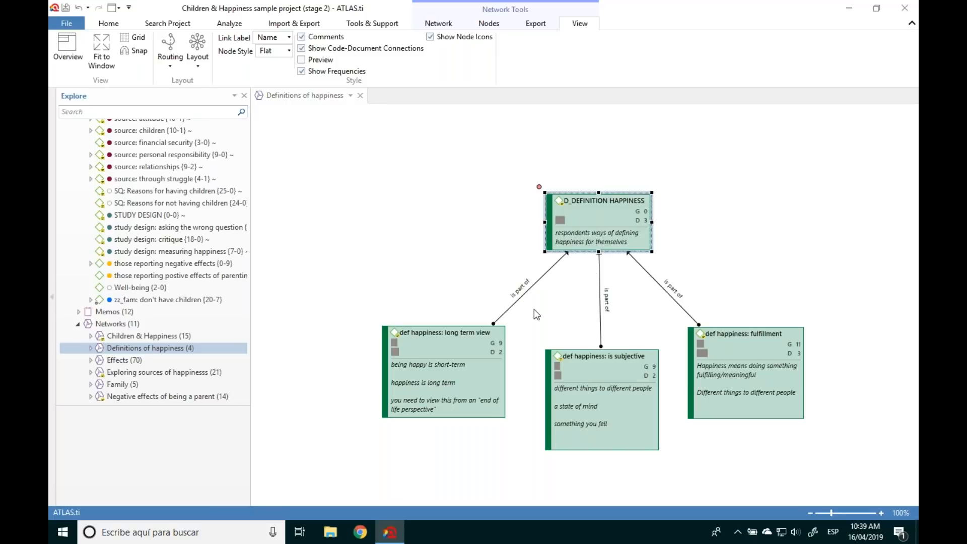
scroll(584, 373, "down", 1)
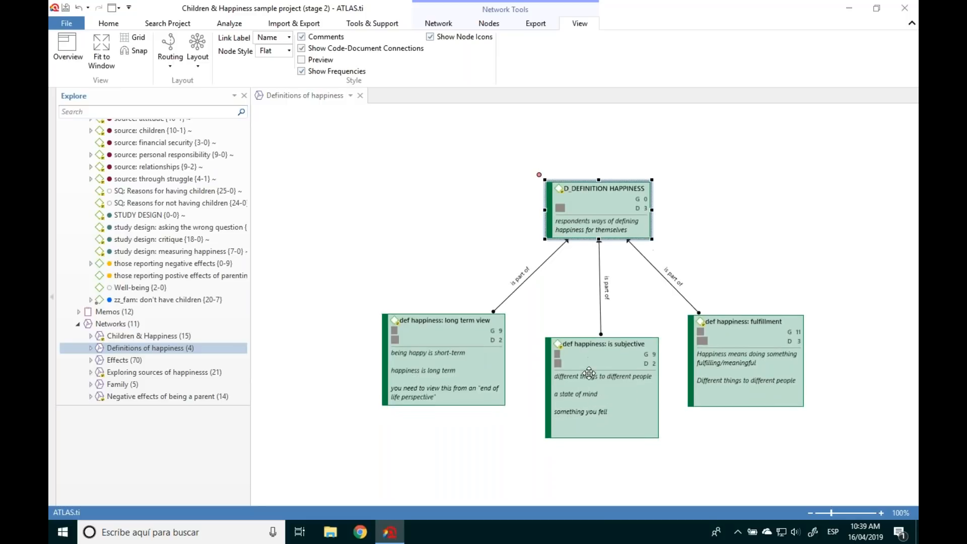
scroll(578, 364, "down", 1)
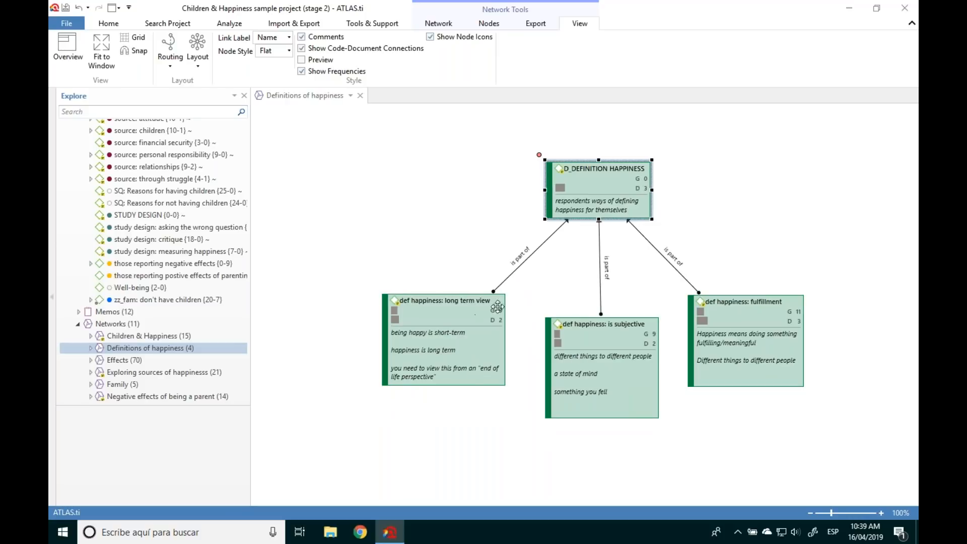
scroll(724, 352, "down", 2)
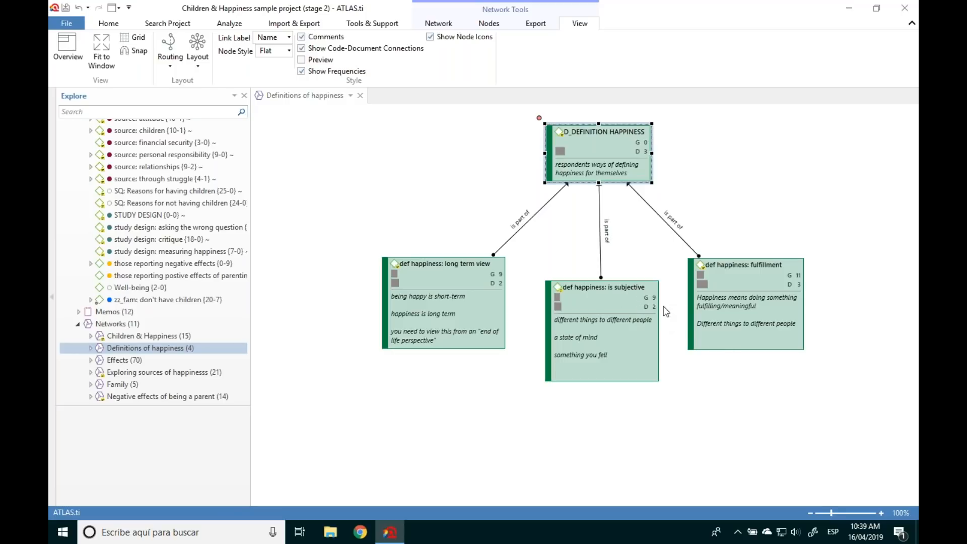
scroll(625, 332, "down", 1)
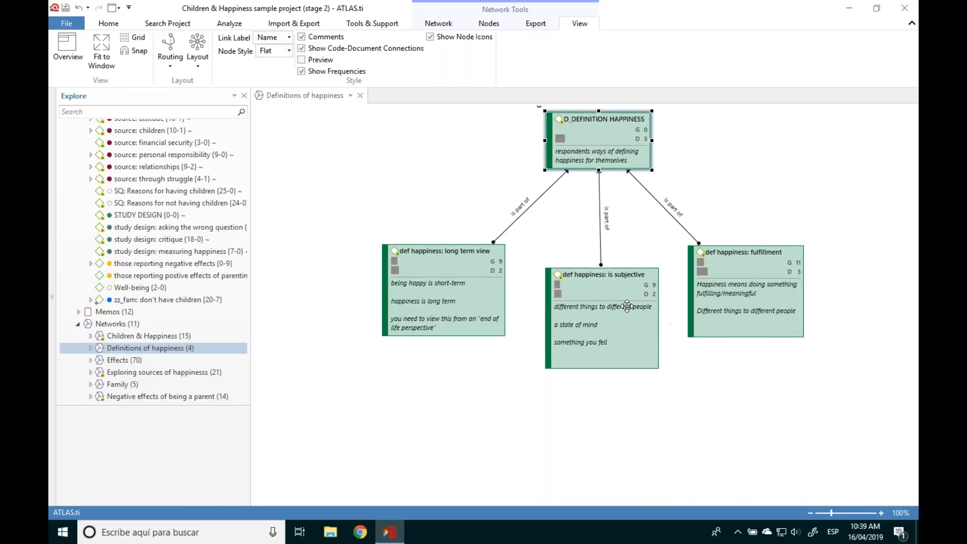
scroll(627, 307, "down", 1)
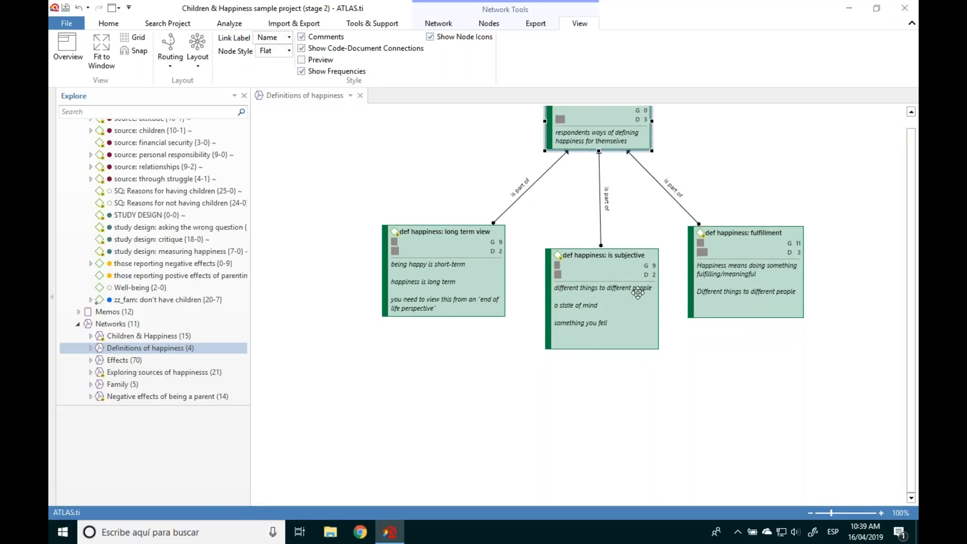
Step: Add the quotations linked to "def happiness: is subjective" to the network as neighbors
right_click(612, 264)
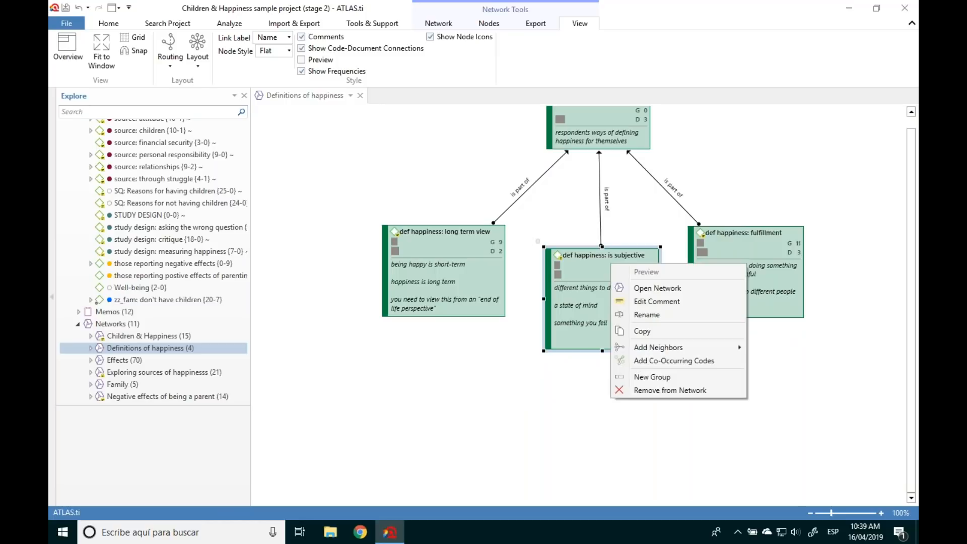
mouse_move(669, 348)
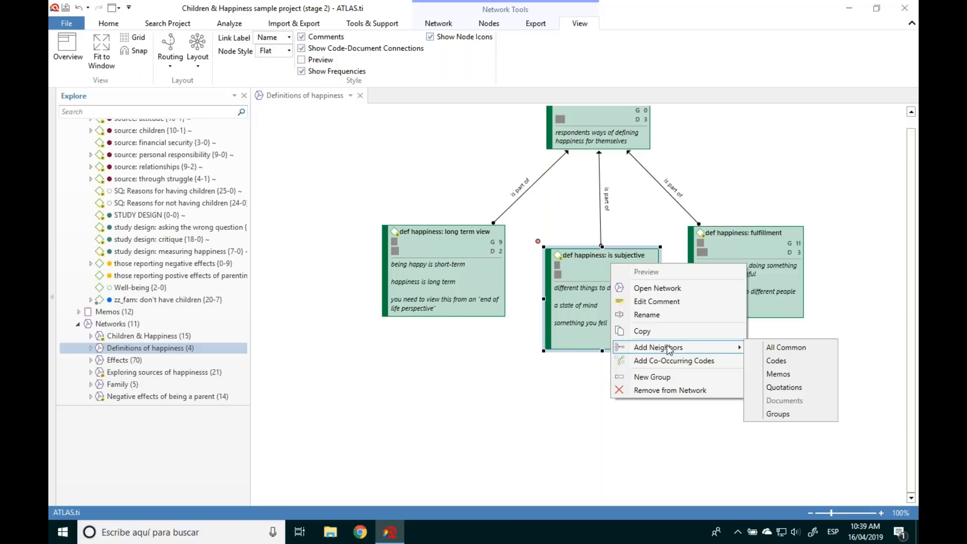
left_click(781, 387)
Step: Separate the stacked quotation nodes and distribute them in the free space around and below the three definition codes
left_click_drag(792, 419, 382, 374)
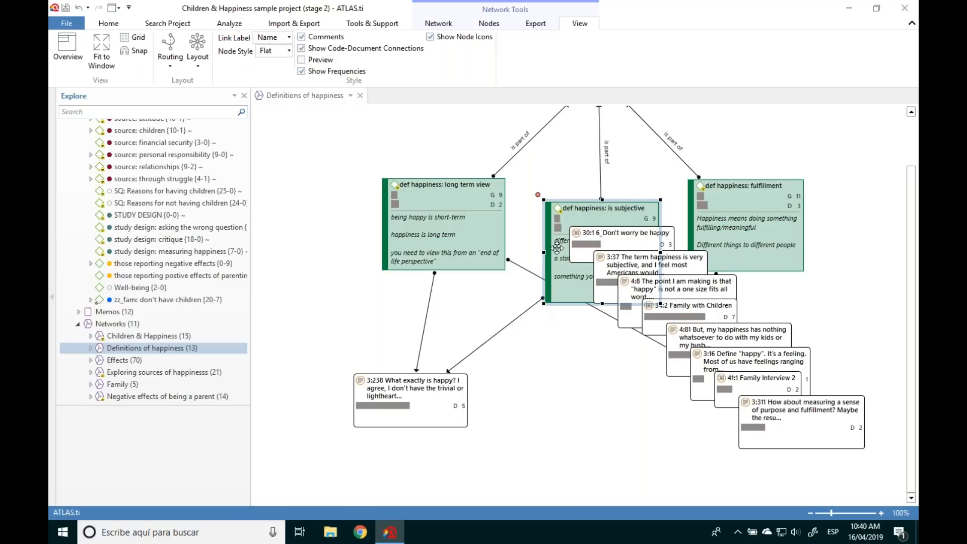
left_click(401, 391)
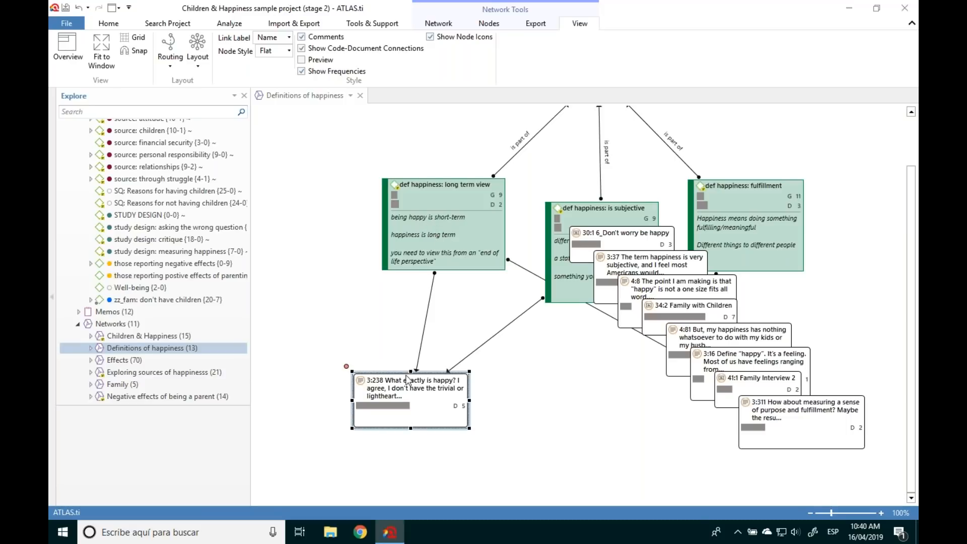
left_click_drag(773, 413, 541, 423)
left_click_drag(750, 395, 841, 282)
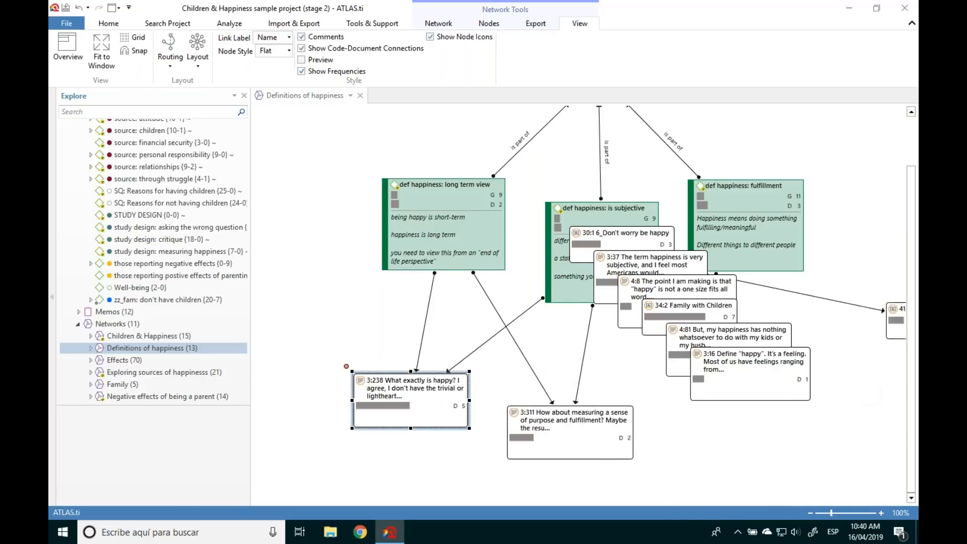
left_click_drag(769, 365, 899, 379)
left_click_drag(753, 343, 800, 456)
left_click_drag(680, 326, 564, 469)
left_click_drag(604, 207, 651, 455)
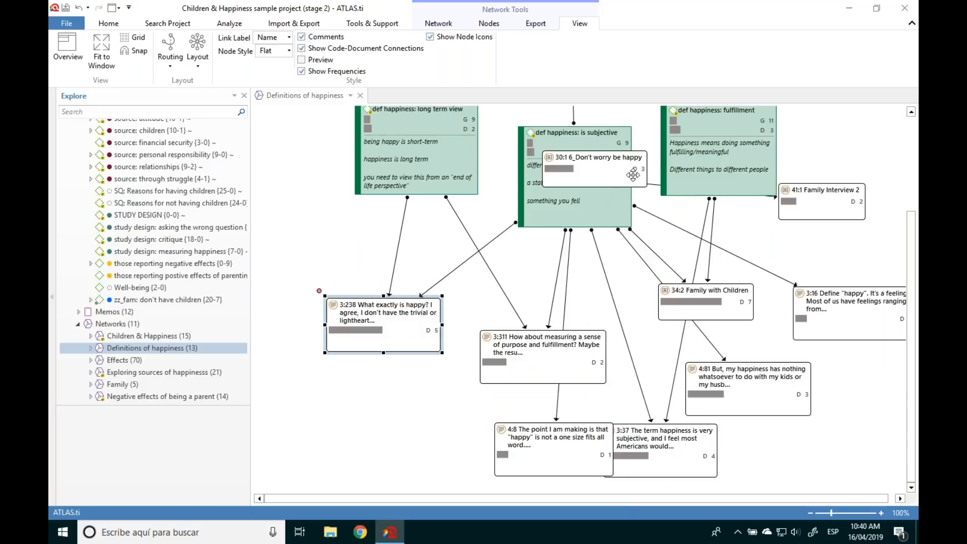
left_click_drag(640, 177, 767, 346)
left_click_drag(821, 386, 811, 469)
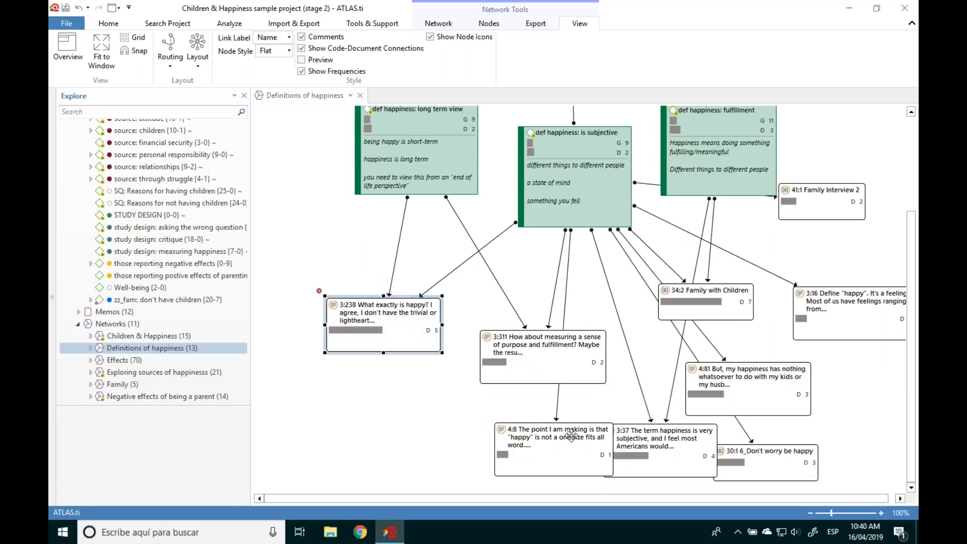
Step: Move quotation 4:8 away from its neighbor and enlarge its node in height and width
left_click_drag(574, 434, 508, 446)
scroll(480, 434, "down", 1)
left_click(480, 434)
scroll(480, 434, "down", 1)
left_click_drag(486, 438, 488, 469)
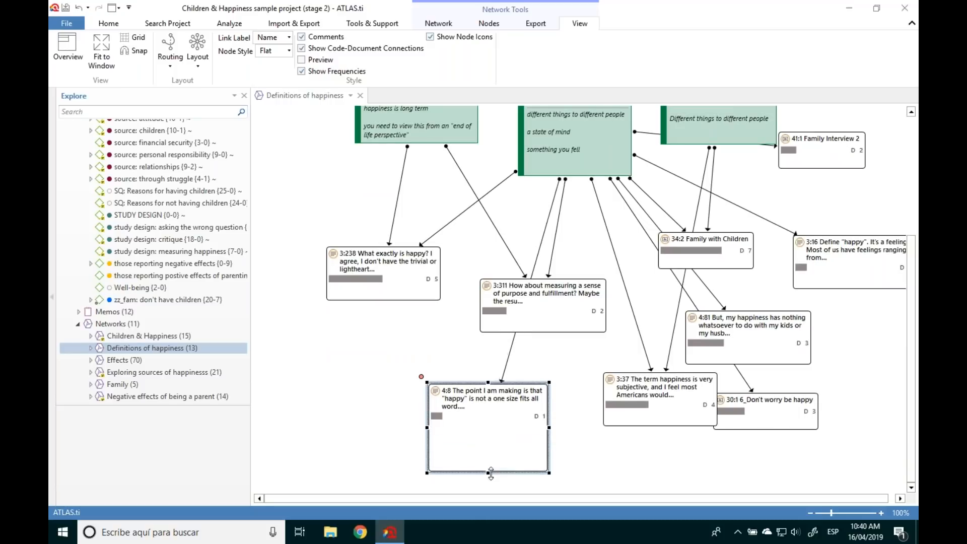
left_click_drag(549, 417, 564, 417)
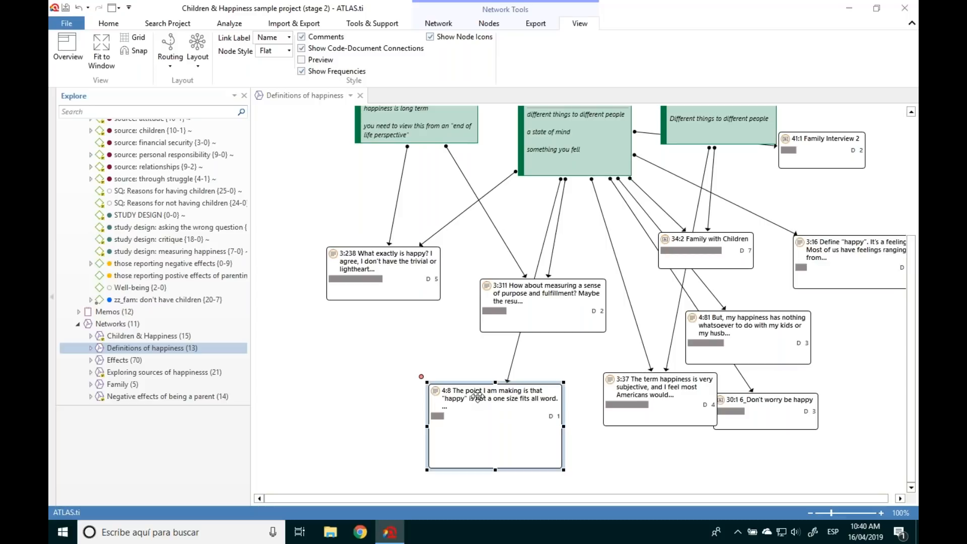
Step: Show previews on the network nodes, move quotations 3:238 and 4:8 away from their neighbors, and make 4:8 taller
left_click(303, 60)
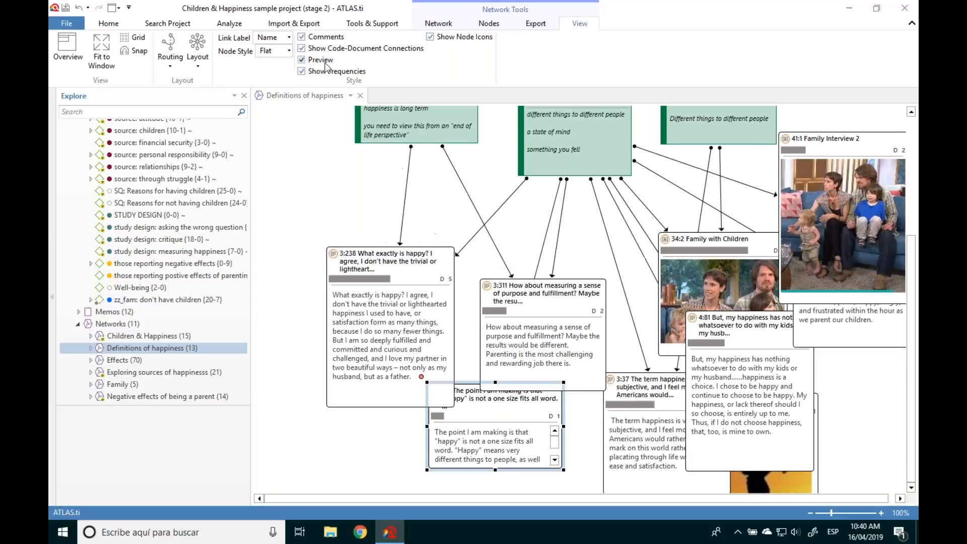
scroll(461, 256, "down", 1)
left_click_drag(392, 262, 345, 234)
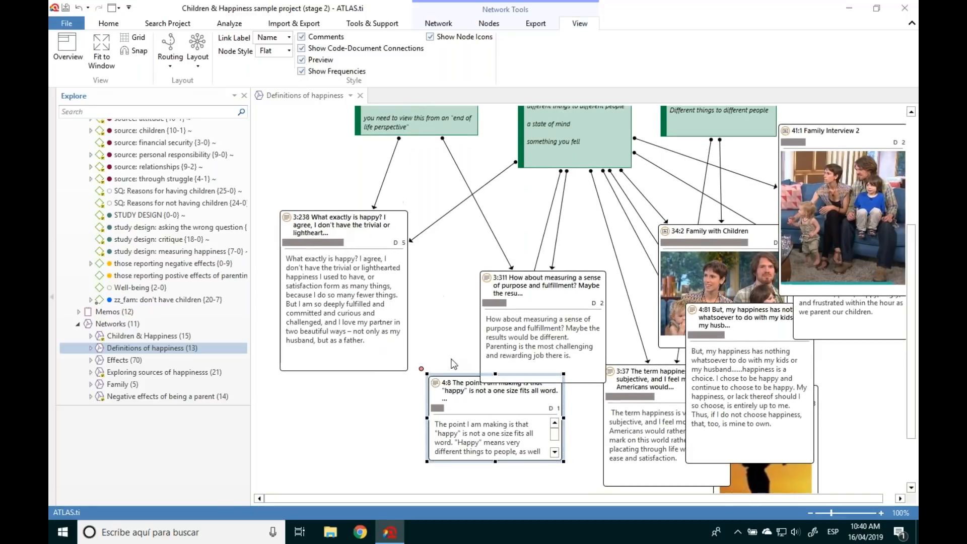
left_click_drag(454, 388, 425, 375)
left_click_drag(465, 448, 466, 474)
left_click_drag(455, 375, 375, 401)
Step: Spread out quotations 3:311, 34:2, 41:1, 4:81 and 3:37 to reduce their overlap, and move 3:238 higher
left_click_drag(535, 276, 492, 246)
left_click_drag(688, 222, 597, 207)
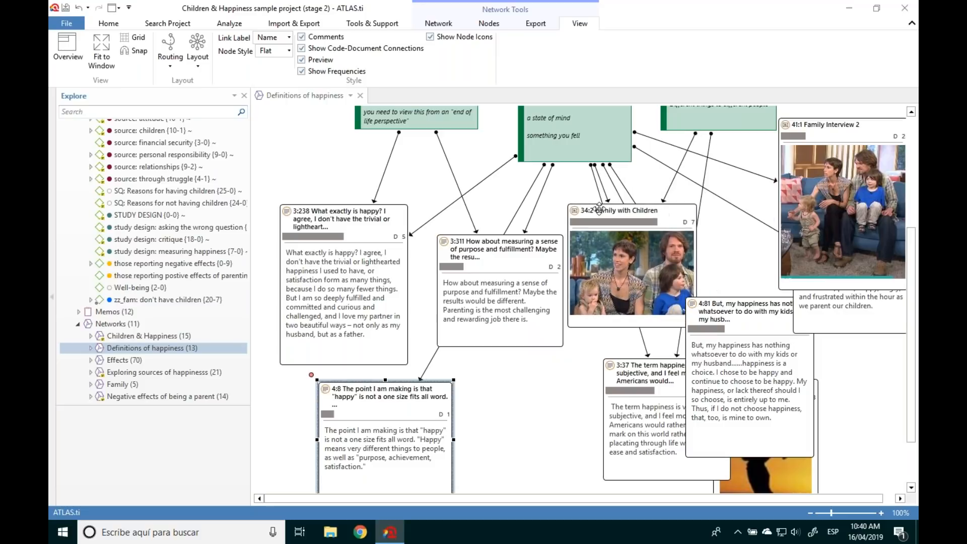
left_click_drag(826, 134, 824, 115)
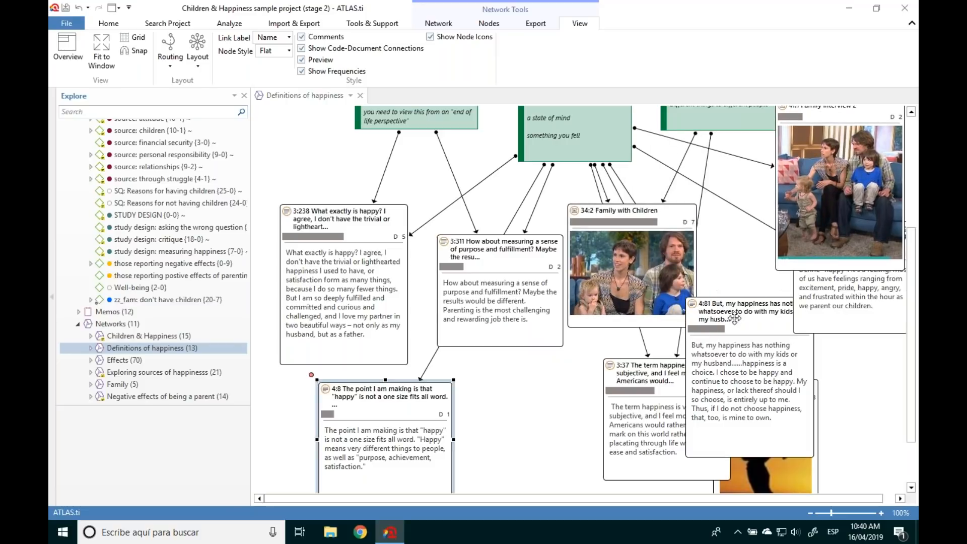
left_click_drag(733, 317, 740, 249)
left_click_drag(669, 381, 620, 381)
scroll(490, 338, "down", 2)
left_click(330, 192)
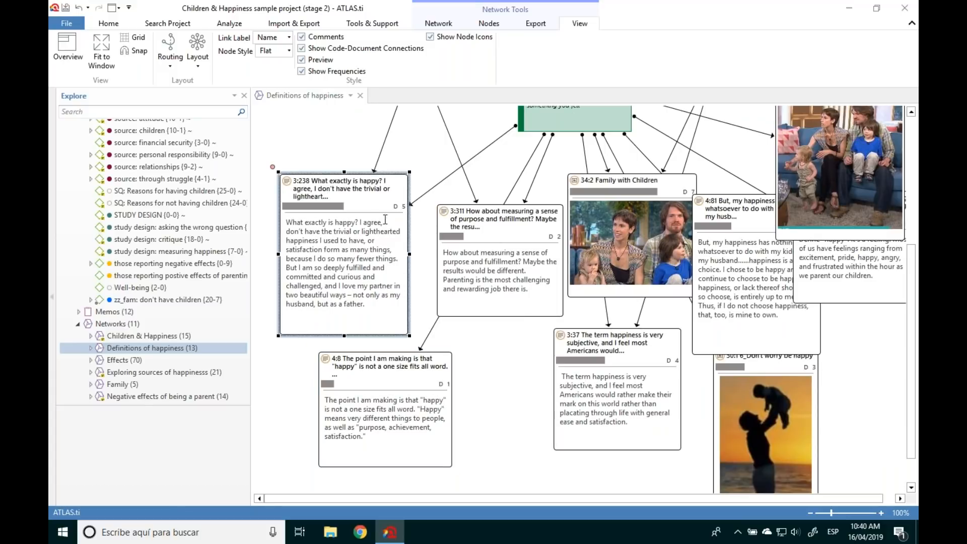
left_click_drag(352, 176, 349, 124)
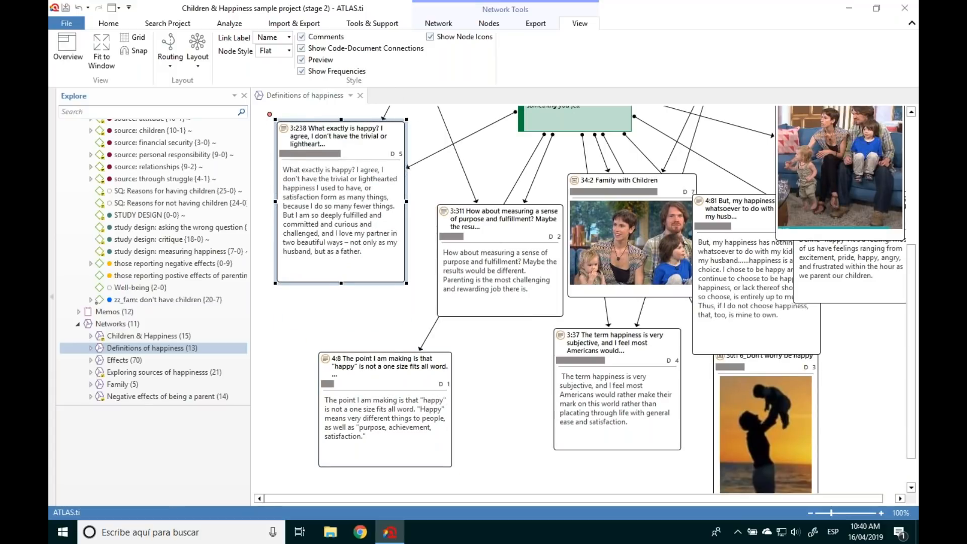
Step: Remove quotation 3:311 from the network and move quotation 4:8 closer to 3:37
left_click(466, 215)
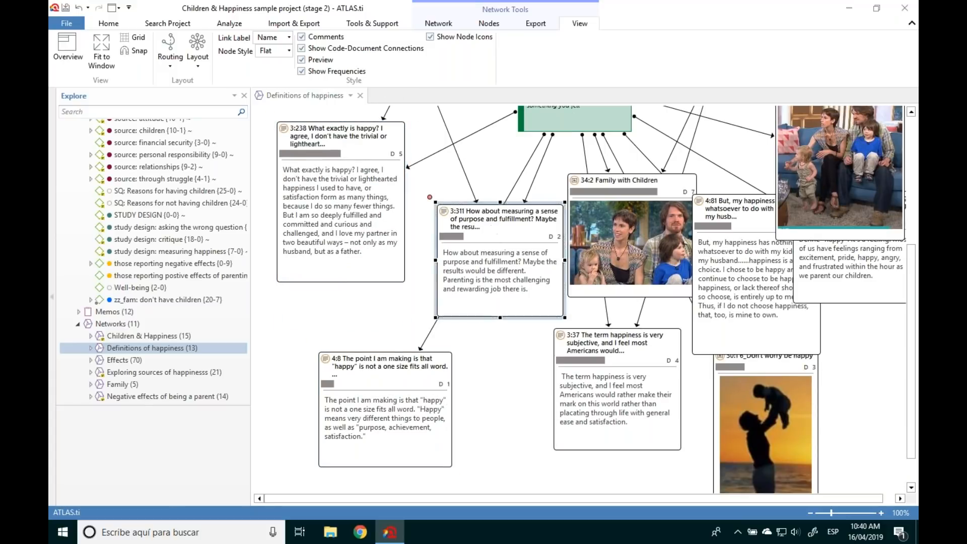
right_click(497, 228)
left_click(544, 352)
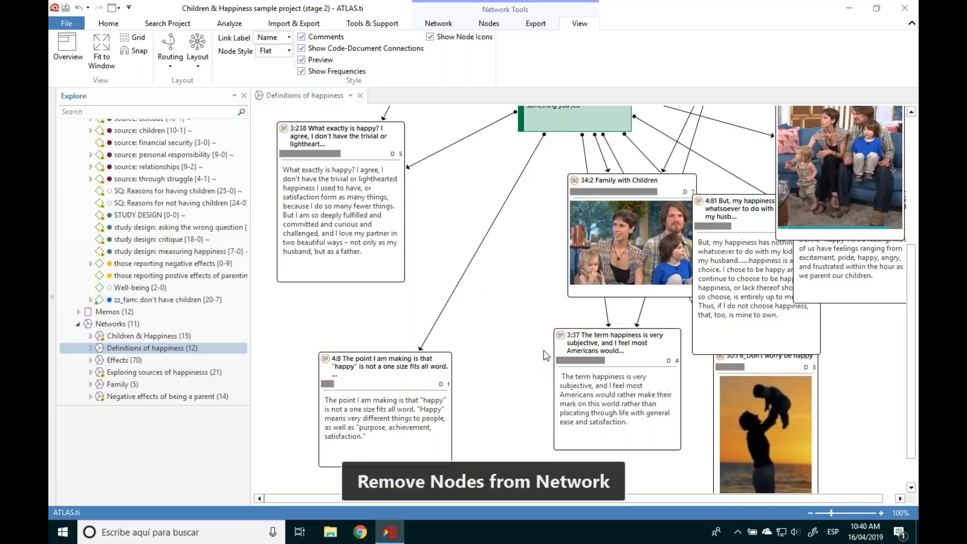
left_click_drag(408, 381, 471, 380)
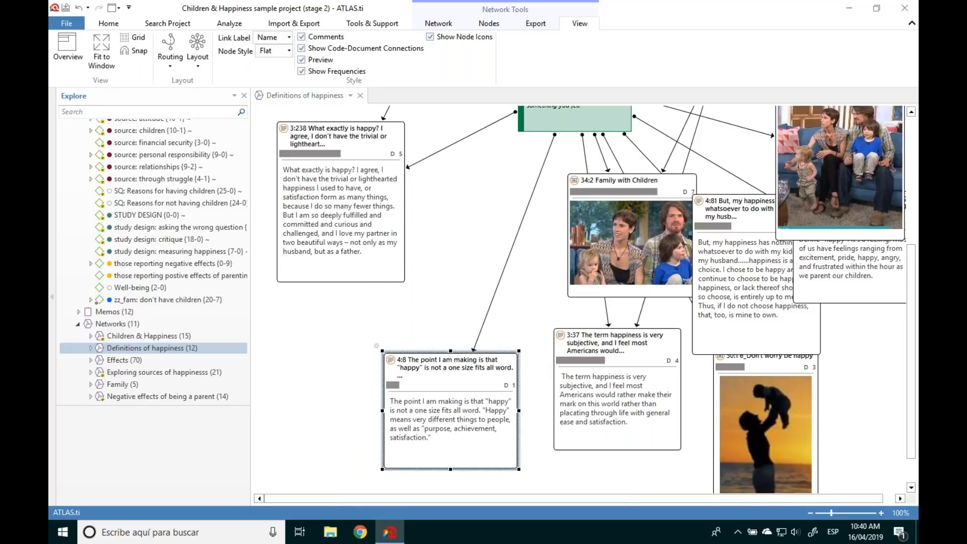
Step: Link quotation 4:8 to 3:238 with "contradicts" and to 3:37 with "criticizes", leaving room for the second link's label
scroll(420, 434, "up", 2)
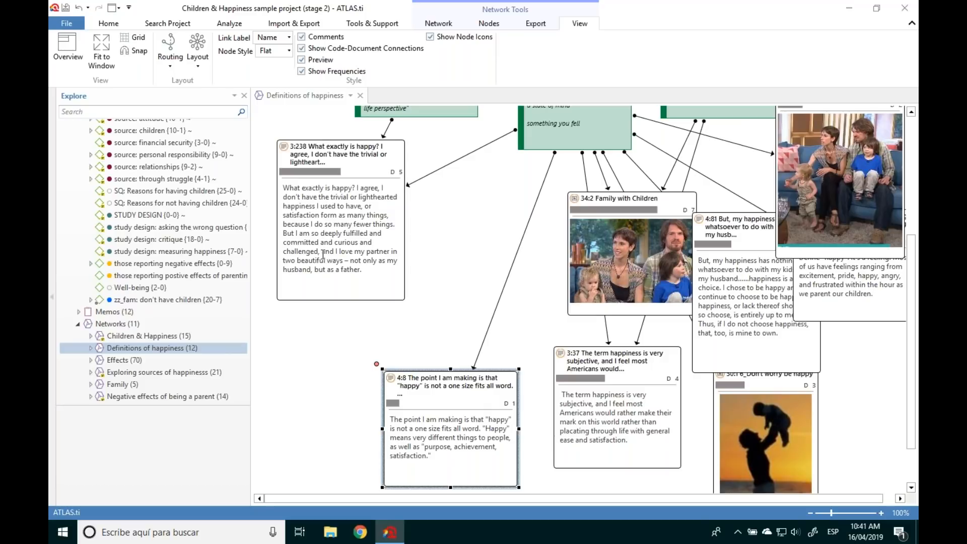
left_click_drag(377, 367, 348, 242)
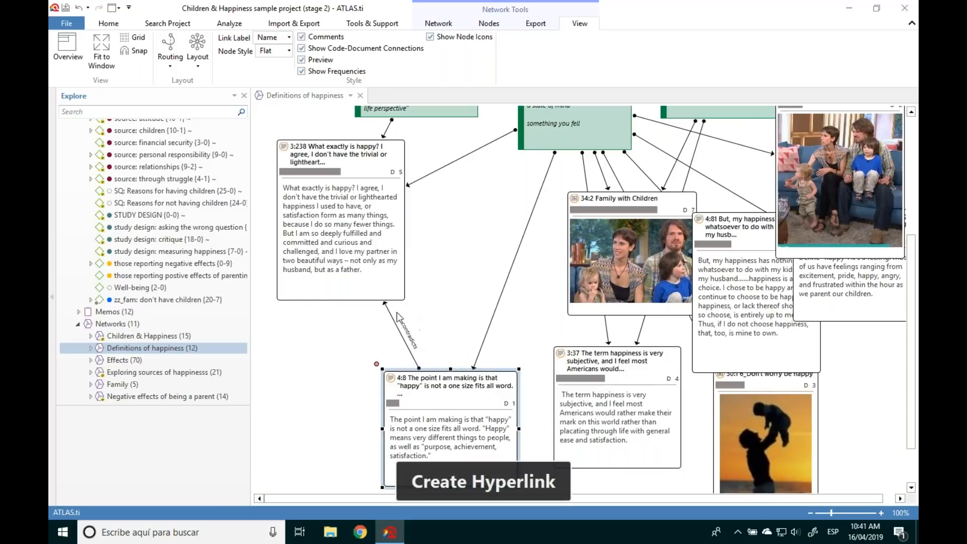
scroll(412, 361, "down", 2)
left_click_drag(376, 311, 597, 356)
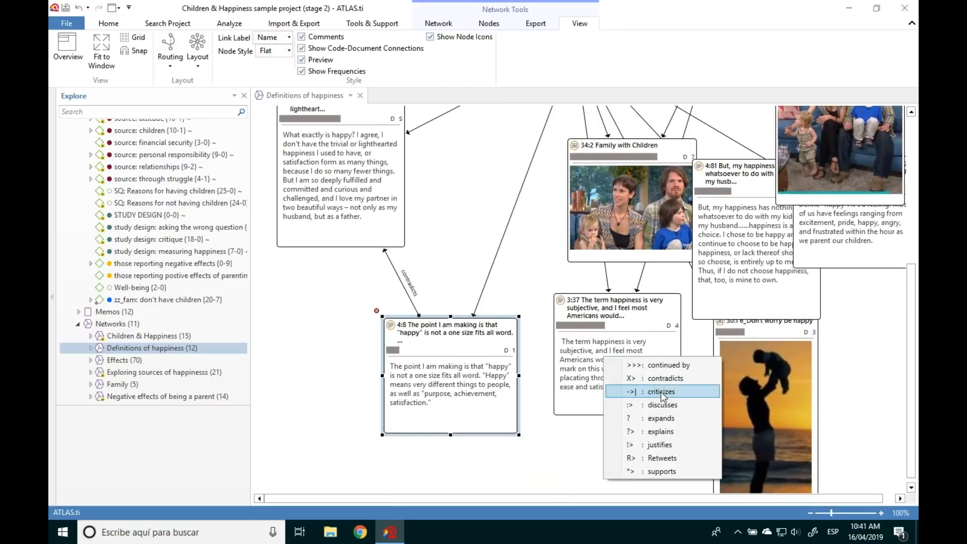
left_click(664, 398)
left_click_drag(487, 333, 447, 333)
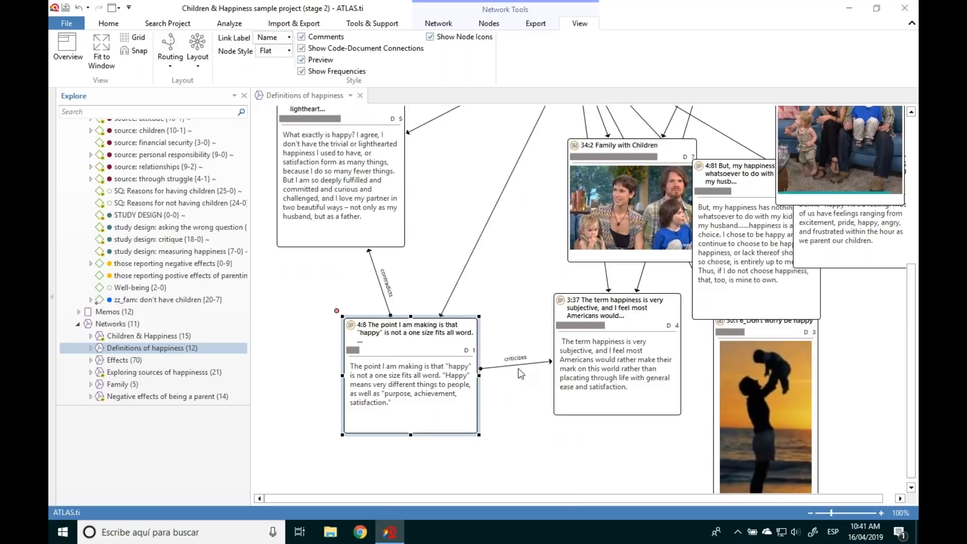
Step: Add the Well-being memo to the network, place it above the long term view code, and link it to D_DEFINITION HAPPINESS
left_click(78, 312)
left_click_drag(244, 311, 242, 347)
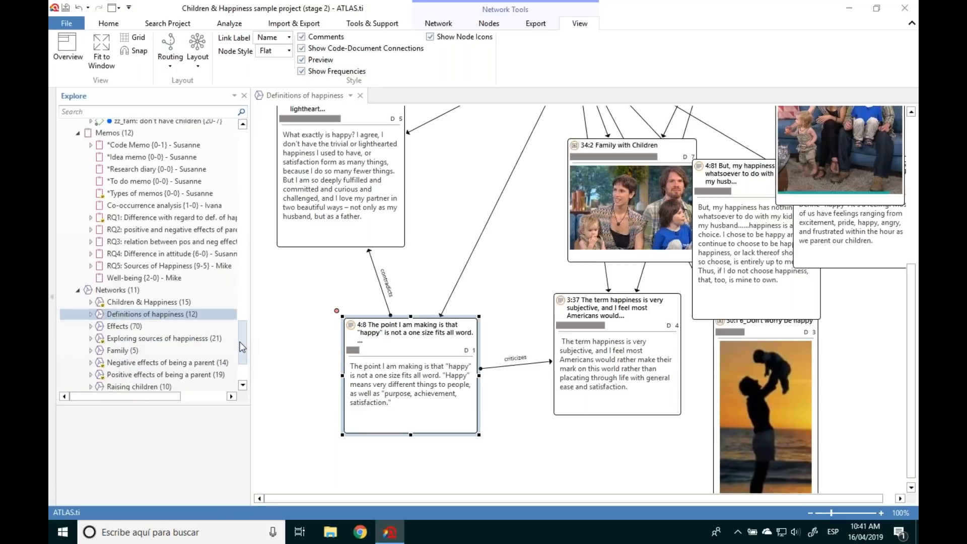
left_click_drag(139, 278, 449, 187)
scroll(463, 218, "up", 1)
scroll(507, 309, "up", 3)
left_click_drag(508, 309, 340, 184)
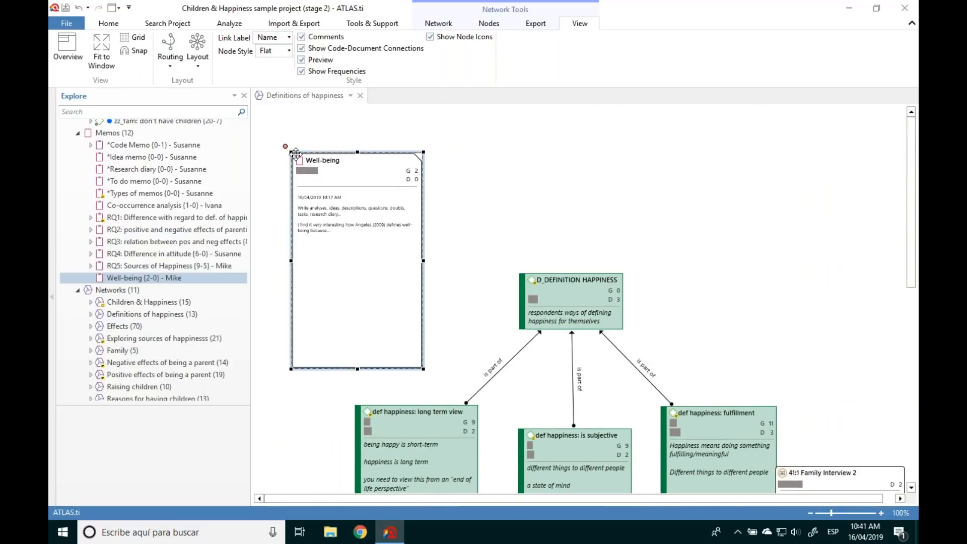
left_click_drag(286, 147, 549, 300)
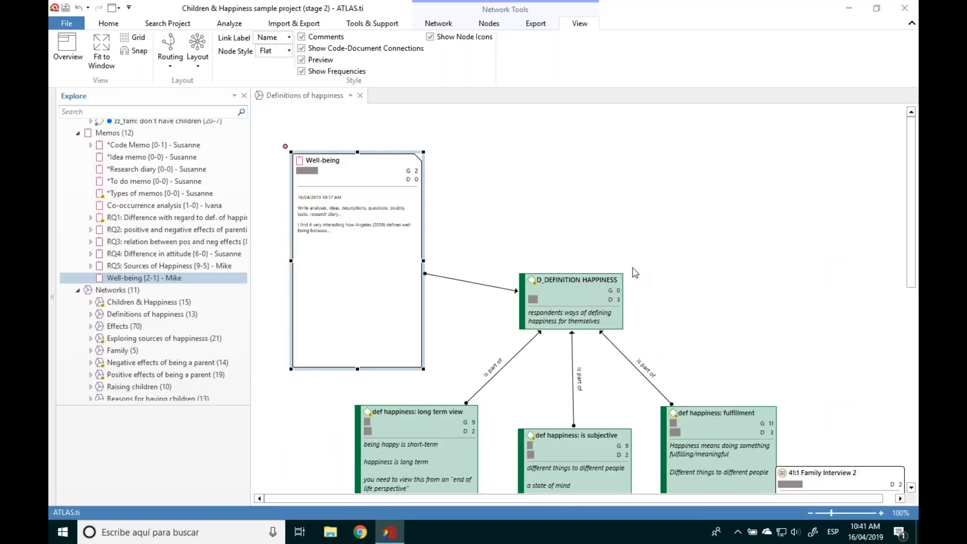
Step: Fit the whole network in the window and move the overlapping quotations and the fulfillment code apart
left_click(101, 51)
left_click_drag(685, 286, 730, 274)
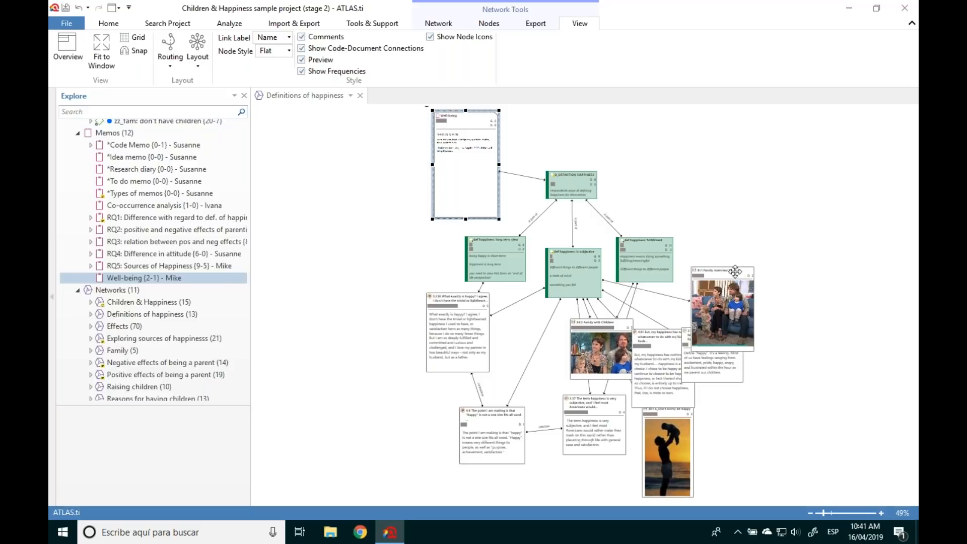
left_click_drag(739, 355, 791, 373)
left_click_drag(576, 324, 537, 323)
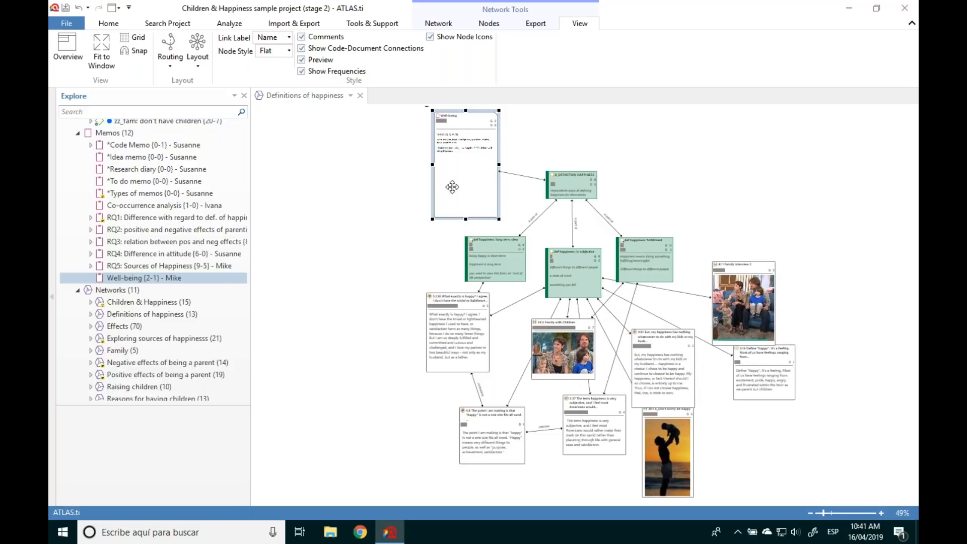
left_click_drag(655, 411, 714, 412)
left_click_drag(641, 333, 650, 319)
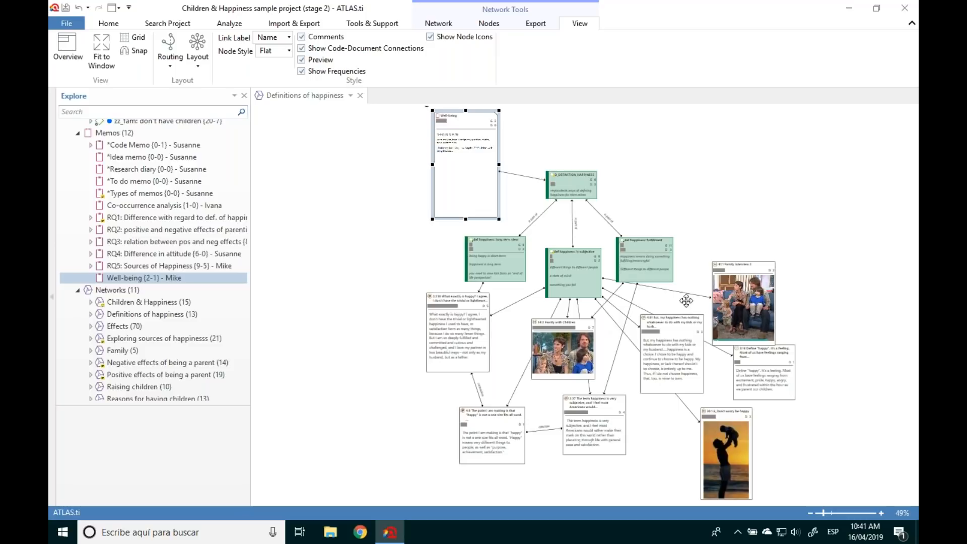
left_click_drag(732, 264, 728, 245)
left_click_drag(638, 243, 644, 235)
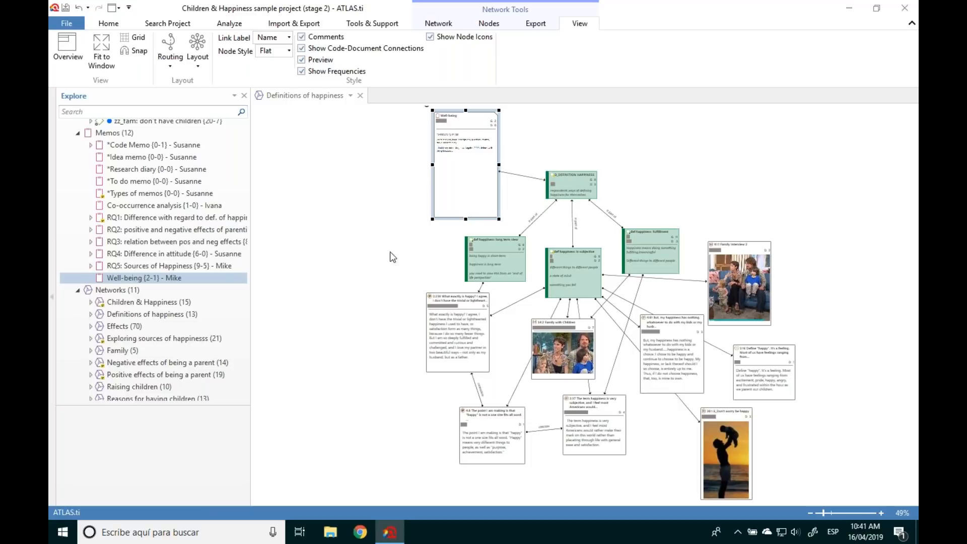
Step: Try the Orthogonal Tree, Circular and Radial layouts on the network
left_click(200, 65)
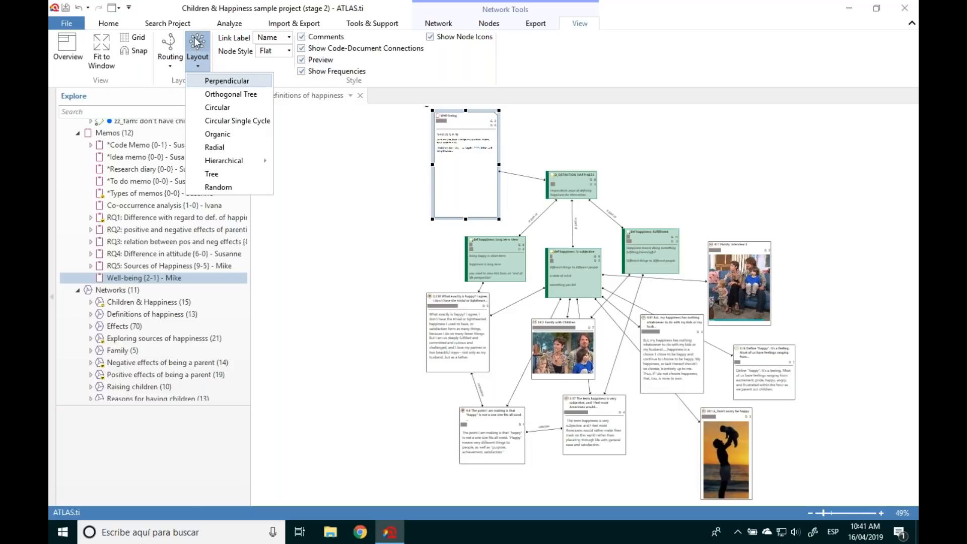
left_click(226, 95)
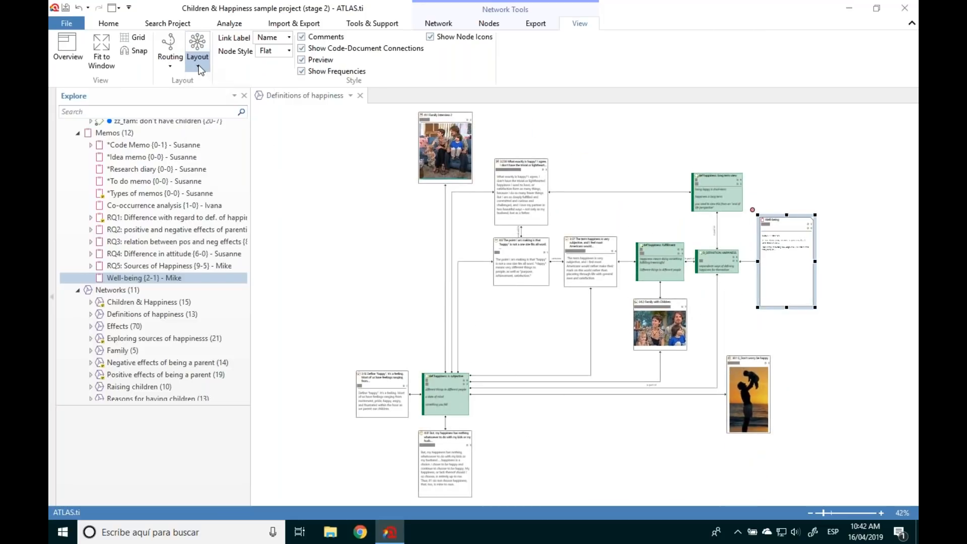
left_click(198, 65)
left_click(222, 108)
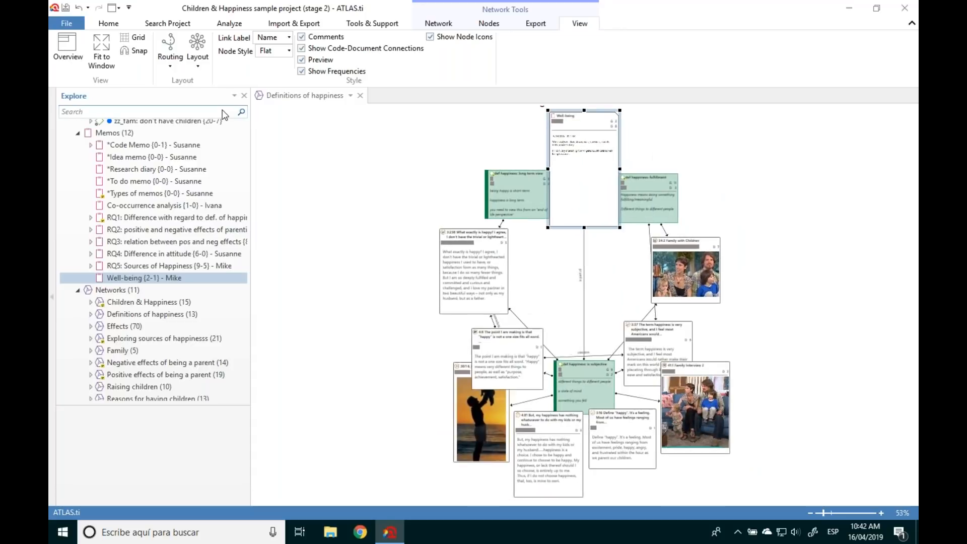
left_click(199, 67)
left_click(218, 148)
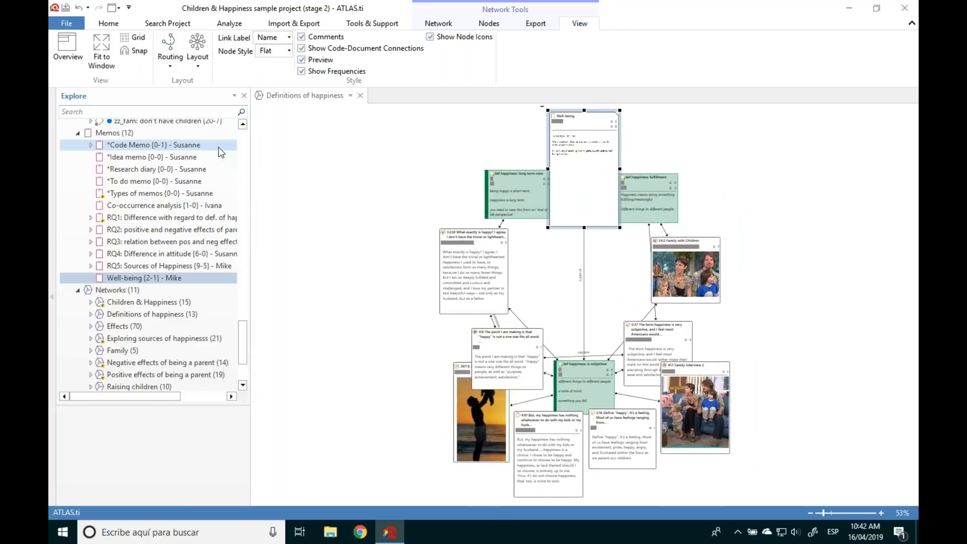
Step: Apply a Hierarchical layout to the network and deselect the Well-being memo
left_click(198, 58)
mouse_move(241, 162)
left_click(292, 175)
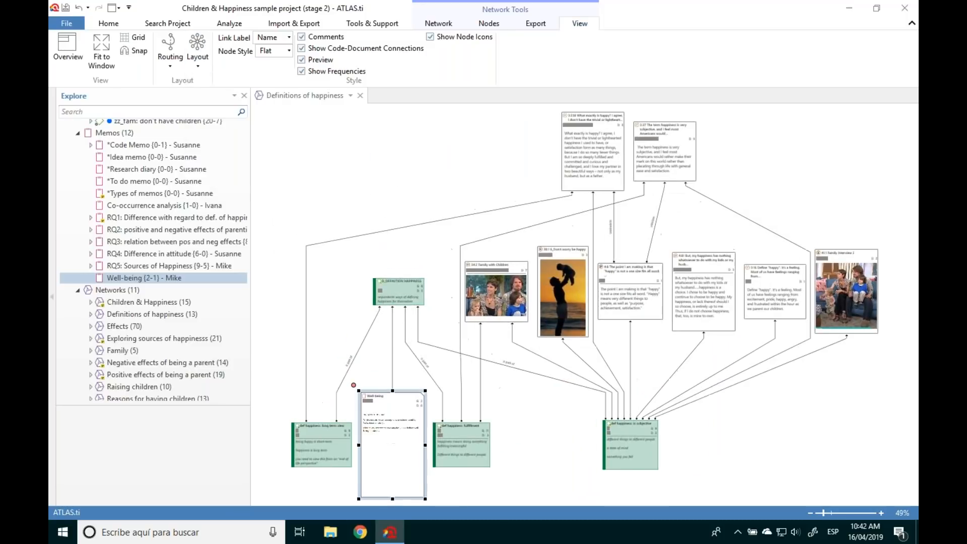
left_click(371, 230)
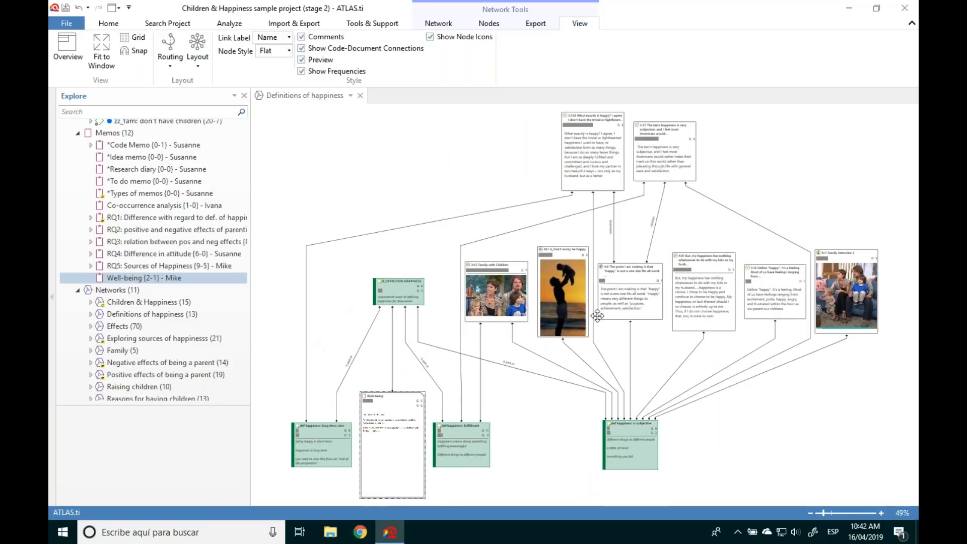
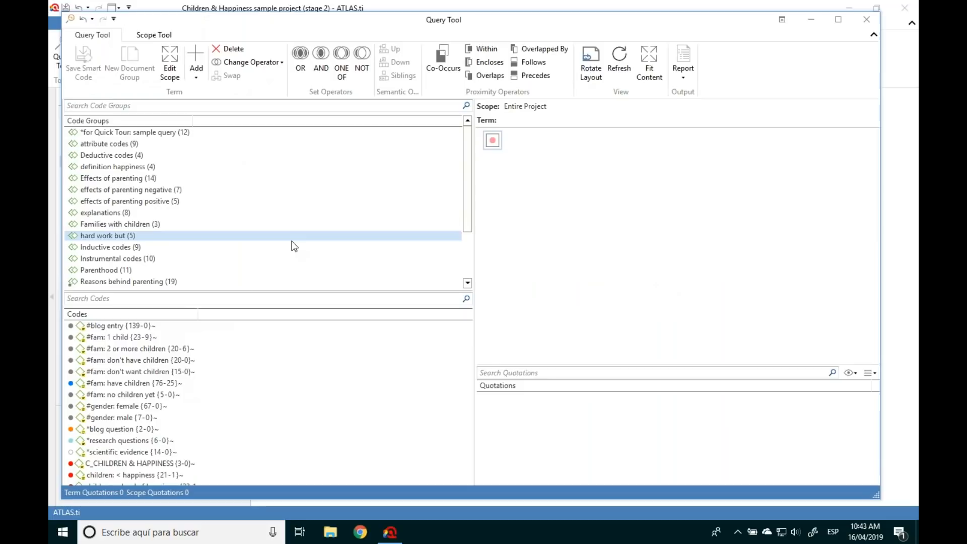
Step: In the Query Tool, narrow the code lists area and widen the Code Groups column to fit the longest group name
left_click_drag(474, 250, 342, 252)
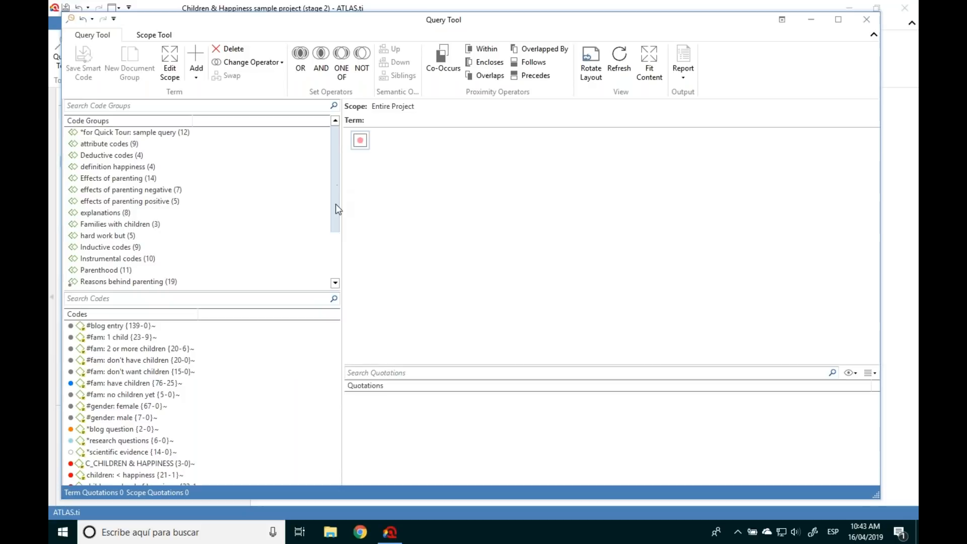
left_click_drag(334, 207, 338, 262)
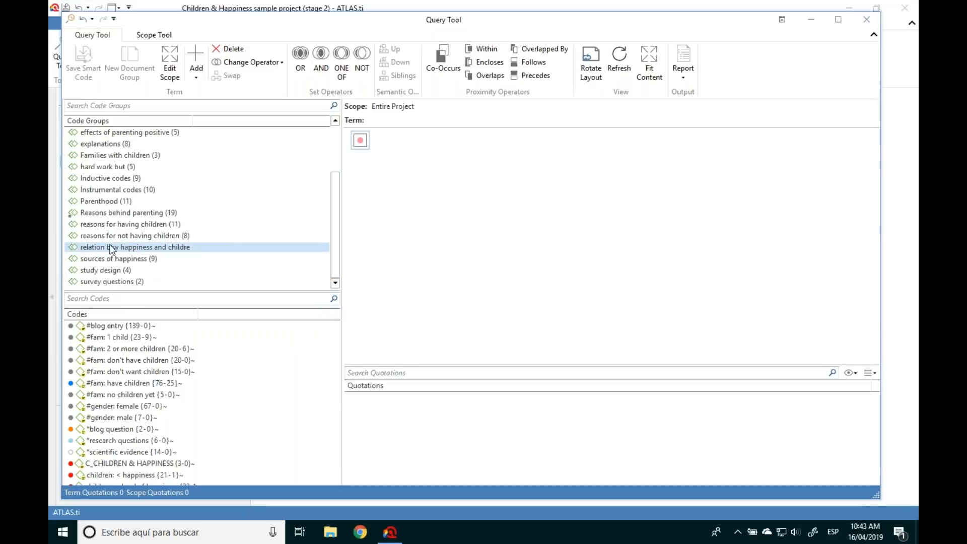
left_click_drag(191, 121, 241, 122)
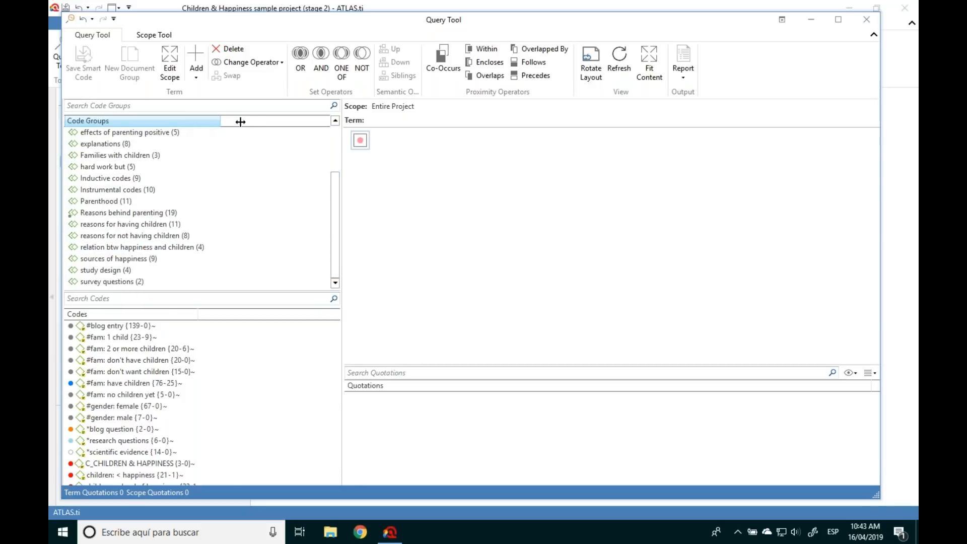
Step: Query the code group "relation btw happiness and children", enlarge the results area and browse its quotations
left_click(199, 247)
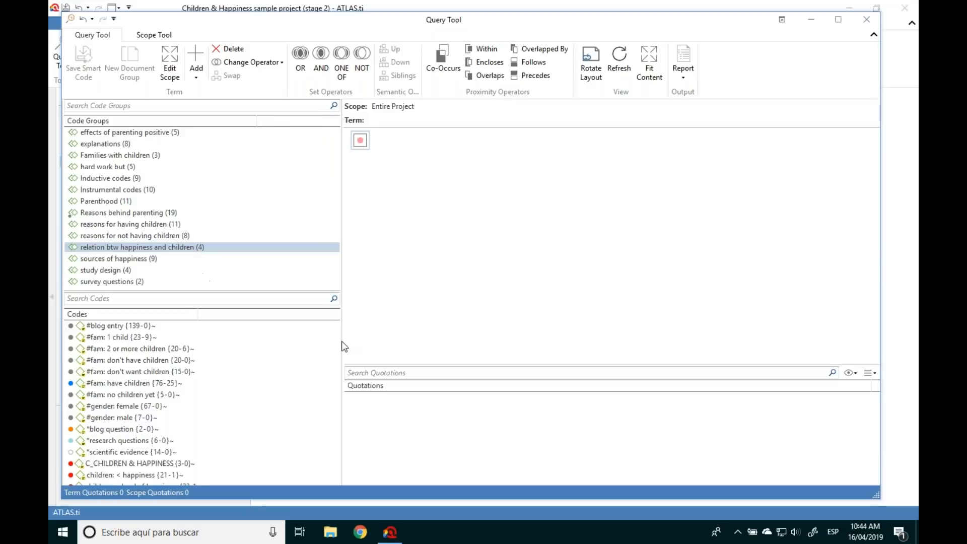
left_click_drag(335, 334, 323, 353)
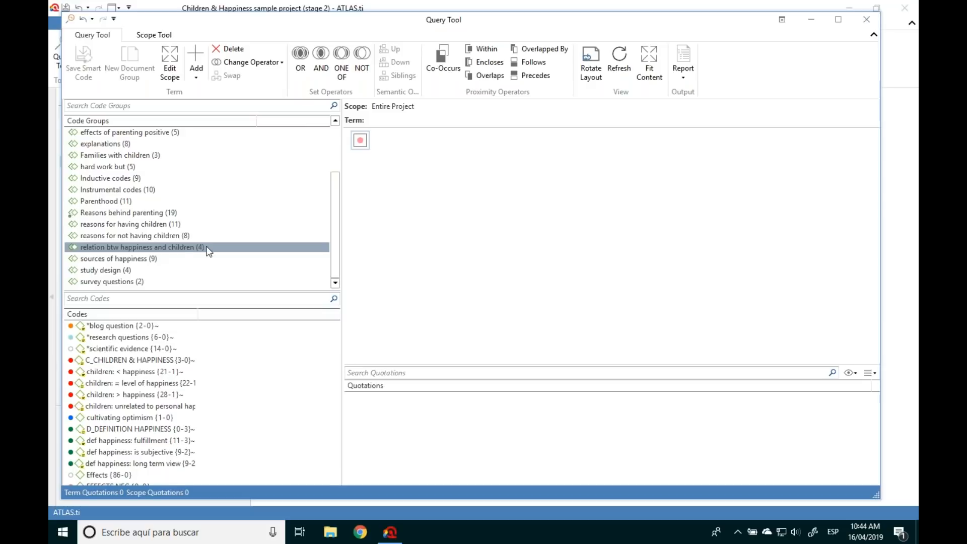
double_click(113, 248)
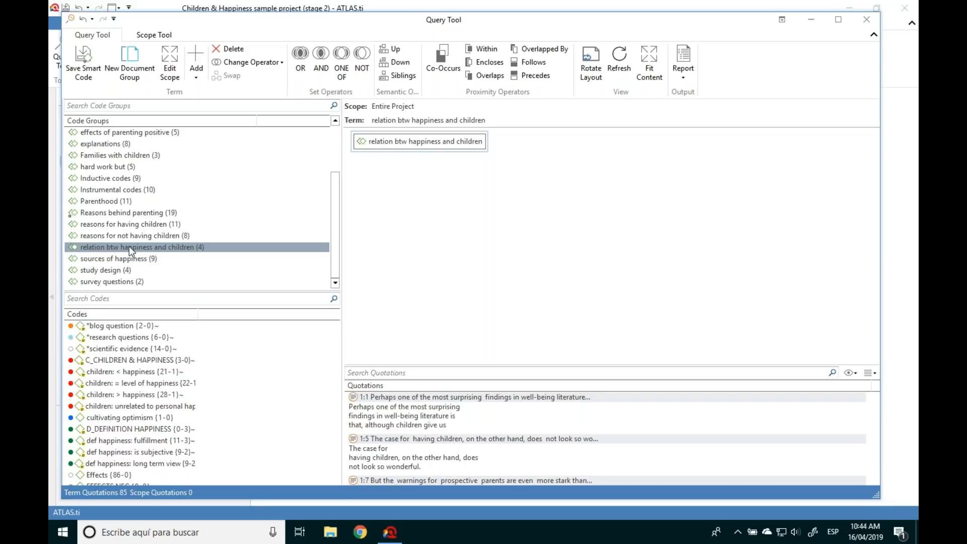
left_click_drag(444, 367, 443, 266)
scroll(425, 368, "down", 20)
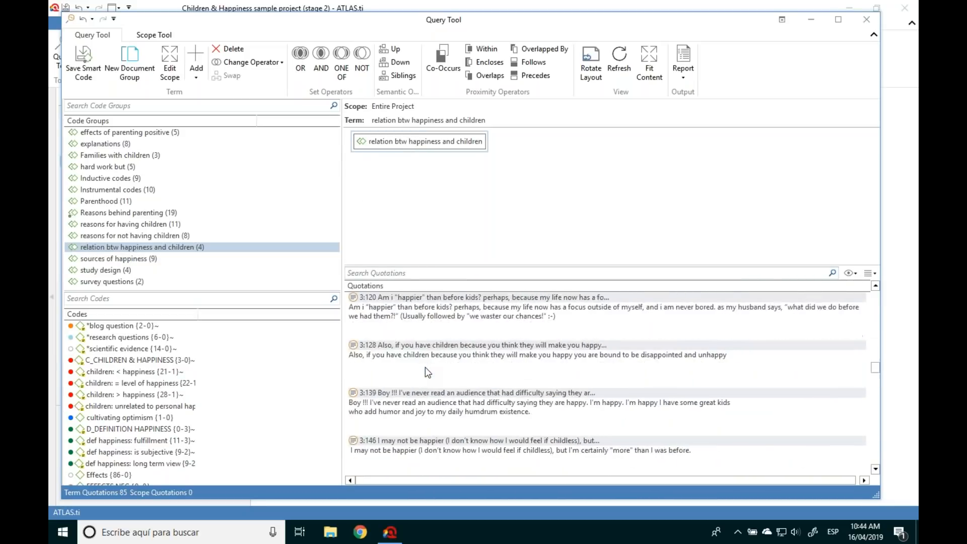
scroll(448, 312, "up", 1)
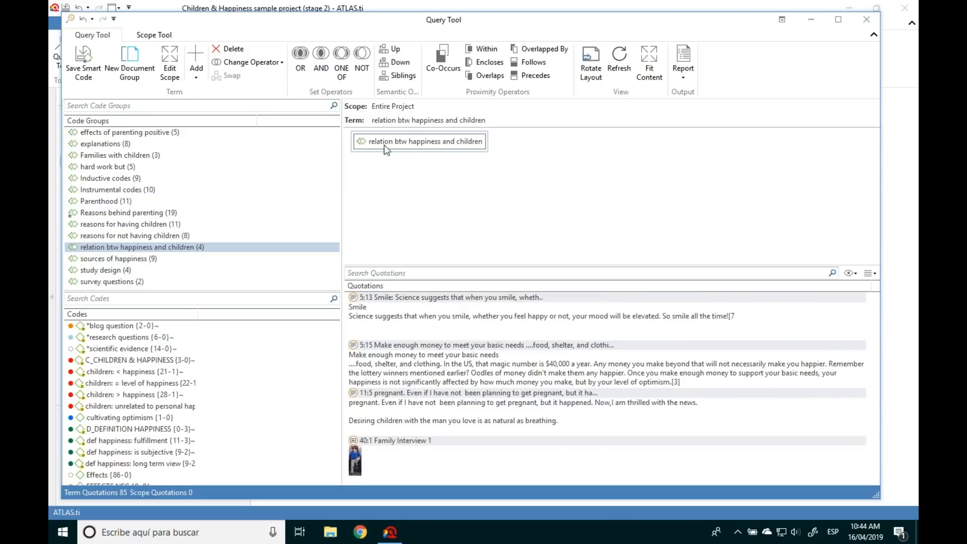
Step: Combine the code group "relation btw happiness and children" with the code "#fam: have children" using AND and browse the resulting quotations
scroll(446, 310, "up", 20)
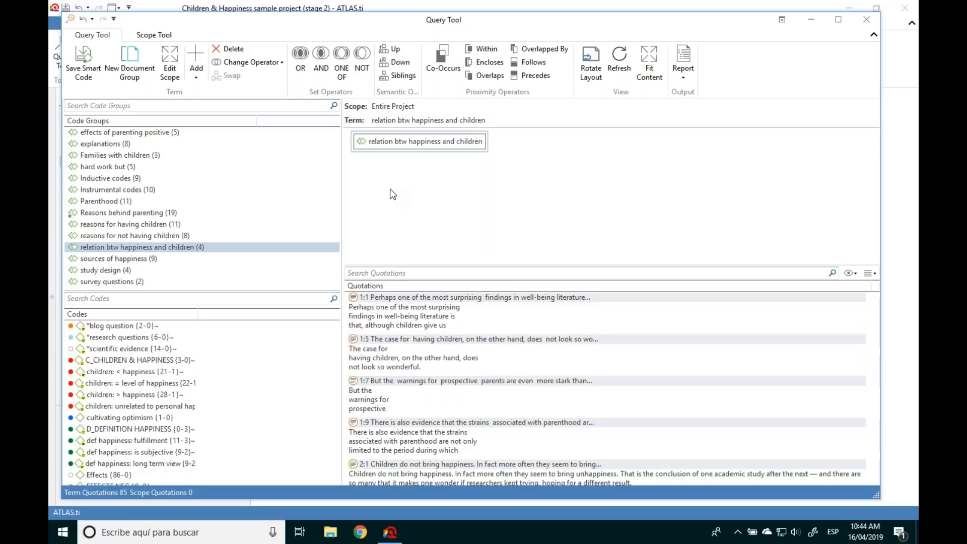
left_click(474, 356)
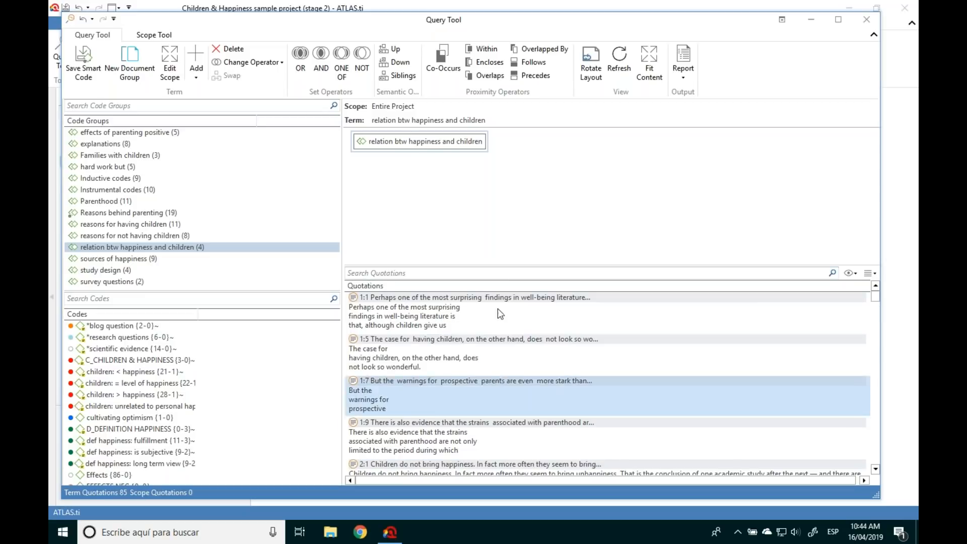
left_click(546, 330)
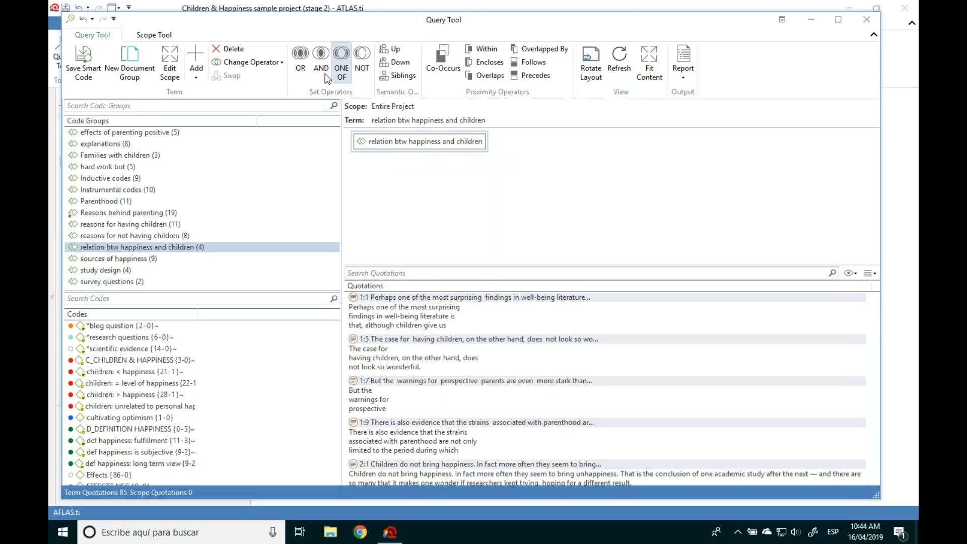
left_click(321, 56)
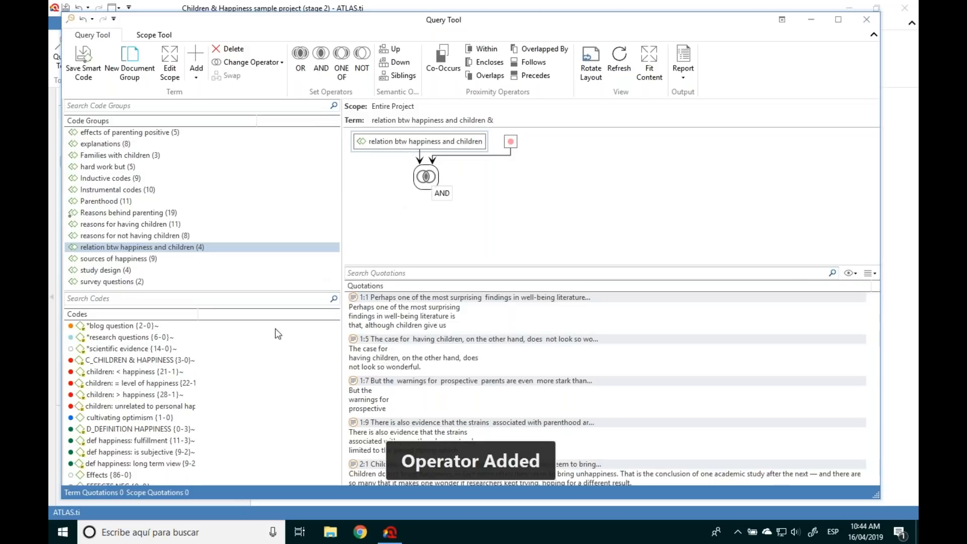
scroll(334, 342, "up", 3)
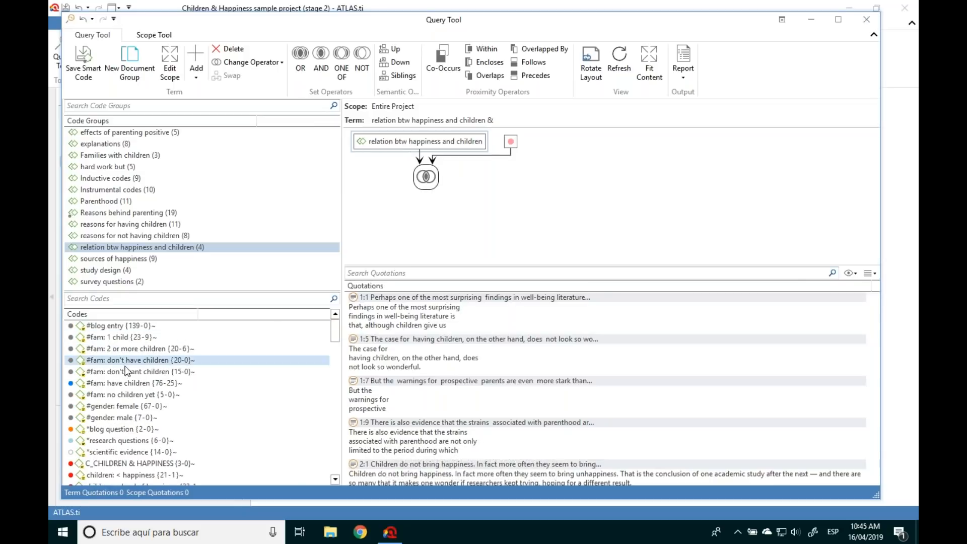
left_click_drag(130, 383, 510, 141)
left_click(426, 176)
scroll(466, 364, "down", 10)
scroll(466, 365, "up", 10)
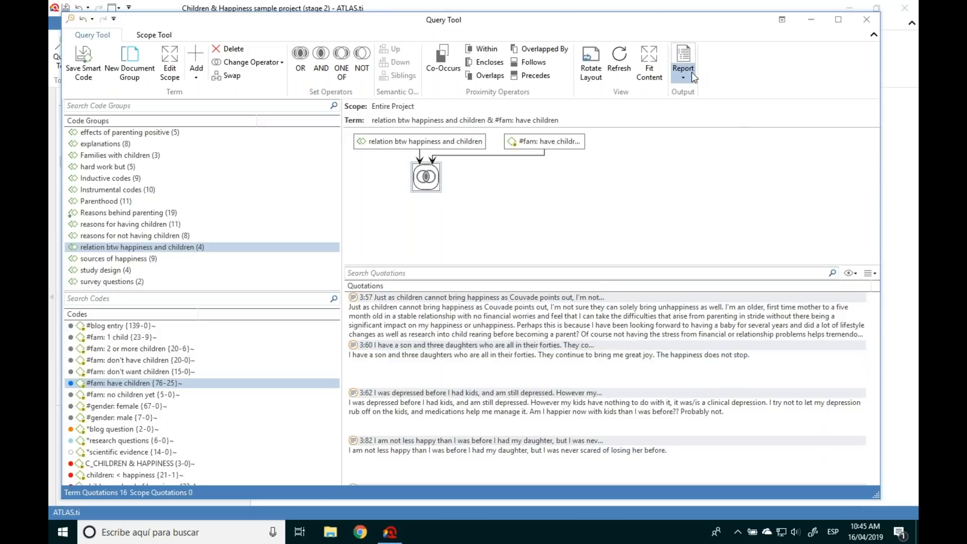
Step: Generate a Content Plus Comments report for the combined query, look through it and close it
left_click(688, 56)
left_click(462, 82)
left_click(686, 75)
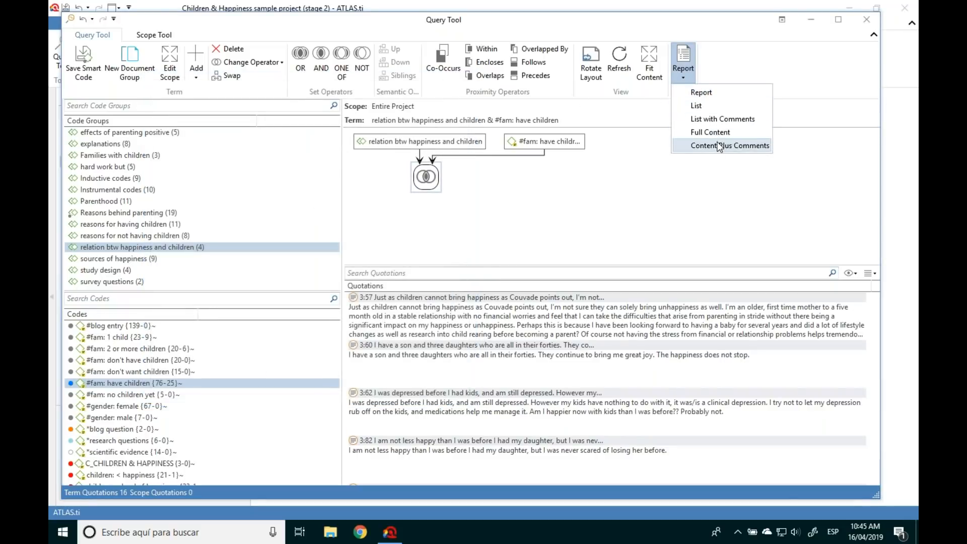
left_click(719, 146)
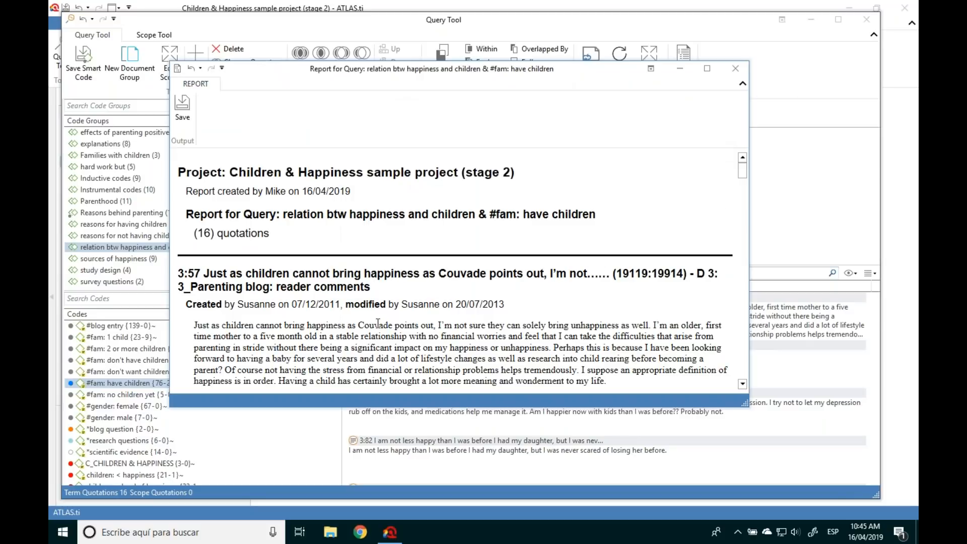
mouse_move(742, 171)
left_mouse_down()
mouse_move(743, 185)
mouse_move(742, 159)
left_mouse_up()
left_click(736, 68)
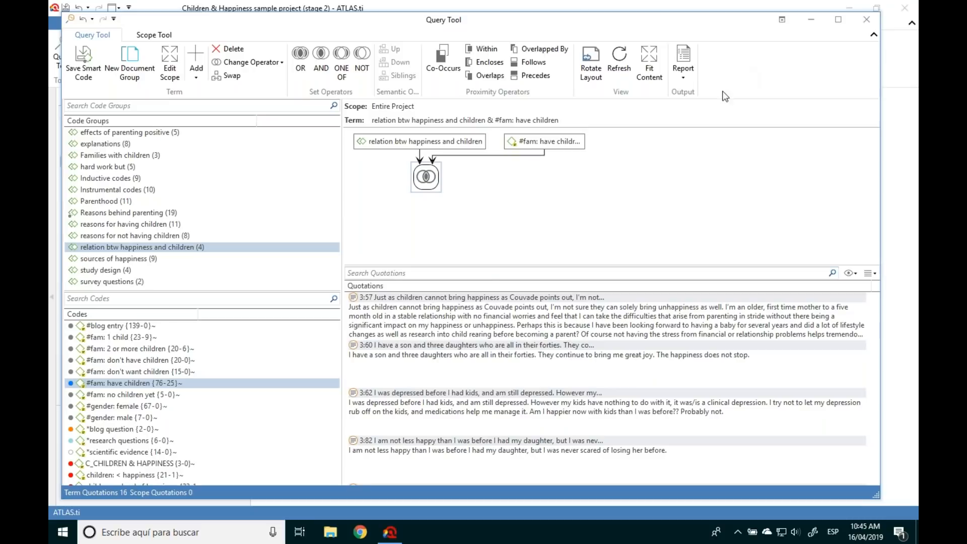
left_click(342, 64)
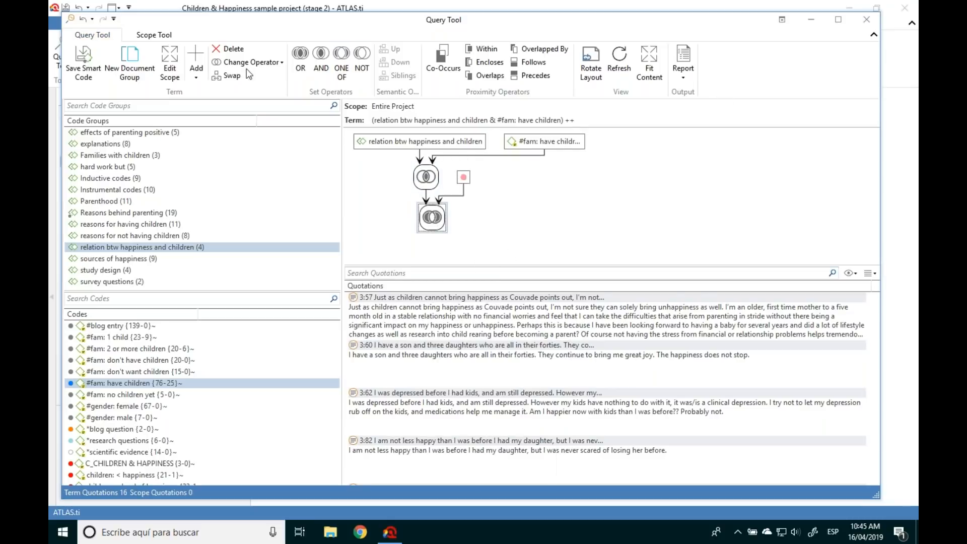
left_click(227, 49)
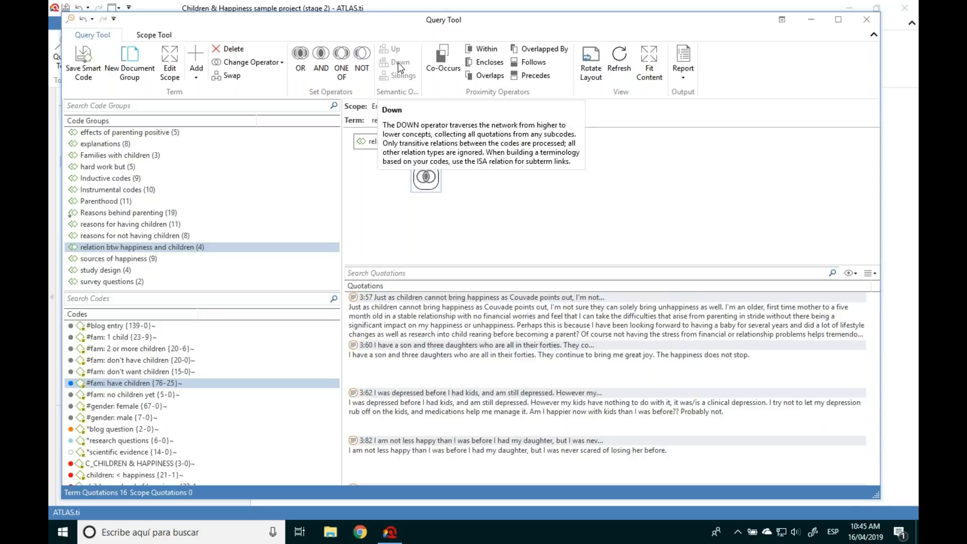
left_click(431, 71)
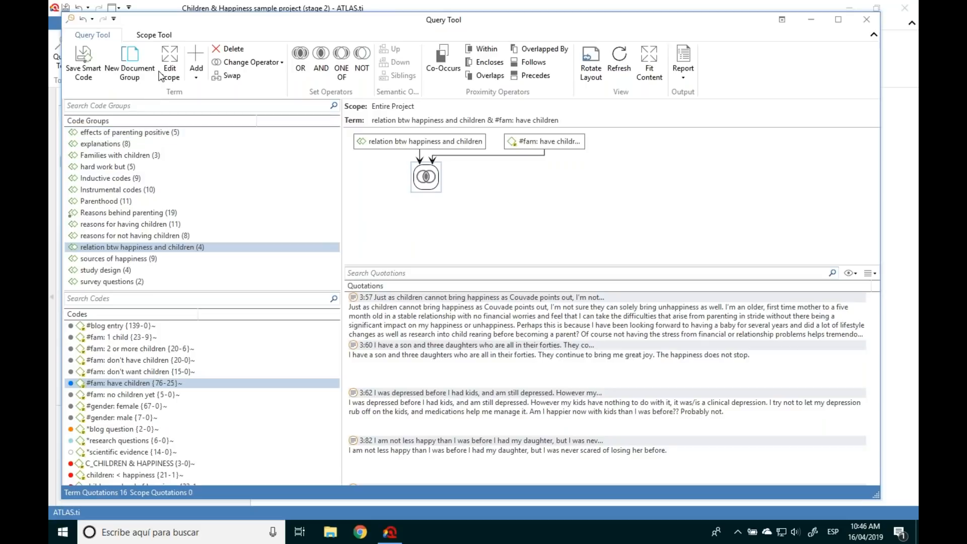
Step: Open the query's scope editor, review the document groups and scope operators, and return to the query without restricting the scope
left_click(172, 76)
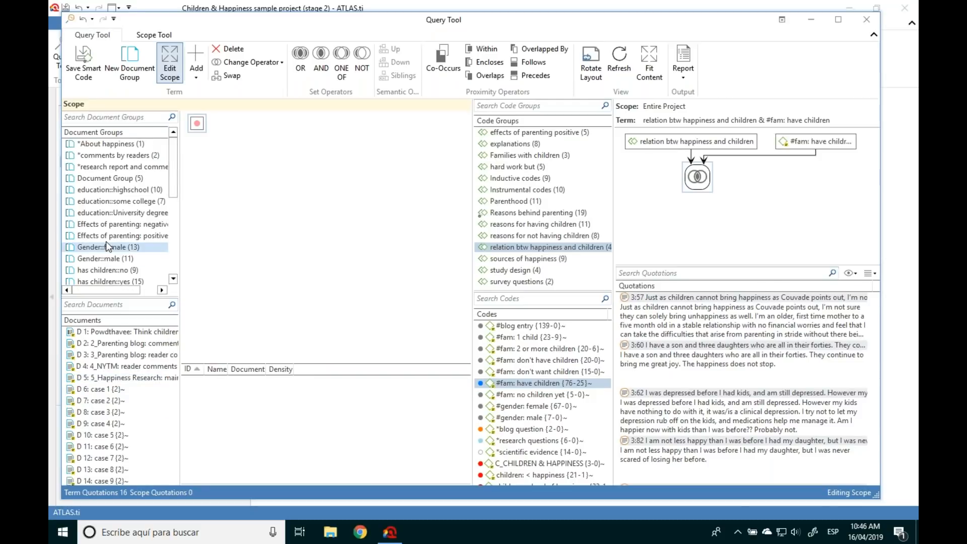
left_click(153, 34)
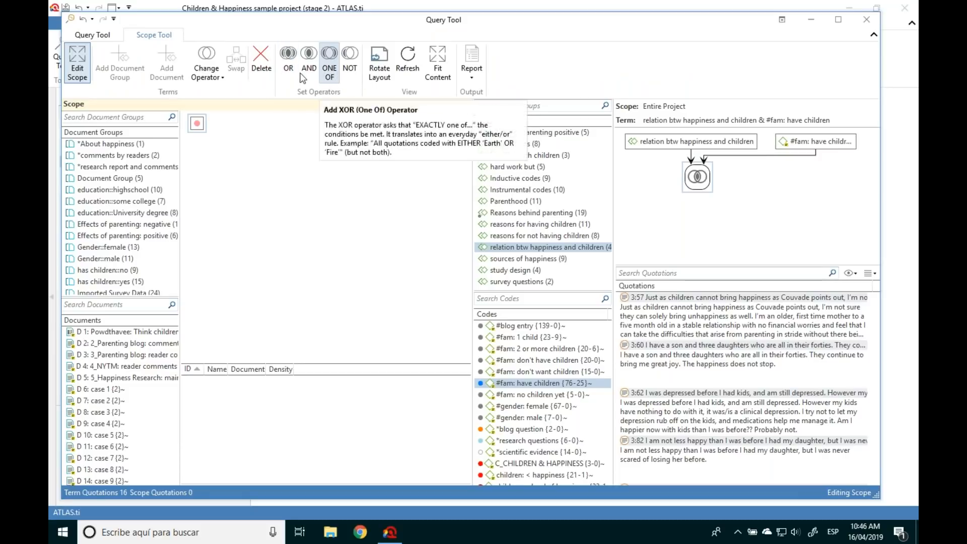
left_click(74, 54)
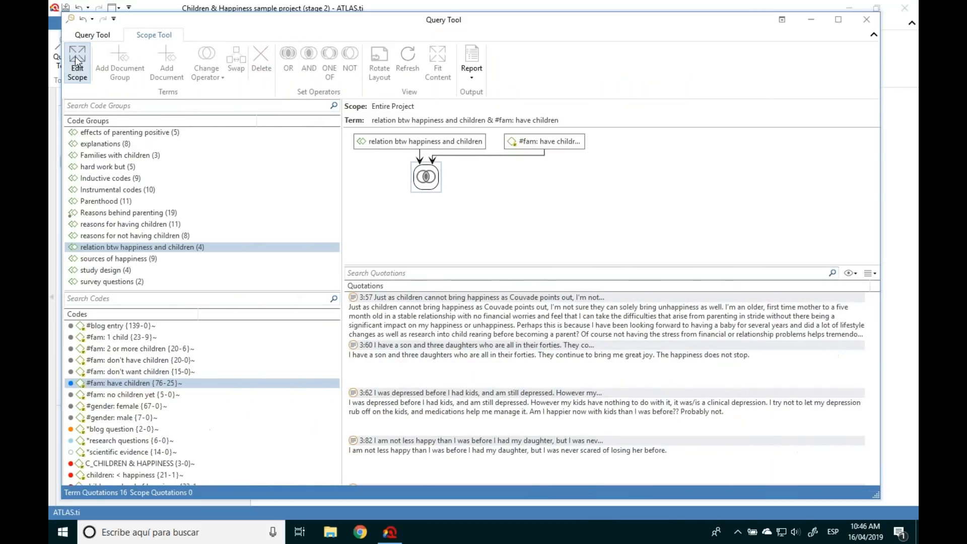
left_click(93, 36)
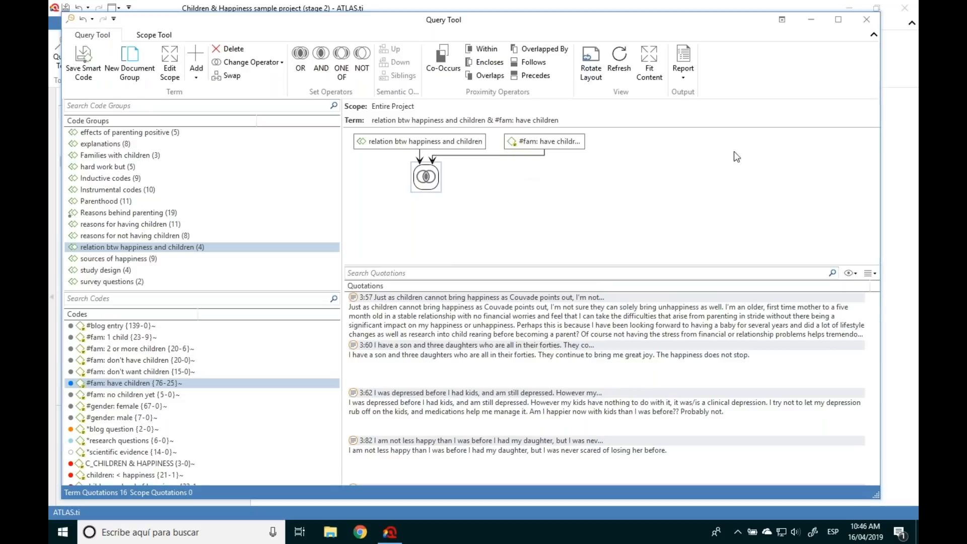
Step: Close the Query Tool and open the Code Co-Occurrence Table as a separate floating window
left_click(875, 20)
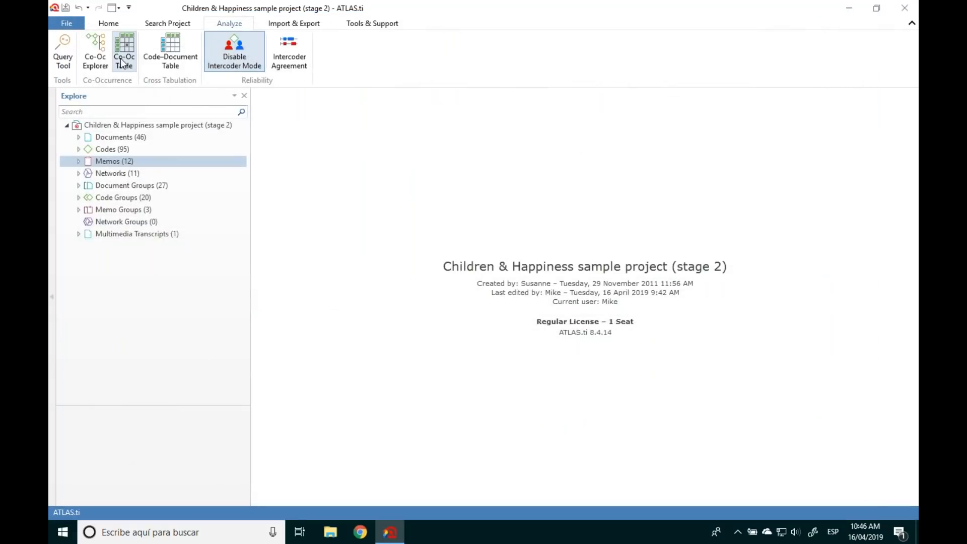
left_click(121, 63)
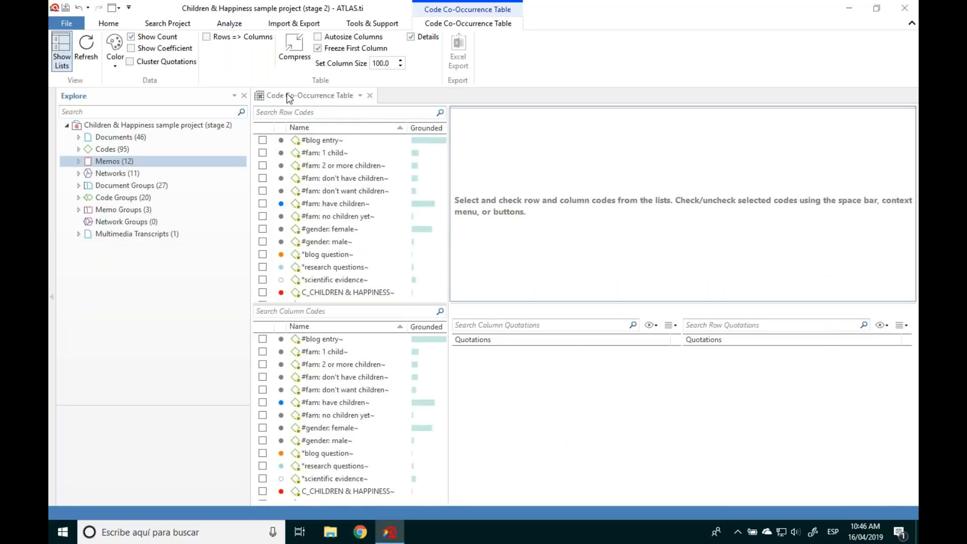
left_click_drag(286, 93, 372, 41)
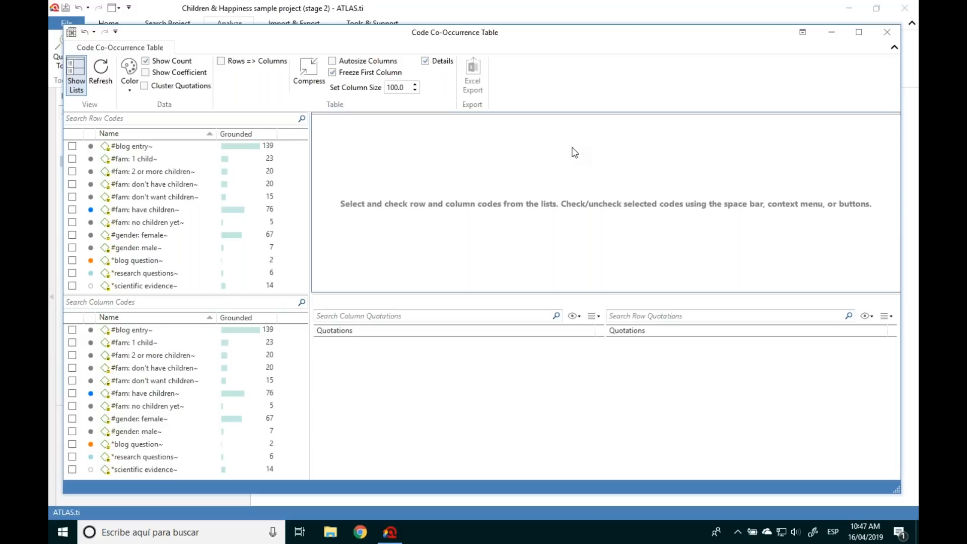
Step: Filter the row codes by "neg" and include the six codes from "effects neg: less fun" to "effects neg: on self" as table rows
left_click(135, 117)
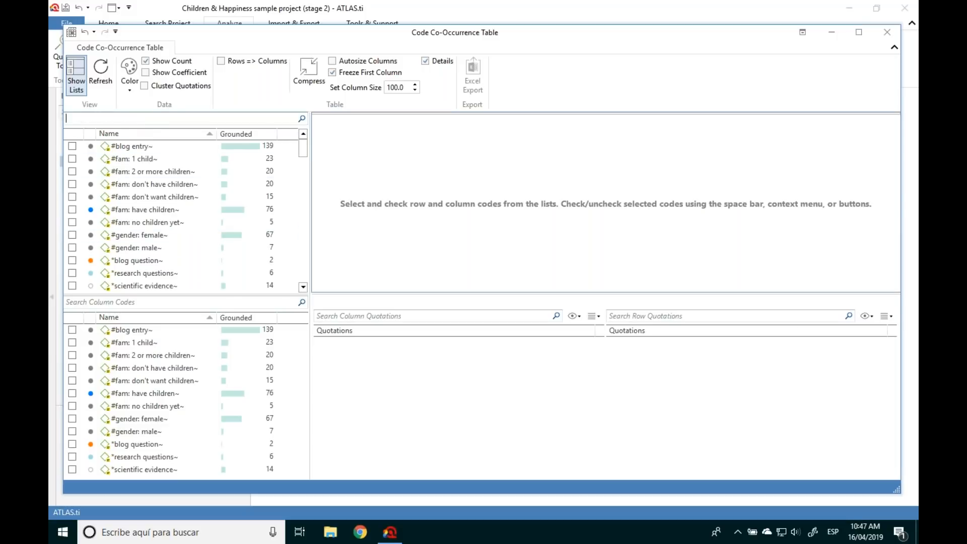
type("neg")
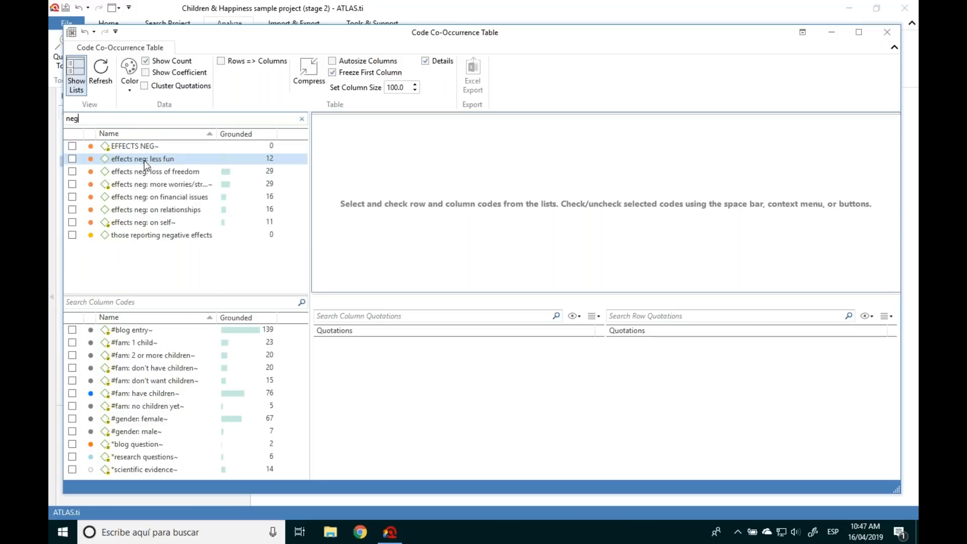
left_click(144, 161)
left_click(152, 221, "shift")
key("space")
Step: Filter the column codes by "pos" and include the four codes from "effects pos: fulfilment" to "effects pos: positive emotions" as table columns
left_click(151, 301)
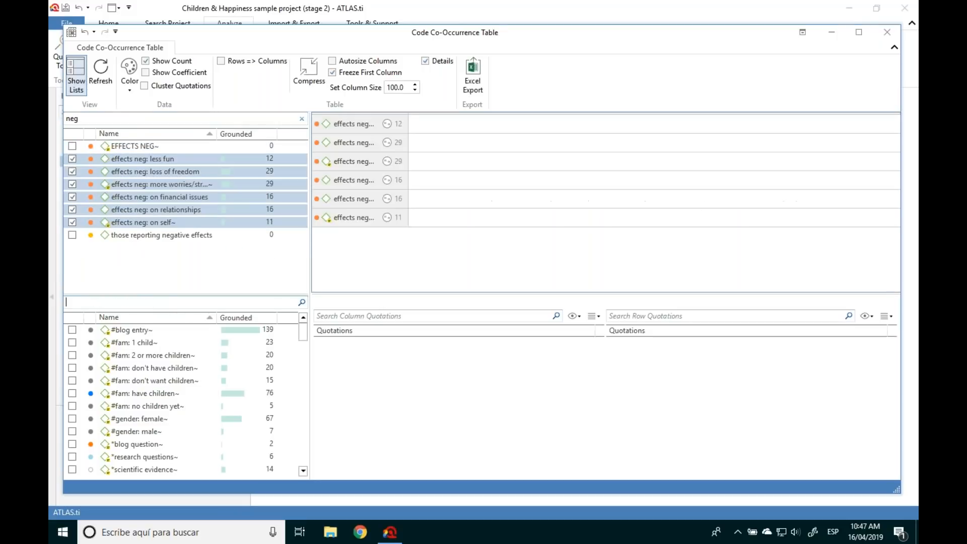
type("pos")
left_click(147, 342)
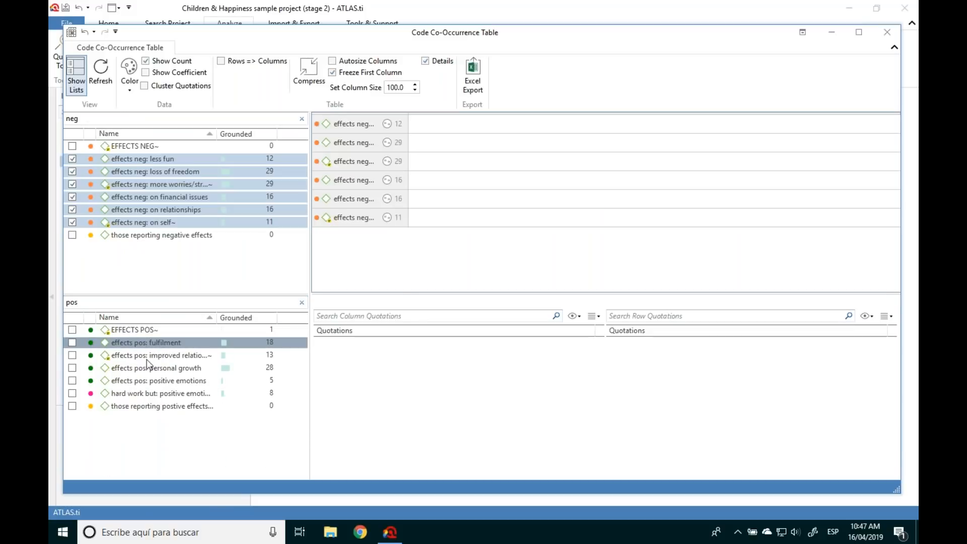
left_click(144, 379, "shift")
key("space")
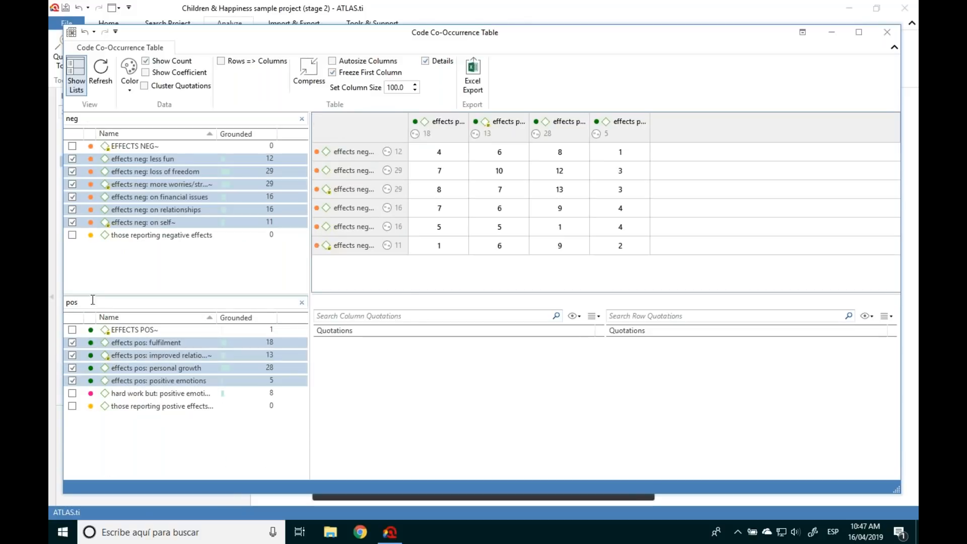
left_click(201, 364)
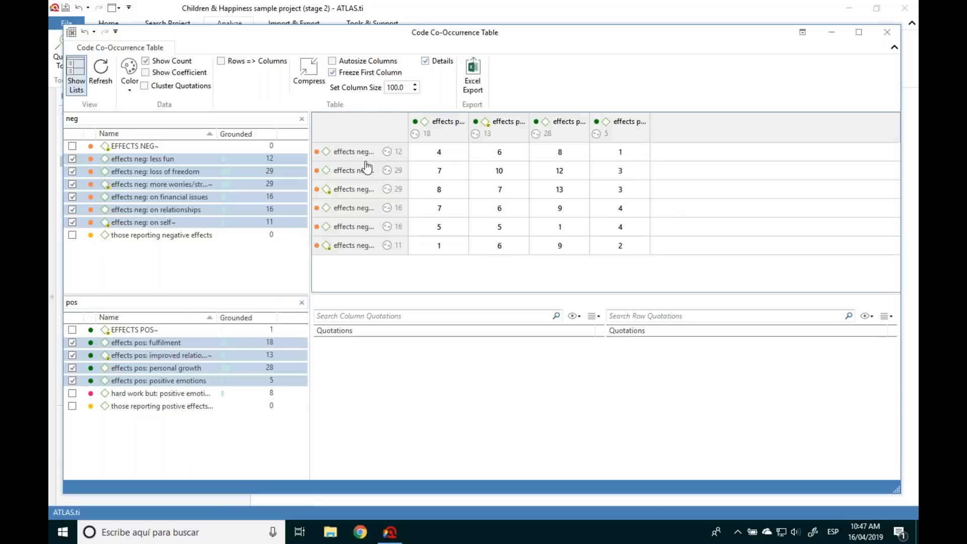
Step: Autosize the table columns, widen the row-name column and narrow the code lists area to make the code names readable
left_click(332, 61)
left_click_drag(409, 127, 455, 131)
left_click_drag(309, 130, 207, 131)
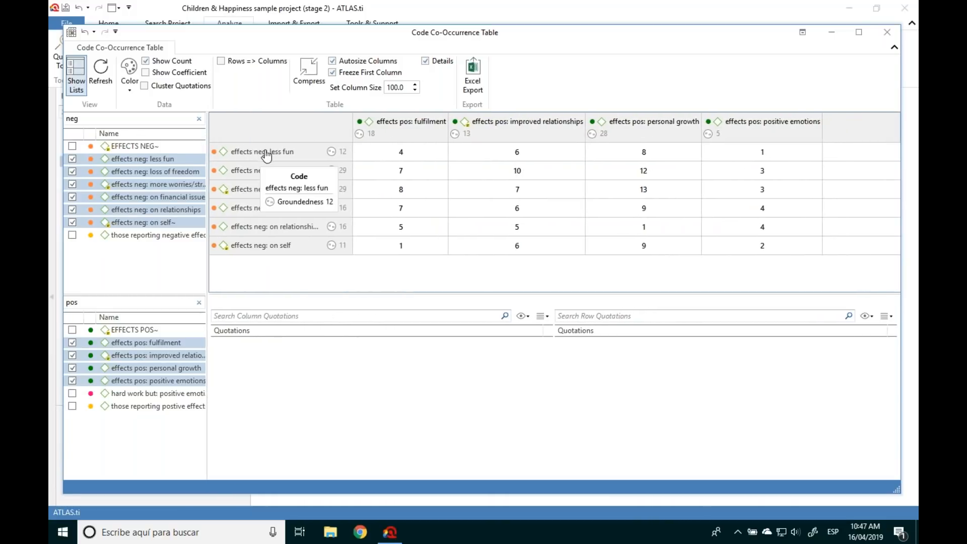
Step: Show the quotations where "effects neg: less fun" co-occurs with "effects pos: fulfilment" and browse the column and row quotation lists
left_click(422, 159)
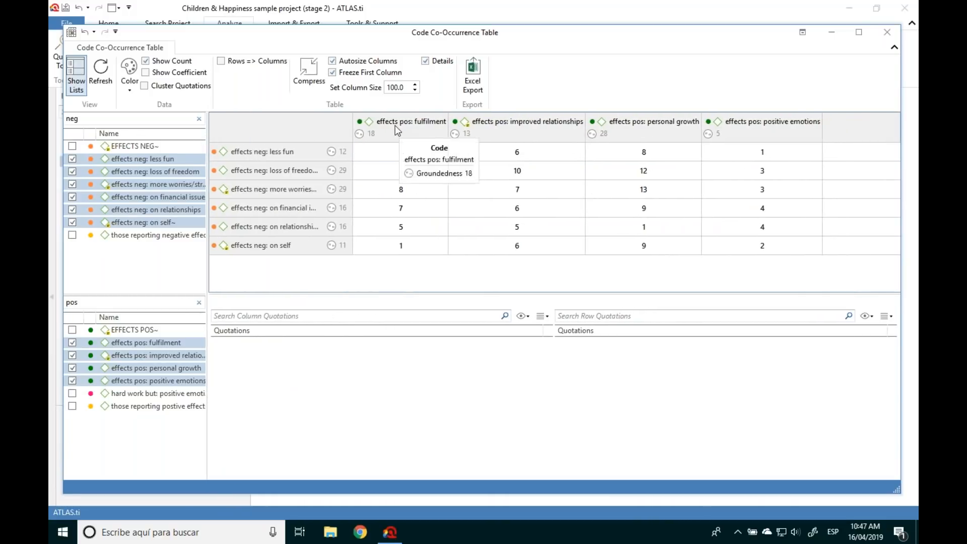
left_click(398, 157)
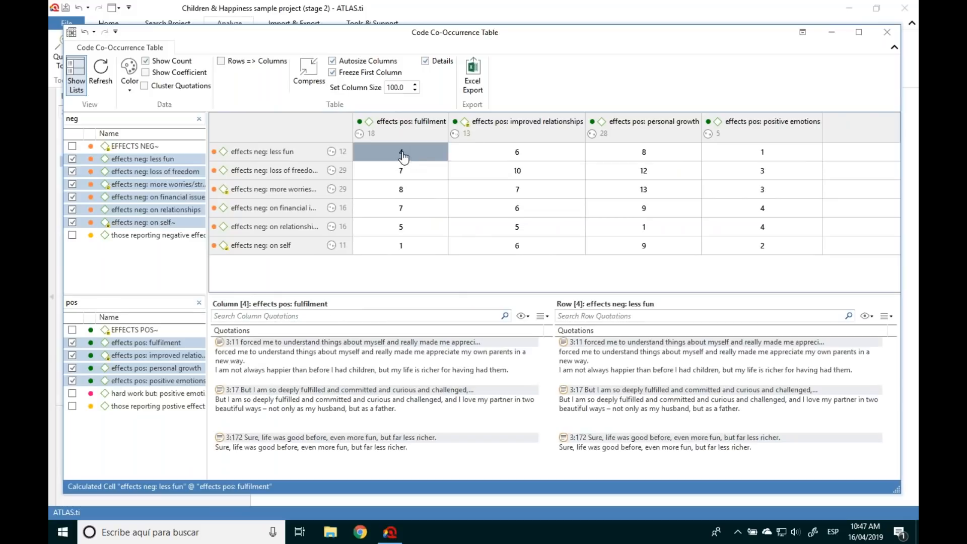
scroll(447, 396, "down", 2)
scroll(447, 395, "up", 2)
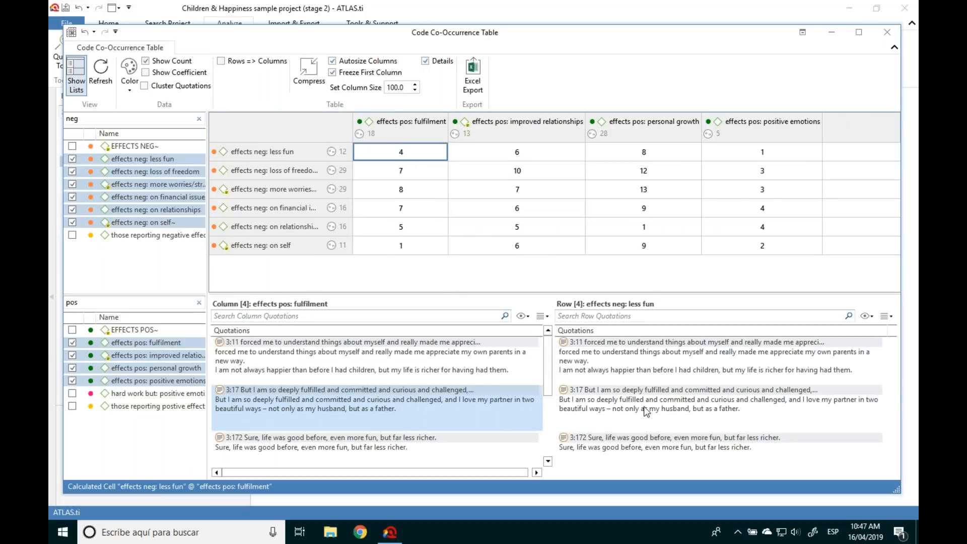
scroll(646, 413, "down", 2)
scroll(647, 412, "up", 2)
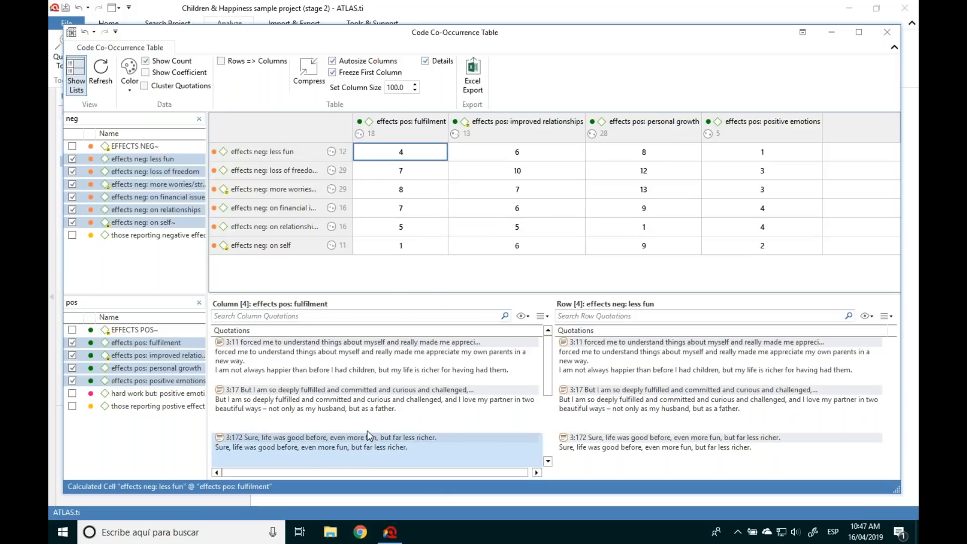
scroll(367, 413, "down", 3)
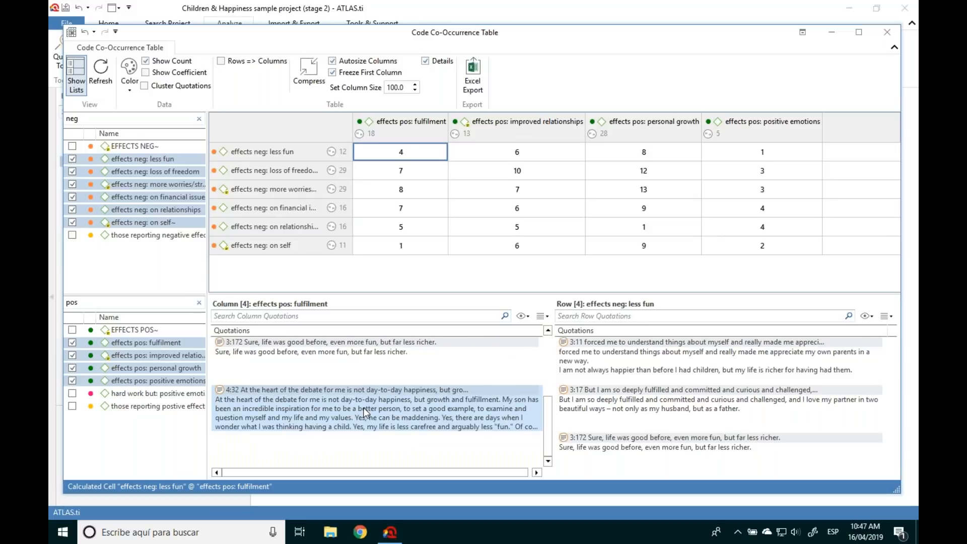
scroll(366, 412, "up", 3)
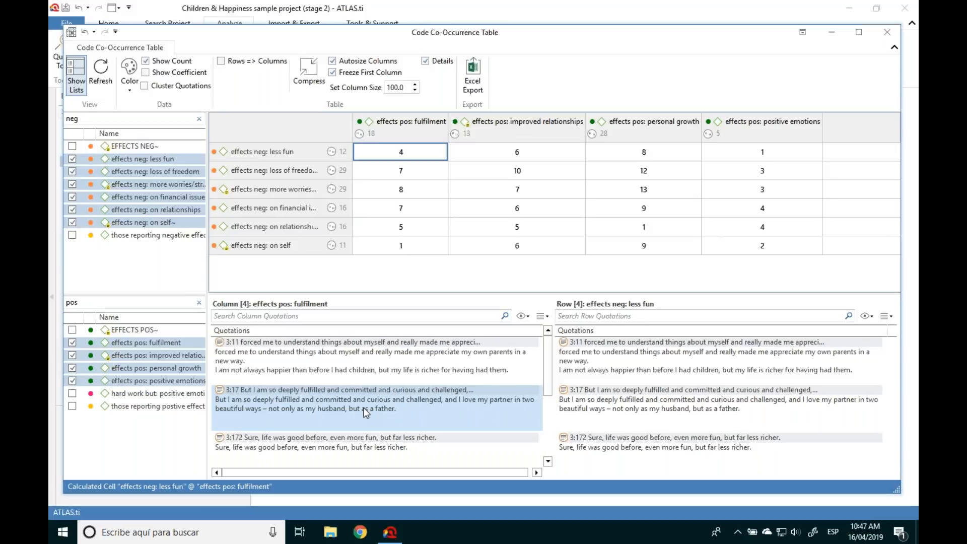
Step: Open quotation 3:17 in its document, move the co-occurrence window out of the way and widen the margin area to reveal its codes
double_click(292, 404)
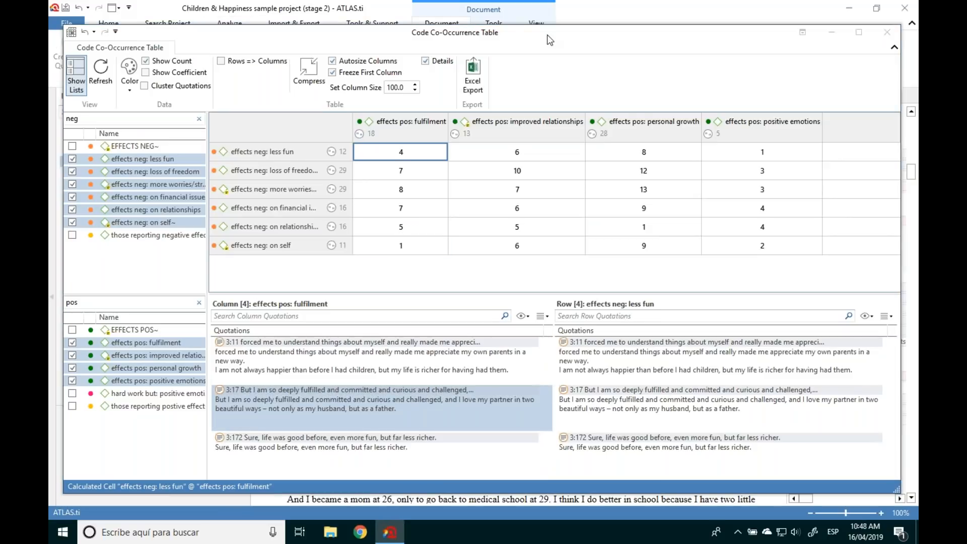
left_click_drag(550, 35, 549, 136)
left_click_drag(547, 203, 554, 404)
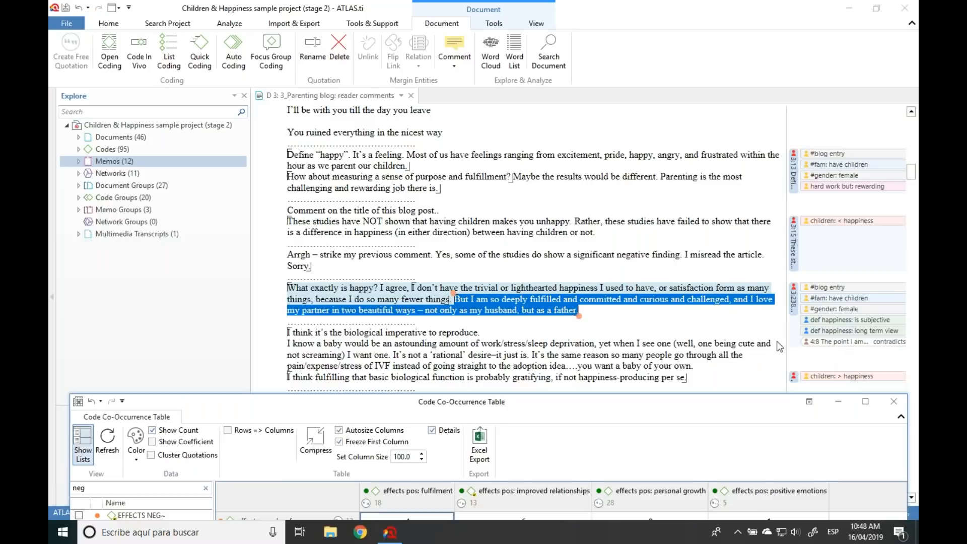
left_click_drag(786, 337, 659, 343)
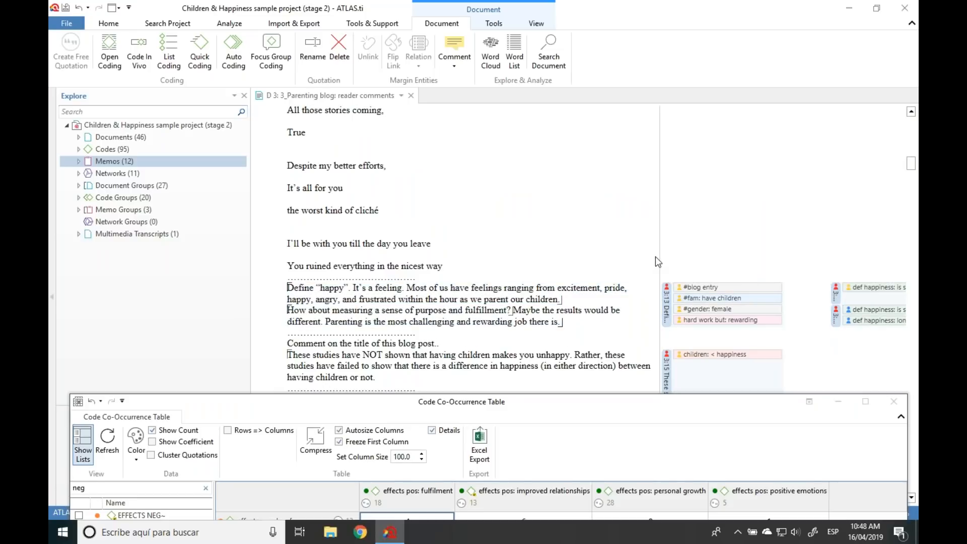
Step: Narrow the document's margin area and move the co-occurrence table window back into full view
left_click_drag(659, 261, 773, 277)
left_click_drag(536, 402, 542, 39)
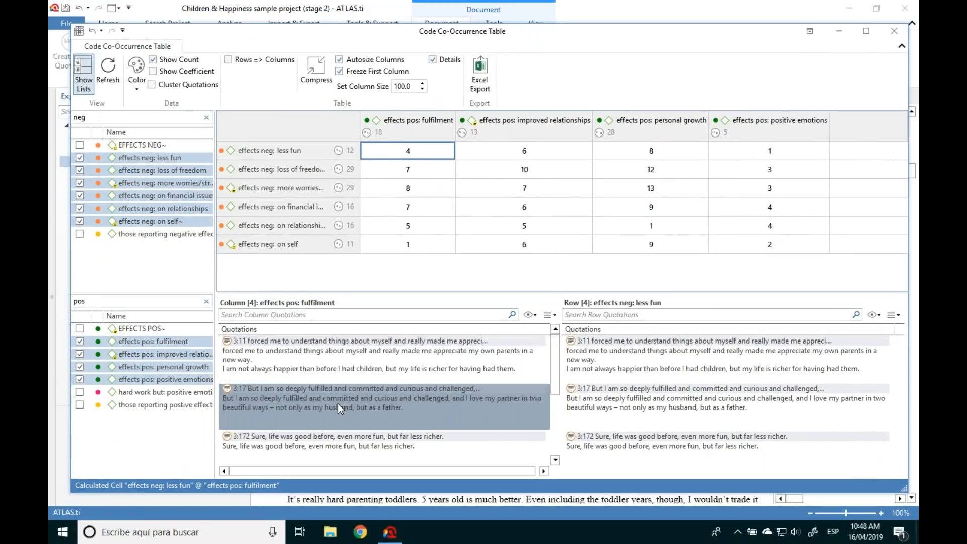
left_click(401, 396)
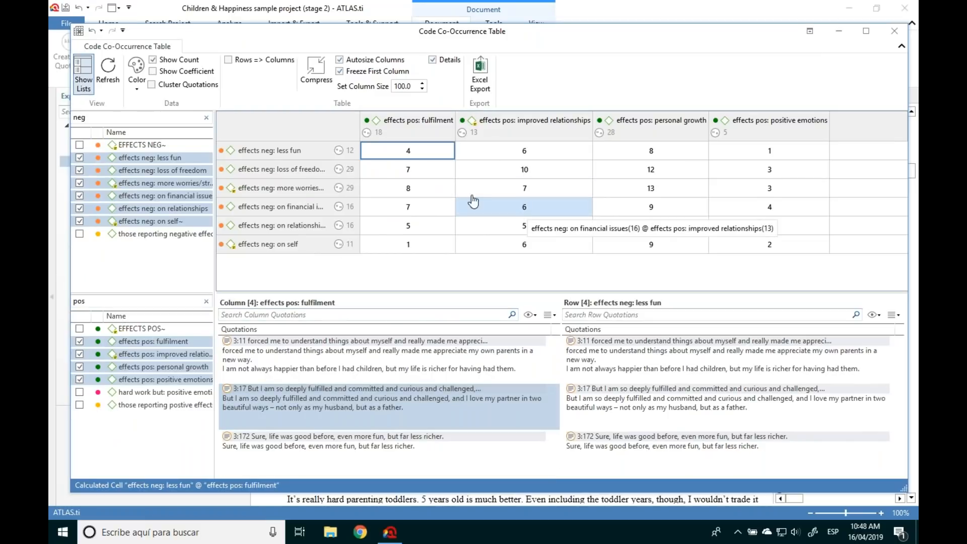
Step: Examine the co-occurring quotations for "loss of freedom" with "fulfilment" and for "more worries/stress/responsibilities" with "personal growth", including the list's export option
left_click(412, 180)
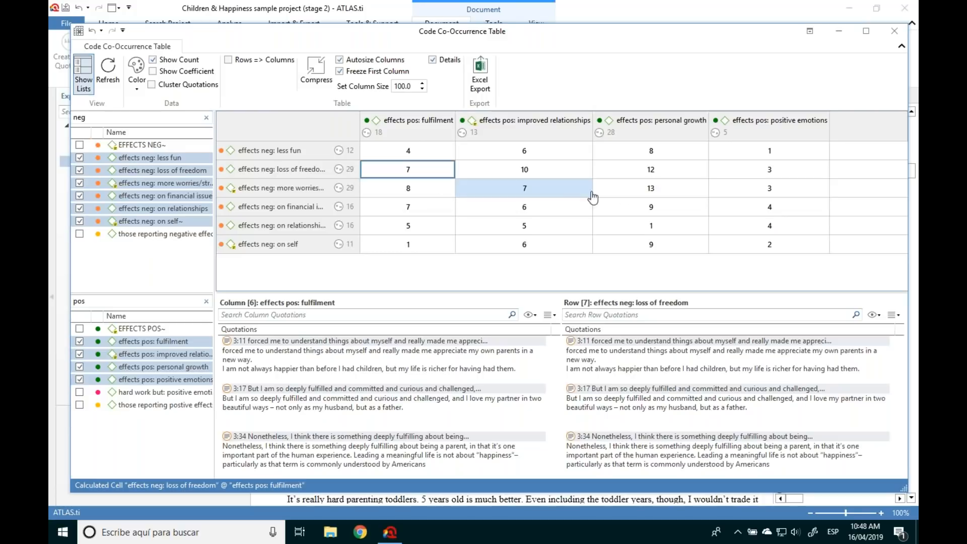
left_click(639, 191)
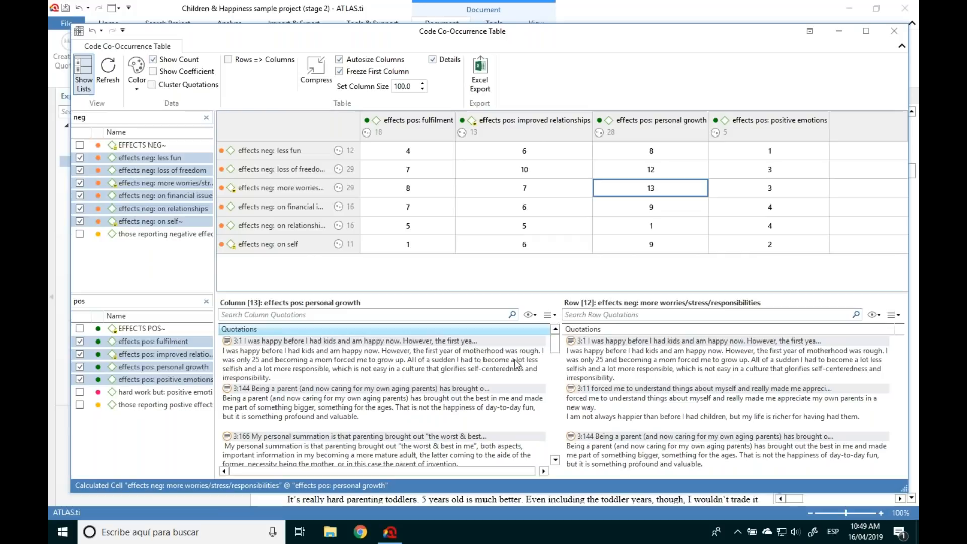
scroll(517, 363, "down", 5)
scroll(517, 364, "up", 5)
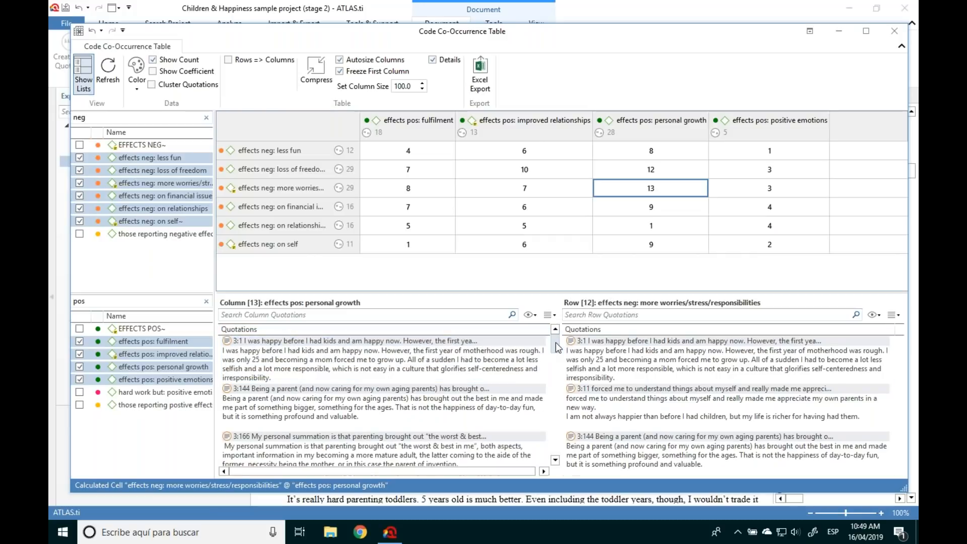
left_click_drag(555, 343, 559, 403)
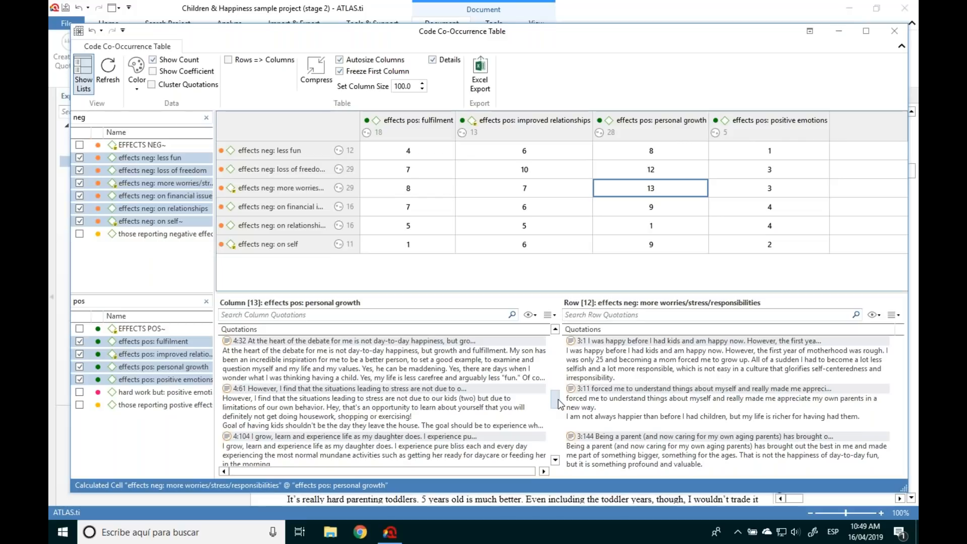
left_click_drag(559, 403, 561, 349)
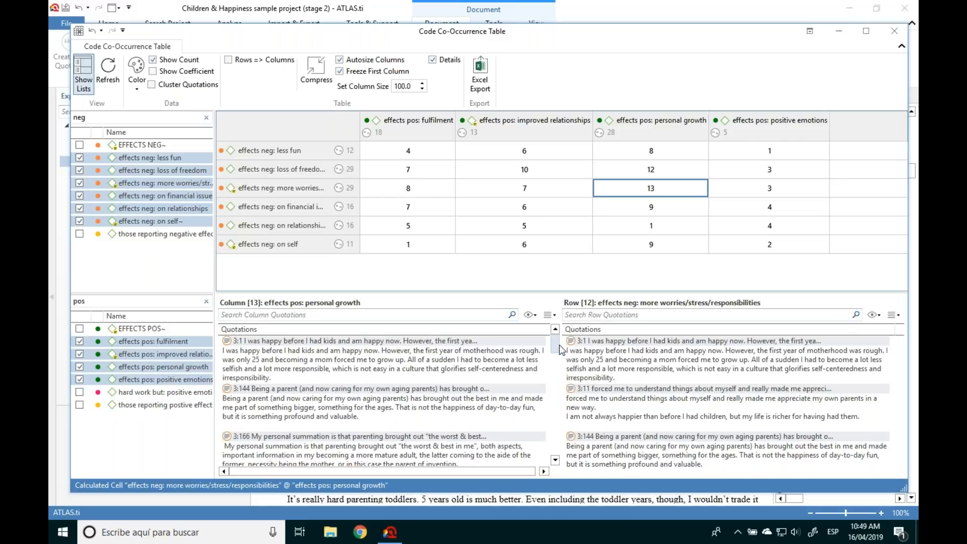
left_click(548, 315)
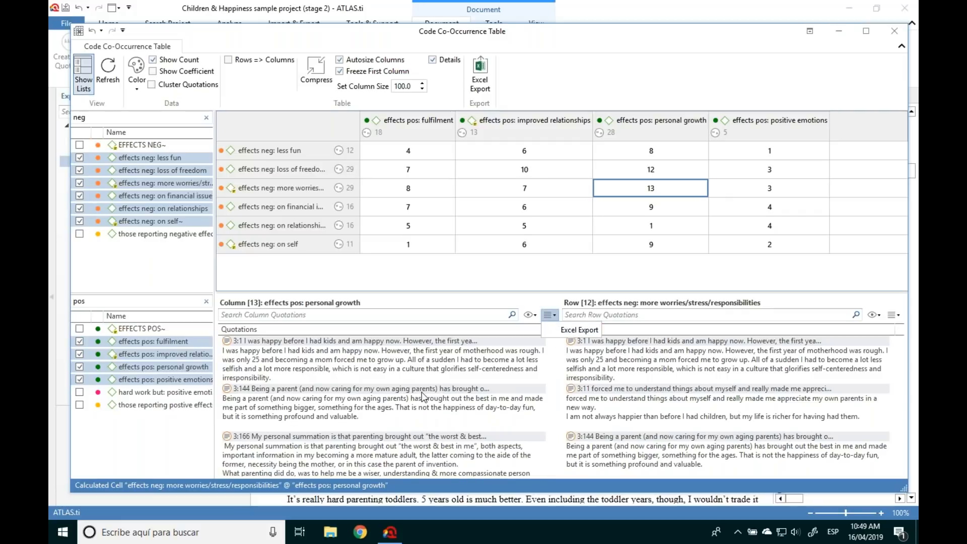
left_click(546, 366)
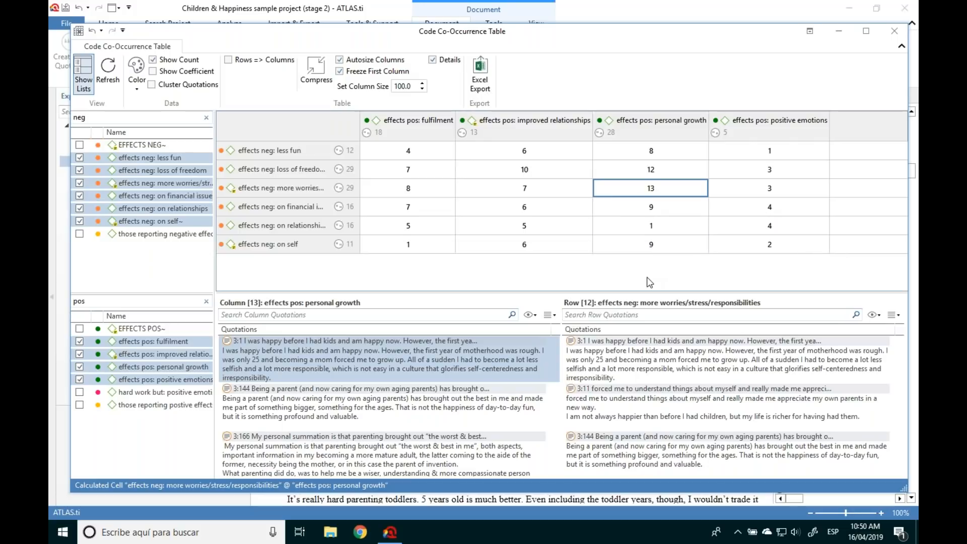
Step: Close the co-occurrence table and the parenting blog document, and open the Code-Document Table
left_click(899, 30)
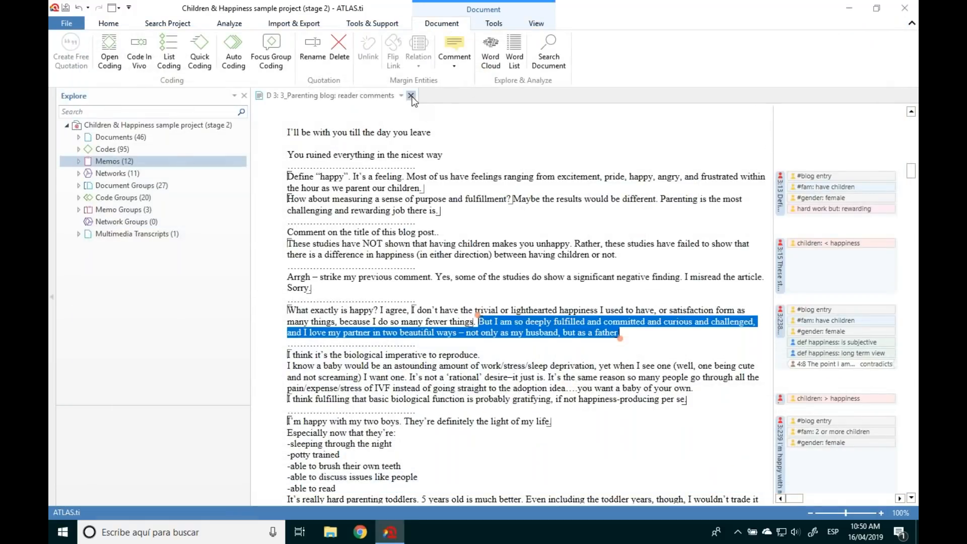
left_click(411, 97)
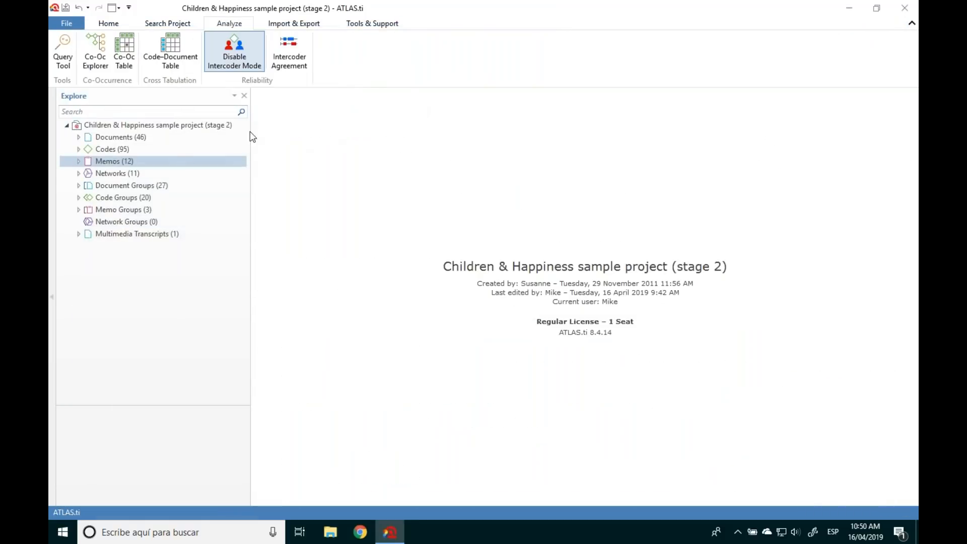
left_click(163, 49)
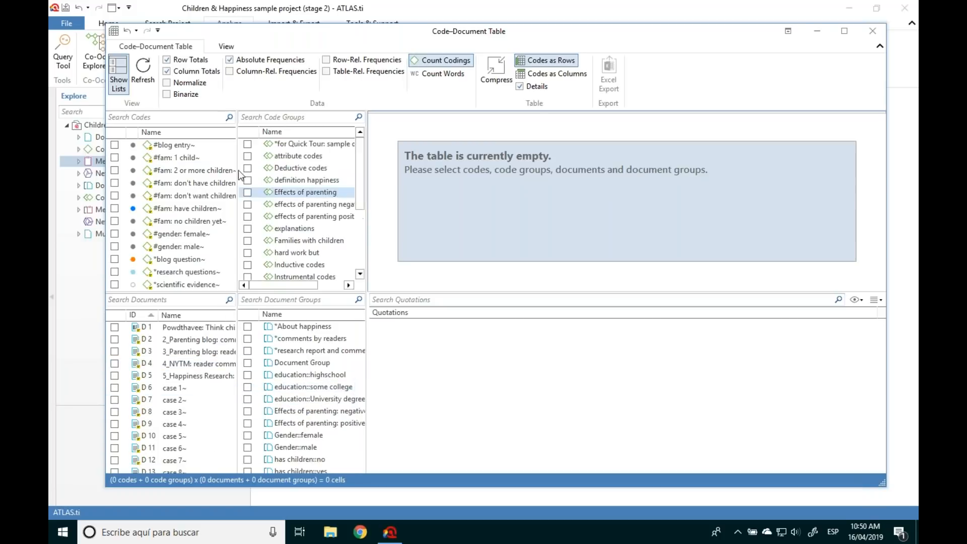
Step: Include the ten codes from "reasons for hc: altruism" to "reasons for hc: unconditional love" as table rows and widen the row-name column
scroll(232, 174, "down", 5)
left_click_drag(232, 173, 231, 232)
left_click(192, 198)
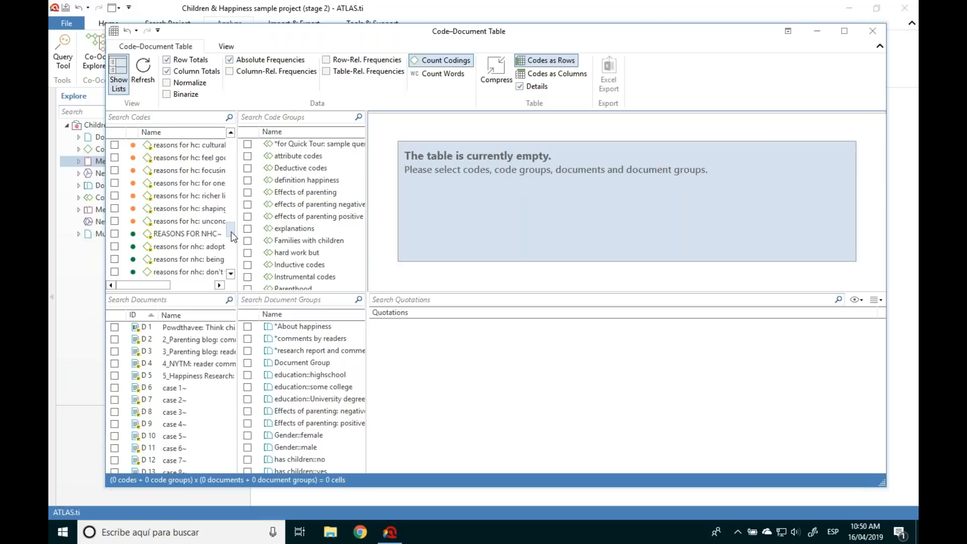
left_click(182, 220, "shift")
key("space")
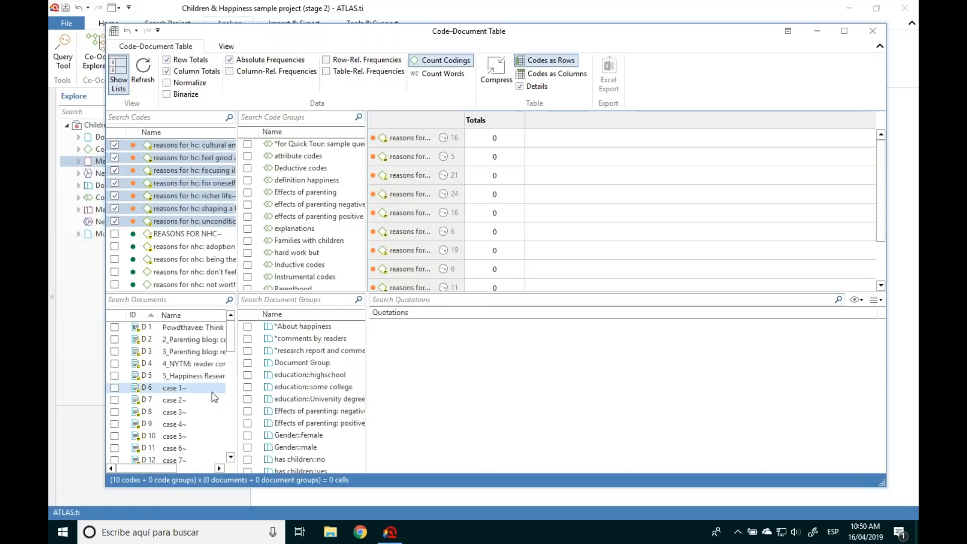
left_click_drag(465, 120, 553, 120)
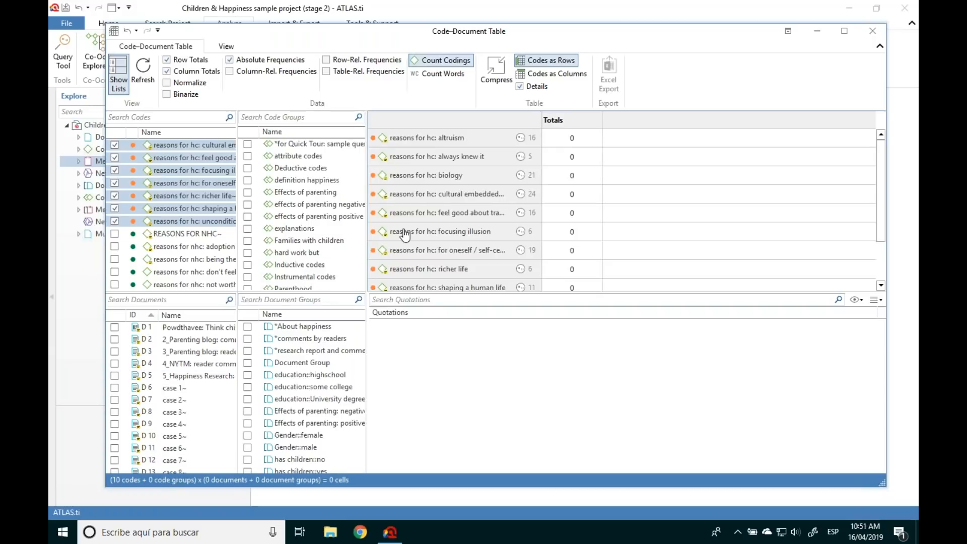
Step: Try the documents case 1, case 2 and case 3 as table columns and remove them again
scroll(232, 351, "down", 1)
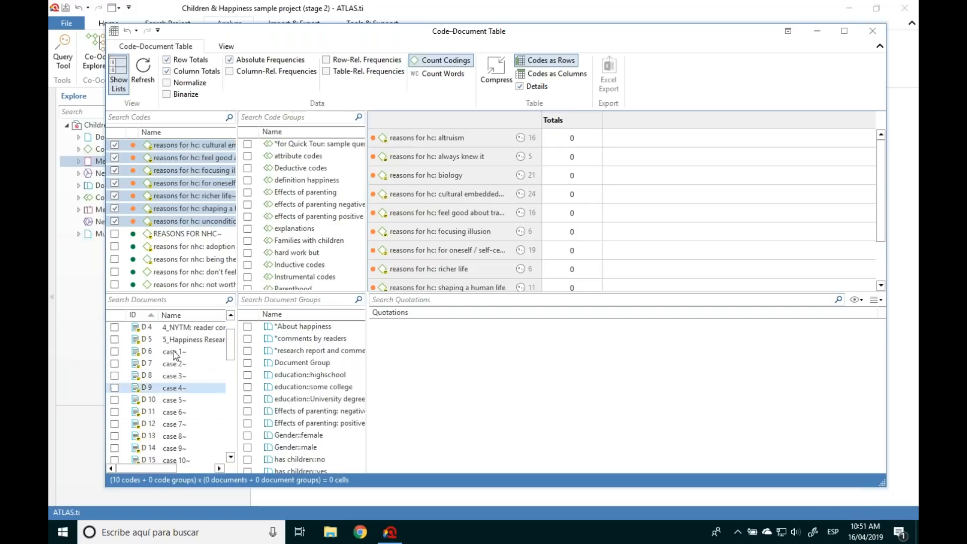
left_click(115, 353)
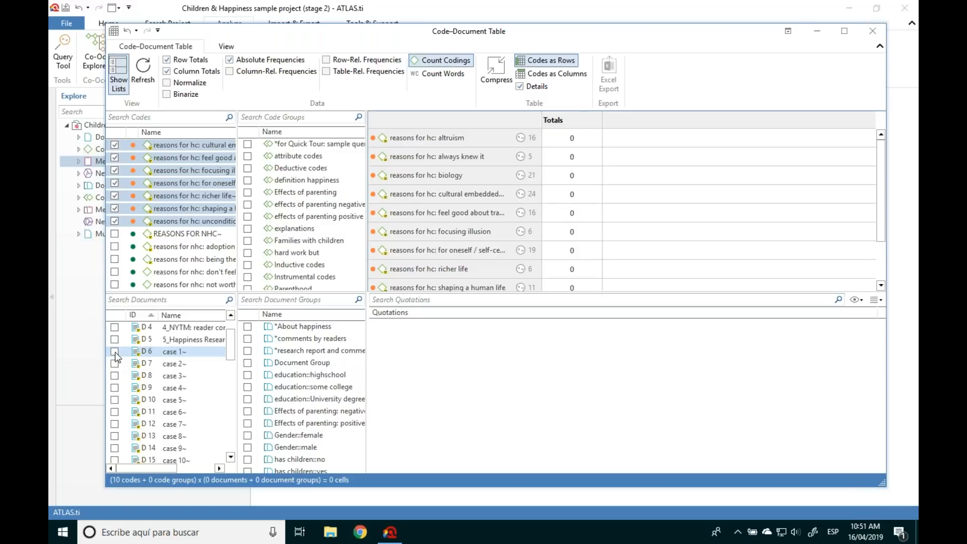
left_click(115, 363)
left_click(114, 377)
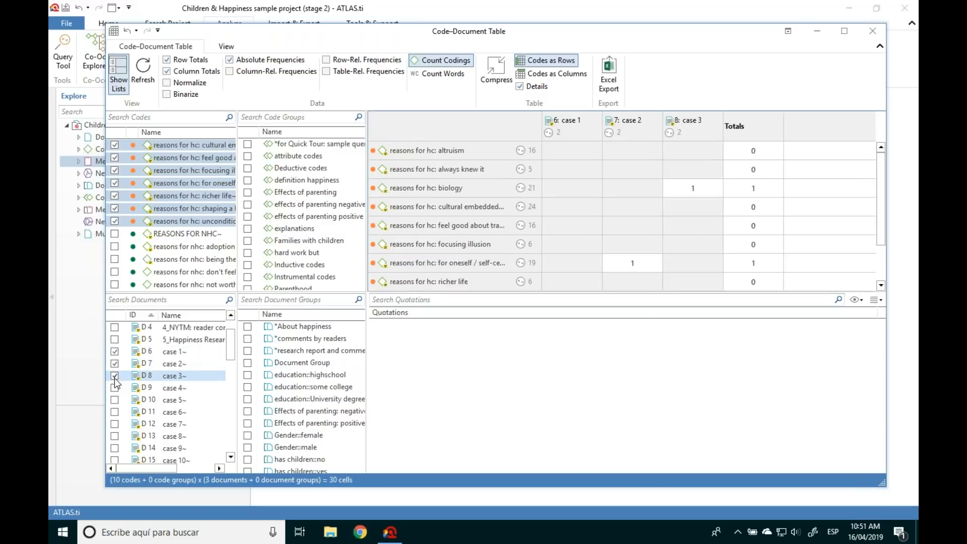
left_click(114, 376)
left_click(114, 352)
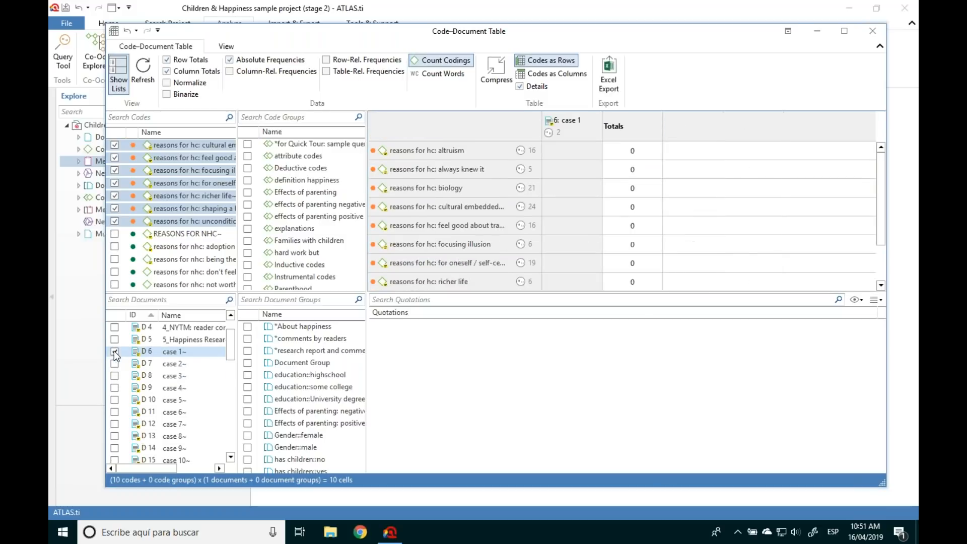
left_click(115, 363)
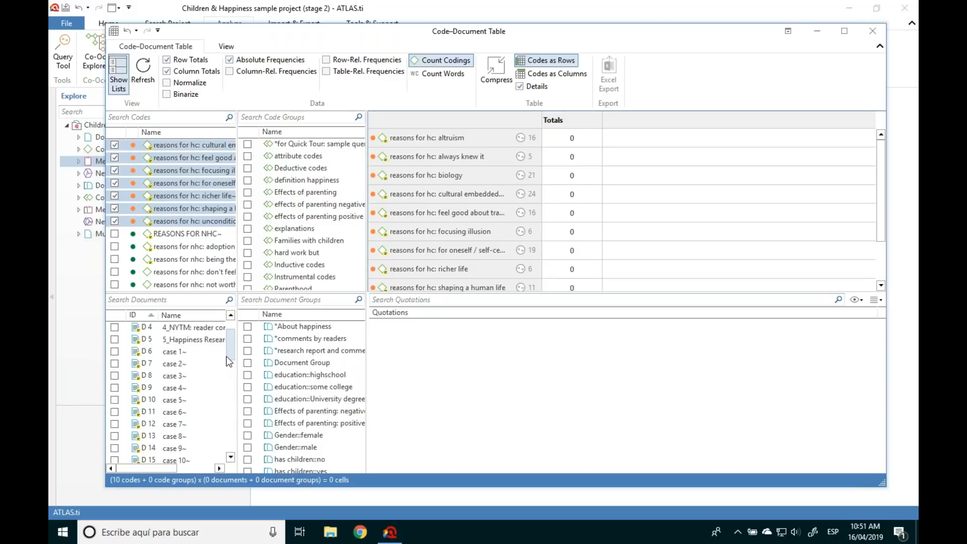
Step: Include the document groups Gender::female and Gender::male as columns, and enlarge the column and table area to fit names and totals
left_click(247, 436)
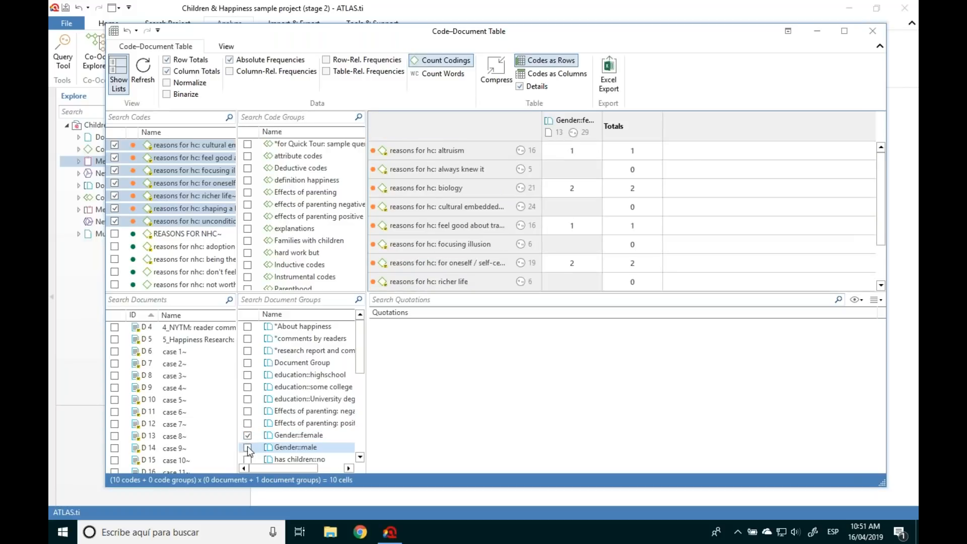
left_click(247, 447)
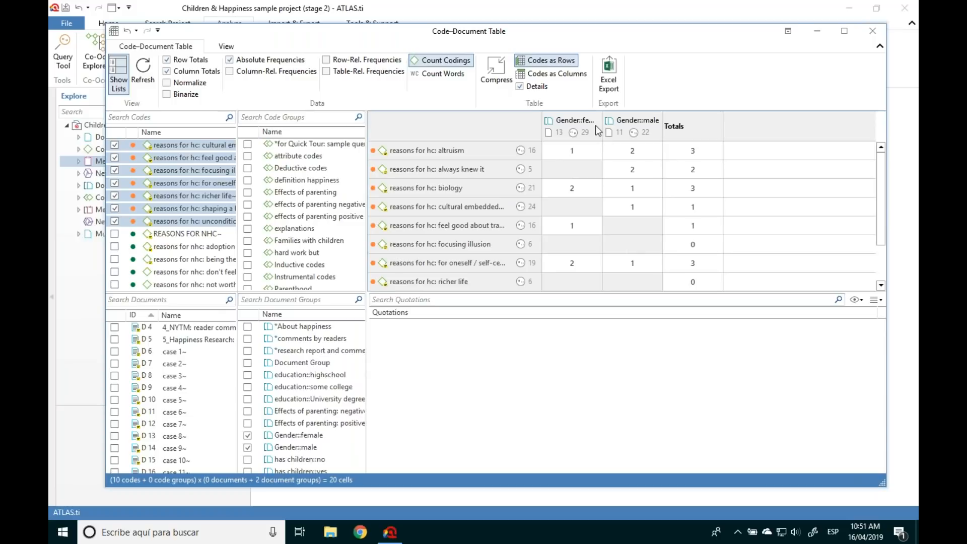
left_click_drag(602, 126, 618, 126)
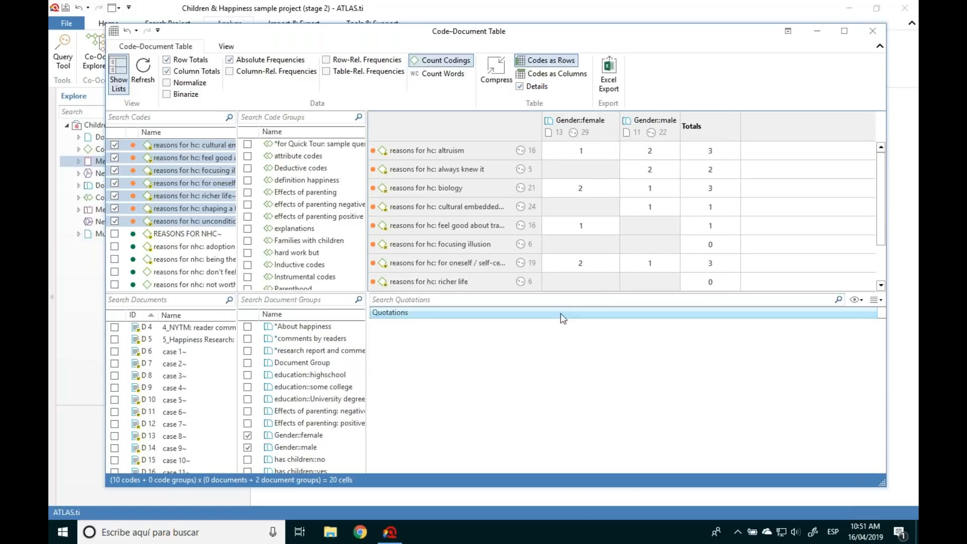
left_click(550, 296)
left_click_drag(550, 295, 542, 365)
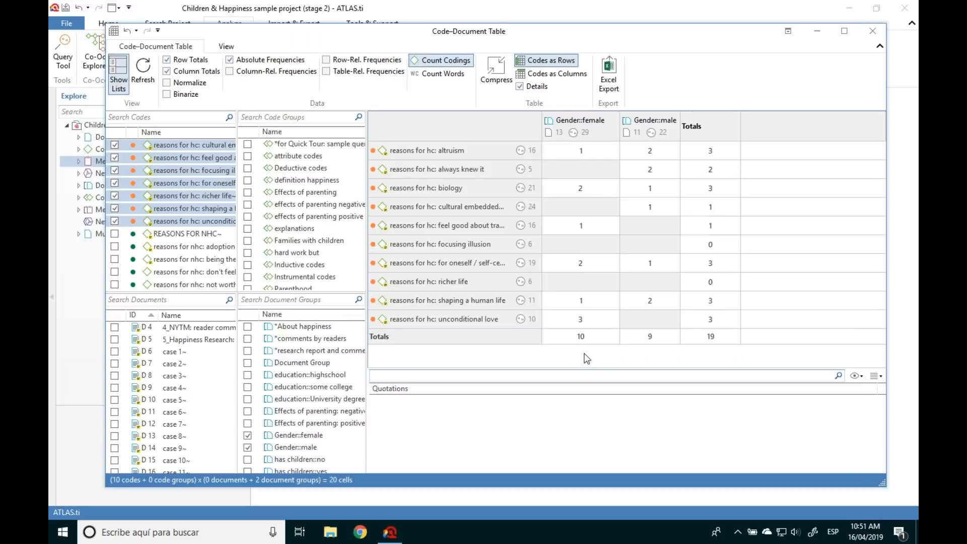
Step: Show the quotations coded "reasons for hc: altruism" in Gender::male, enlarge the quotation list slightly and compare both genders' frequencies and totals
mouse_move(598, 194)
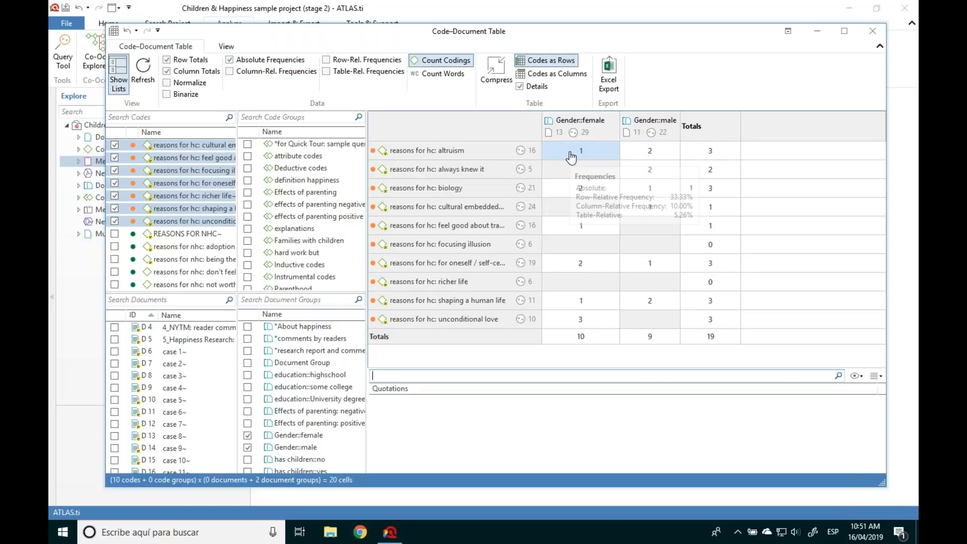
left_click(650, 150)
left_click(601, 375)
left_click_drag(597, 368, 597, 348)
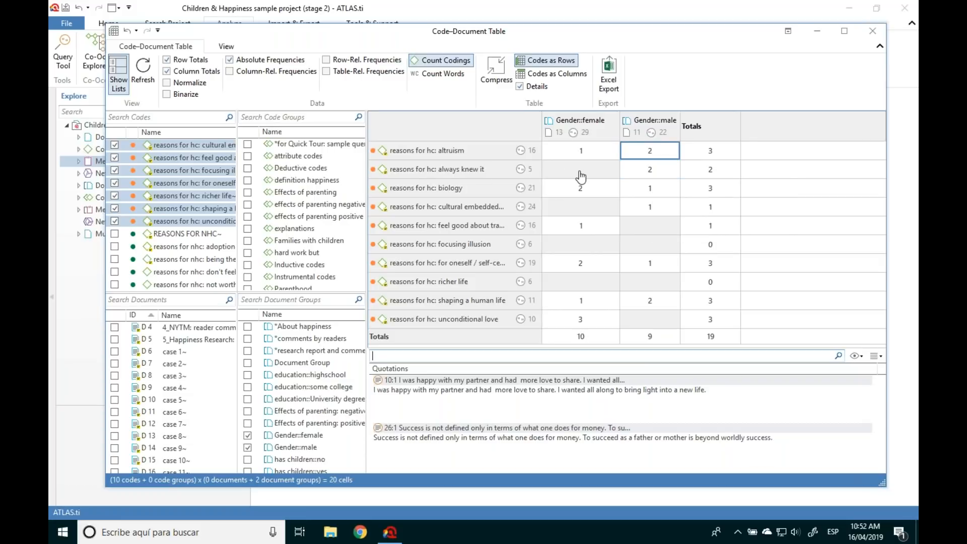
mouse_move(643, 173)
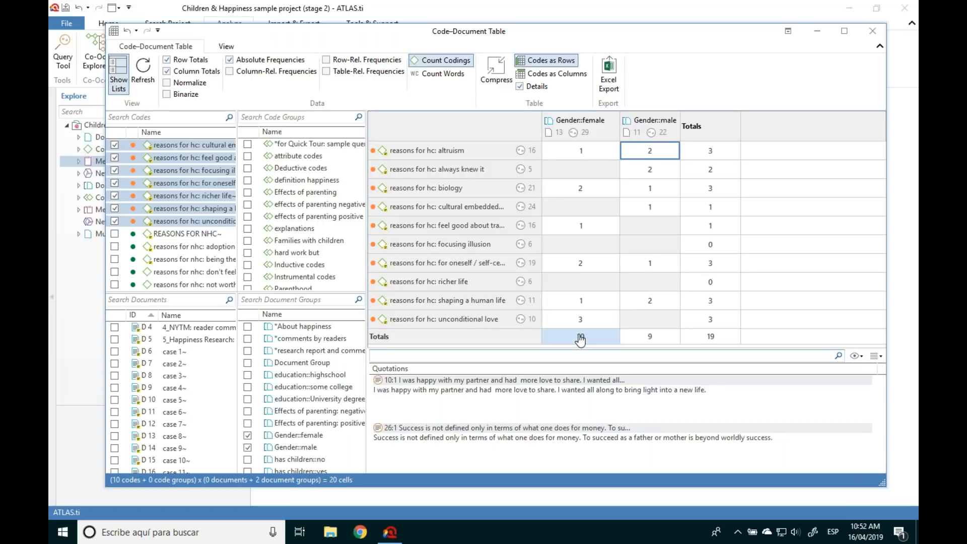
mouse_move(581, 340)
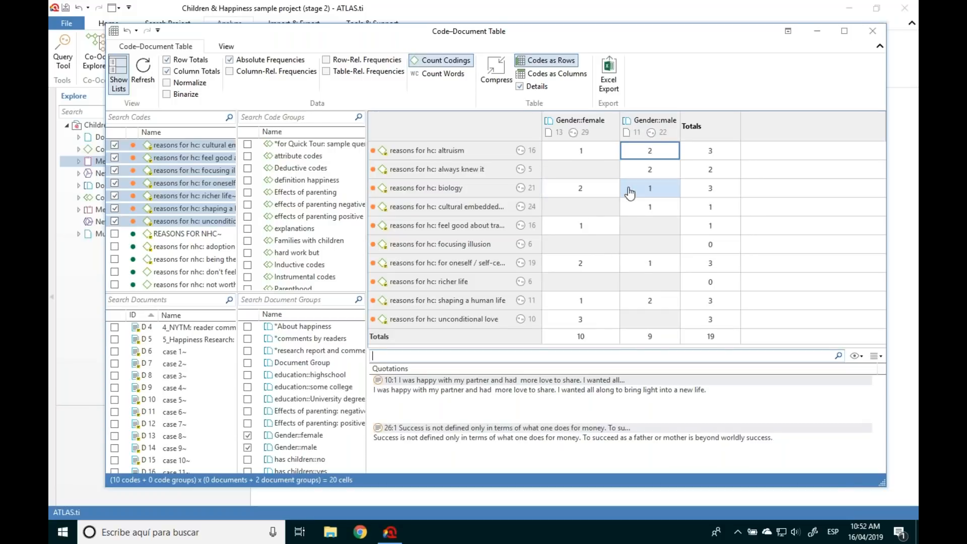
mouse_move(598, 195)
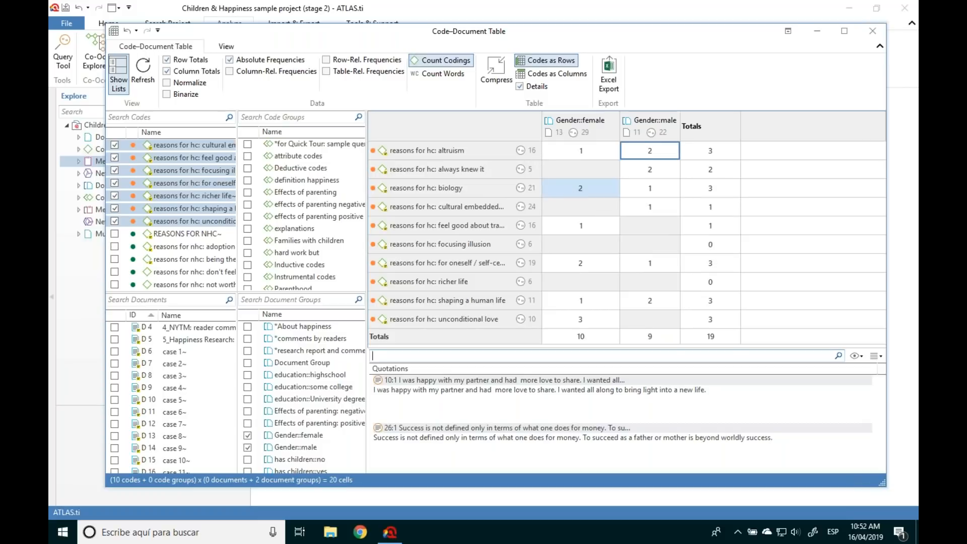
Step: Normalize the table's frequencies, and switch the row-relative frequencies on for a look and off again
left_click(166, 83)
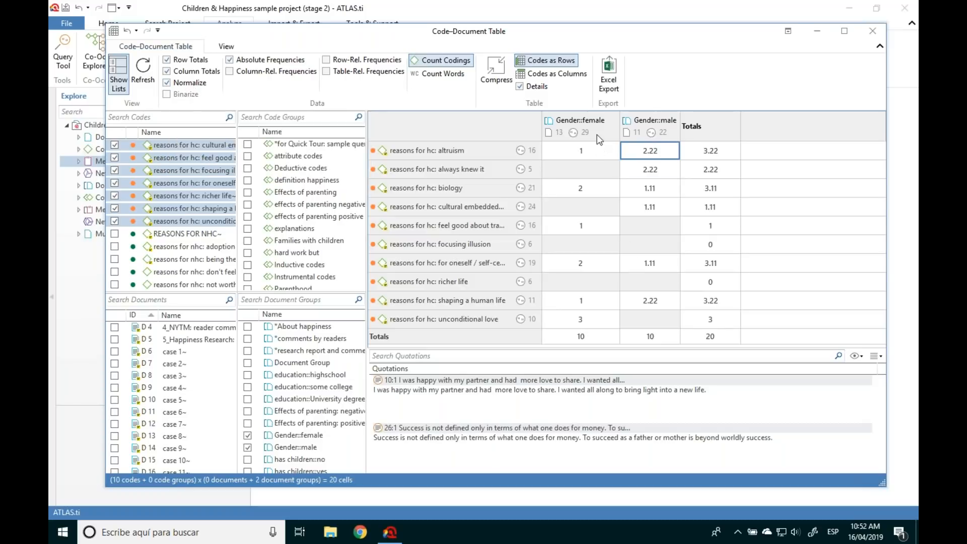
mouse_move(638, 133)
left_click(328, 60)
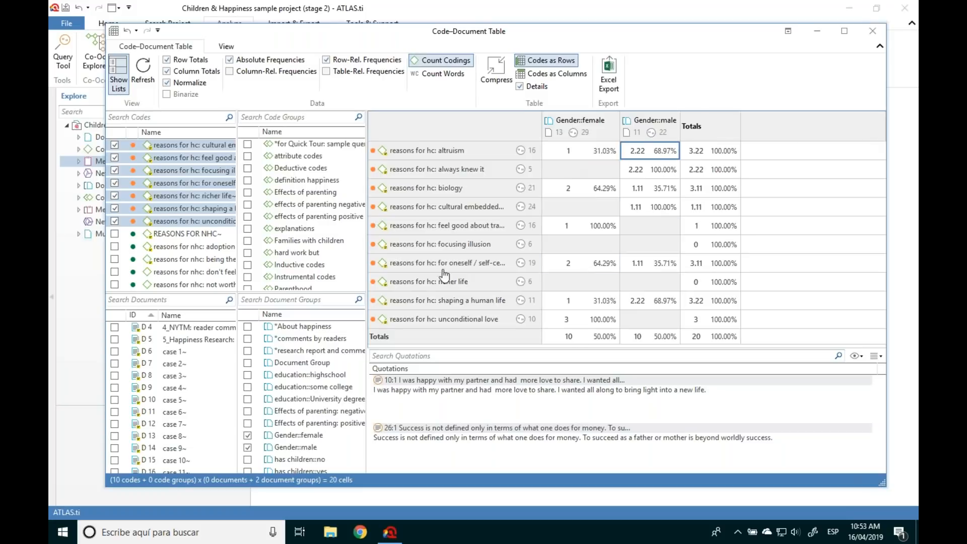
left_click(326, 59)
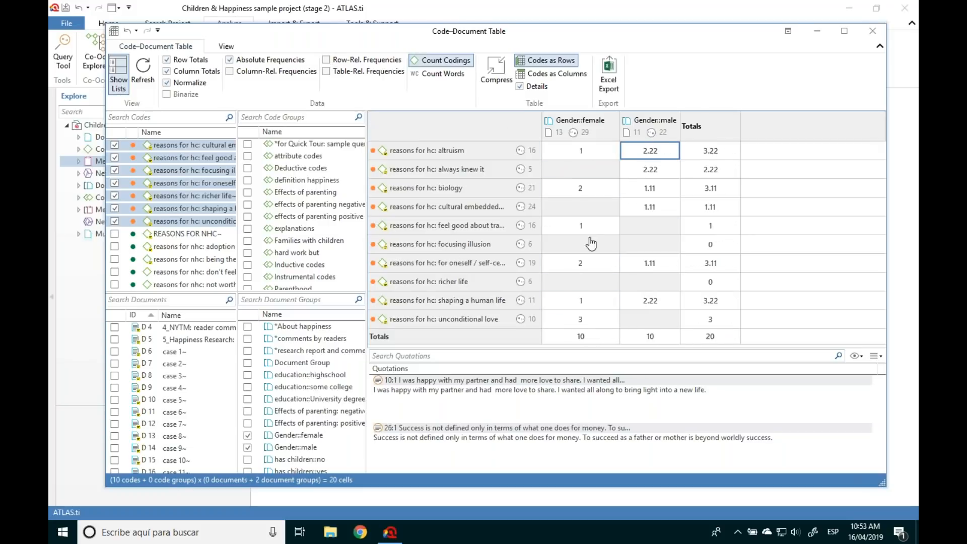
Step: Binarize the table to view code presence, show the "reasons for hc: altruism" quotation for Gender::female, and turn binarizing off again
left_click(167, 94)
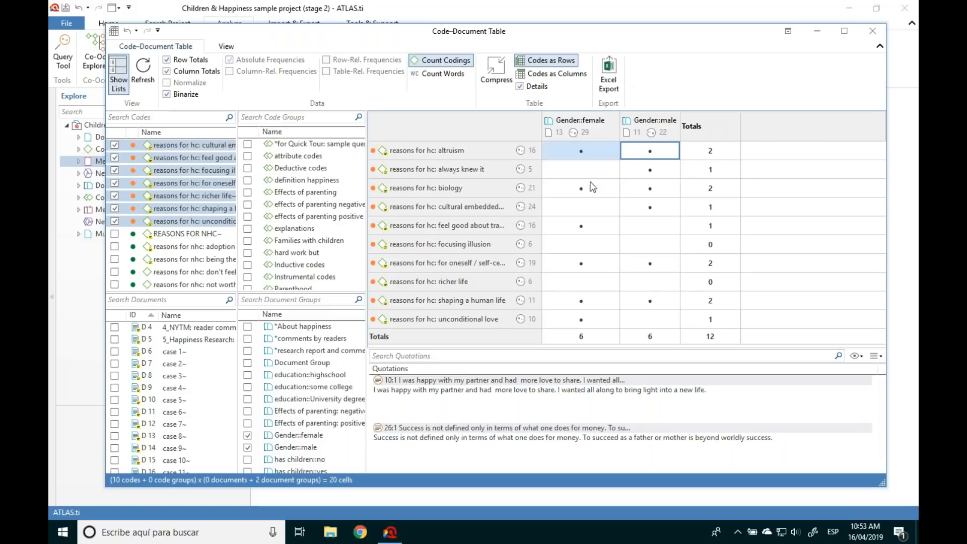
left_click(578, 156)
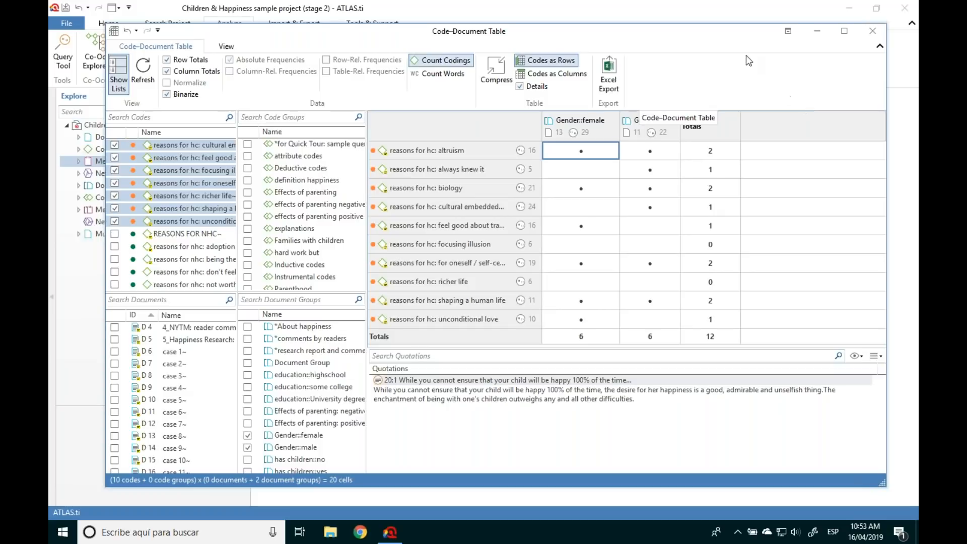
left_click(166, 94)
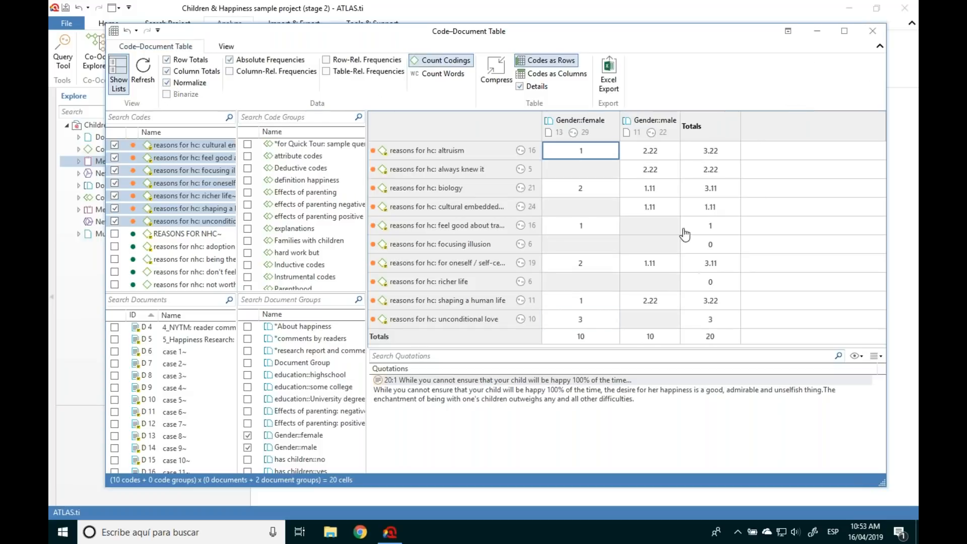
Step: Close the Code-Document Table, and open the dialog for creating new codes for a look without creating any
left_click(874, 32)
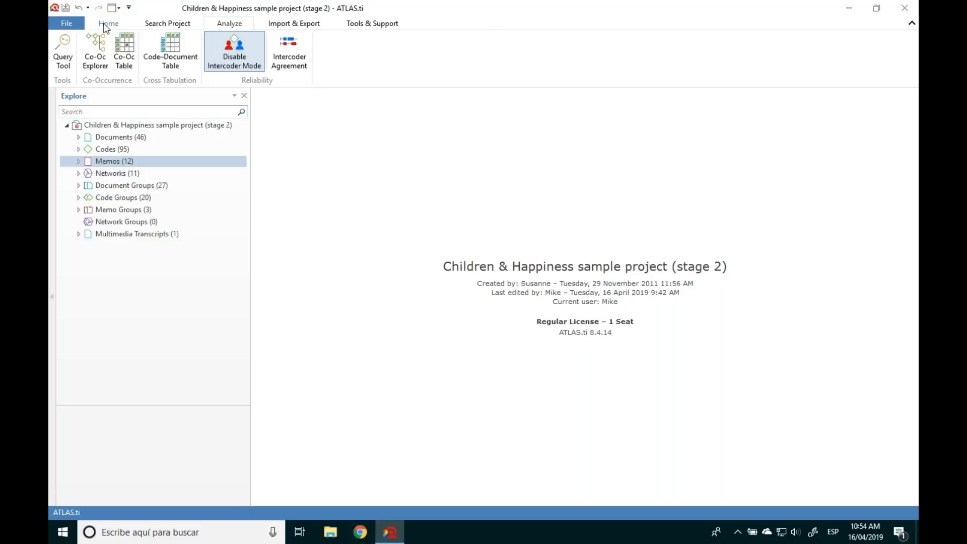
left_click(108, 23)
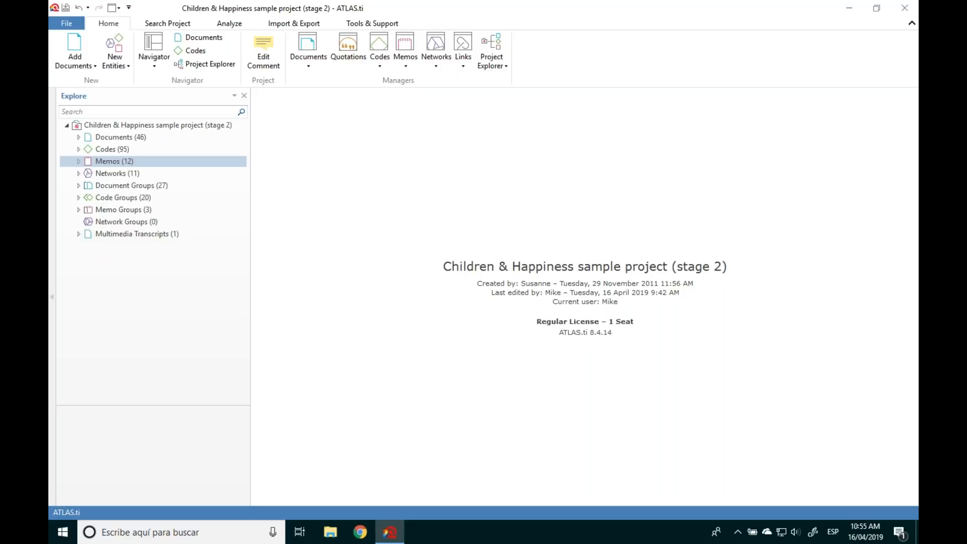
left_click(120, 61)
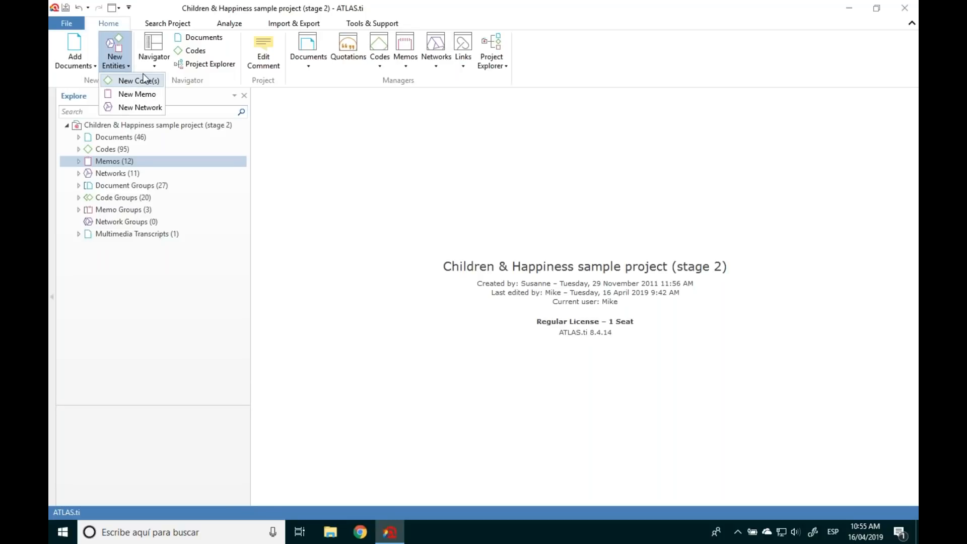
left_click(314, 164)
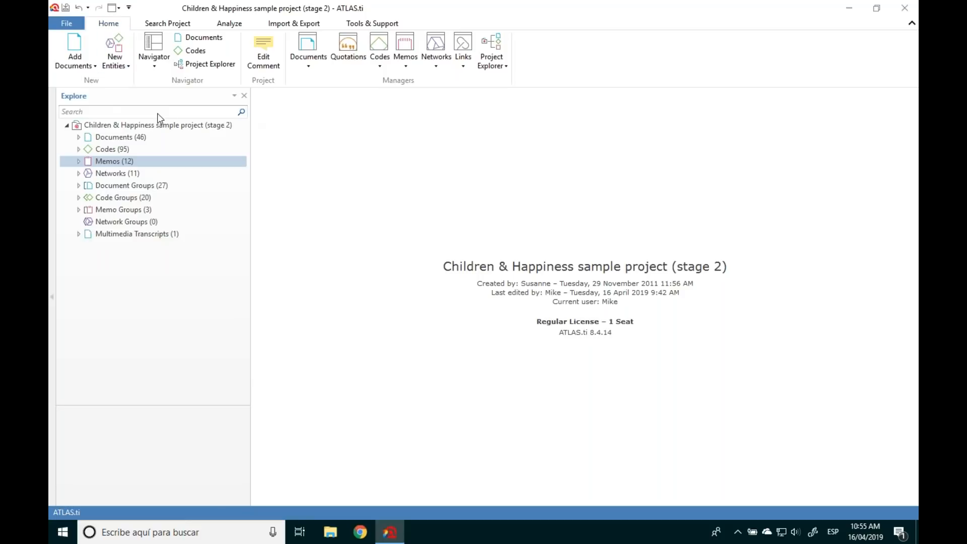
left_click(117, 71)
left_click(478, 212)
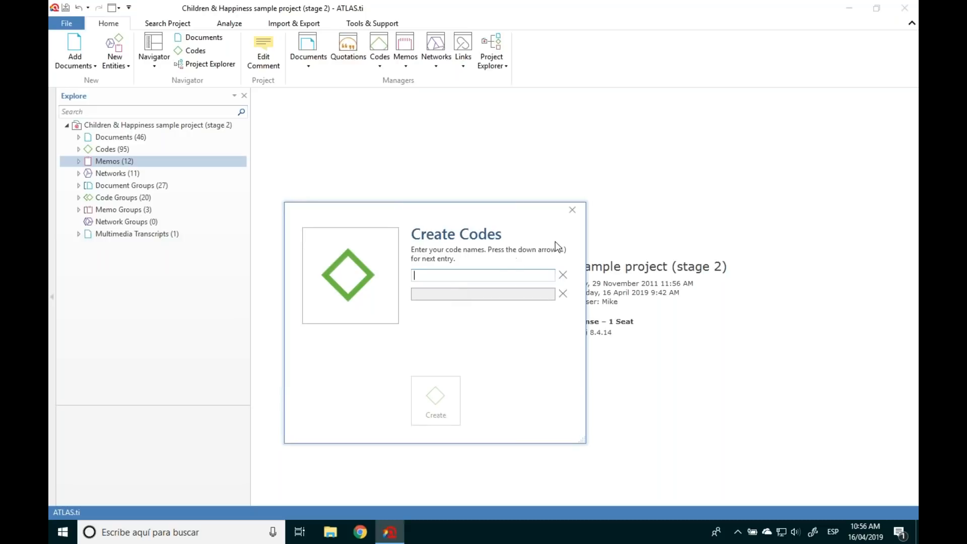
left_click(574, 211)
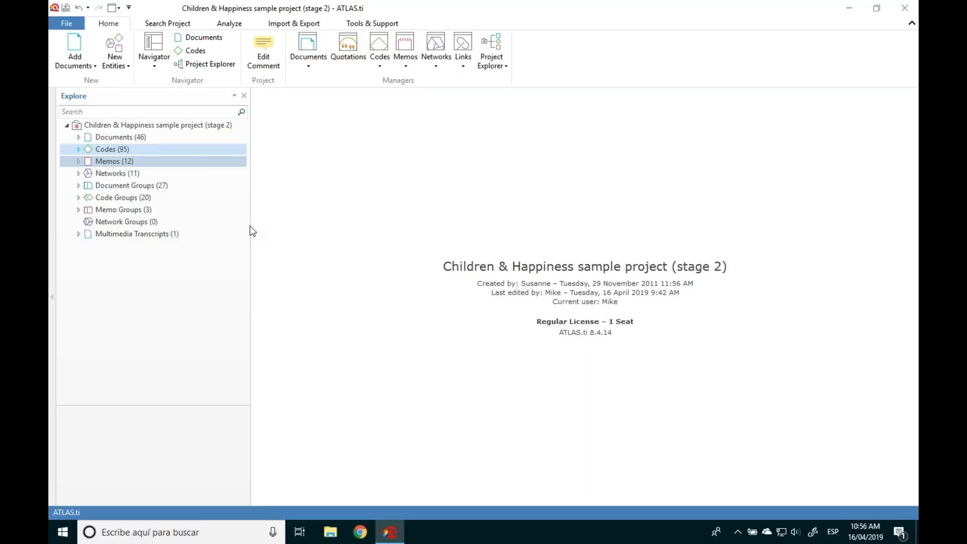
left_click(294, 24)
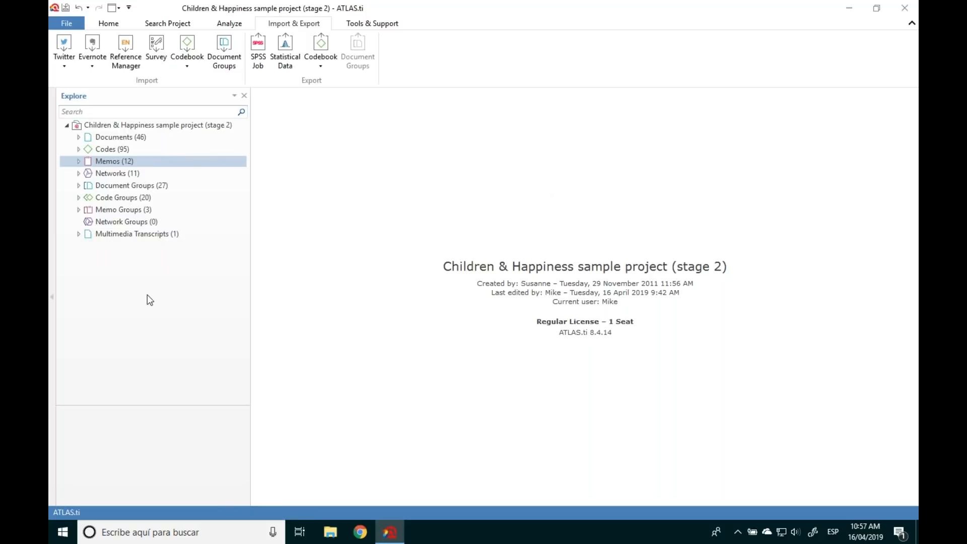
left_click(107, 24)
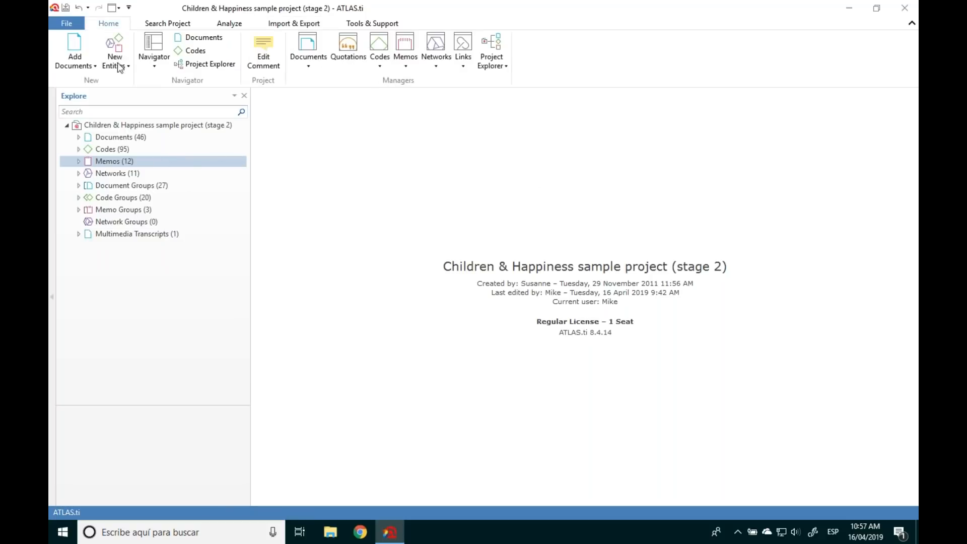
left_click(313, 28)
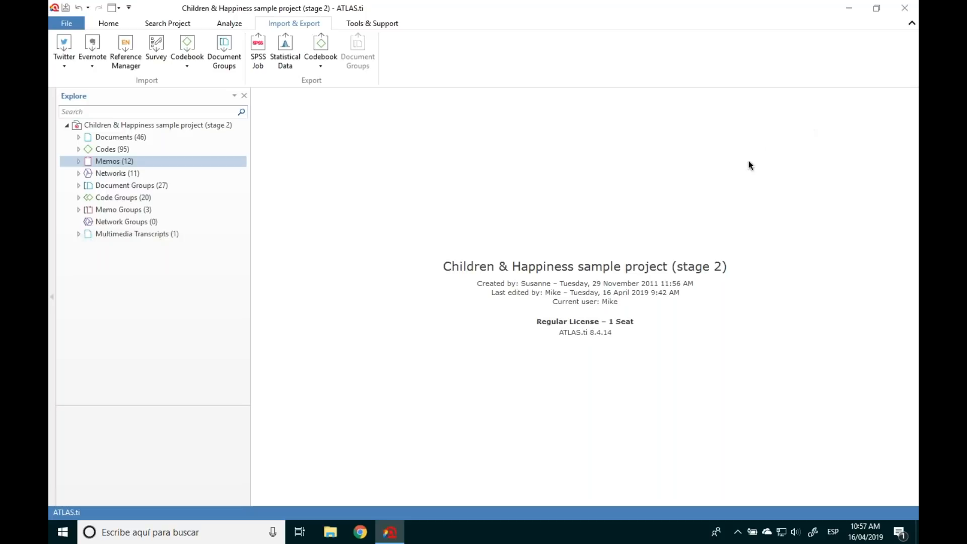
left_click(116, 22)
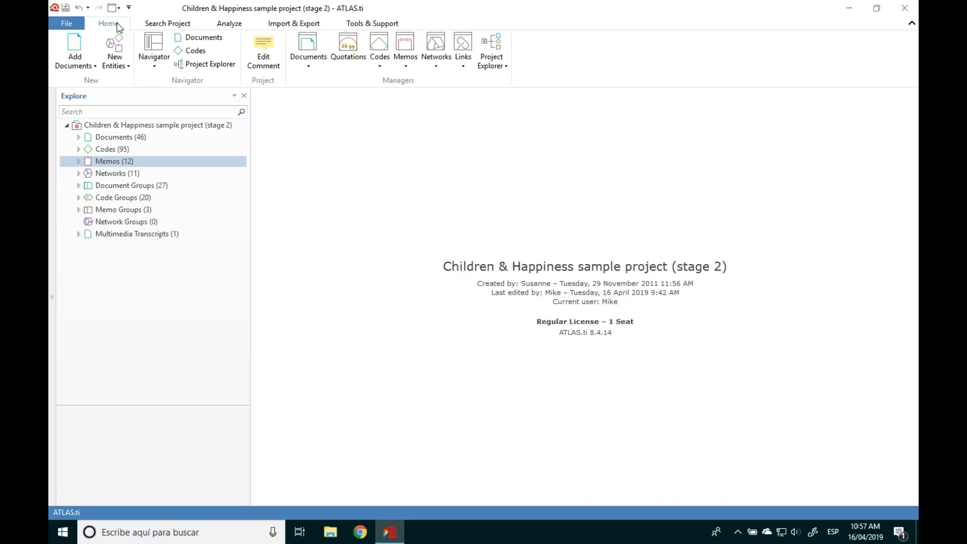
Step: Open the Code Manager and view the comments of the codes C_CHILDREN & HAPPINESS and EFFECTS NEG
left_click(376, 45)
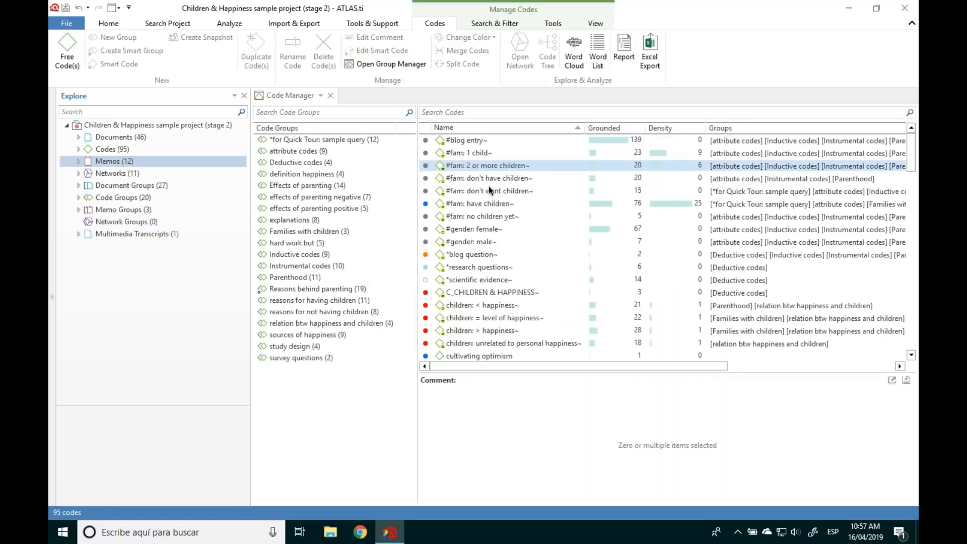
left_click(482, 142)
left_click(485, 292)
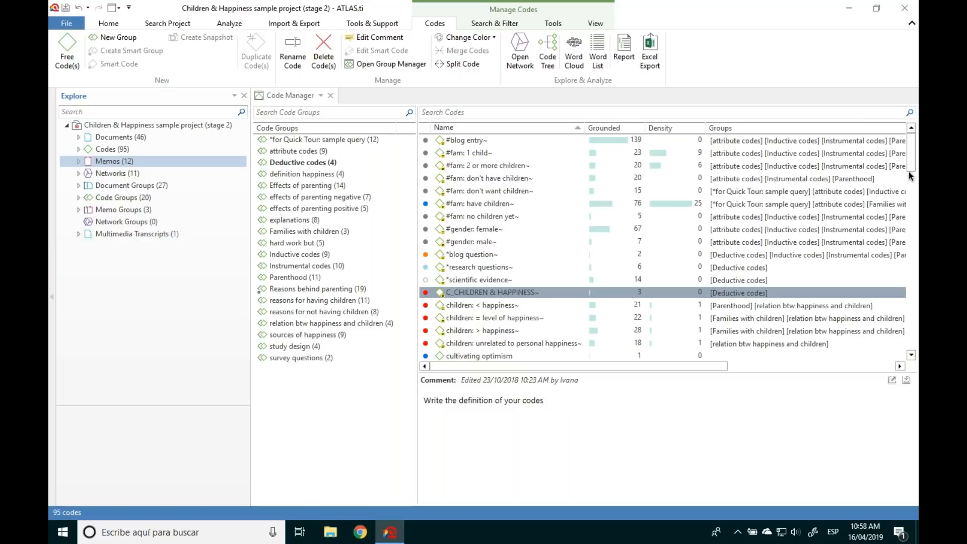
left_click_drag(912, 155, 912, 177)
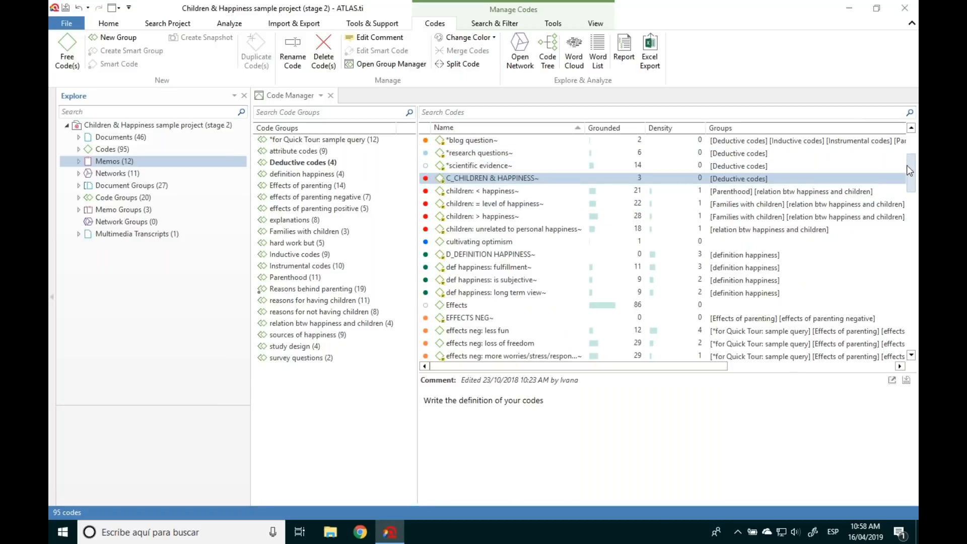
scroll(907, 159, "down", 3)
left_click(489, 203)
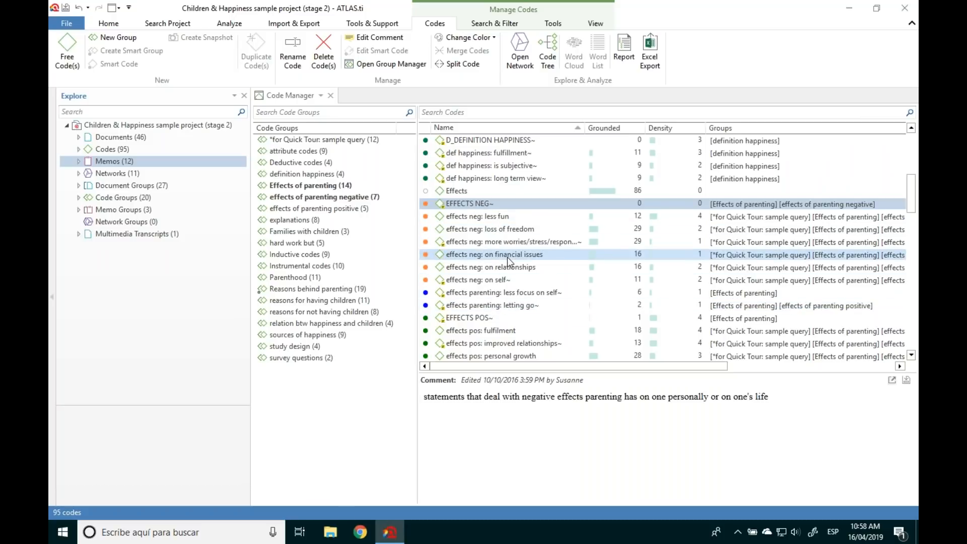
Step: Create a smart code named "Negative effects" from the six "effects neg" subcodes in the group effects of parenting negative
left_click(347, 198)
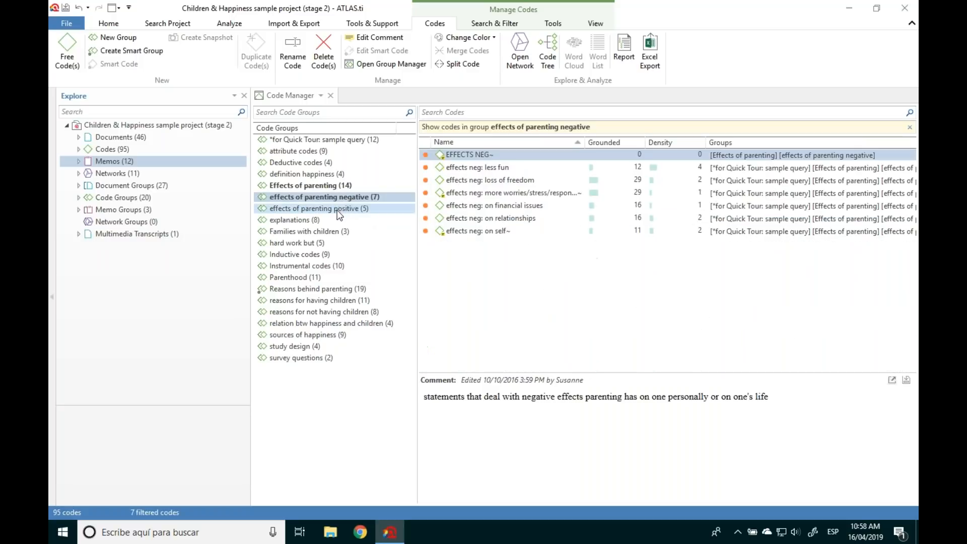
left_click(341, 208)
left_click(353, 198)
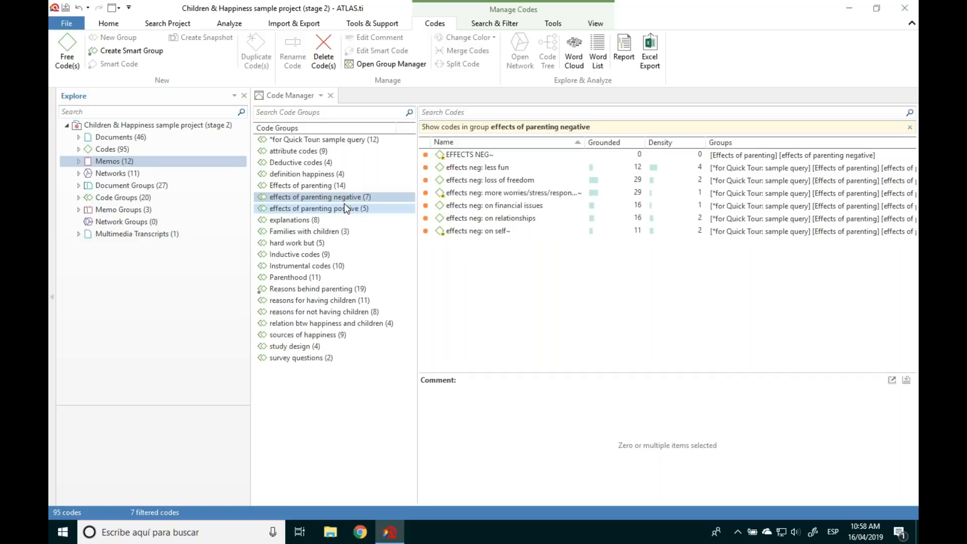
left_click(494, 160)
left_click(494, 167)
left_click(474, 231, "ctrl")
left_click(474, 231)
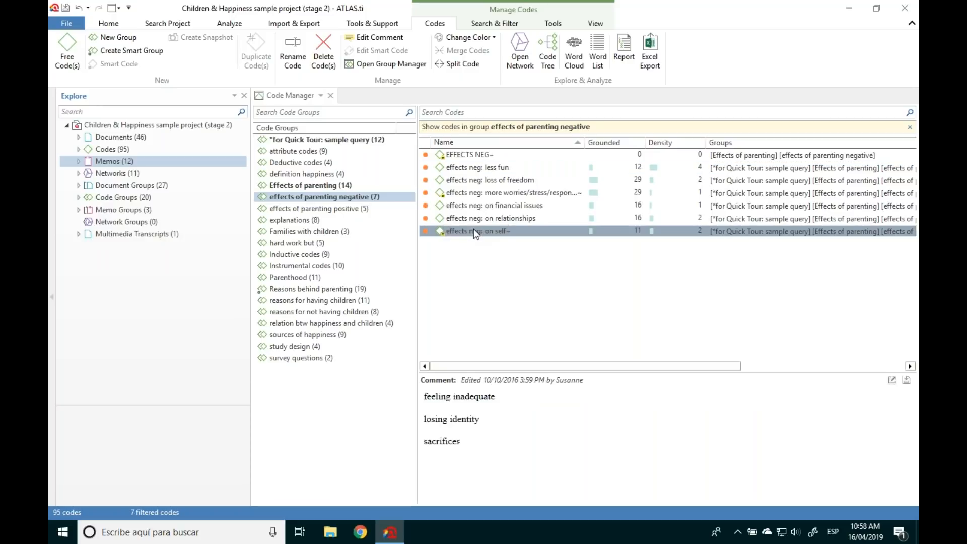
left_click(460, 171, "shift")
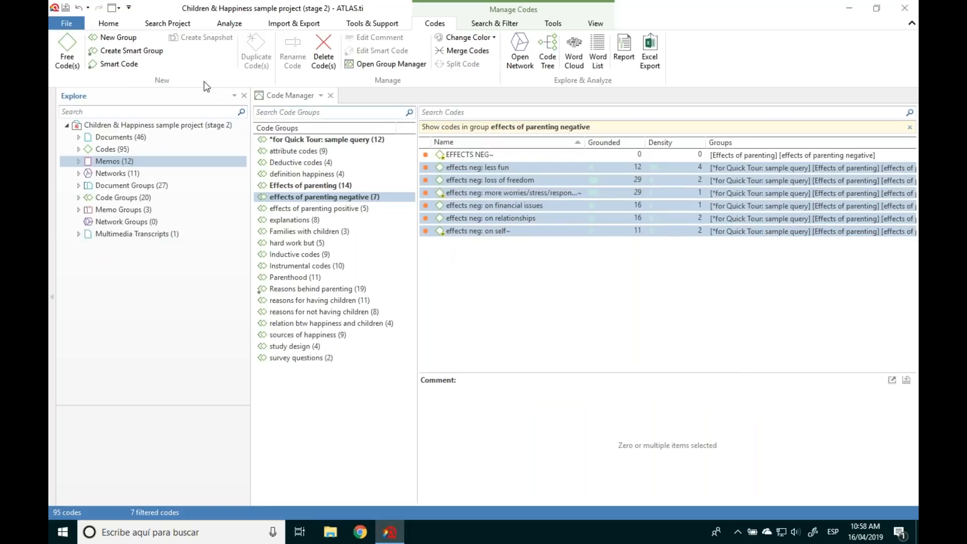
left_click(116, 64)
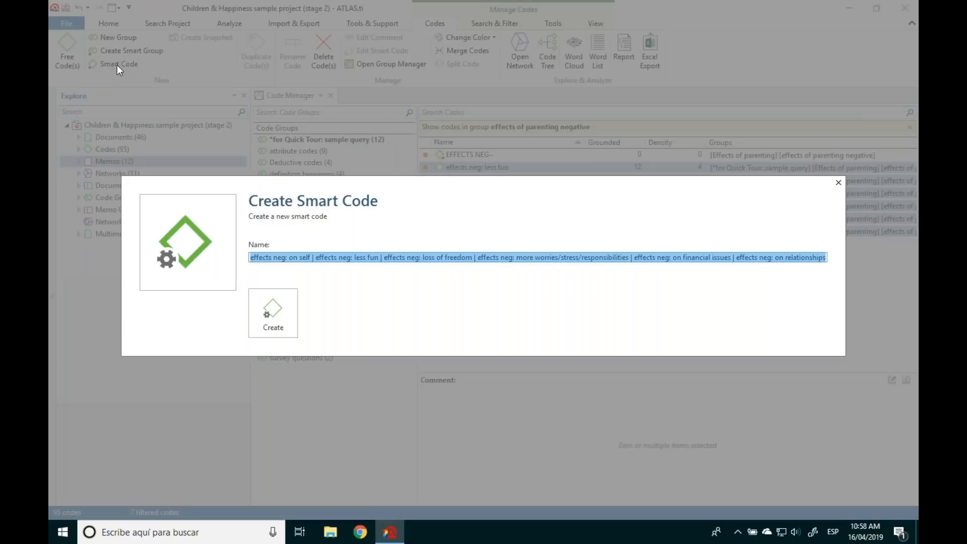
type("Negative effects")
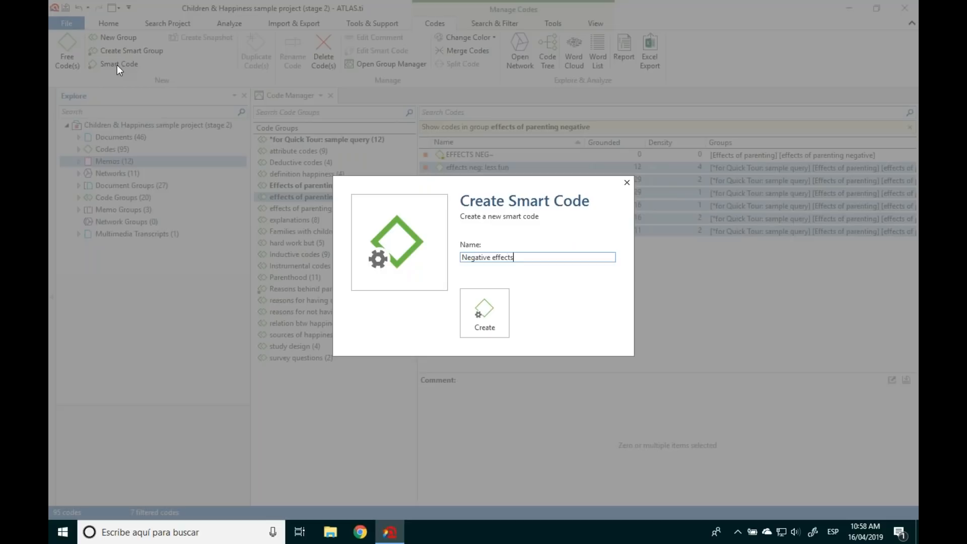
key("Return")
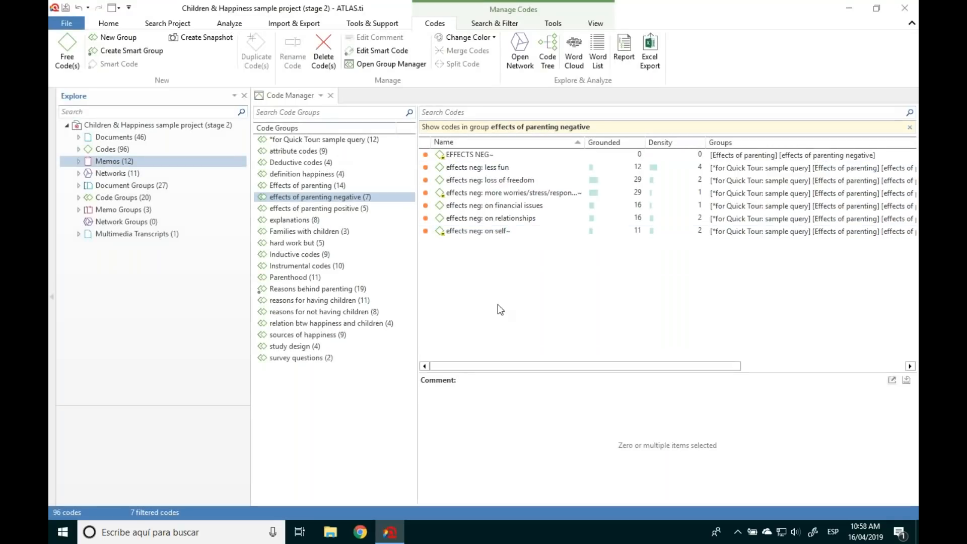
Step: Create a smart code named "Positive effects" from the four "effects pos" codes in the group effects of parenting positive
left_click(329, 209)
left_click_drag(464, 169, 464, 205)
left_click(115, 67)
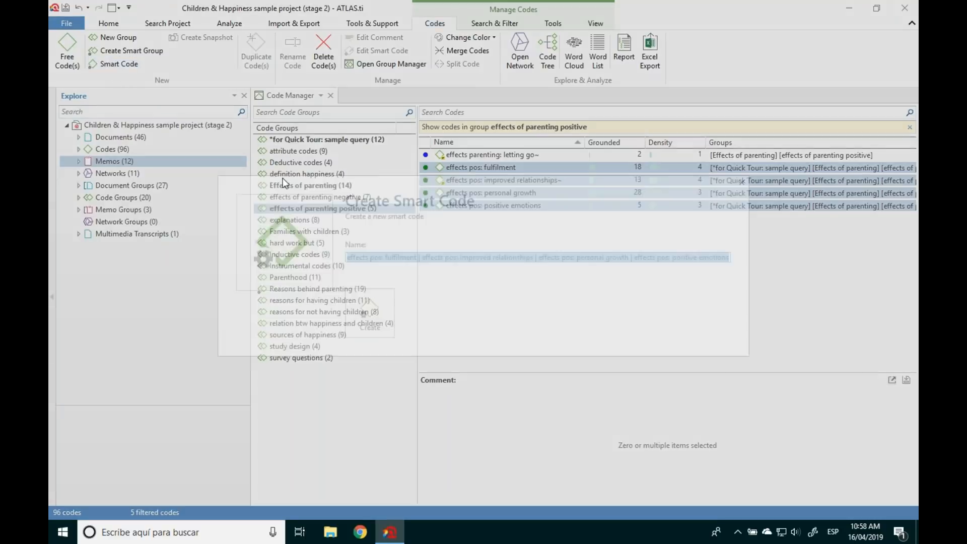
type("POsitive")
key("BackSpace")
key("BackSpace")
key("BackSpace")
key("BackSpace")
key("BackSpace")
key("BackSpace")
key("BackSpace")
key("BackSpace")
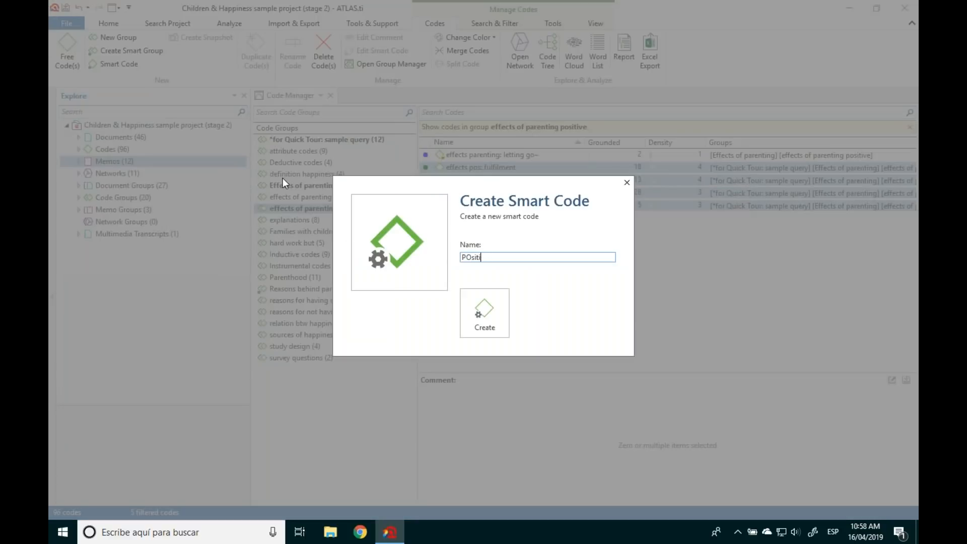
type("ositive effects")
key("Return")
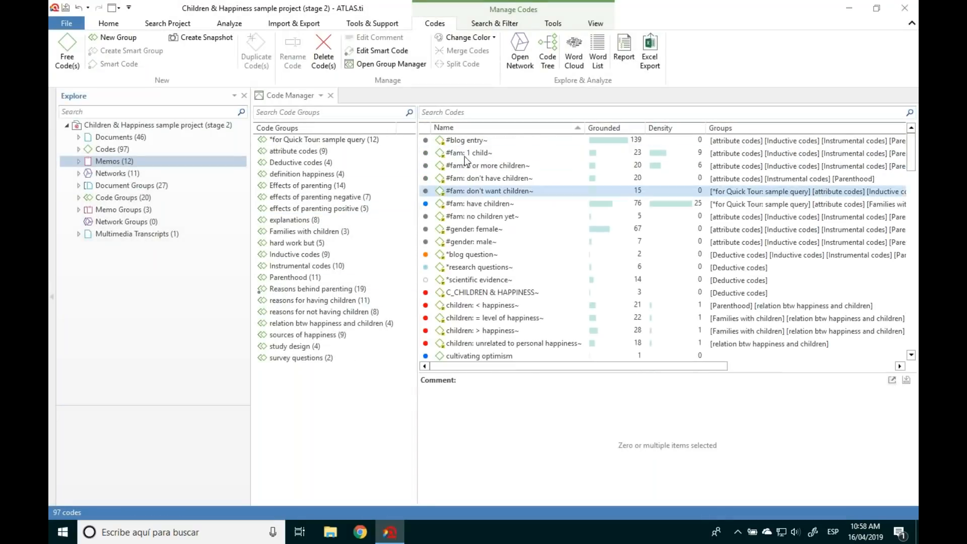
Step: Find the smart codes Negative effects and Positive effects in the full code list and check how often each is grounded
left_click_drag(915, 147, 917, 244)
left_click(454, 292)
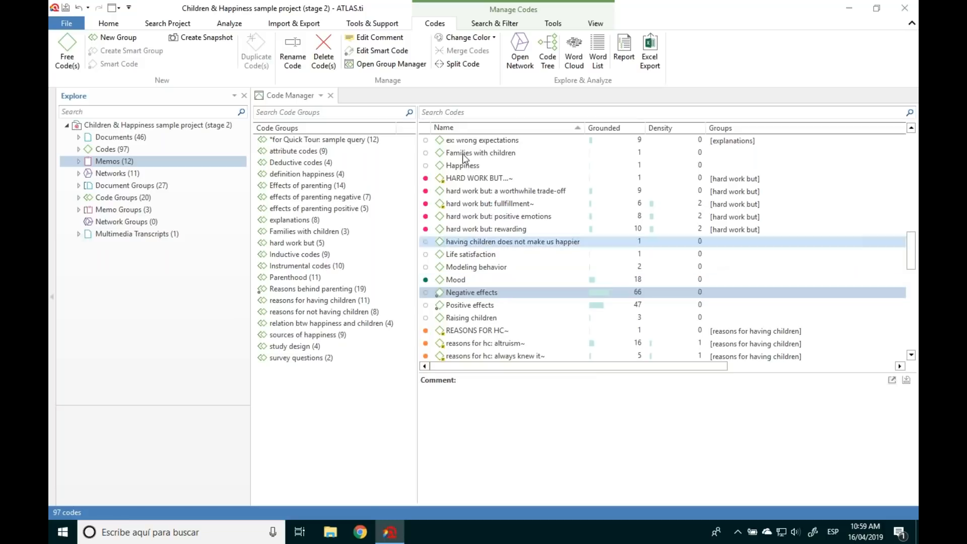
left_click(477, 305)
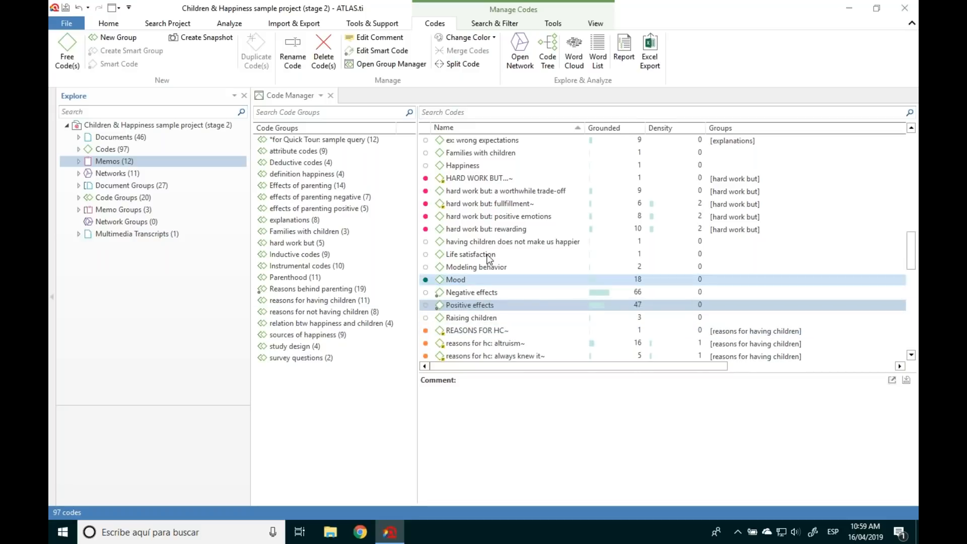
Step: Build a Code Co-Occurrence Table with the smart code Positive effects as row and Negative effects as column
left_click(229, 23)
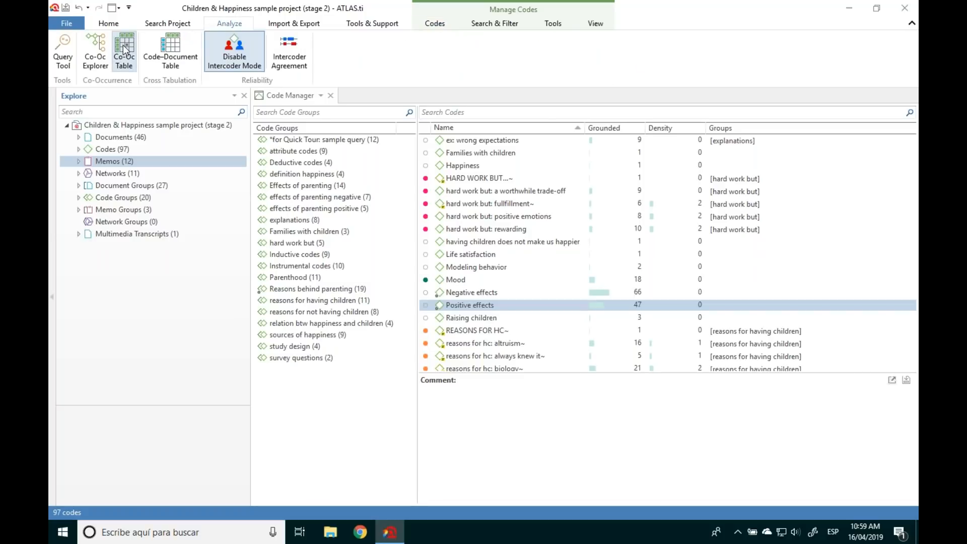
left_click(126, 63)
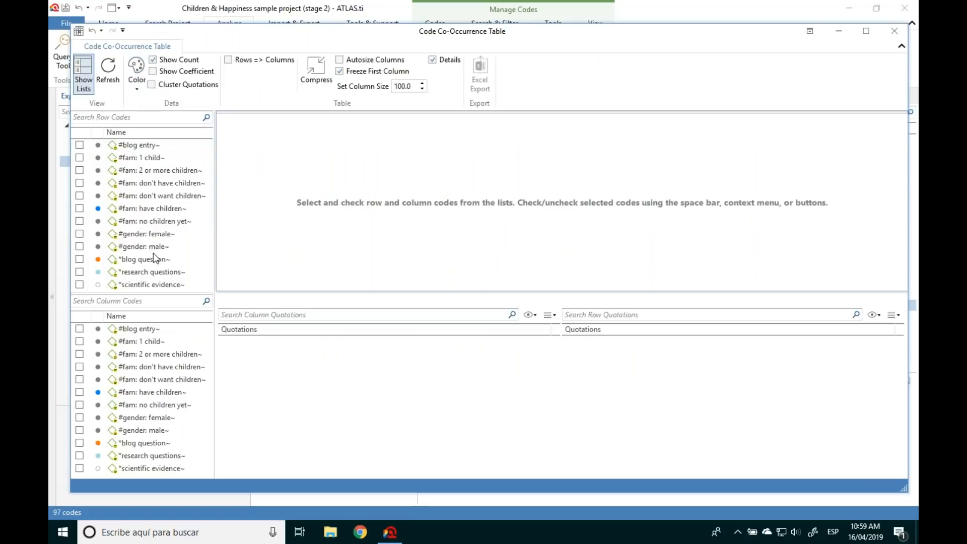
left_click_drag(207, 157, 211, 260)
left_click(132, 117)
type("pos")
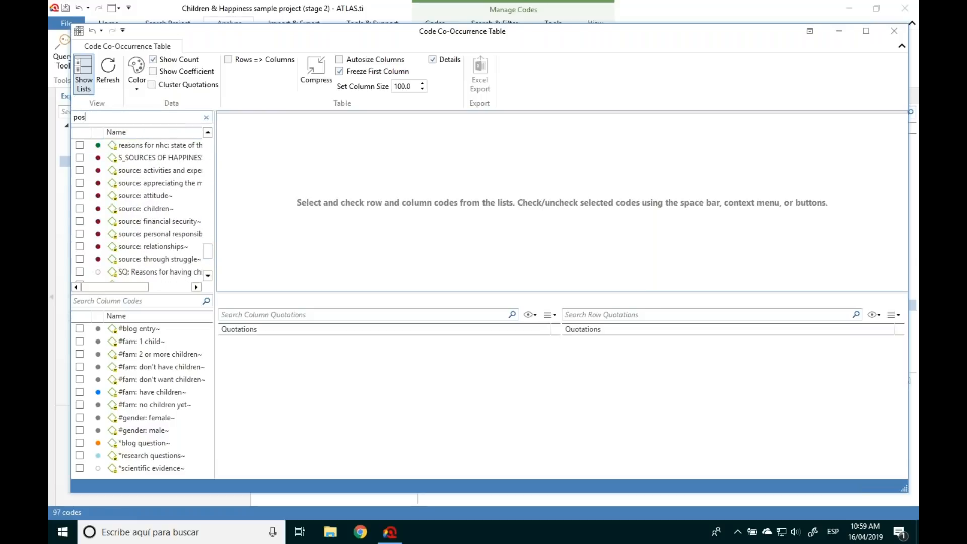
left_click(79, 222)
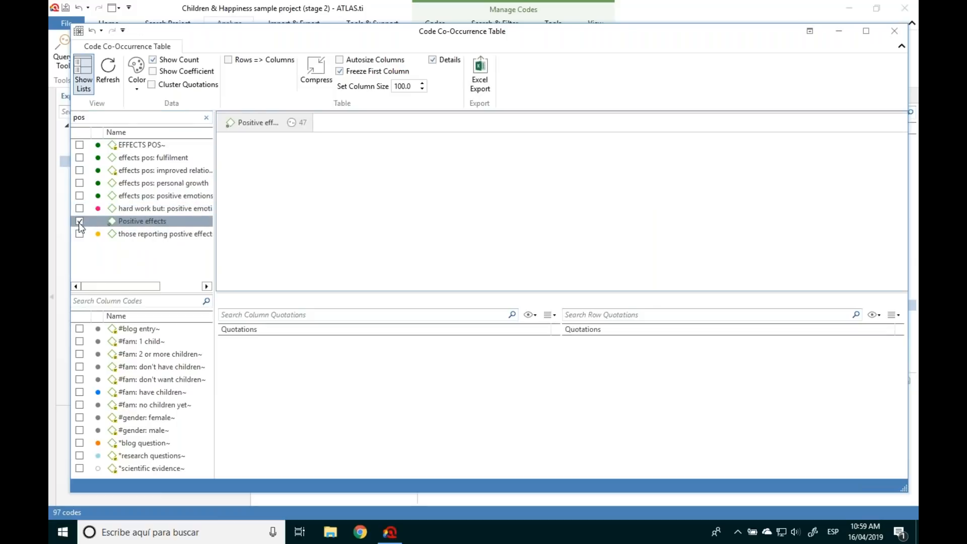
left_click(112, 301)
type("nega")
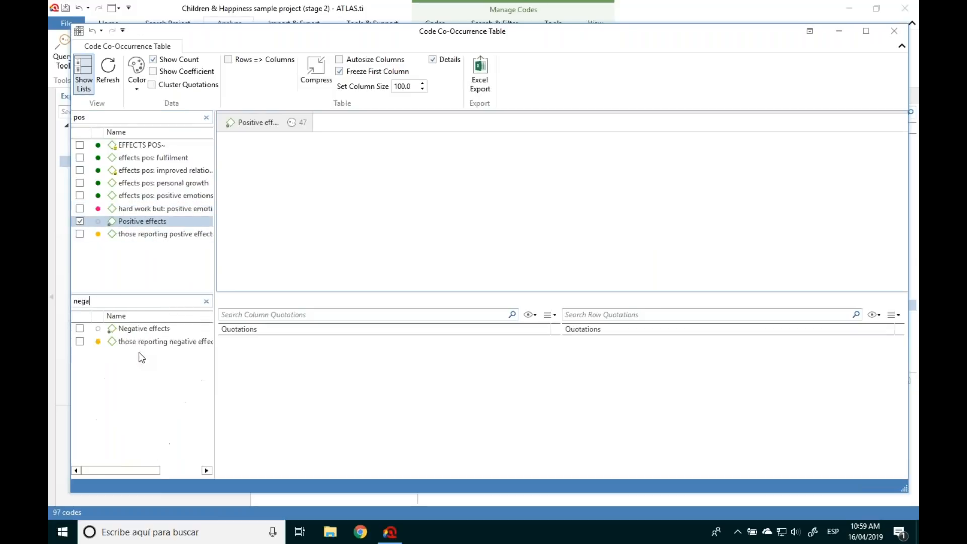
left_click(79, 329)
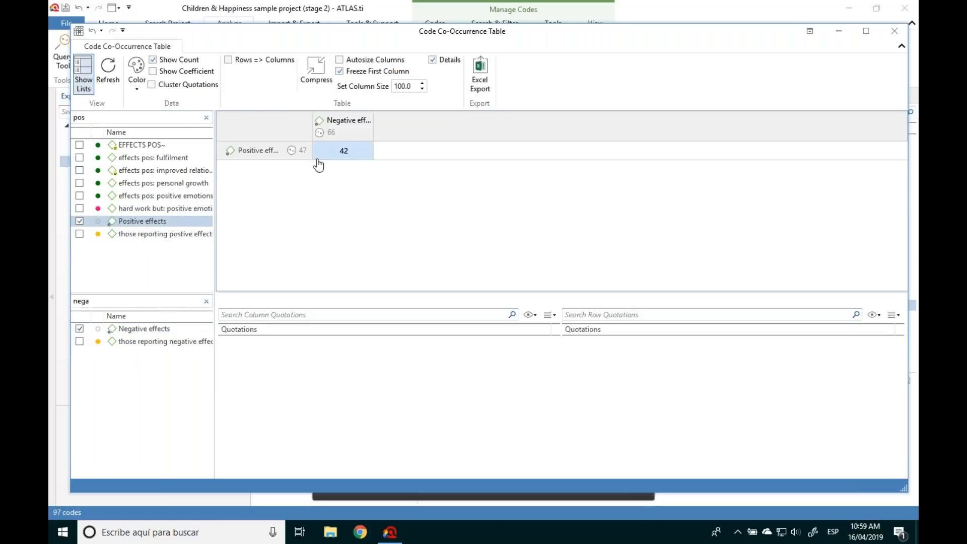
Step: Widen the co-occurrence table's row header and code column to fit the full code names, and close the table
left_click_drag(312, 125, 332, 125)
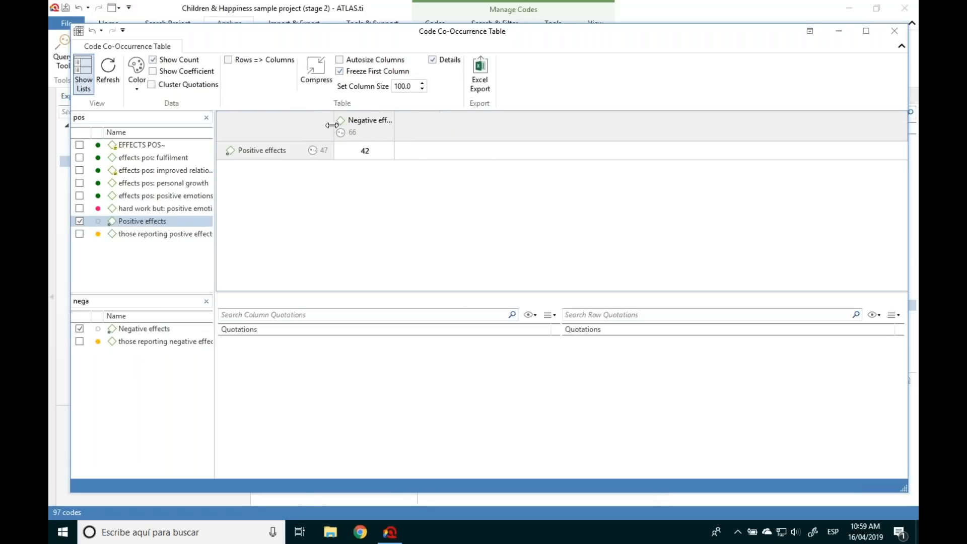
left_click_drag(396, 129, 454, 129)
double_click(632, 36)
left_click(717, 100)
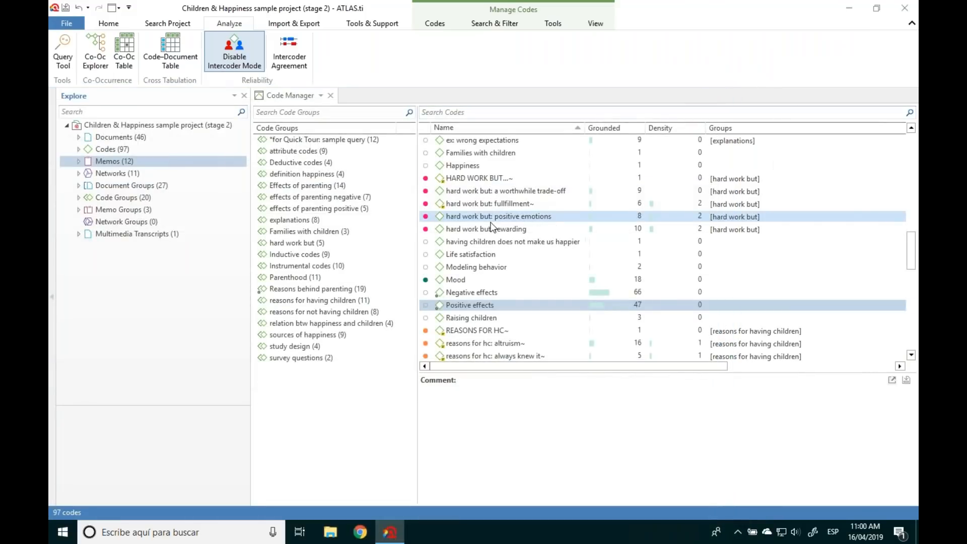
Step: Examine the prefixes and colours of the code names throughout the code list, including the definition happiness codes, and expand the project's Codes branch
left_click(467, 194)
left_click(474, 180, "ctrl")
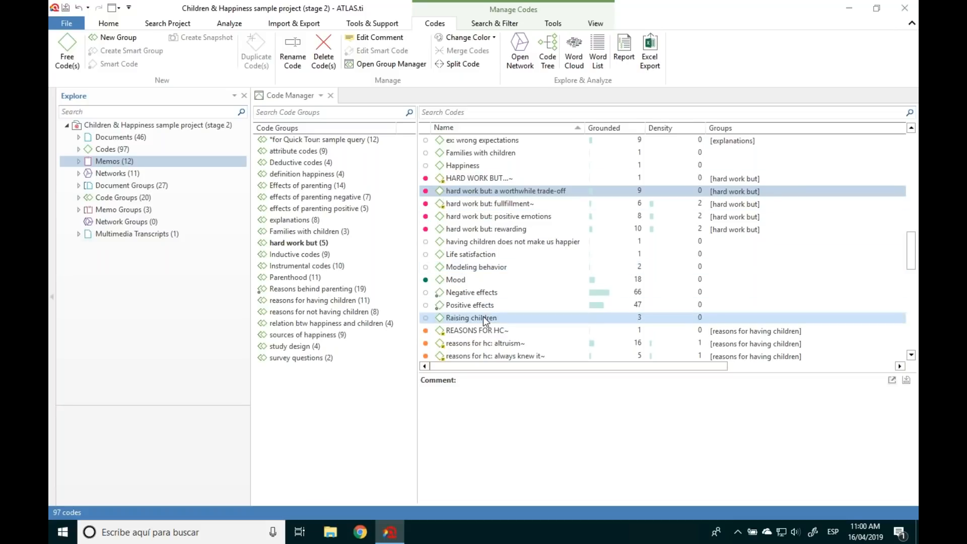
scroll(483, 316, "down", 6)
scroll(483, 316, "down", 5)
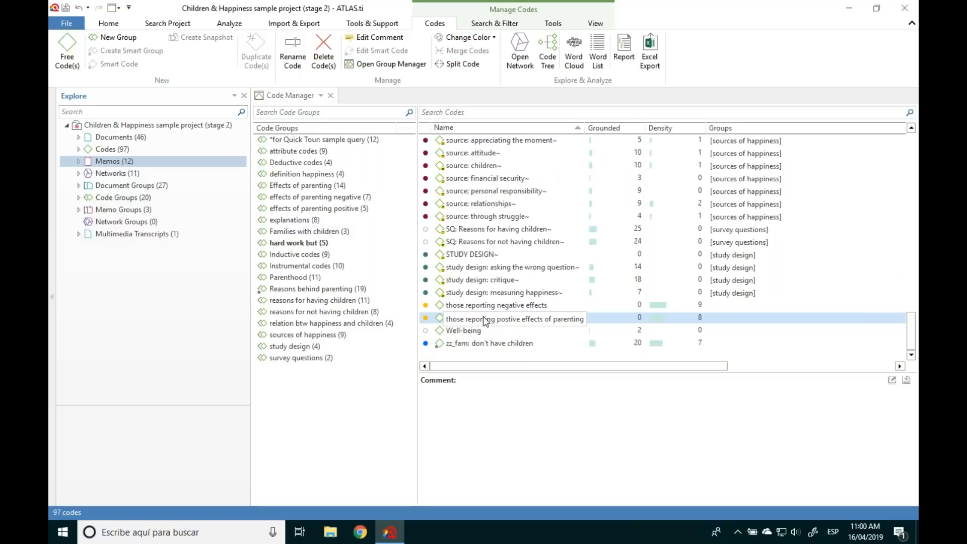
scroll(483, 316, "up", 20)
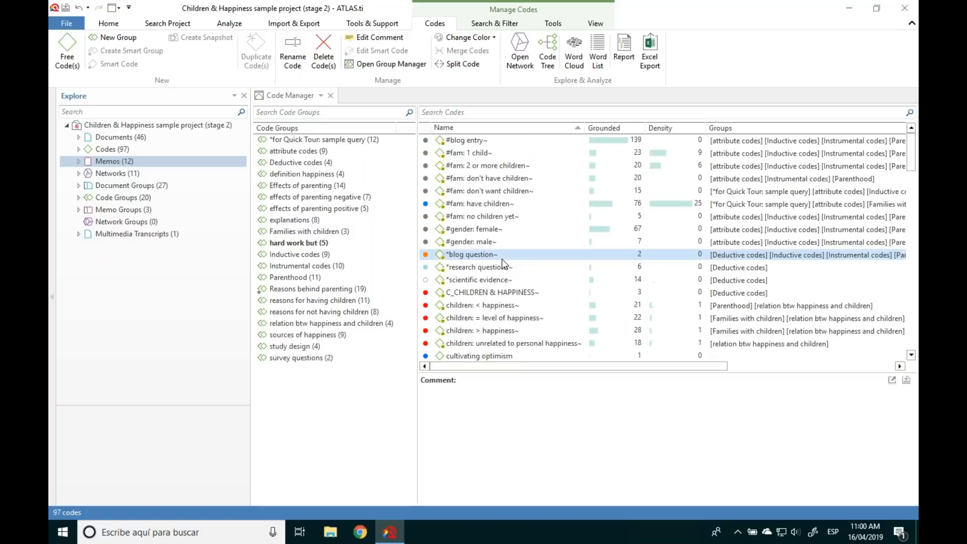
left_click(449, 142)
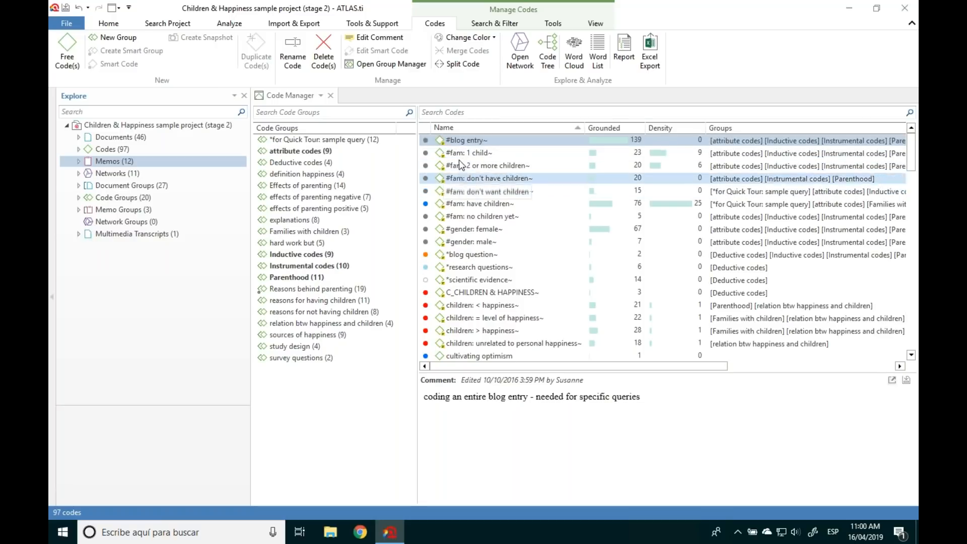
scroll(484, 292, "down", 4)
left_click(479, 292)
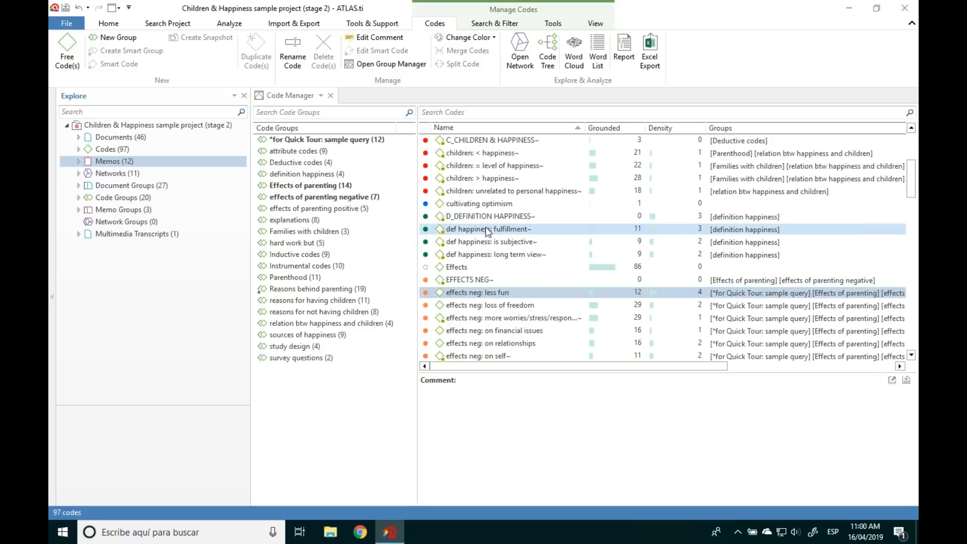
left_click(495, 219)
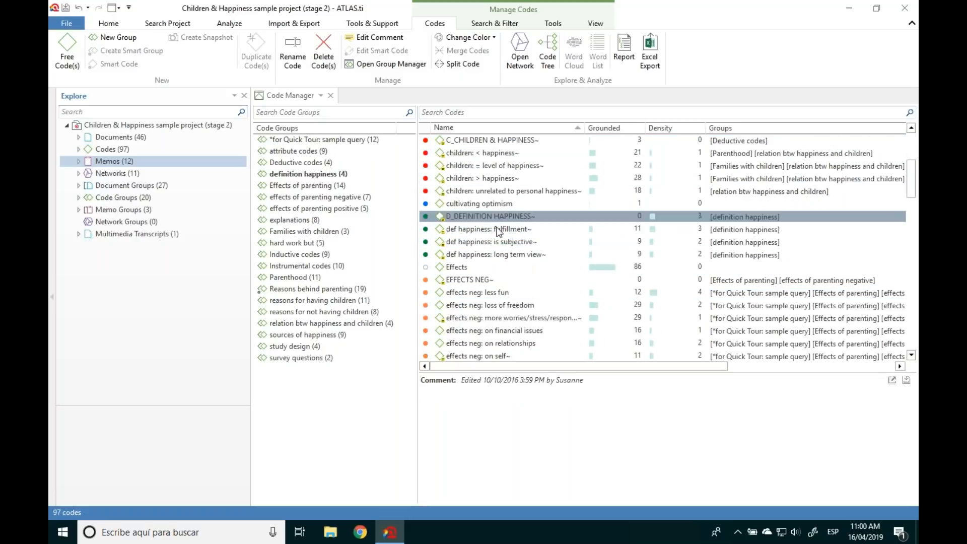
left_click(500, 252, "shift")
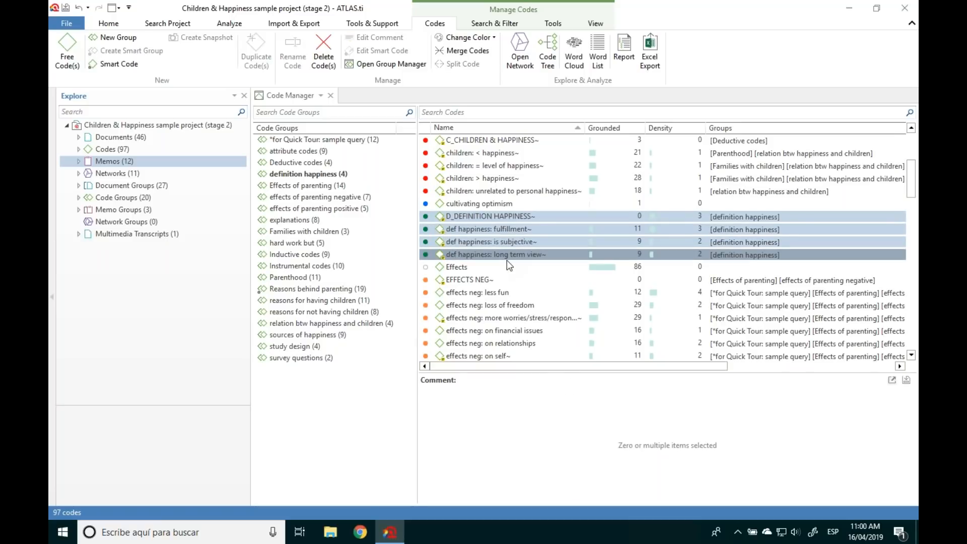
left_click(78, 149)
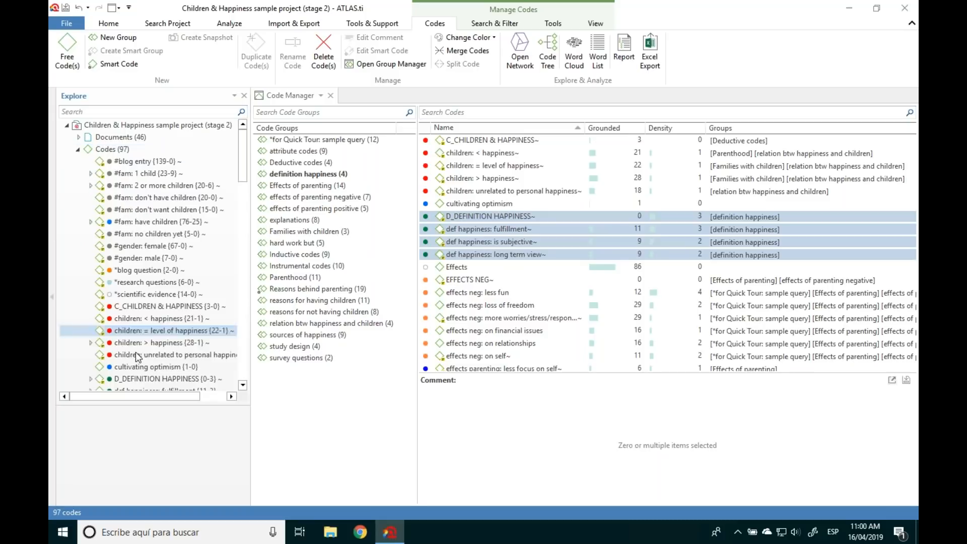
left_click(500, 267)
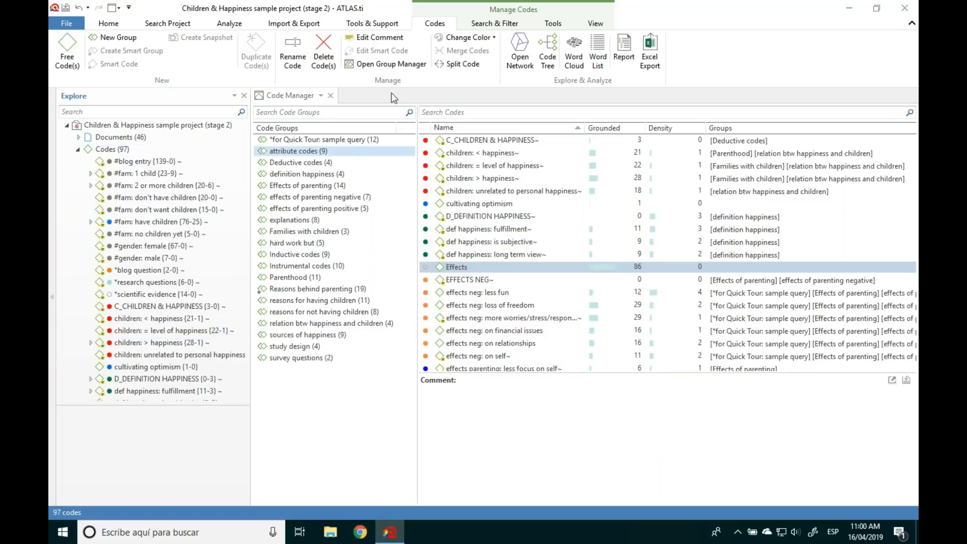
left_click(292, 55)
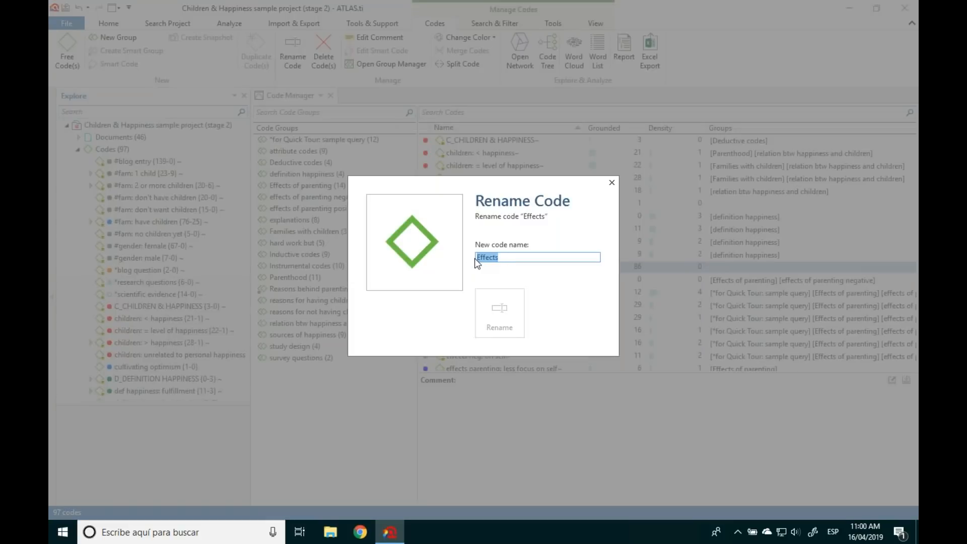
left_click(477, 260)
type("Parenting:")
key("BackSpace")
key("BackSpace")
key("BackSpace")
key("BackSpace")
key("BackSpace")
key("BackSpace")
key("BackSpace")
key("BackSpace")
key("BackSpace")
key("BackSpace")
key("BackSpace")
type("1")
key("BackSpace")
type("1.1")
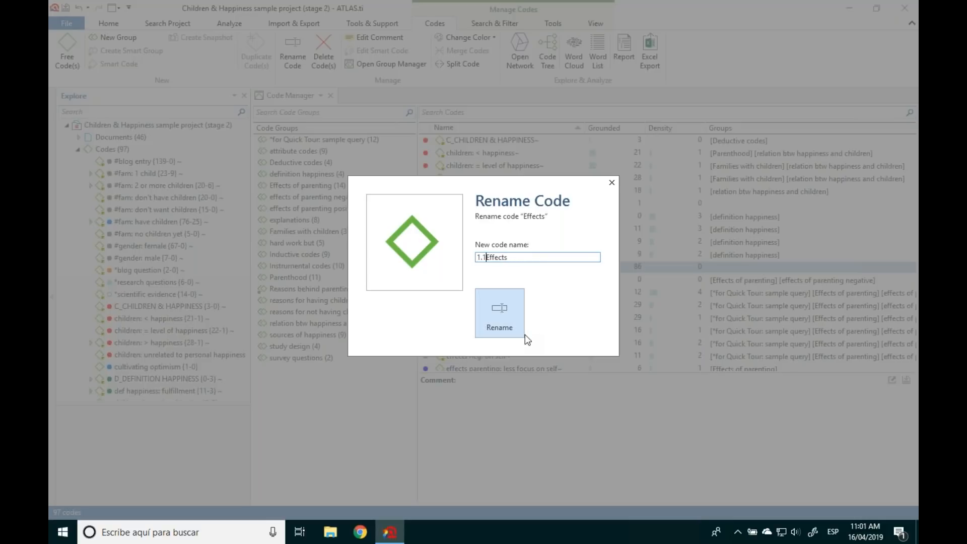
key("BackSpace")
key("BackSpace")
key("BackSpace")
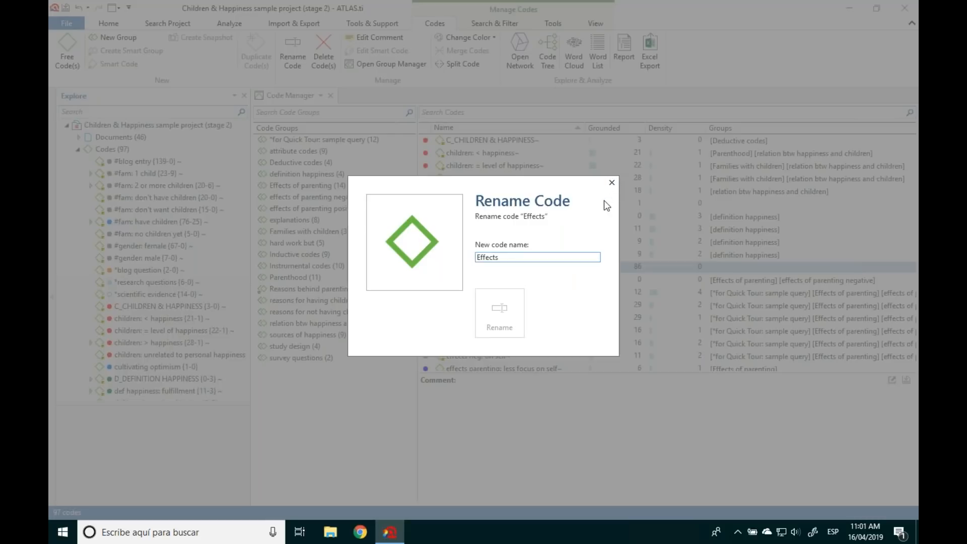
left_click(612, 184)
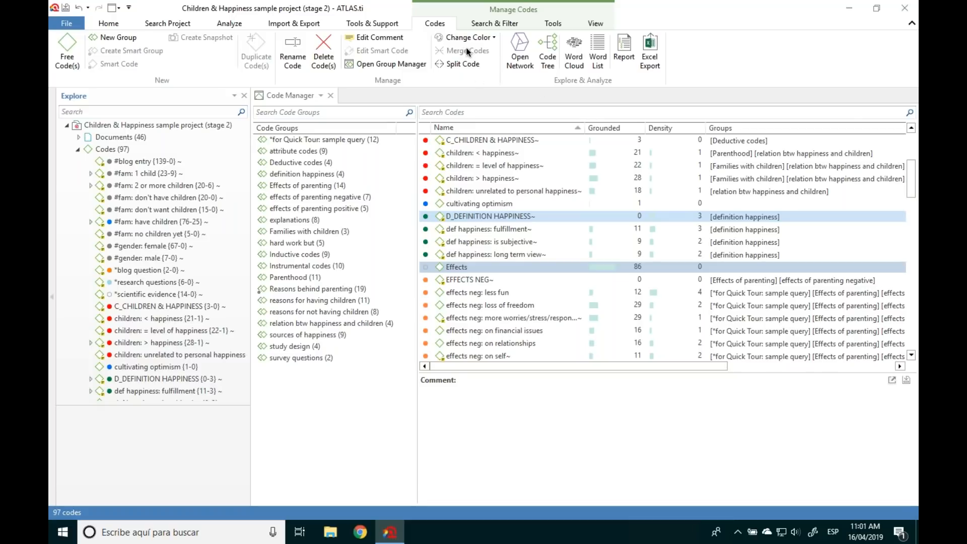
Step: Merge the code Effects into the code EFFECTS NEG, with EFFECTS NEG as the merge target
left_click(479, 189)
left_click(471, 268)
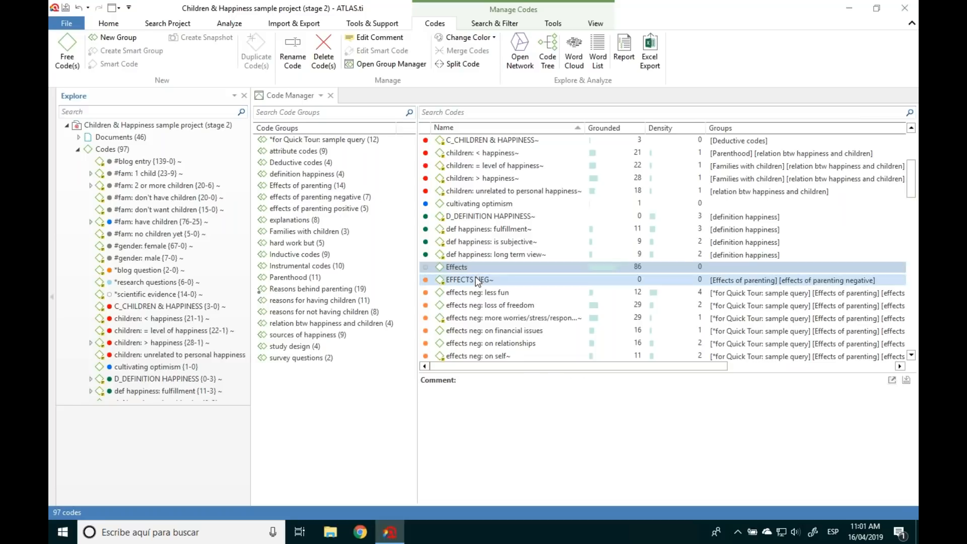
left_click(468, 280, "shift")
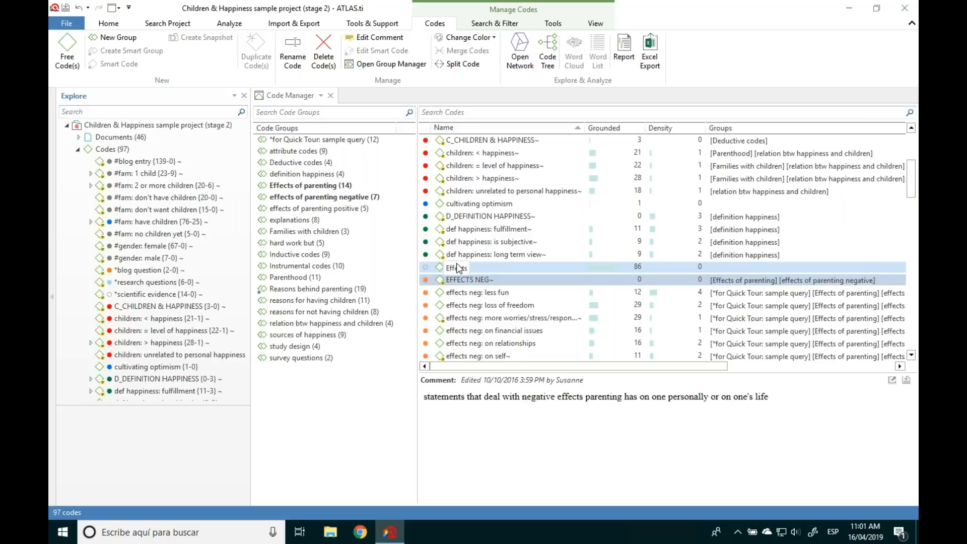
left_click(468, 280, "ctrl")
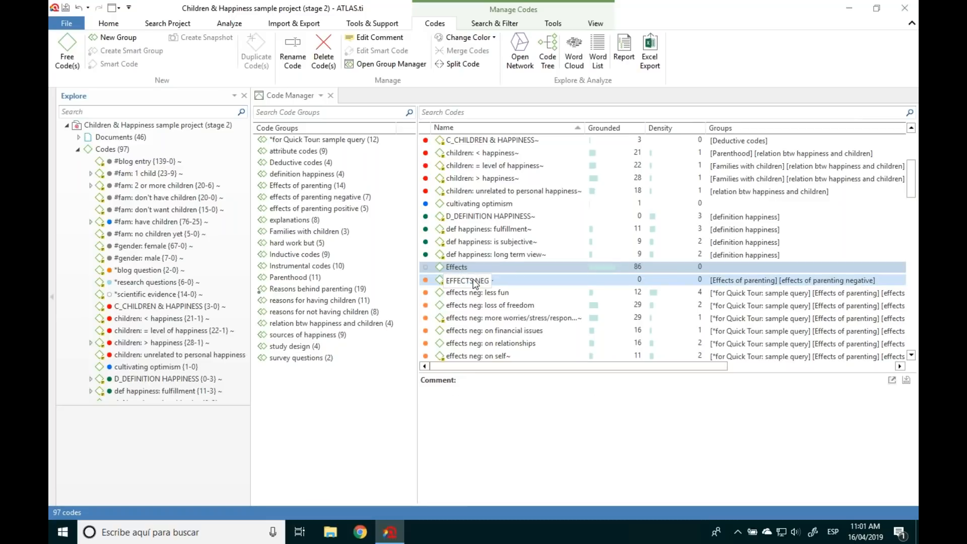
left_click(472, 280)
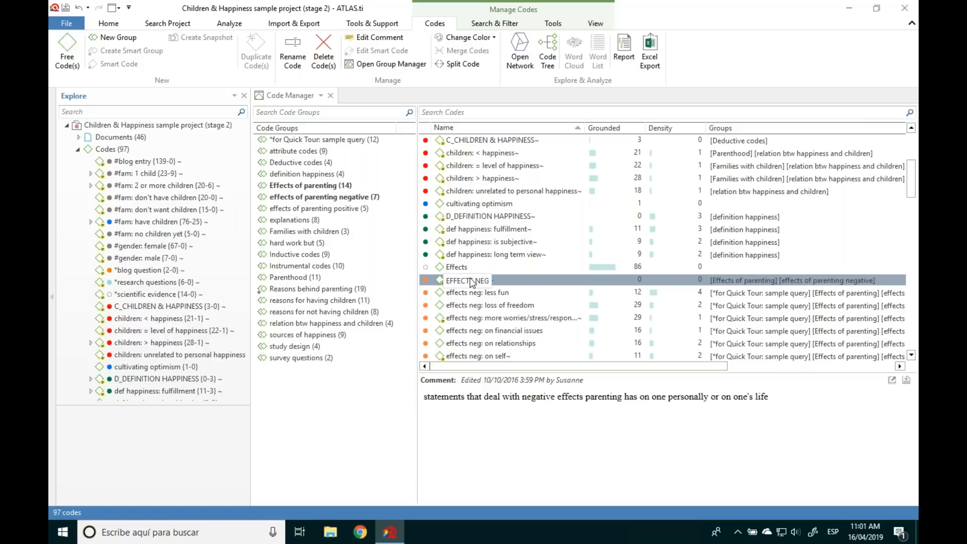
right_click(498, 283)
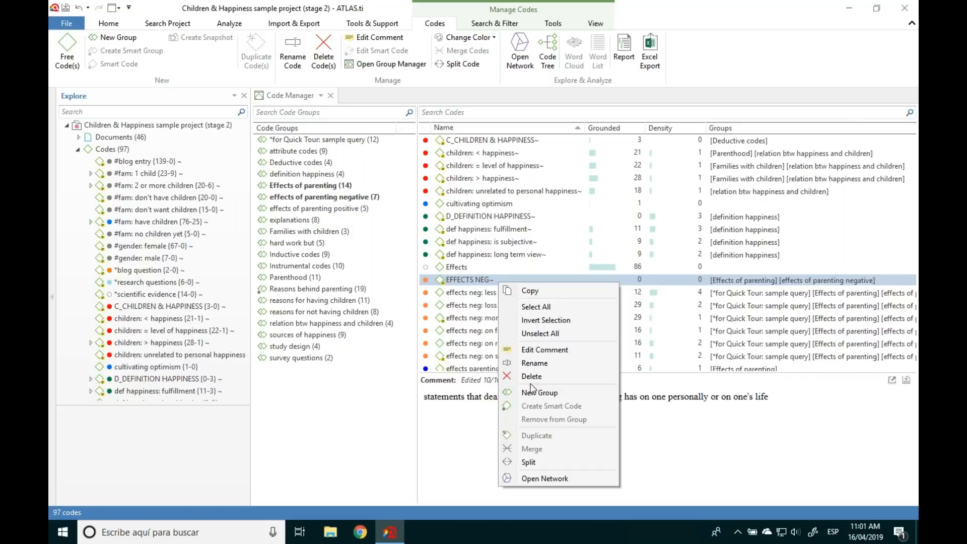
left_click(463, 277)
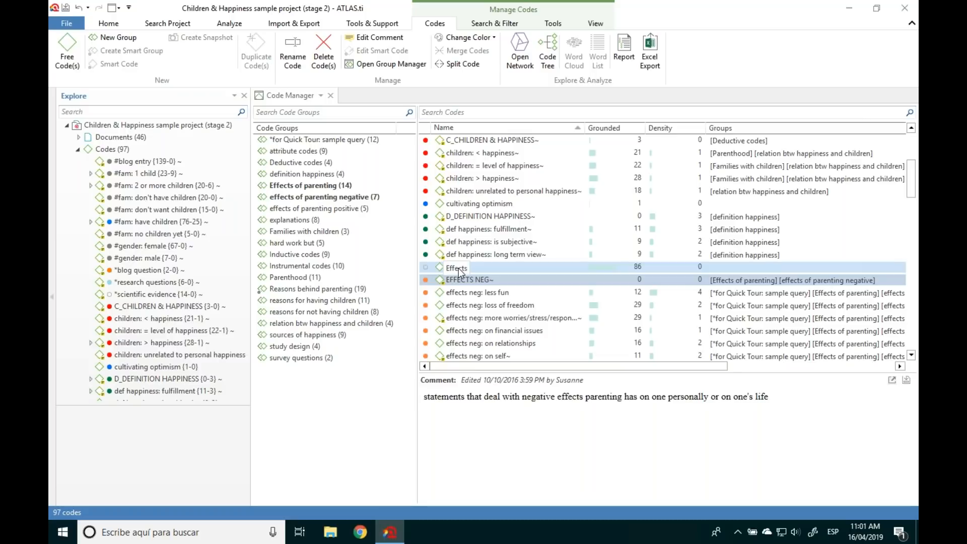
left_click(460, 270, "ctrl")
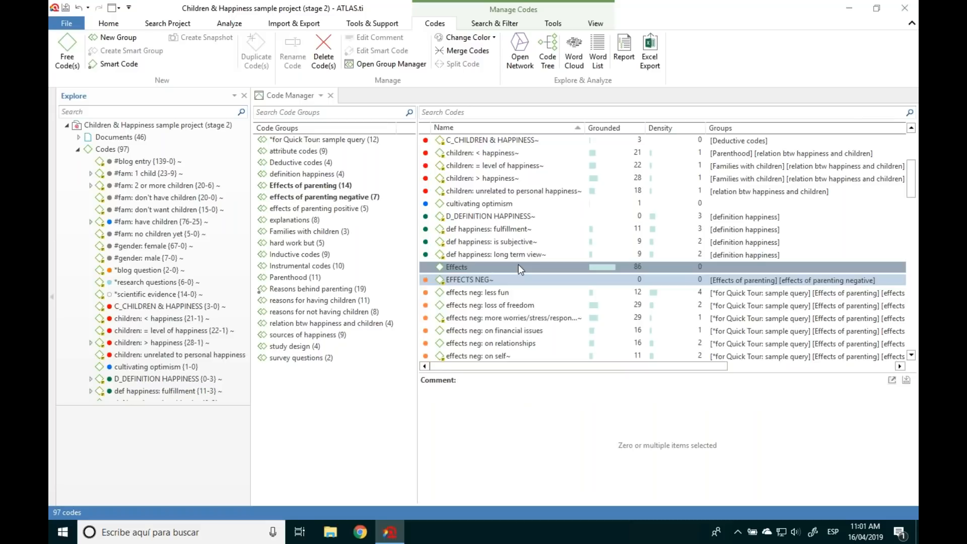
left_click(463, 53)
left_click(482, 228)
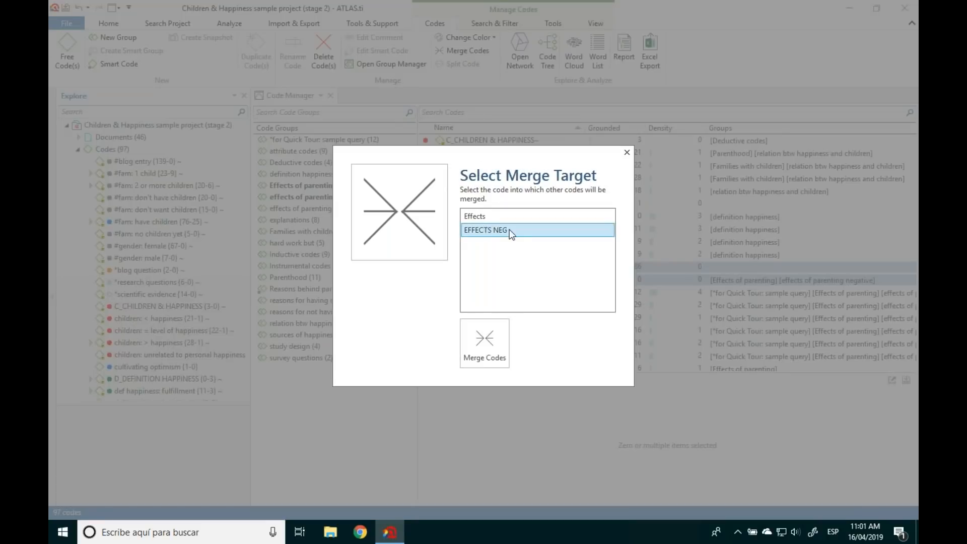
left_click(486, 340)
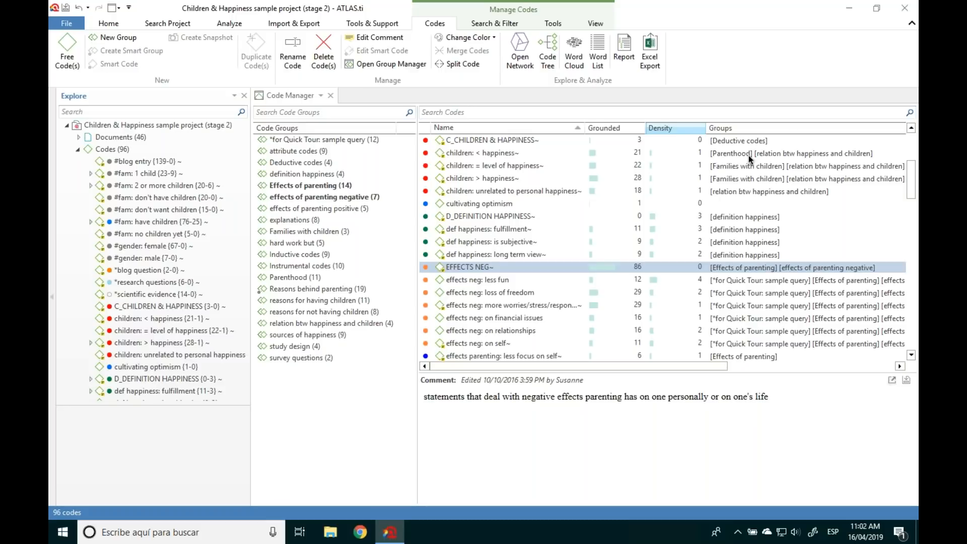
Step: Close the Code Manager and open document D 1 from the project's Documents branch
left_click(330, 95)
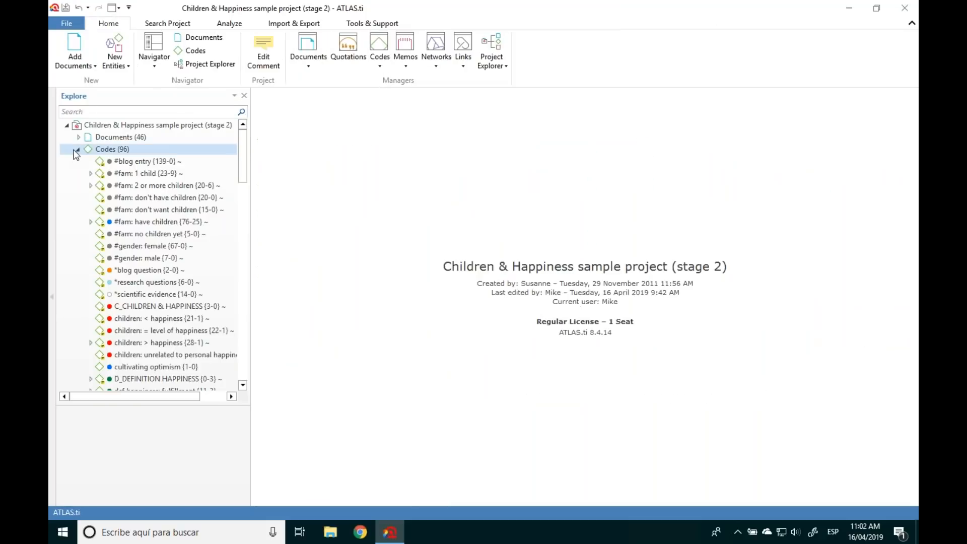
left_click(77, 150)
left_click(78, 138)
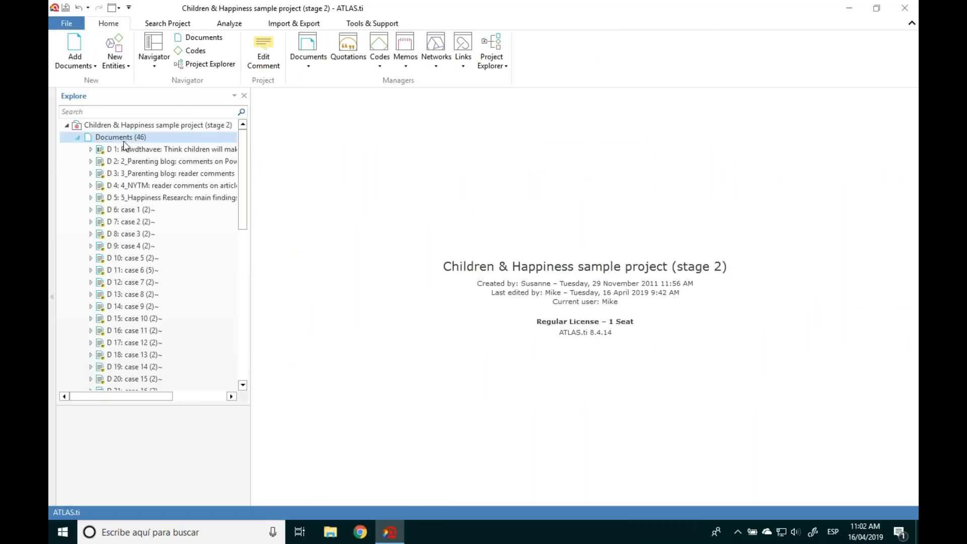
double_click(156, 151)
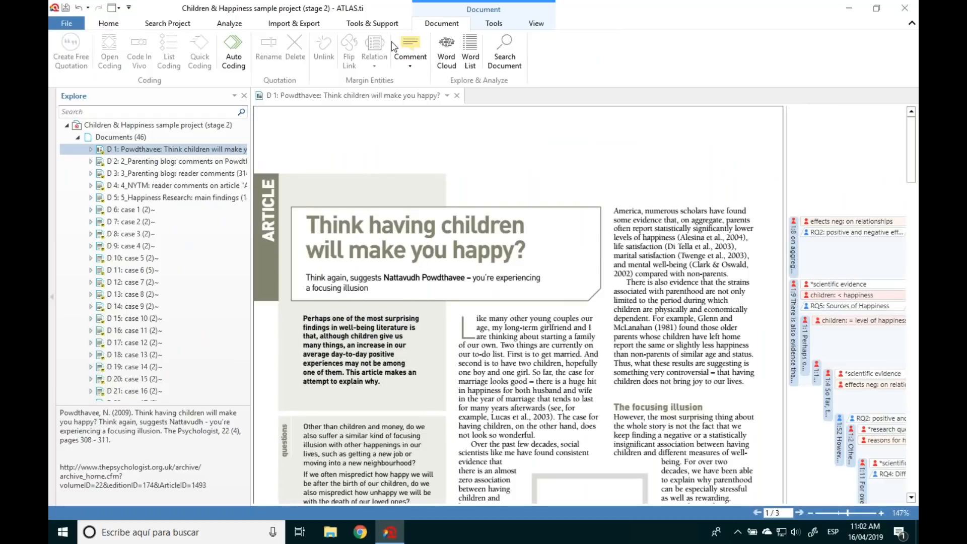
Step: Read the comment attached to document D 1, close it and open the Document Manager
left_click(413, 47)
left_click(456, 83)
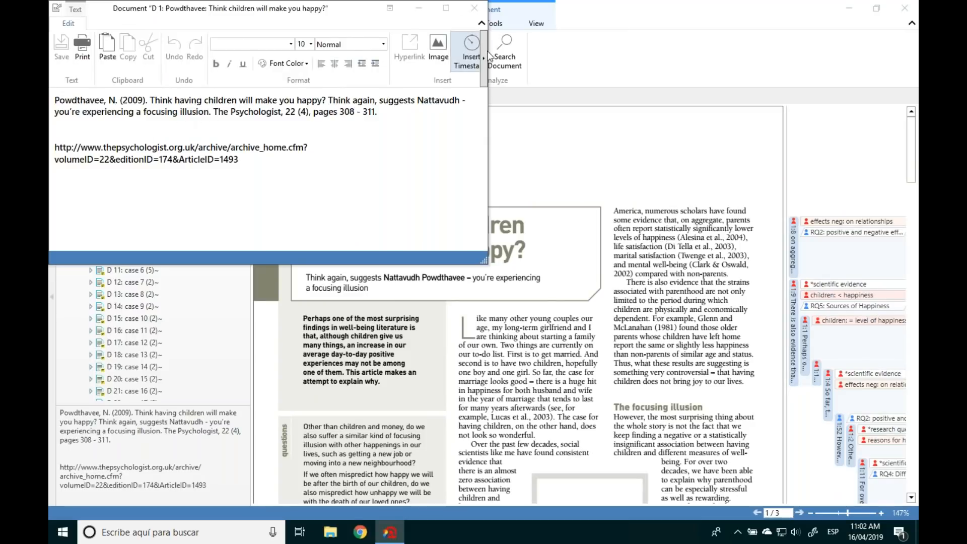
left_click(474, 9)
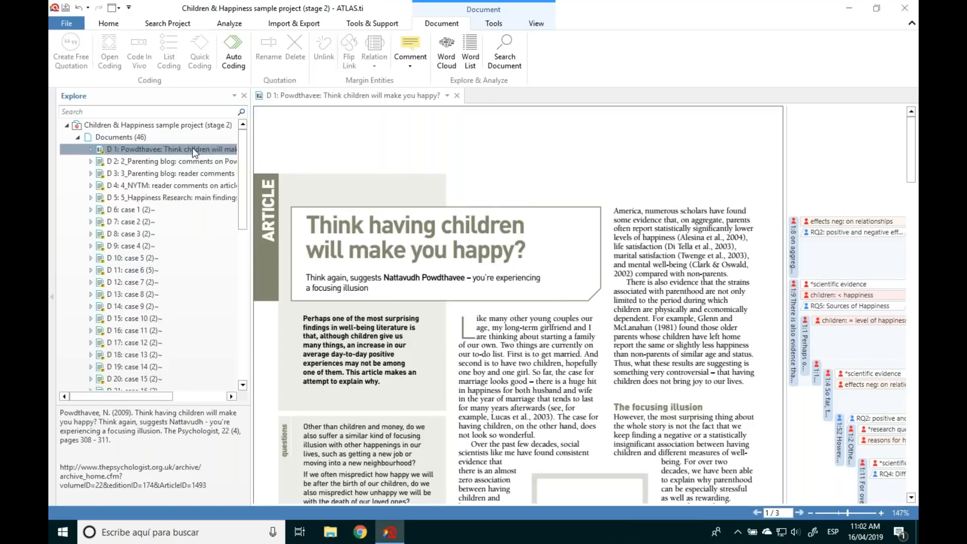
double_click(120, 137)
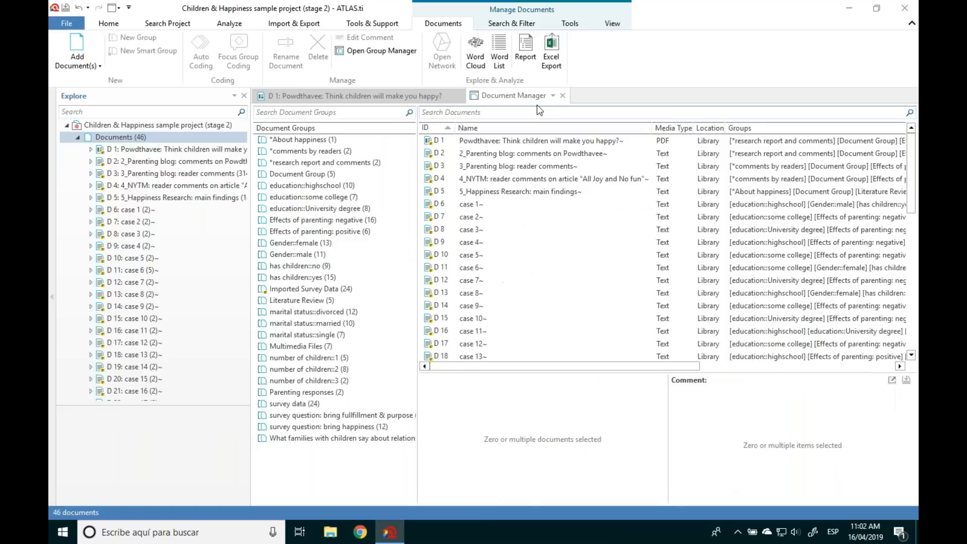
left_click(526, 55)
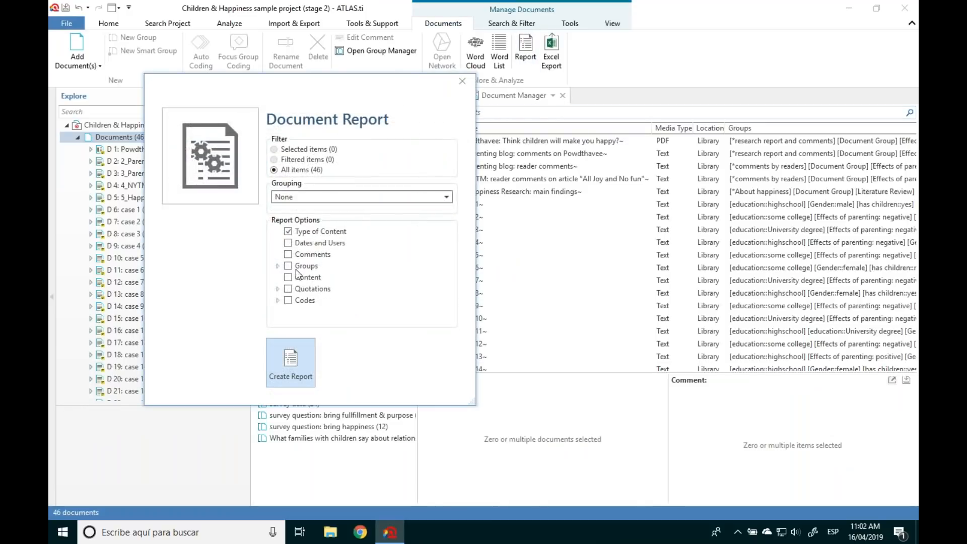
left_click(290, 254)
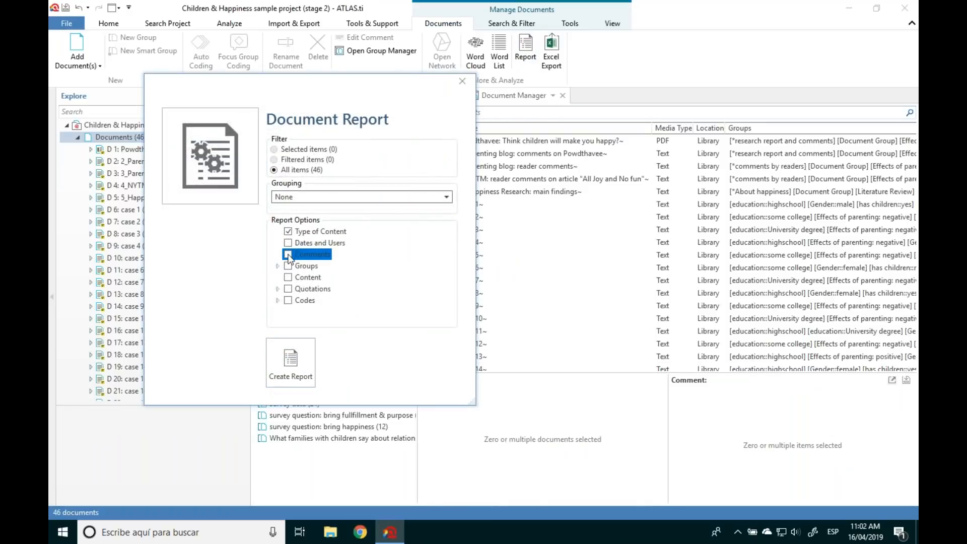
left_click(462, 80)
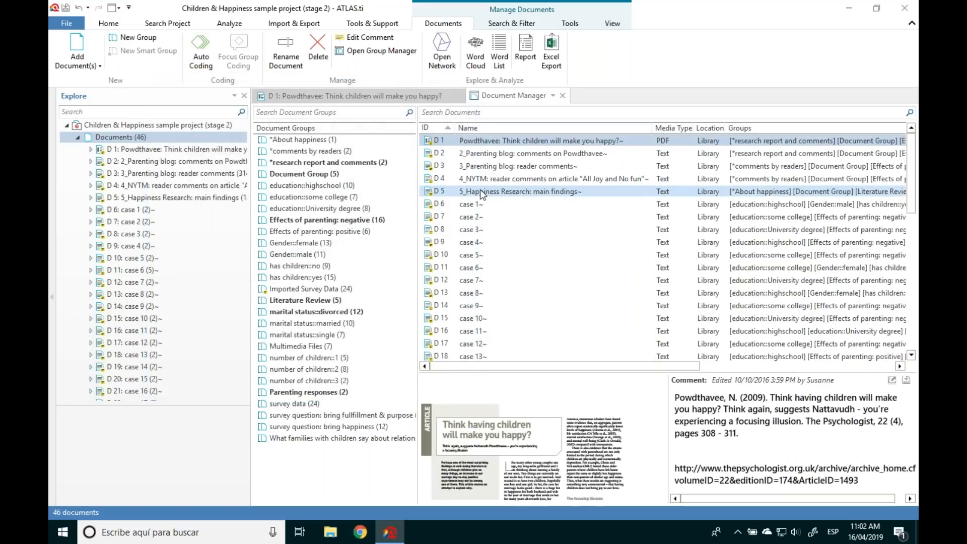
Step: Create a document report with the comments of documents D 1 to D 5, close it and return to document D 1
left_click(479, 191, "shift")
left_click(526, 54)
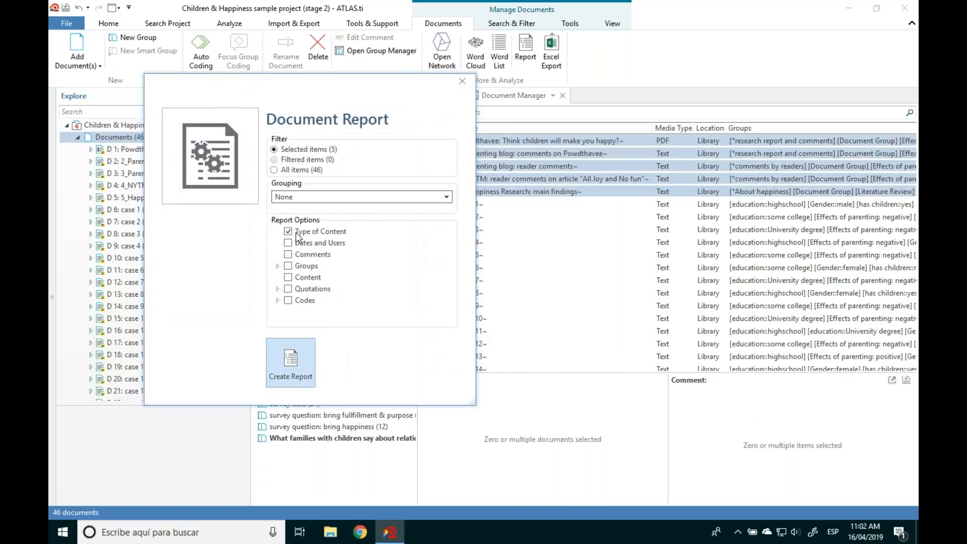
left_click(294, 353)
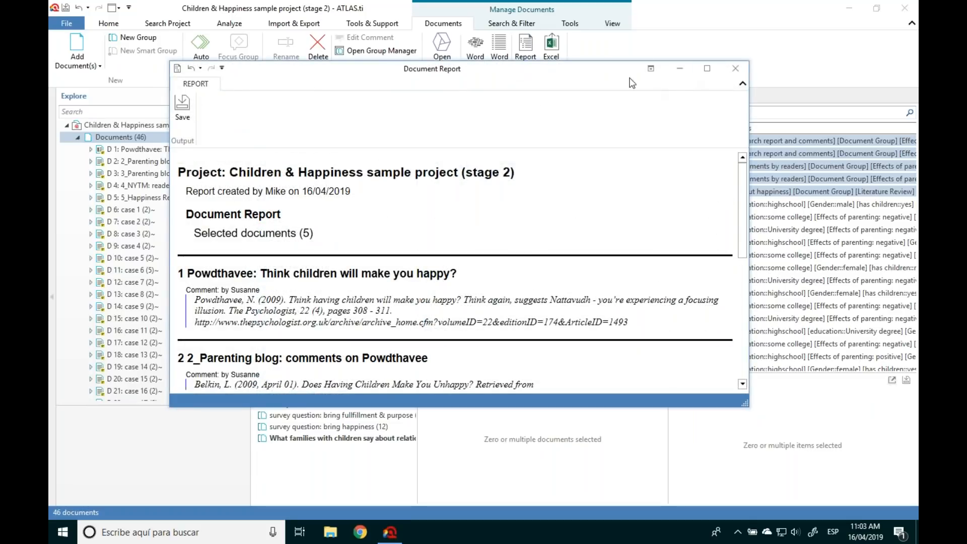
left_click(653, 76)
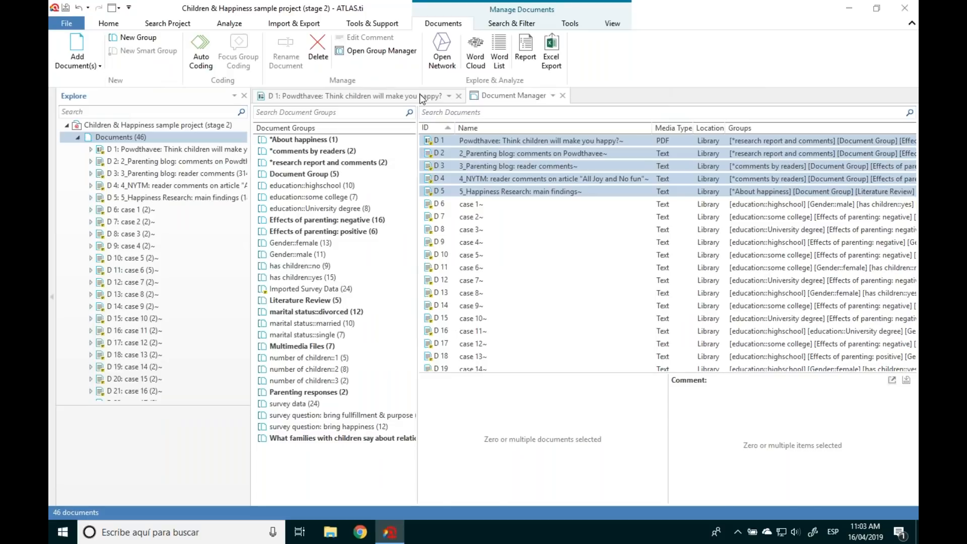
left_click(419, 94)
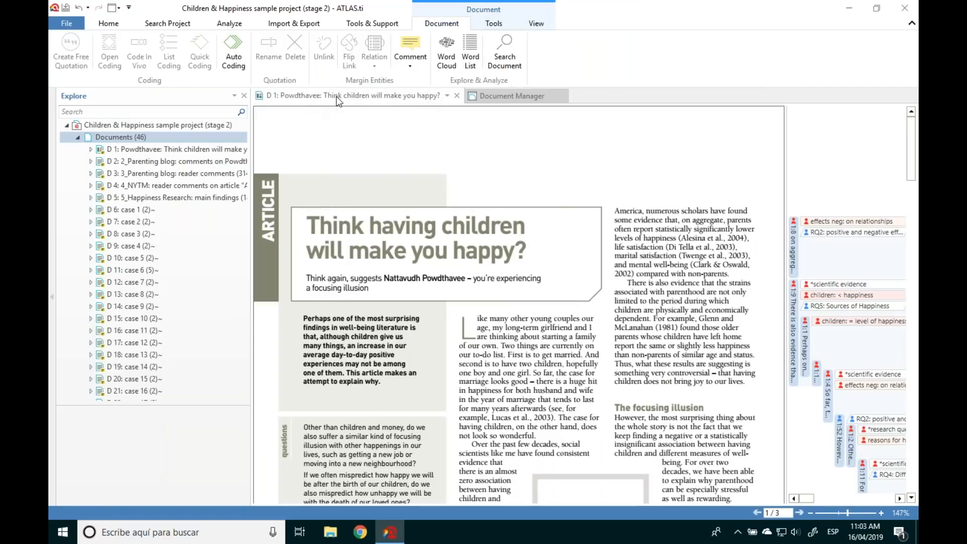
Step: Open document D 35, Children and life satisfaction, from the project's documents, widen the Explore pane and check the document's available commands
left_click_drag(240, 182, 237, 290)
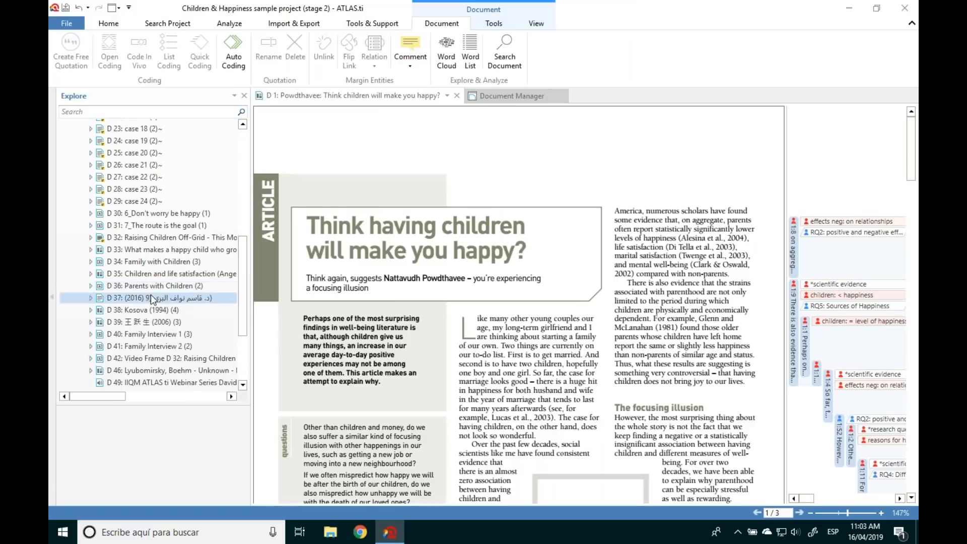
left_click(189, 274)
double_click(190, 274)
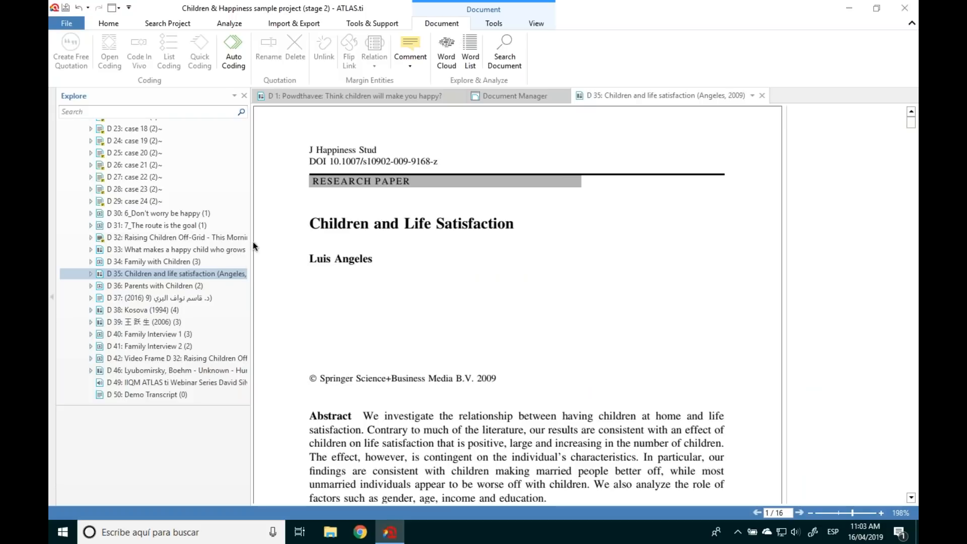
left_click_drag(252, 247, 271, 273)
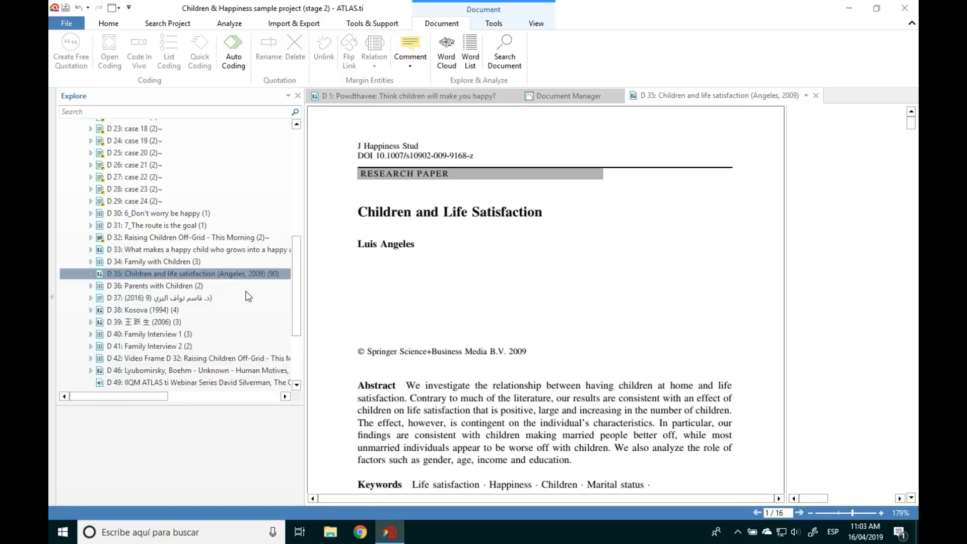
right_click(217, 275)
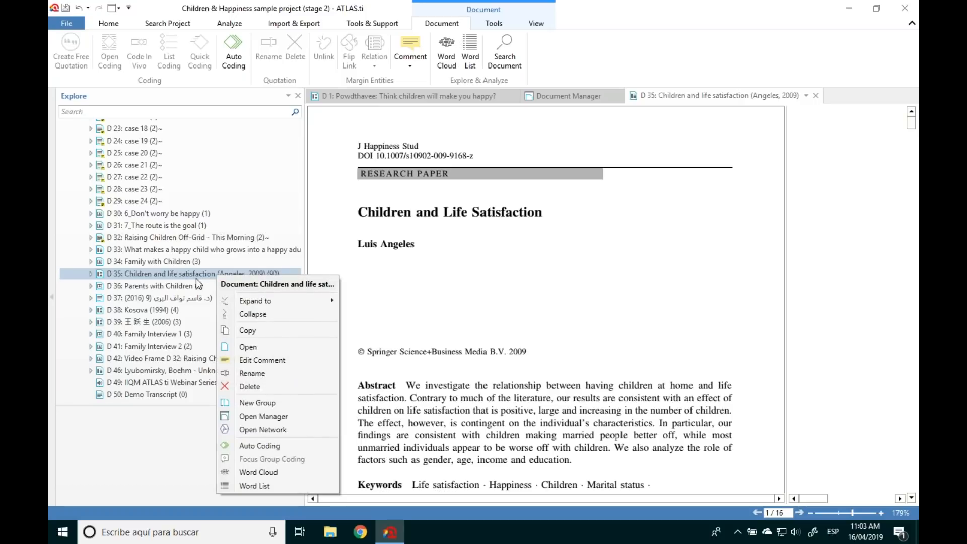
left_click(381, 268)
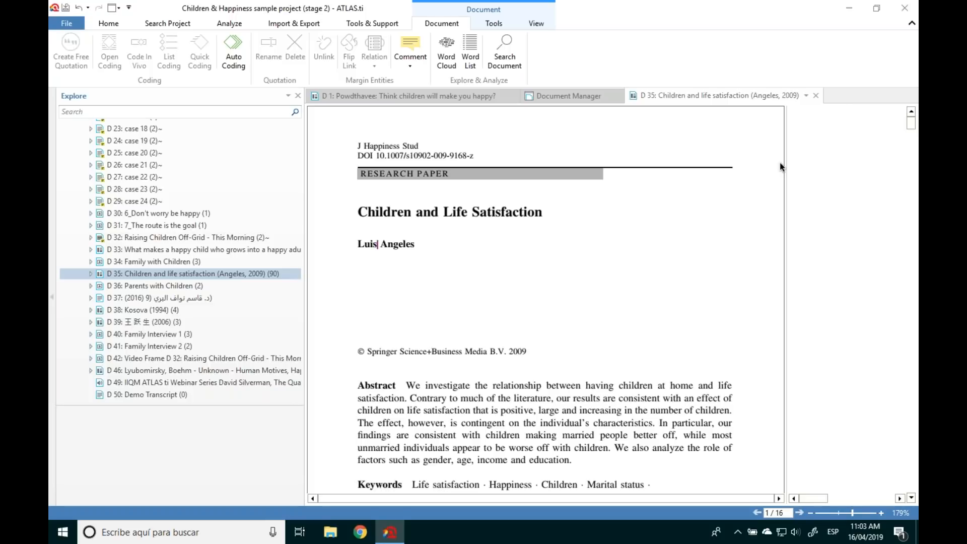
Step: Switch to Safari, open the free trial page on atlasti.com and examine the trial version's limitations, highlighting the primary documents limit
key("ctrl+Left")
mouse_move(323, 536)
left_click(173, 526)
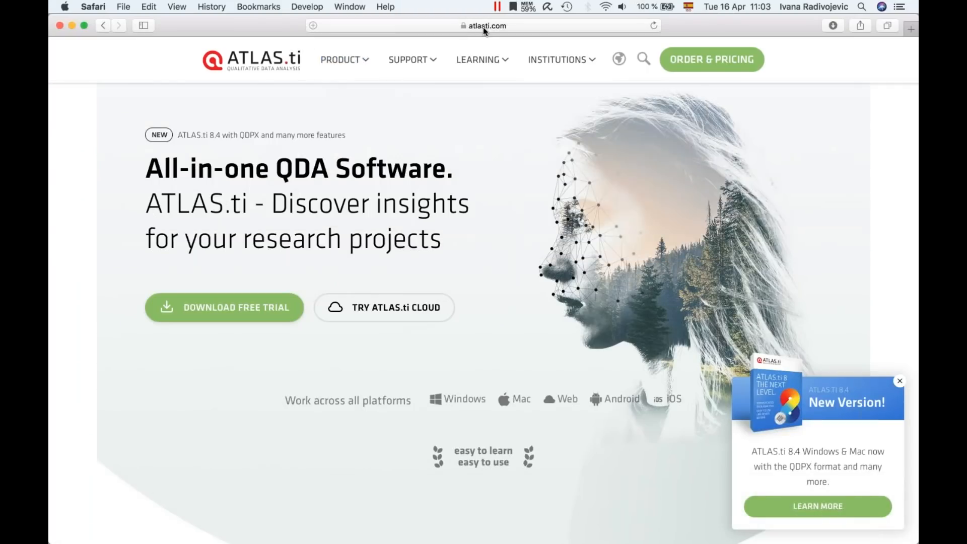
left_click(207, 318)
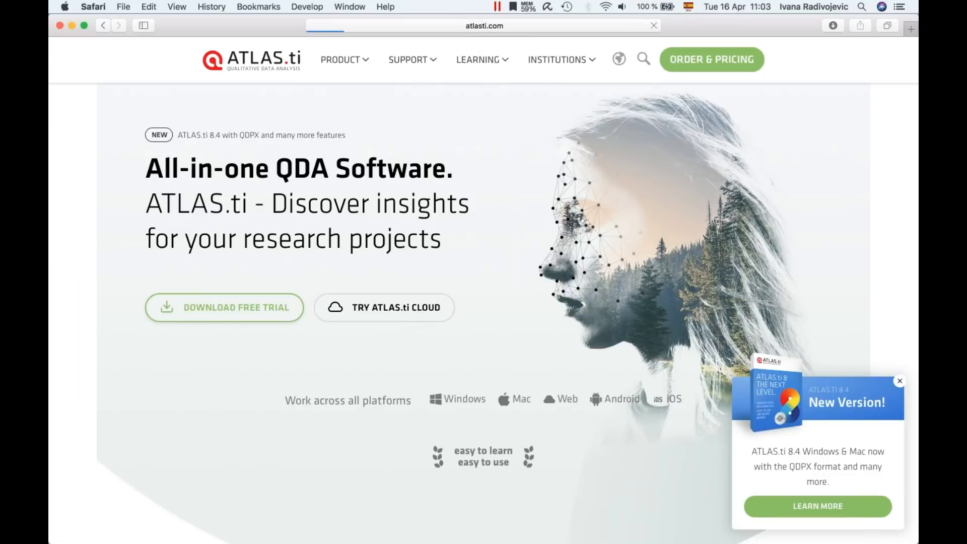
scroll(255, 317, "down", 5)
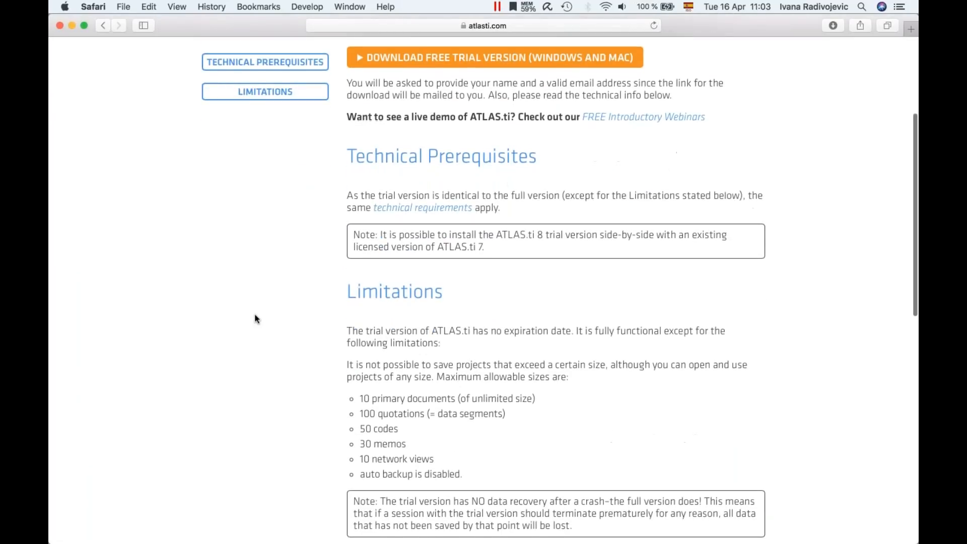
scroll(340, 404, "down", 3)
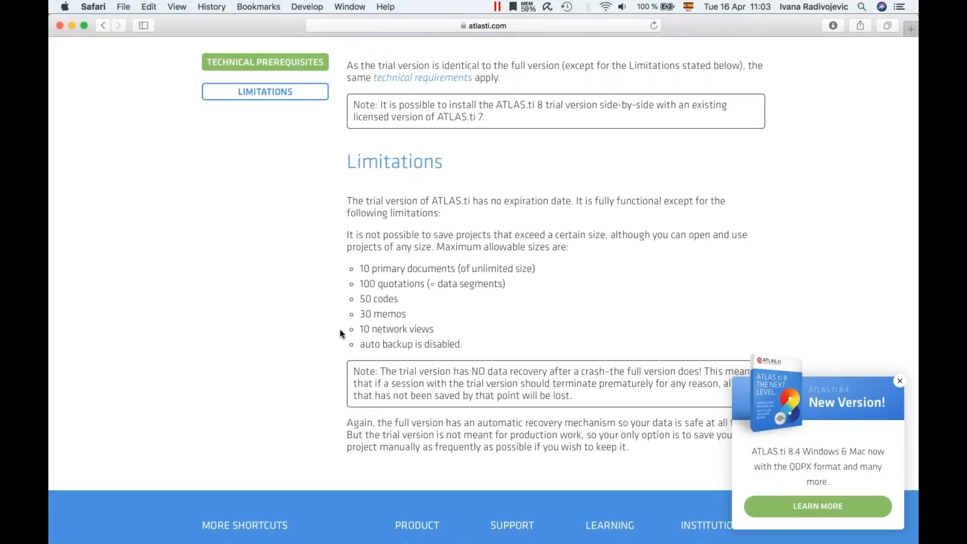
left_click_drag(360, 268, 468, 271)
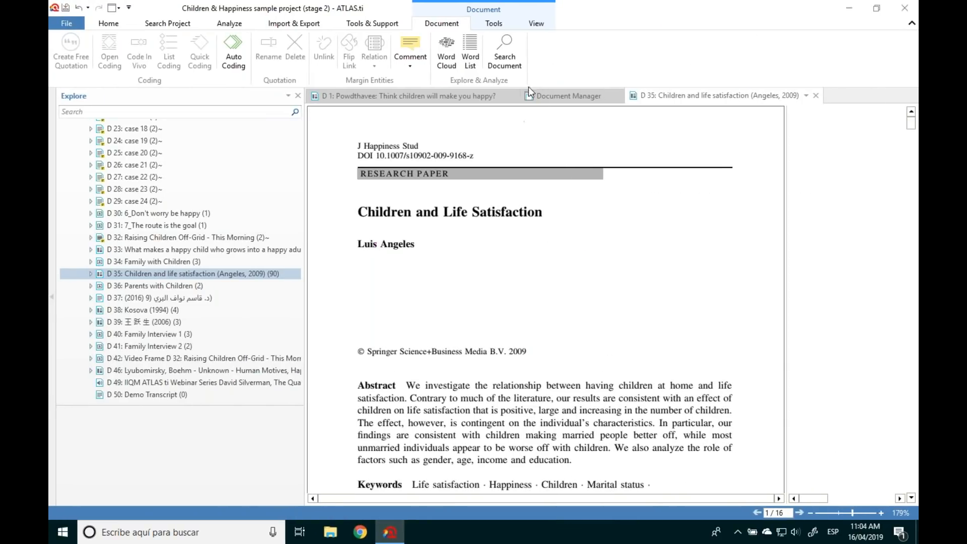
Step: Return to ATLAS.ti, close document D 1, document D 35 and the Document Manager, and narrow the Explore pane
left_click(516, 96)
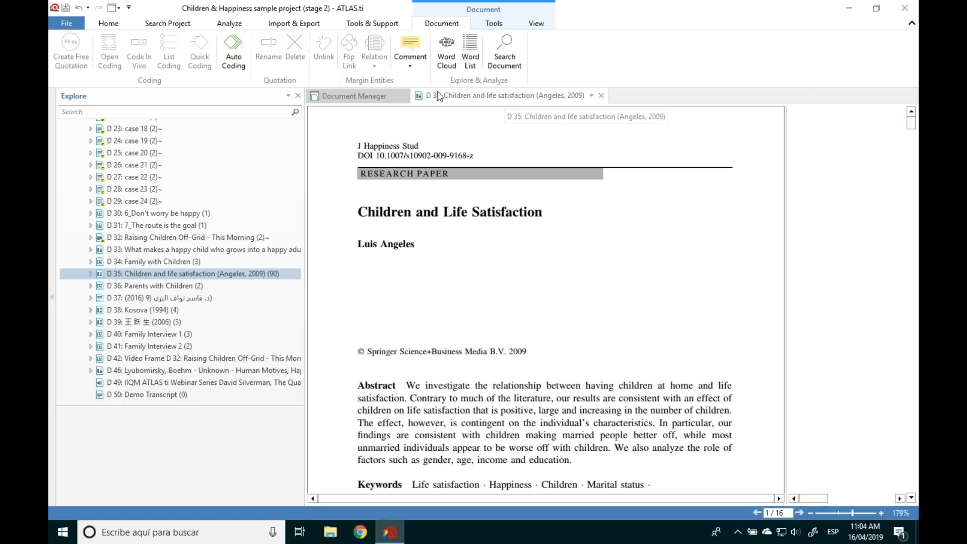
left_click(601, 95)
left_click(402, 96)
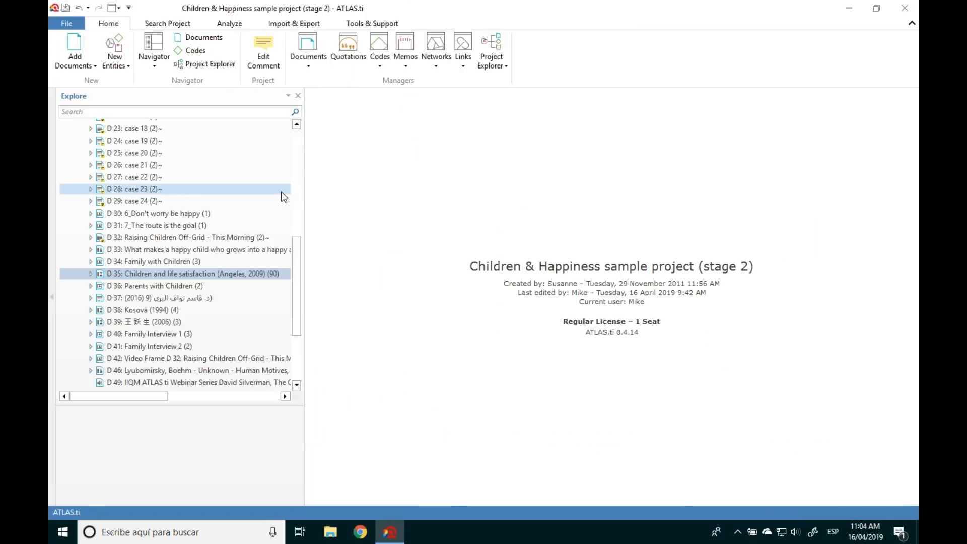
left_click_drag(305, 194, 244, 188)
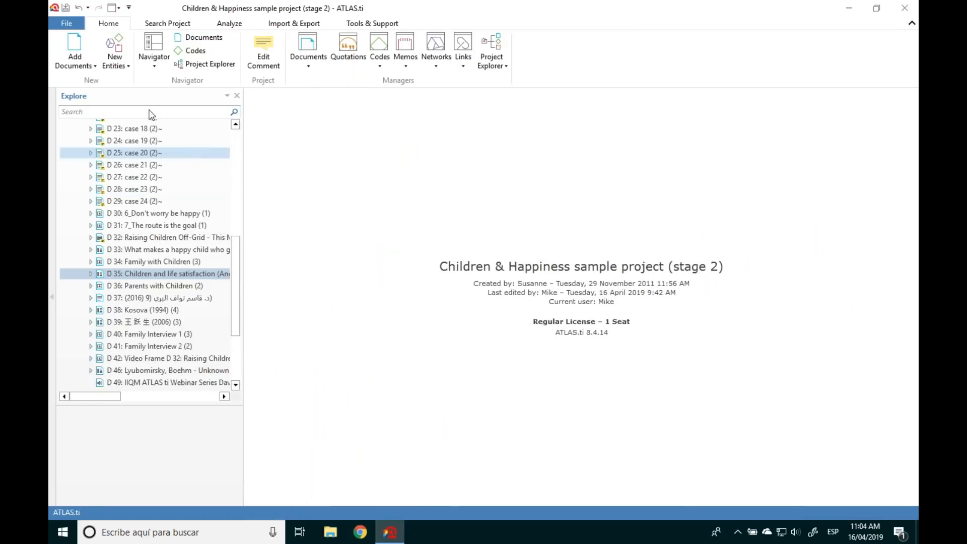
Step: Review the ATLAS.ti application options with support, privacy, licence and version information, and return to the project
left_click(66, 22)
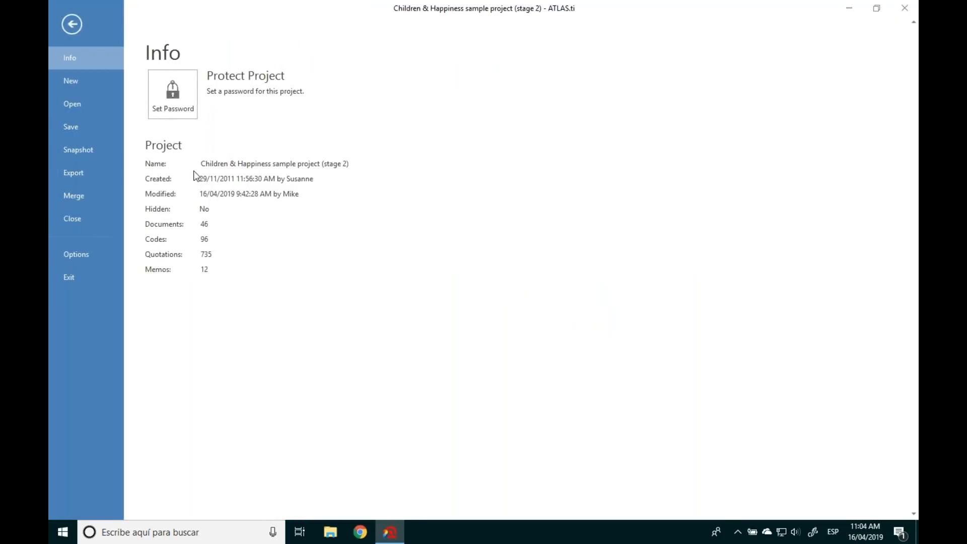
left_click(99, 256)
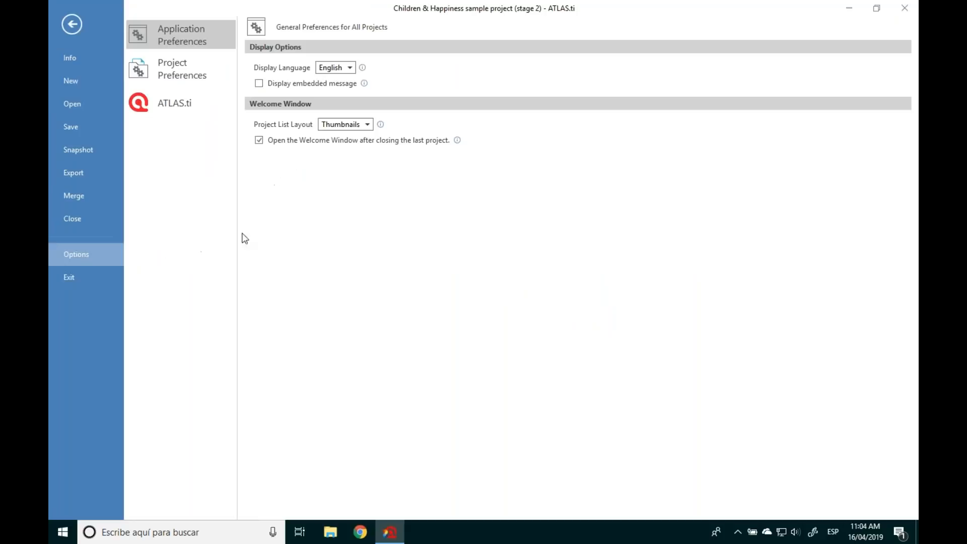
left_click(176, 105)
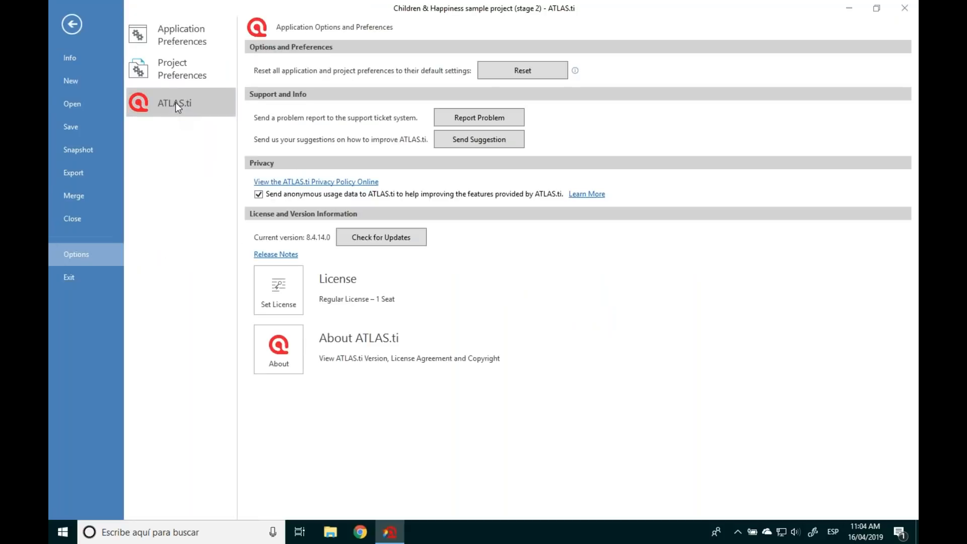
left_click(73, 29)
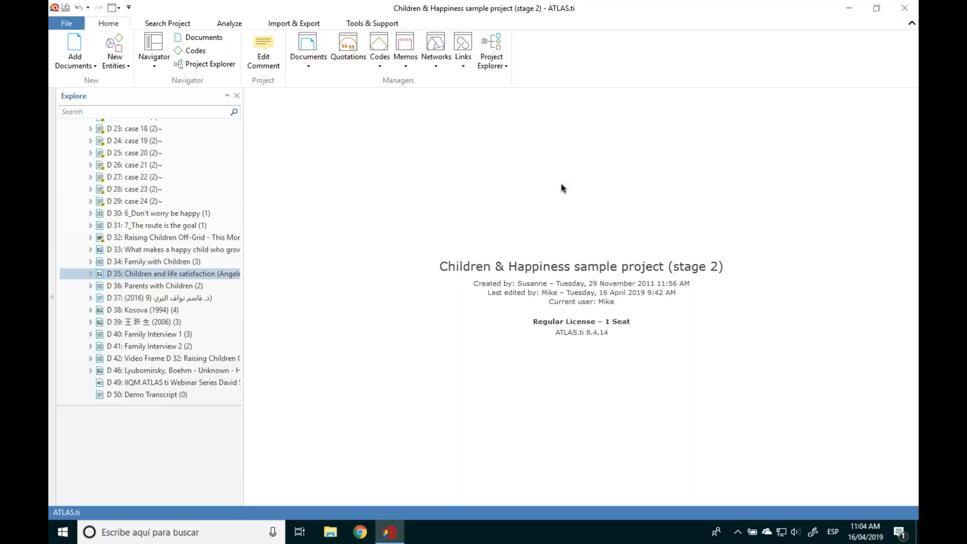
Step: Switch to PowerPoint and start the slide show of the Windows Webinar (English) presentation from the closing contact slide, slide 8
key("ctrl+Left")
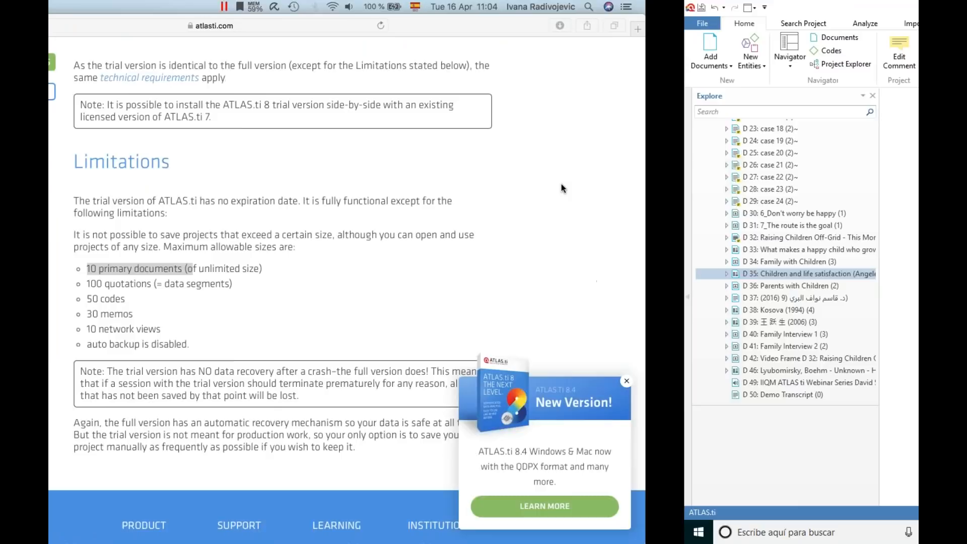
mouse_move(583, 520)
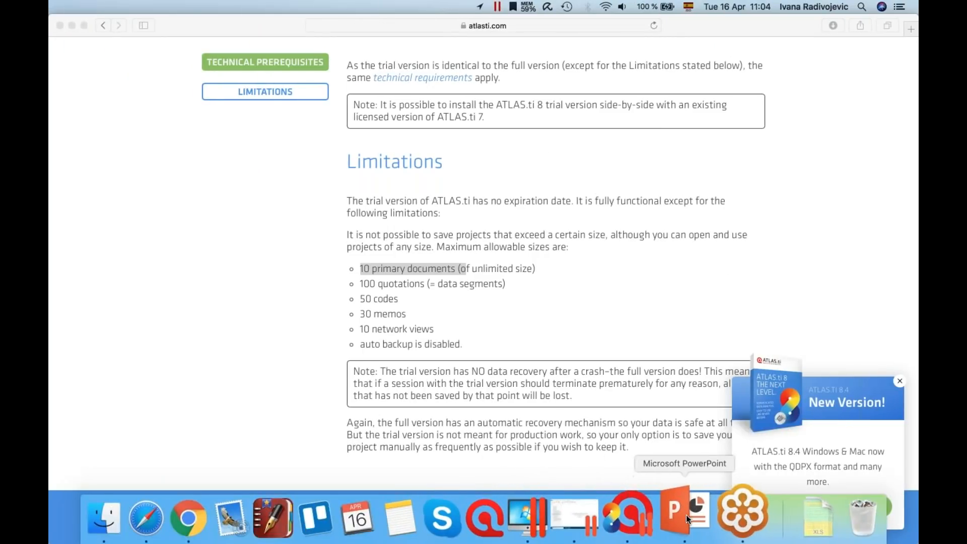
left_click(713, 519)
left_click(158, 469)
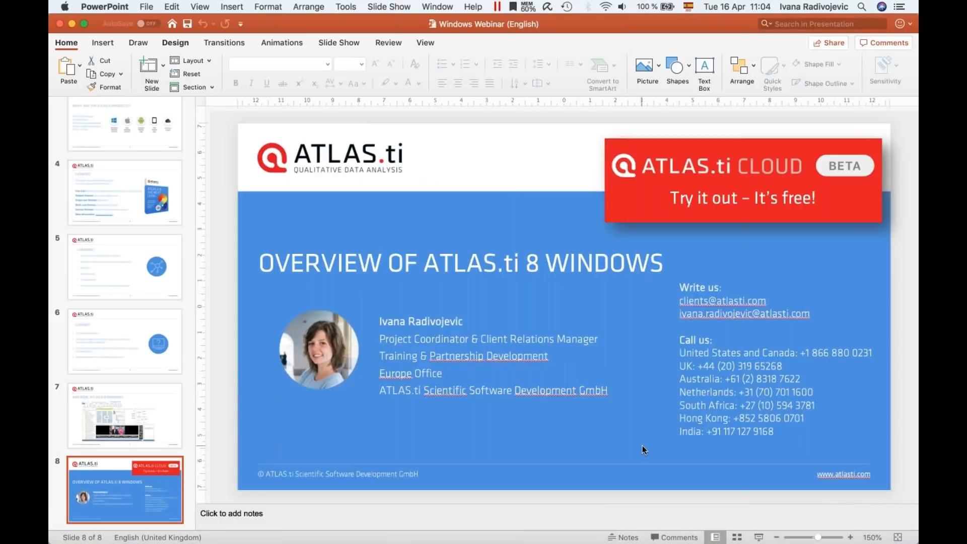
left_click(759, 537)
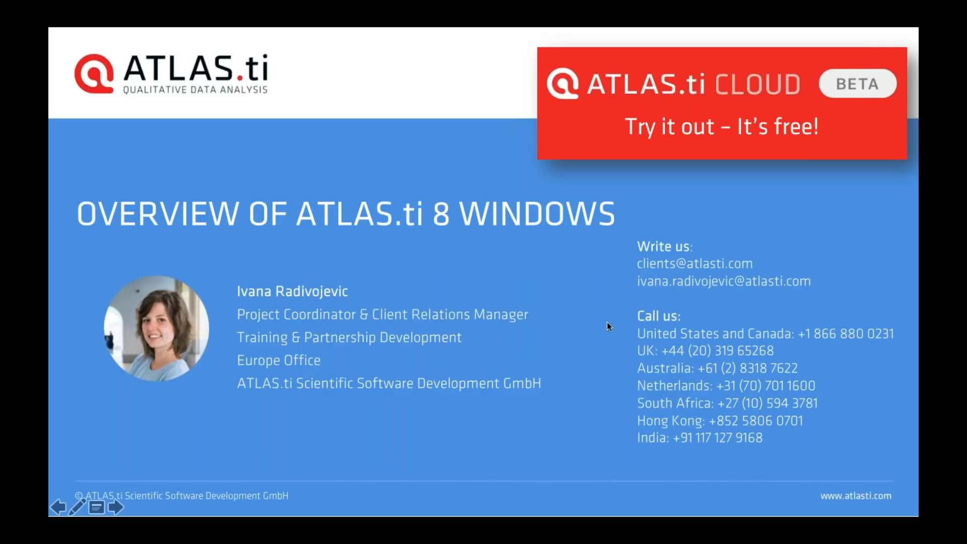